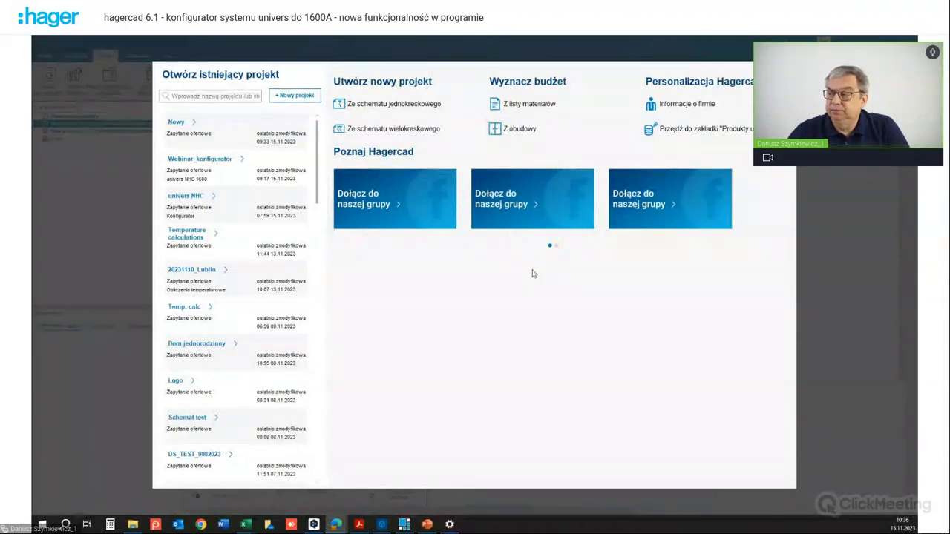
Step: Dismiss the start screen and start a new project named WEB_univers NHC
left_click(556, 247)
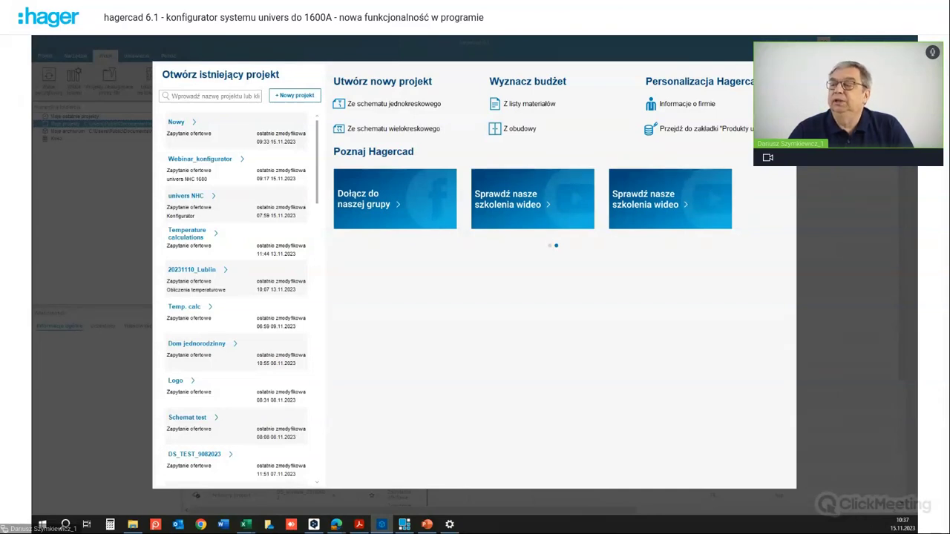
key("Escape")
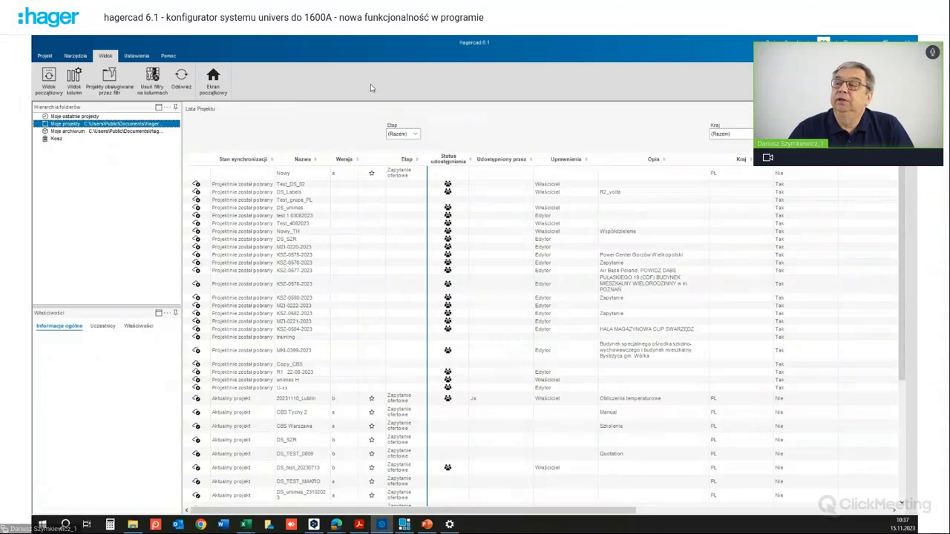
left_click(43, 57)
left_click(48, 81)
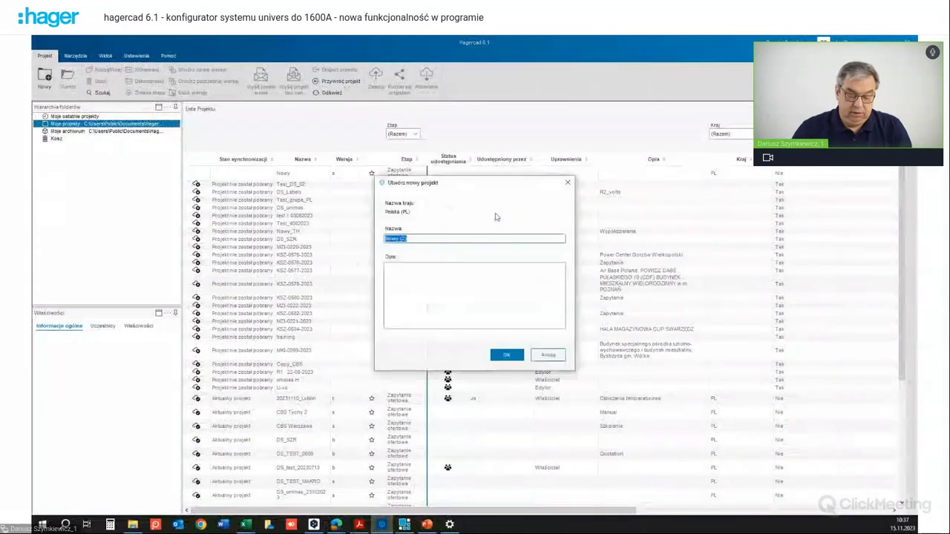
type("WEB")
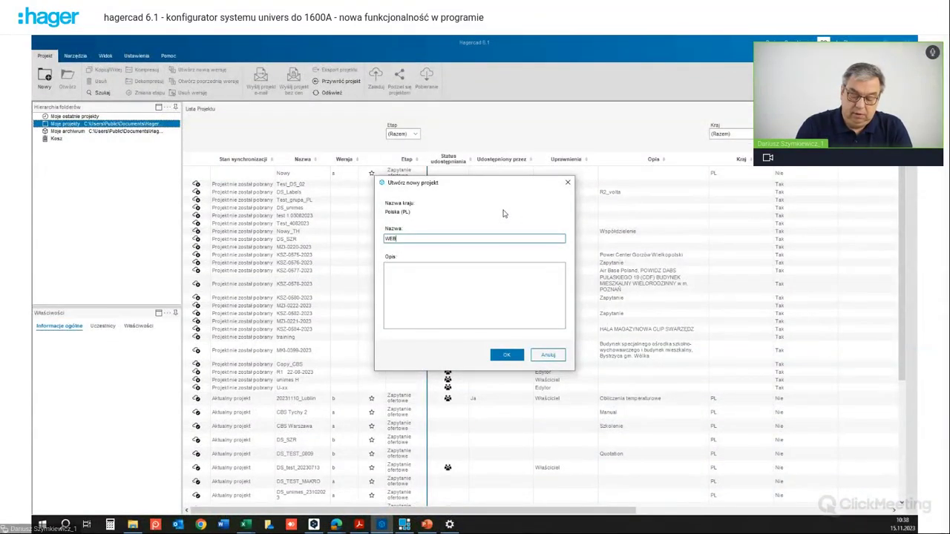
type("_u")
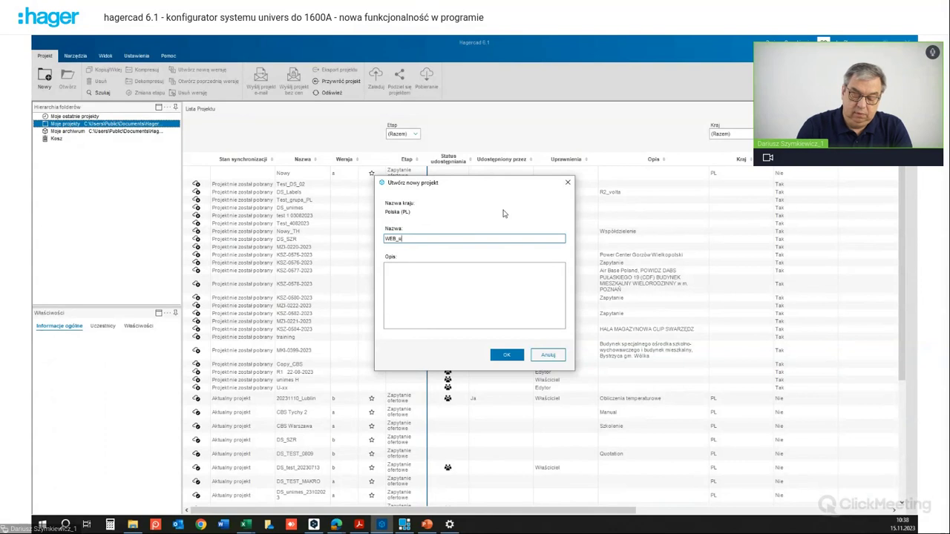
type("niv")
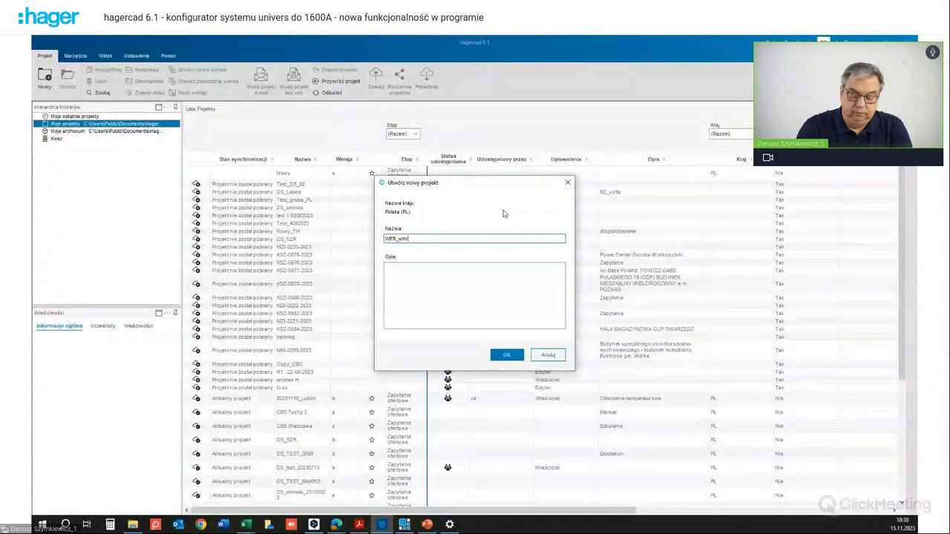
type("ers NHC")
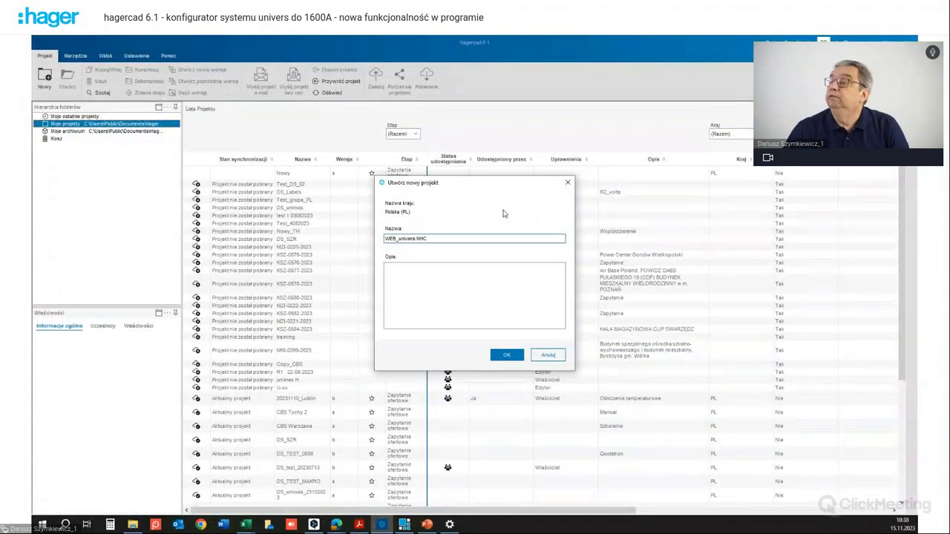
Step: Enter 15.11.2023 as the new project's description and create the project
left_click(453, 275)
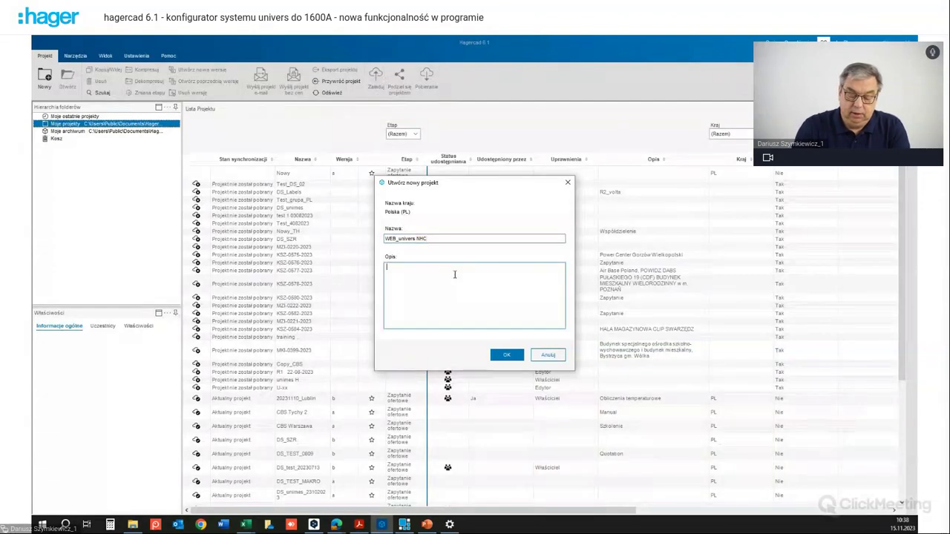
type("1")
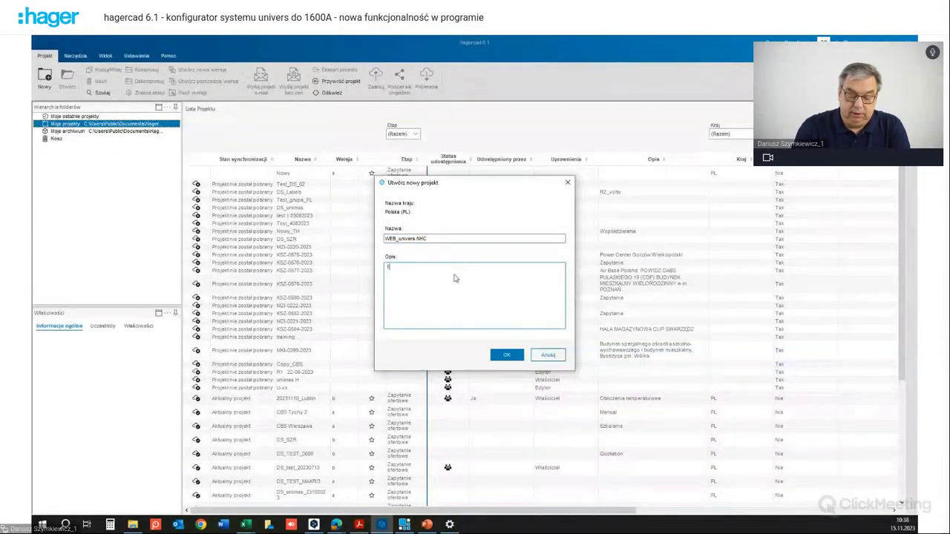
type("5.11.2023")
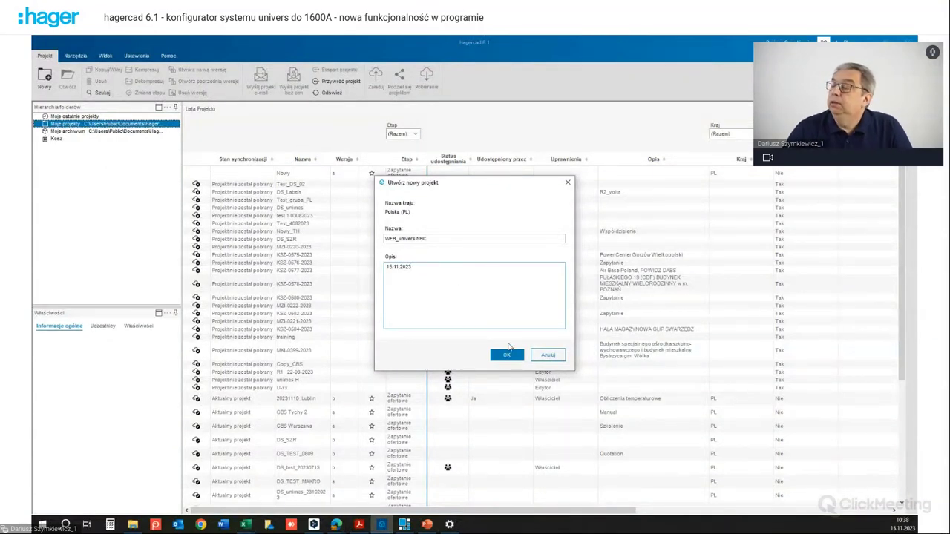
left_click(507, 354)
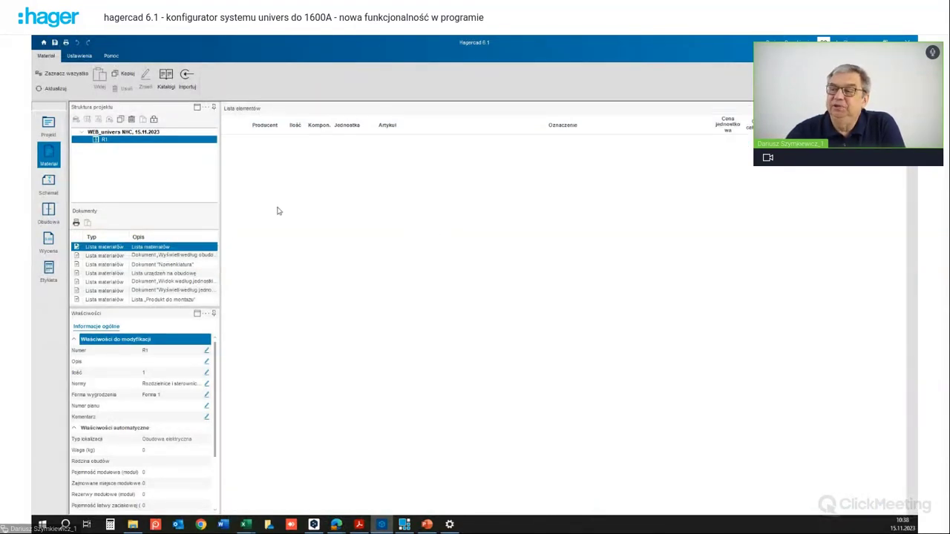
Step: Start the enclosure design for R1 with enclosure type UniversN HC and the enclosure configurator enabled, continuing to the main input type
left_click(50, 212)
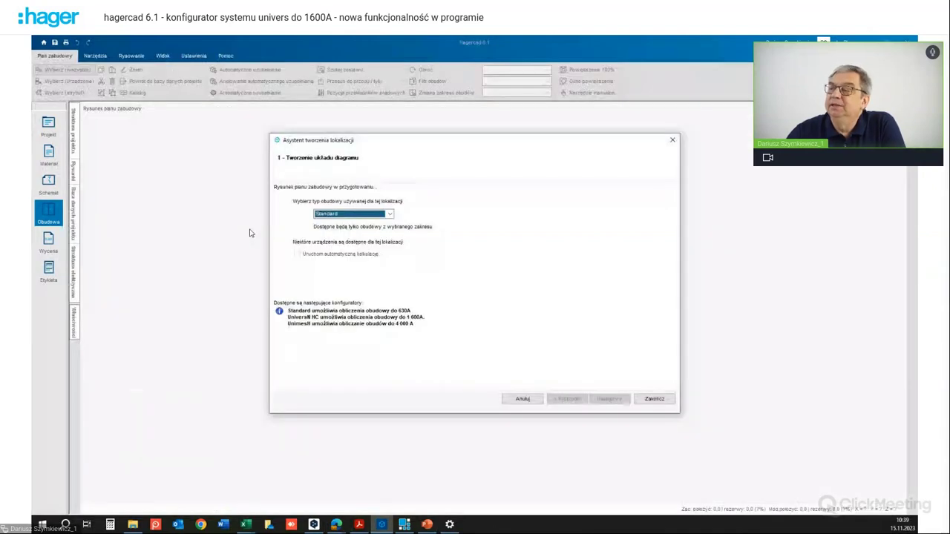
left_click(389, 216)
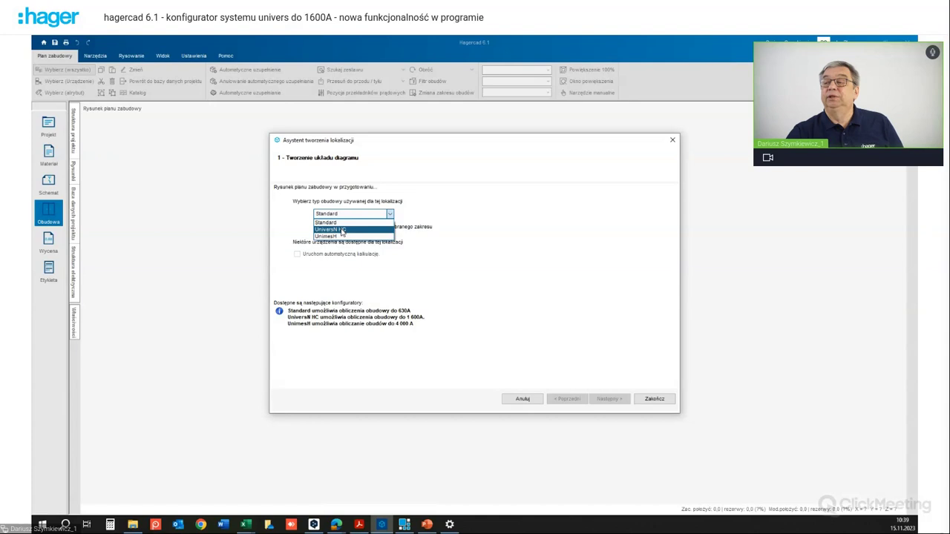
left_click(339, 230)
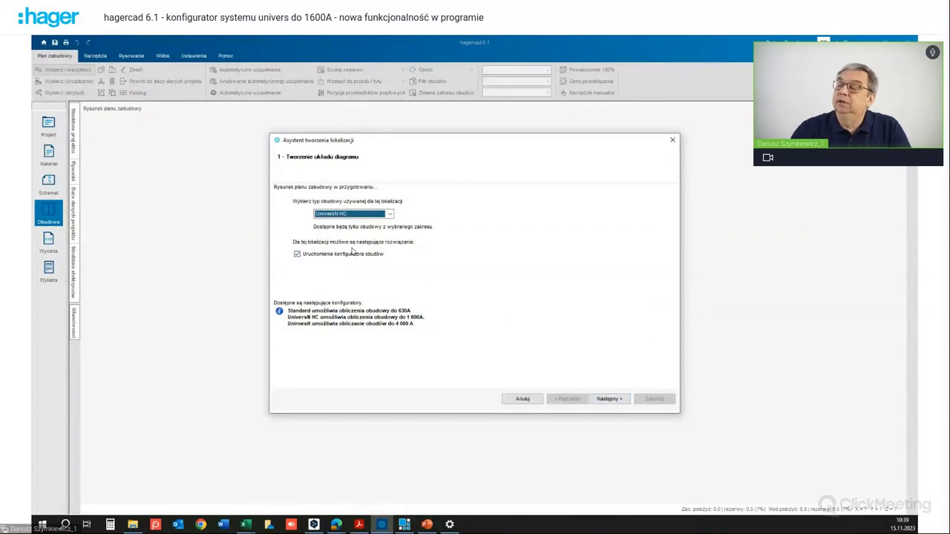
left_click(608, 400)
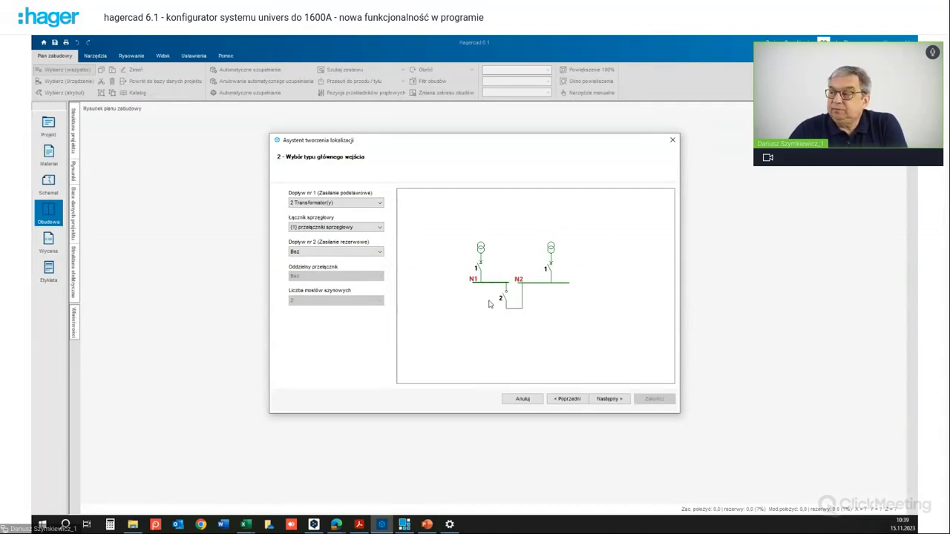
Step: Try a main input with 1 Transformator(y) as primary supply, a transformer and then 1 Agregat prądotwórczy as reserve, and no separate switch
left_click(380, 205)
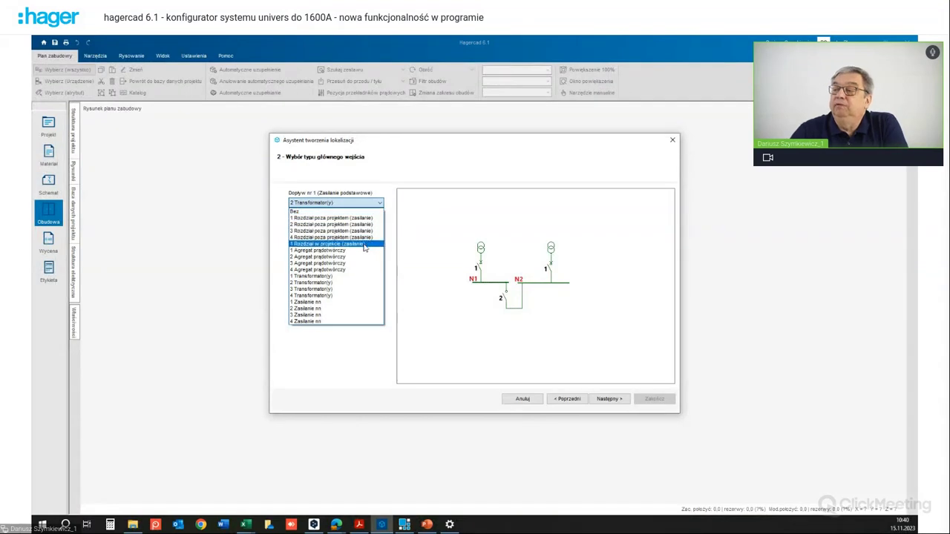
left_click(321, 277)
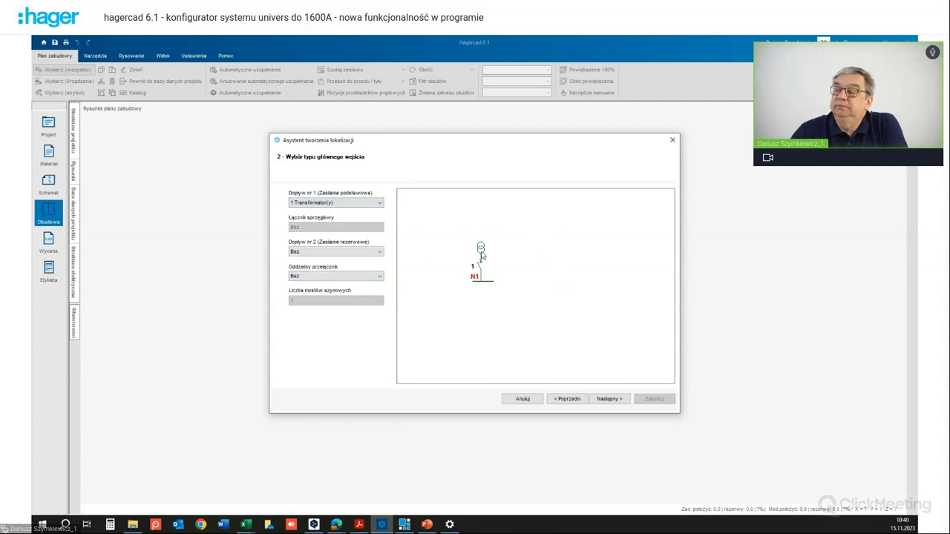
left_click(379, 253)
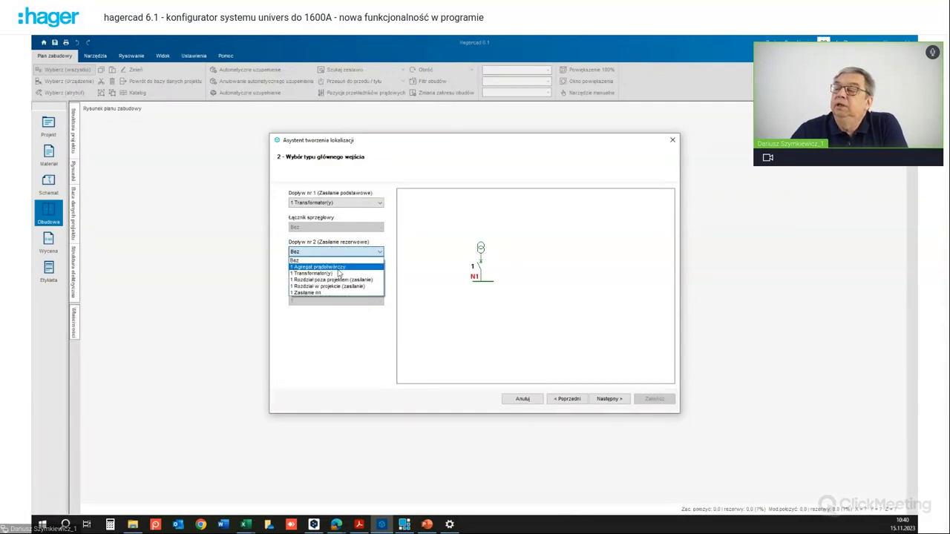
left_click(334, 274)
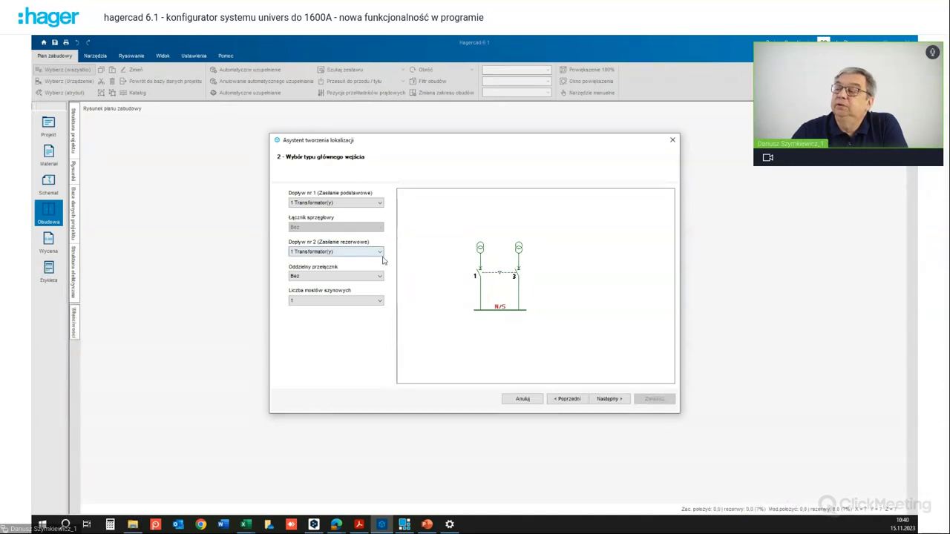
left_click(380, 253)
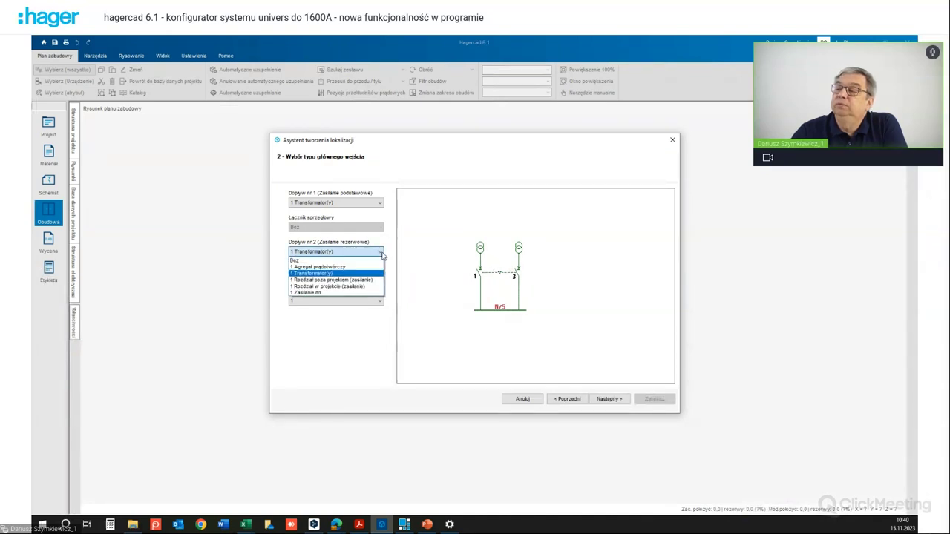
left_click(344, 268)
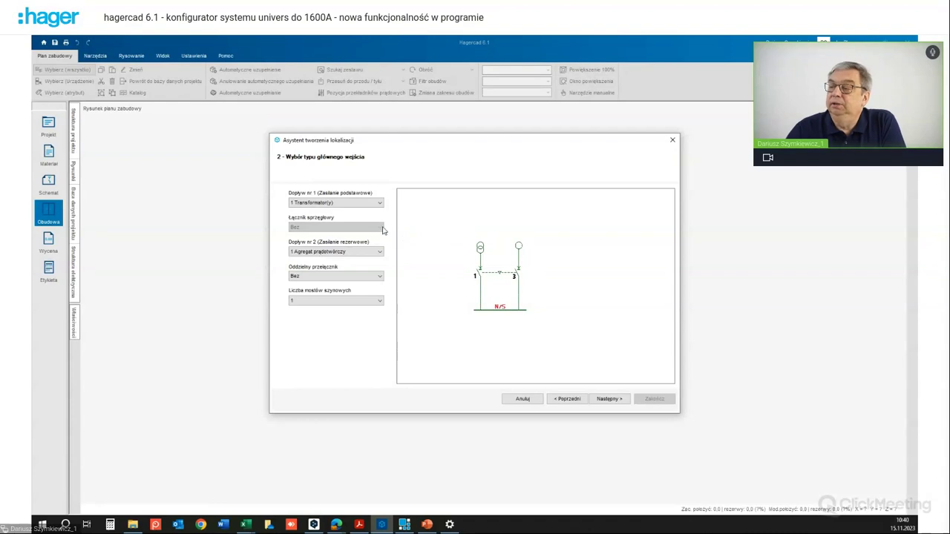
left_click(380, 277)
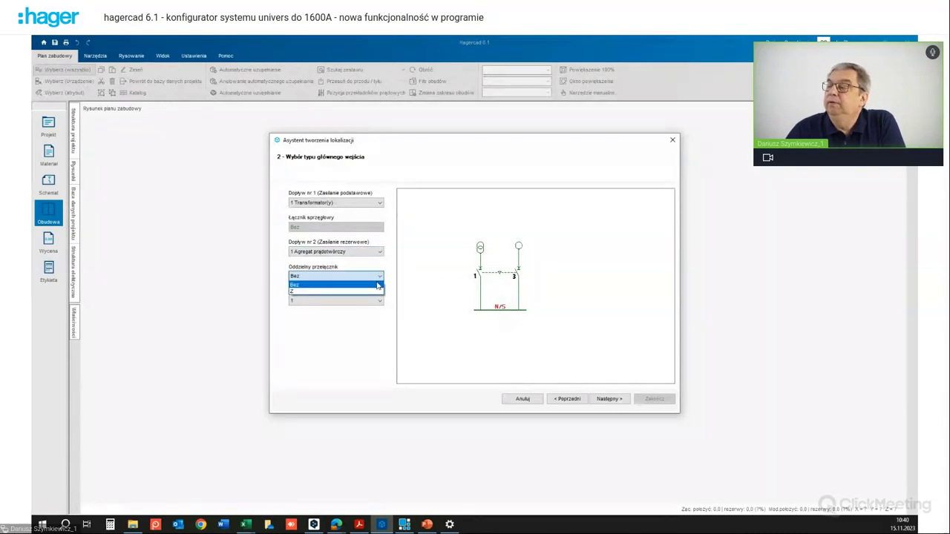
left_click(378, 285)
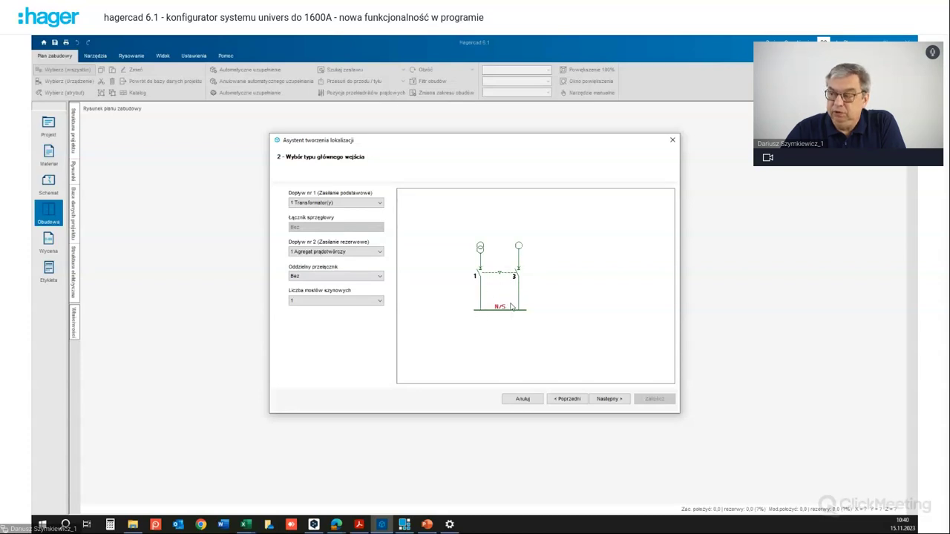
Step: Configure the main input with 2 Transformator(y) as primary supply, no reserve supply and (1) przełączniki sprzęgłowy as the coupler
left_click(380, 207)
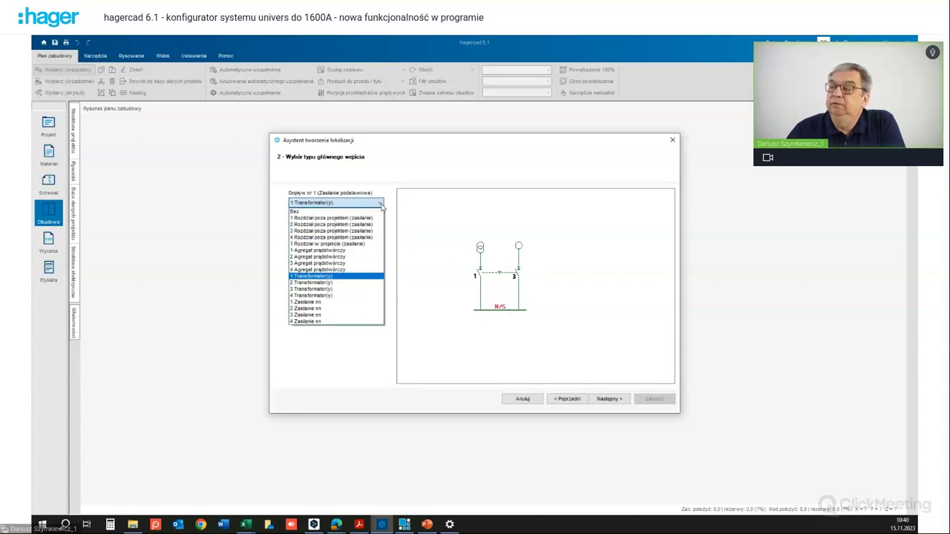
left_click(323, 283)
left_click(379, 252)
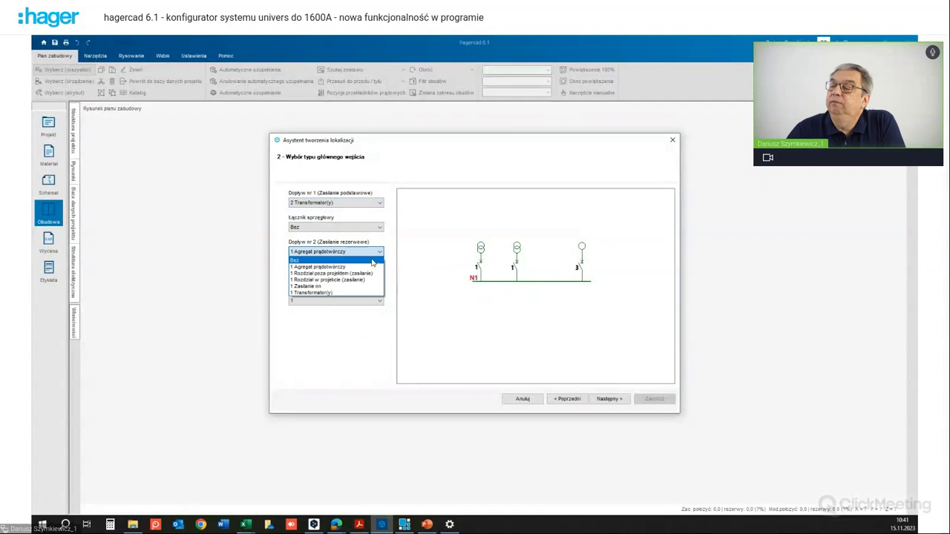
left_click(331, 261)
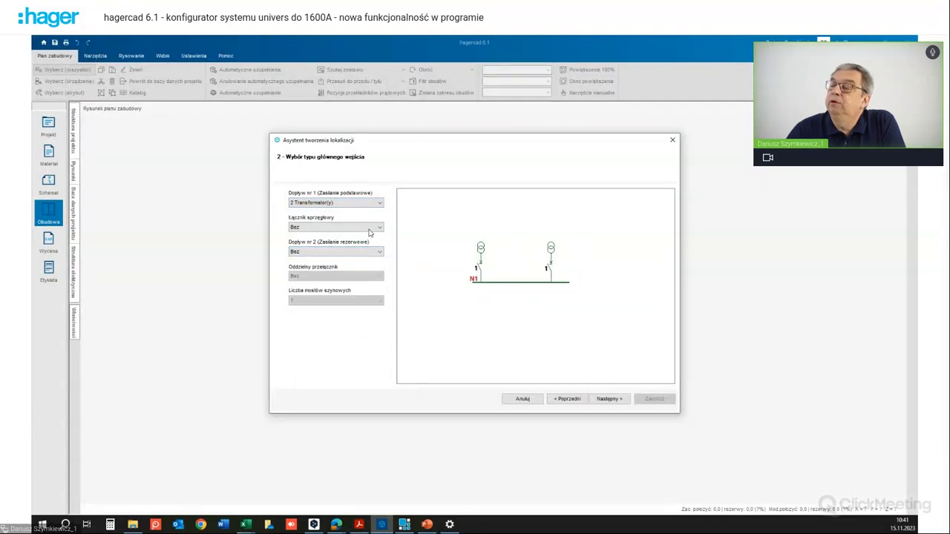
left_click(370, 230)
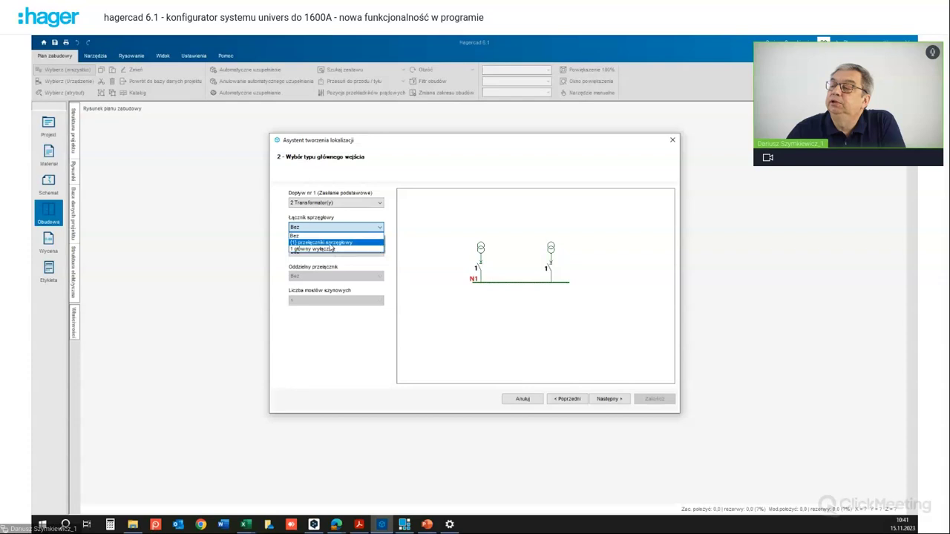
left_click(331, 244)
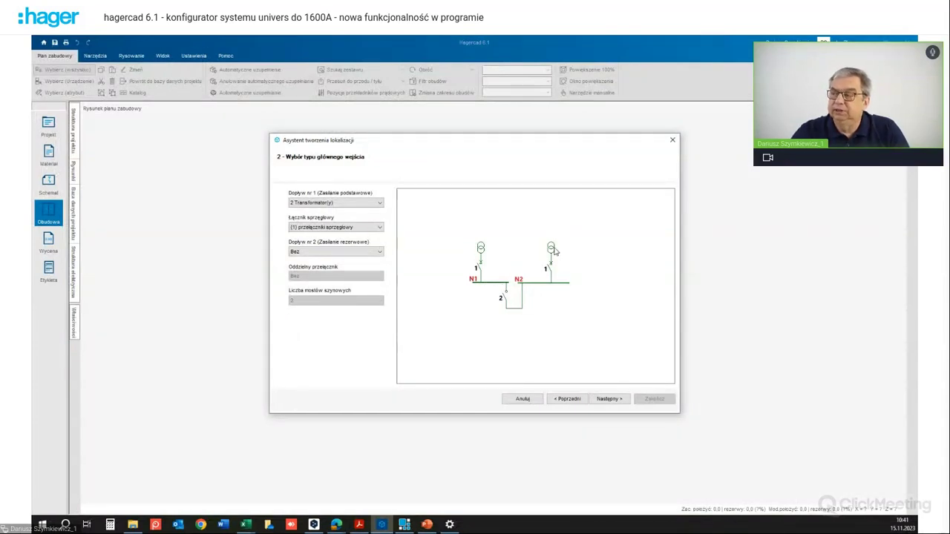
Step: Change the primary supply to 2 Rozdział poza projektem (zasilanie) and proceed to the supply properties
left_click(382, 204)
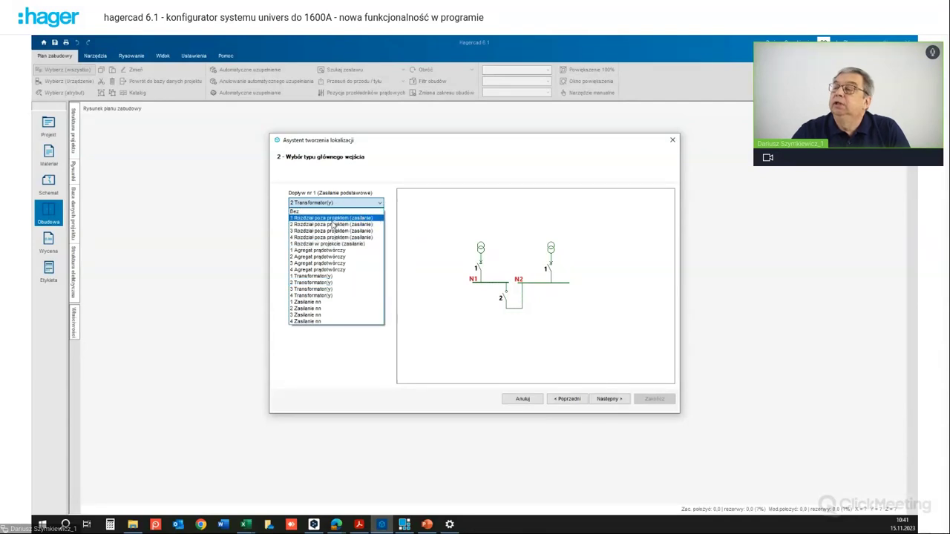
left_click(331, 225)
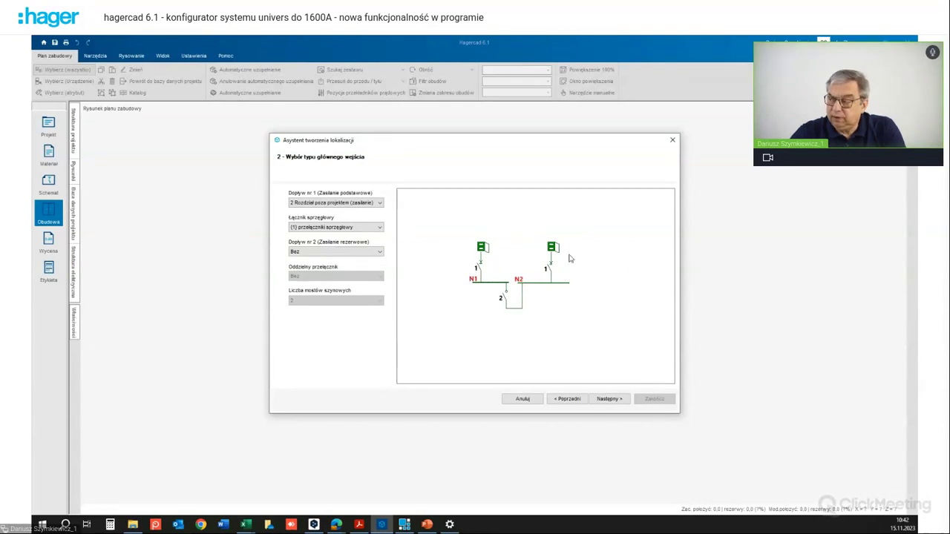
left_click(609, 399)
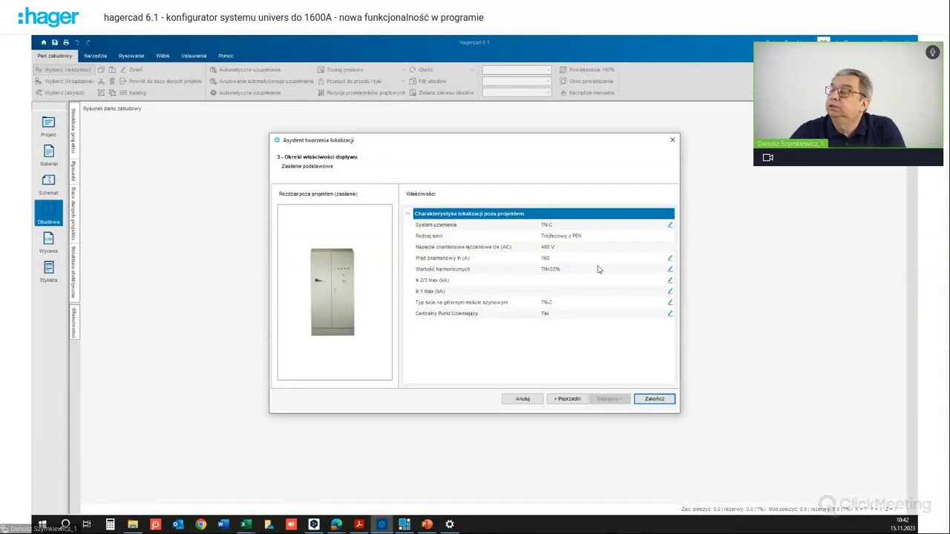
Step: Set the external supply's rated current In to 1400 A
left_click(670, 260)
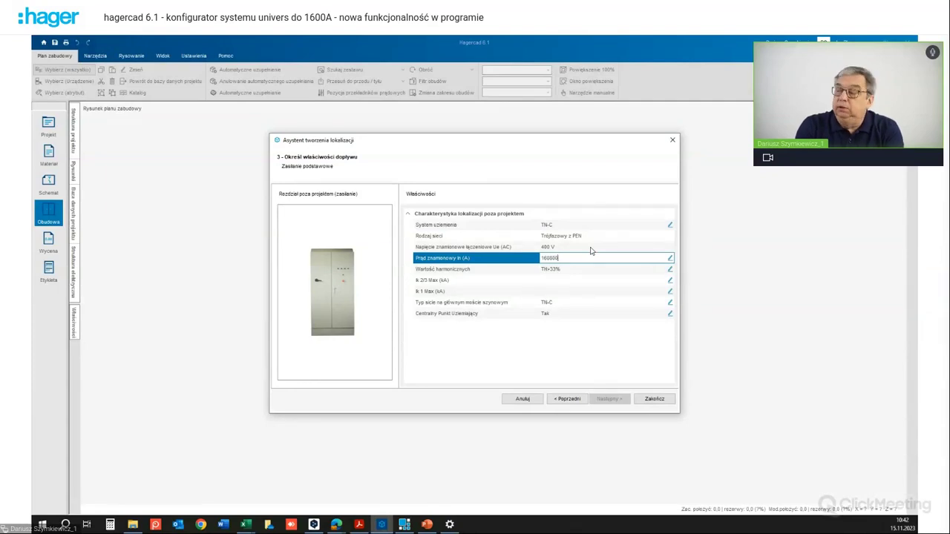
key("BackSpace")
key("BackSpace")
key("BackSpace")
key("BackSpace")
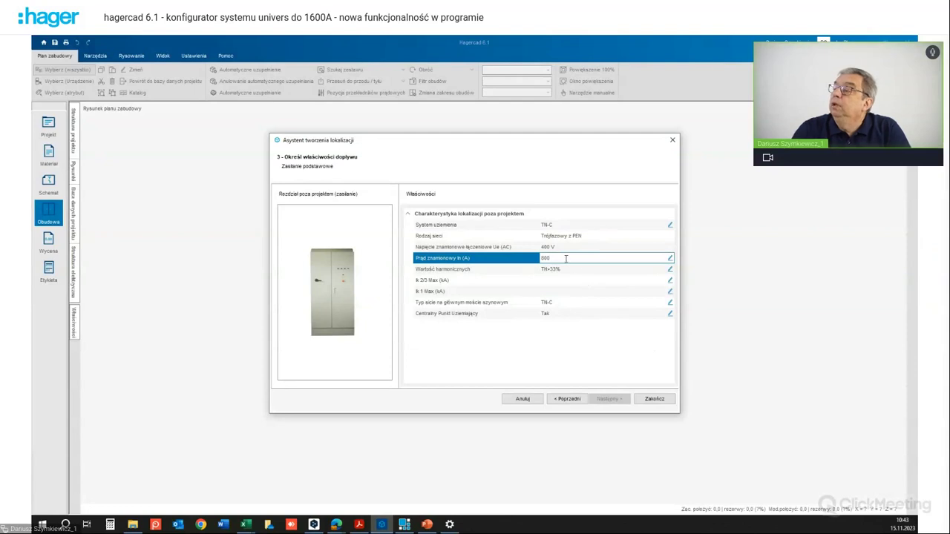
key("shift+Home")
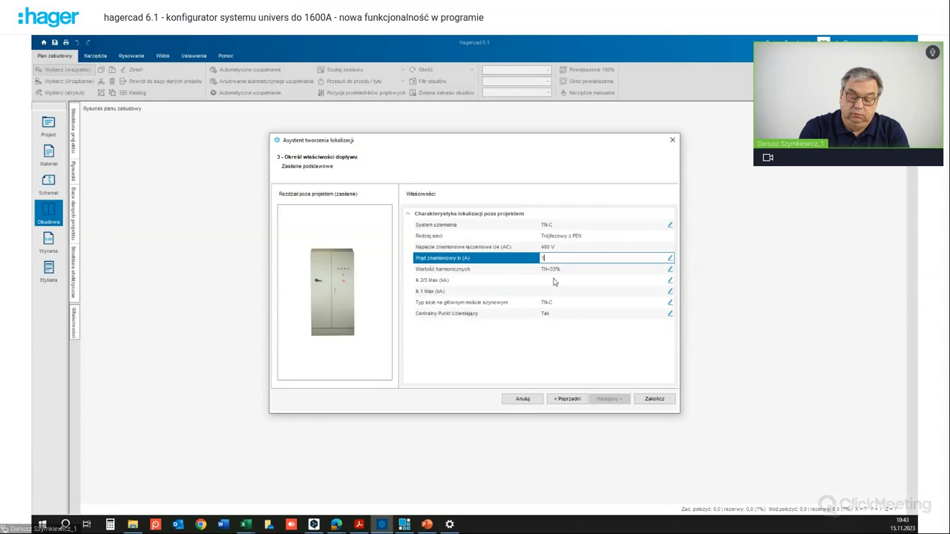
type("00")
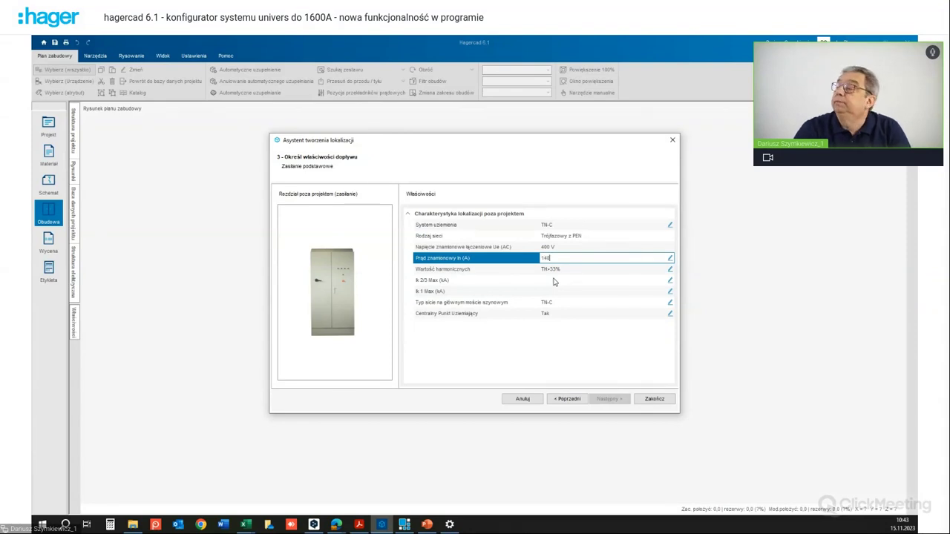
Step: Enter the external supply's short-circuit currents: Ik 2/3 Max 23 kA and Ik 1 Max 19 kA
left_click(546, 283)
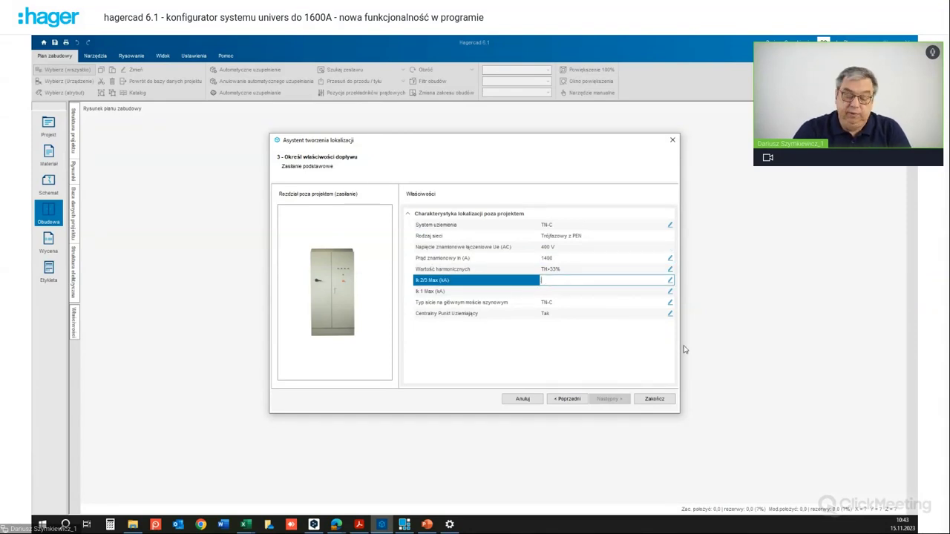
type("25")
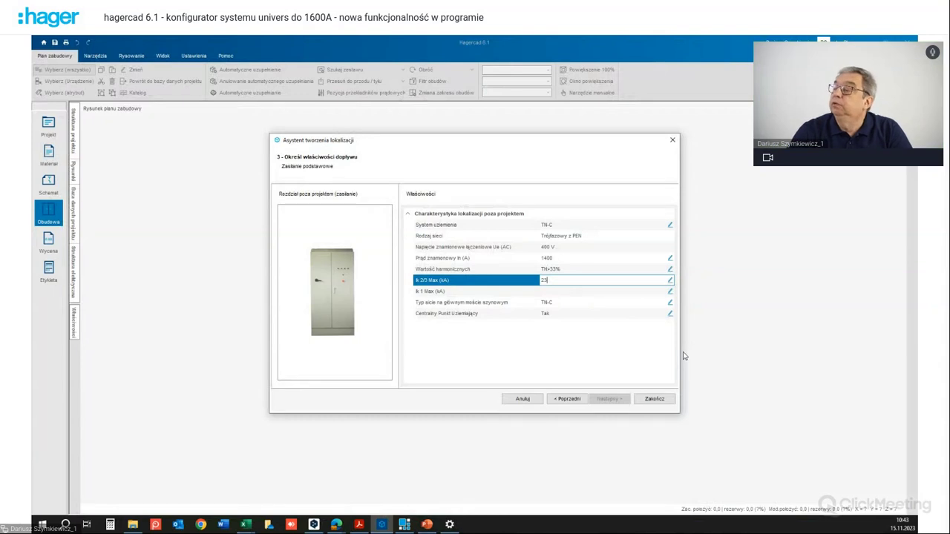
left_click(583, 292)
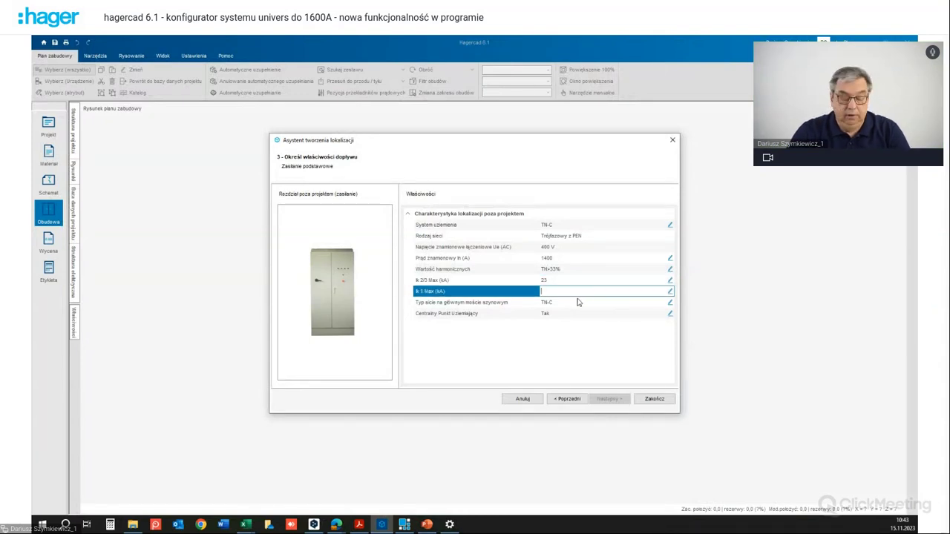
type("19")
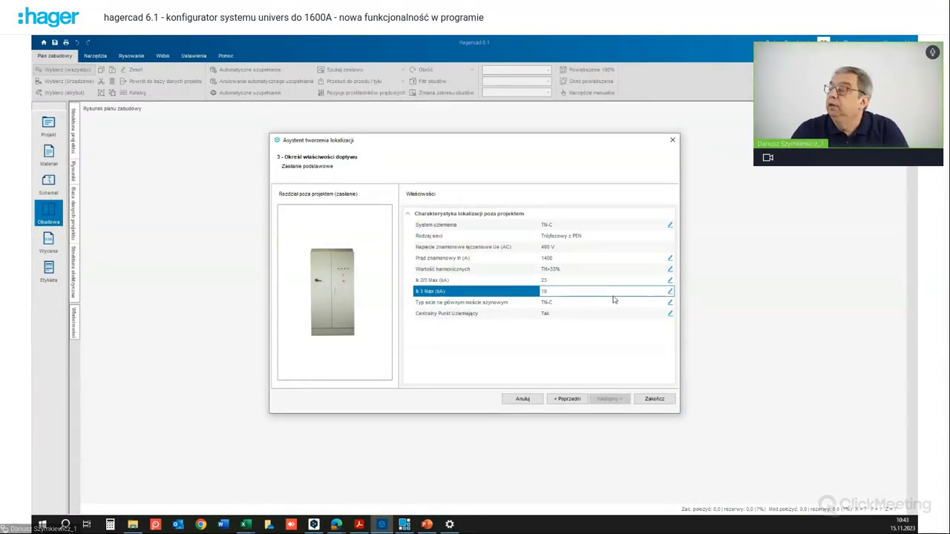
Step: Set Centralny Punkt Uziemiający to Nie for the supply and finish the location wizard
left_click(609, 303)
left_click(614, 312)
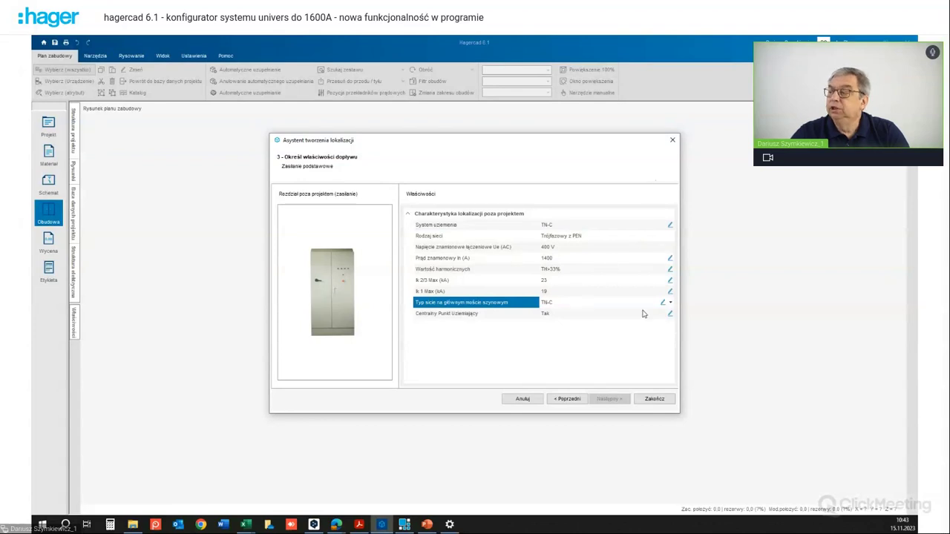
left_click(670, 313)
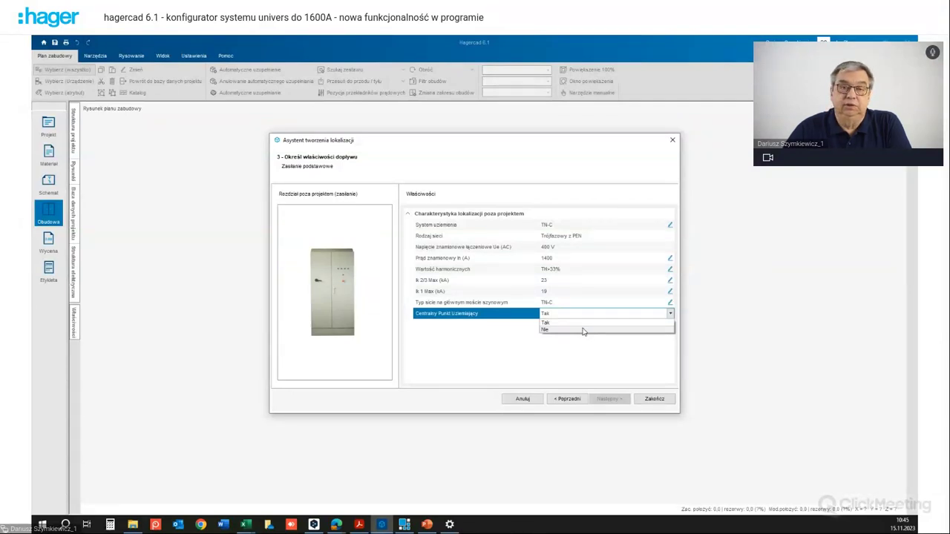
left_click(583, 331)
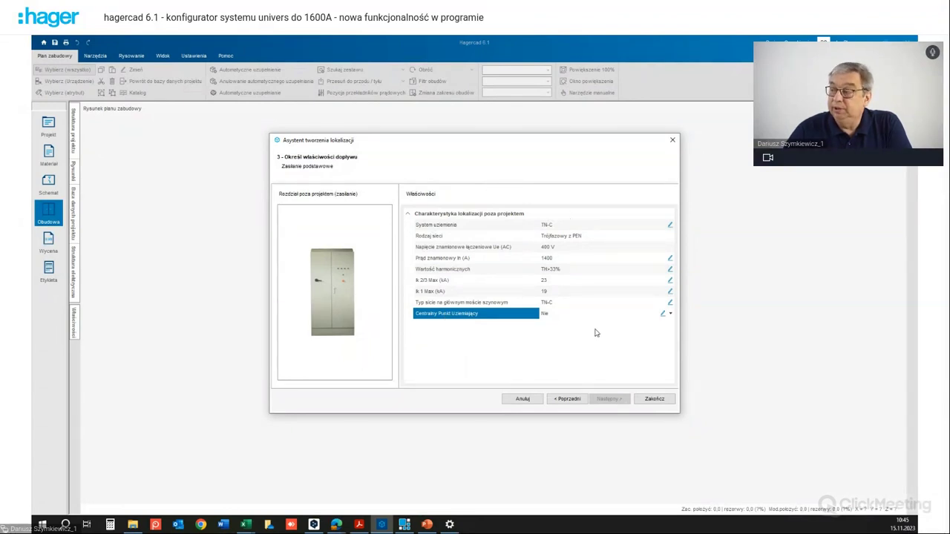
left_click(660, 401)
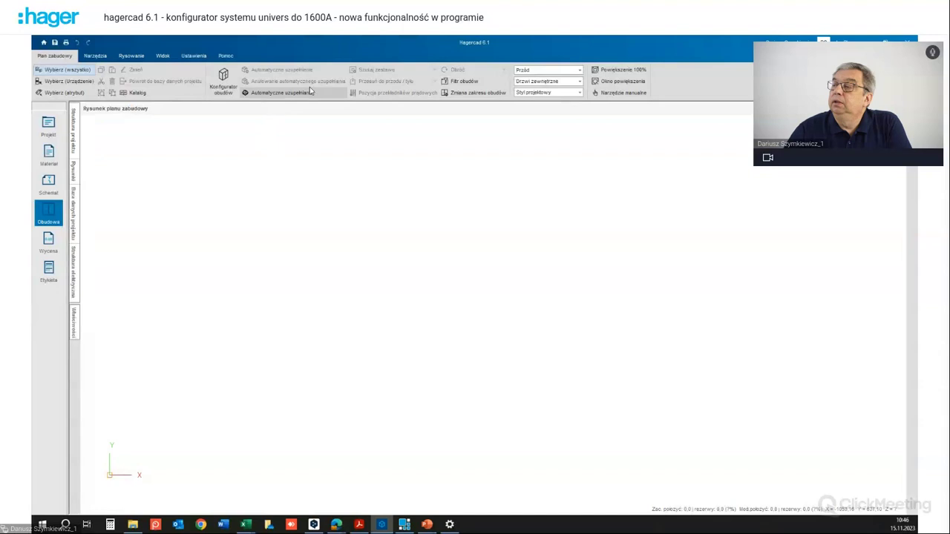
Step: Modify the main input to use 2 Transformator(y) as the primary supply and continue to the supply properties
left_click(101, 56)
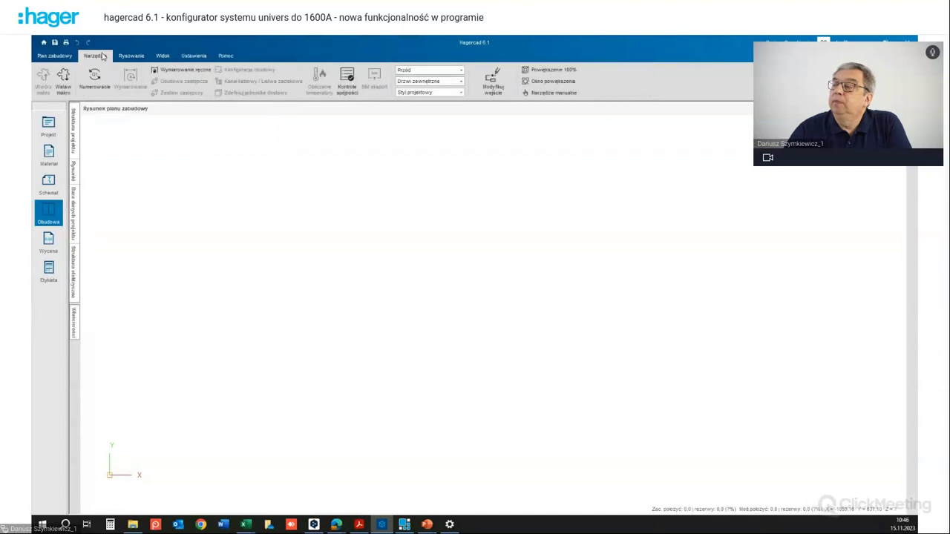
left_click(502, 88)
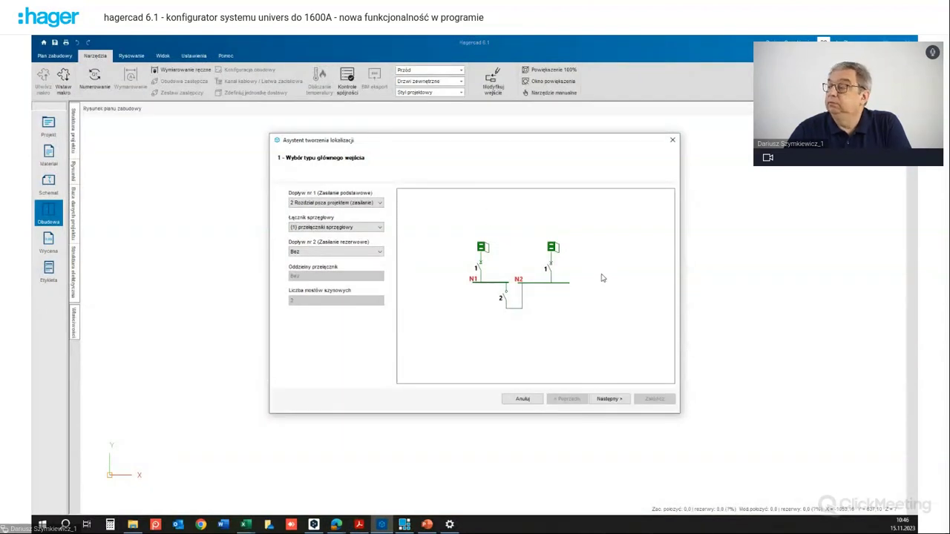
left_click(379, 204)
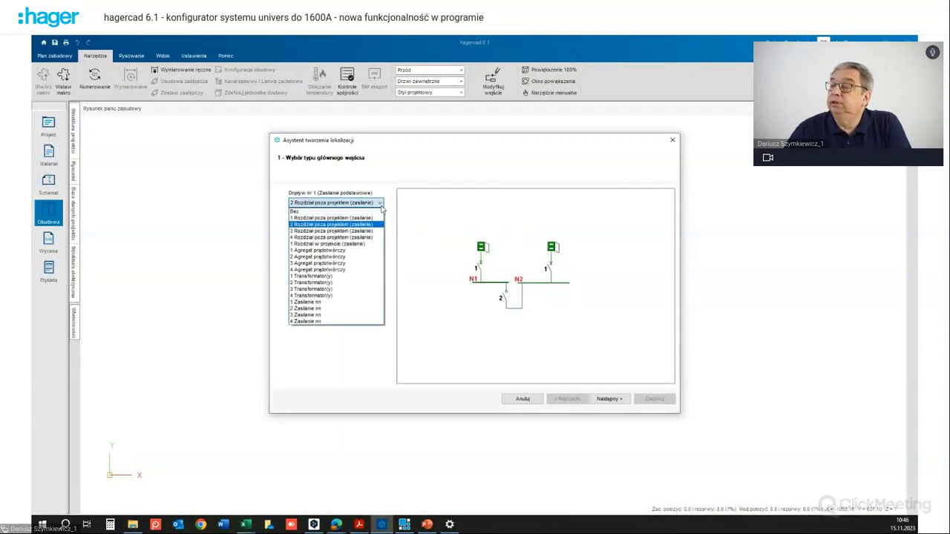
left_click(327, 283)
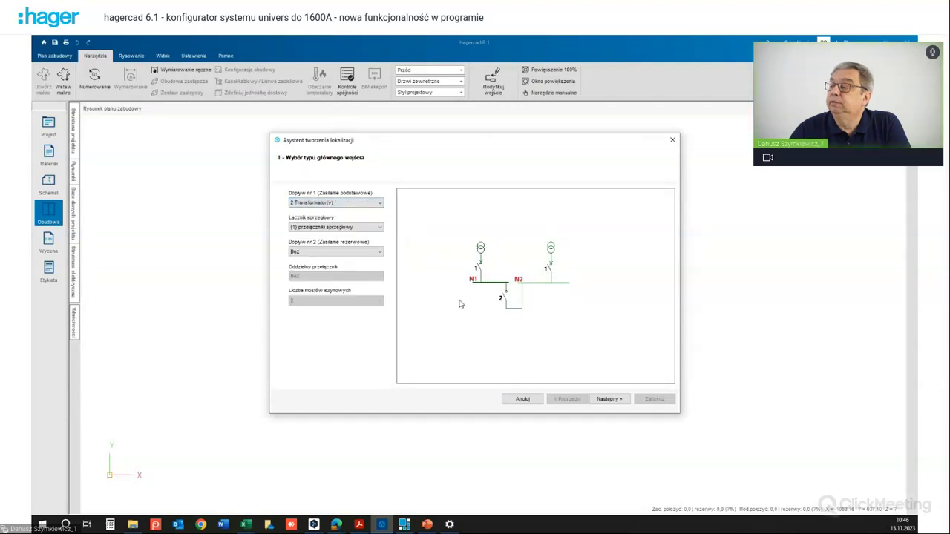
left_click(609, 398)
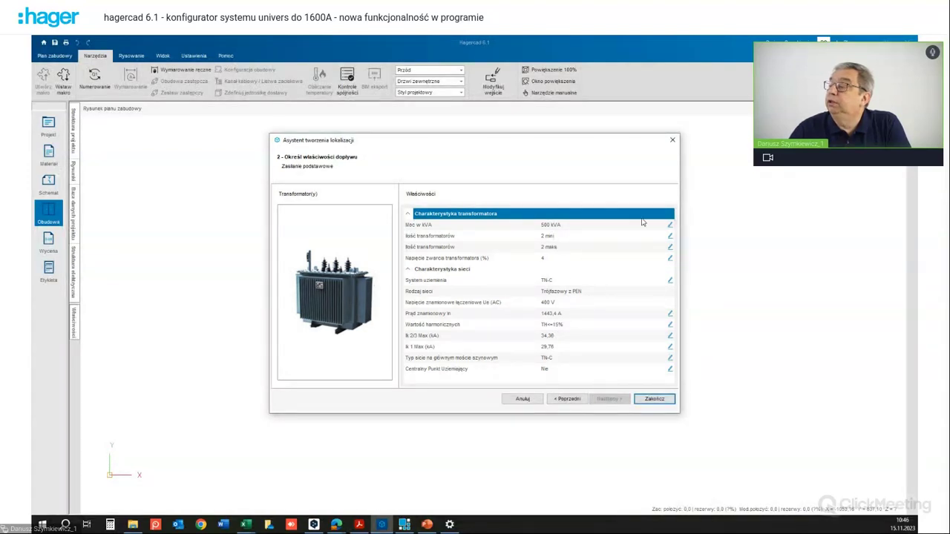
Step: Set the transformer power to 400 kVA and finish modifying the main input
left_click(670, 225)
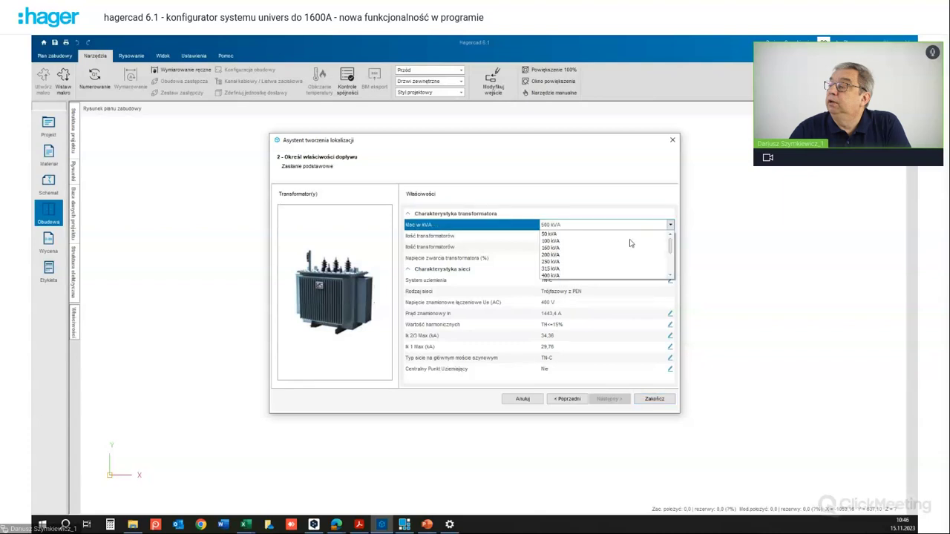
left_click(581, 275)
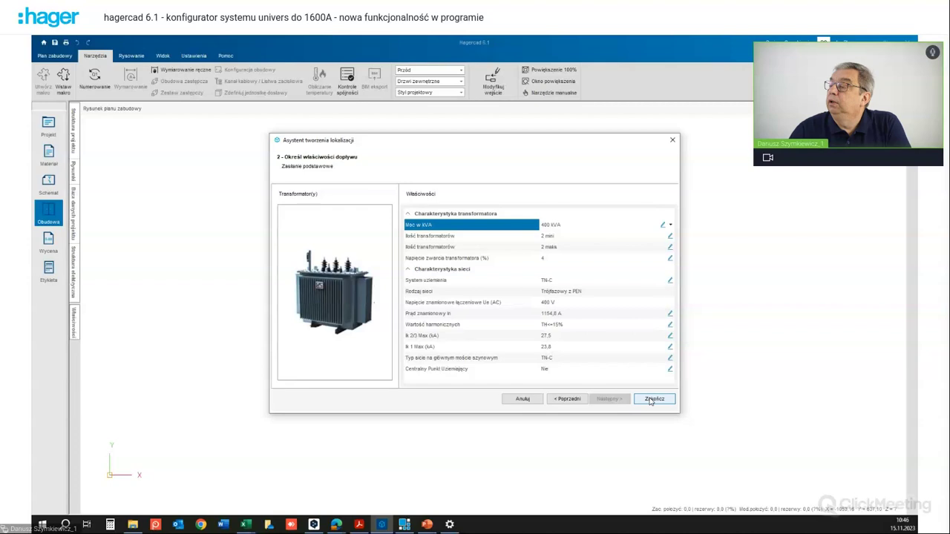
left_click(651, 399)
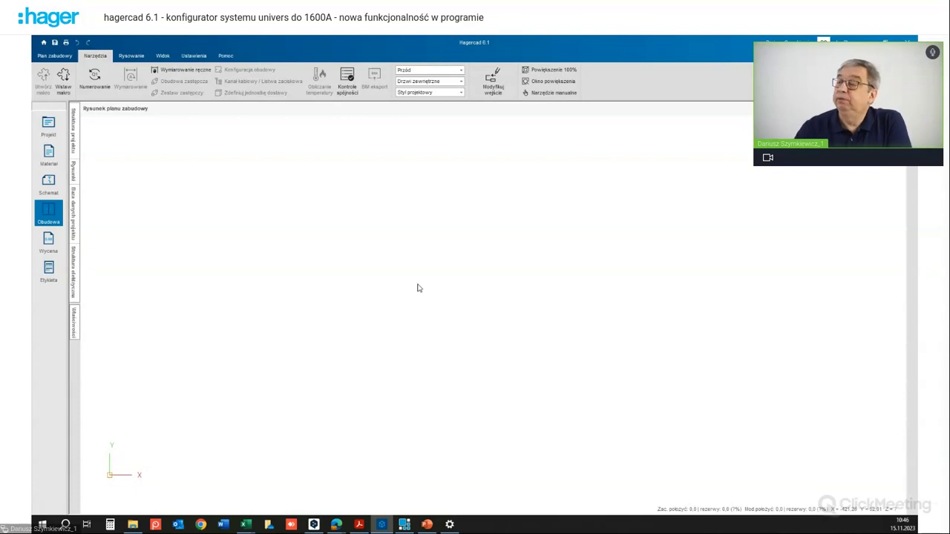
Step: Open the Univers enclosure configurator full-screen and set the input enclosure position to Zakończenie lewe i prawe
left_click(54, 56)
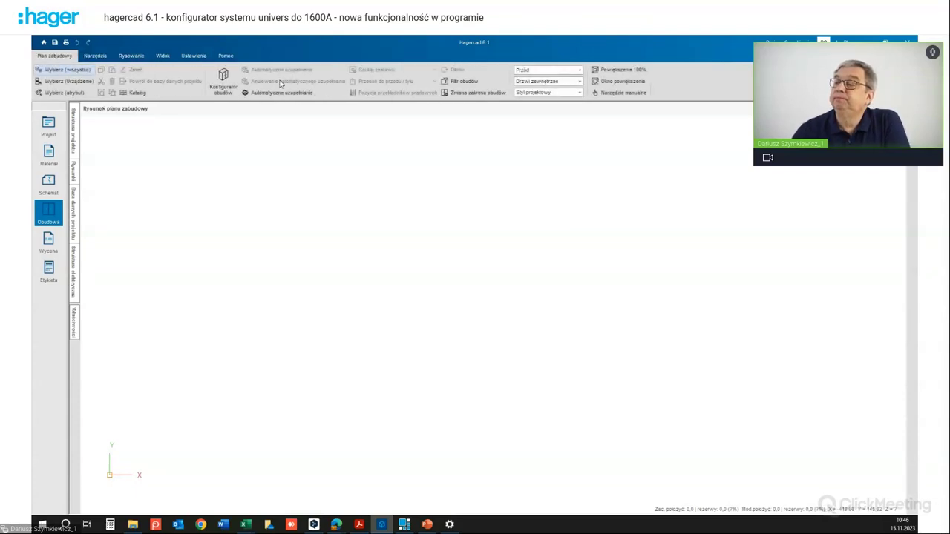
left_click(225, 77)
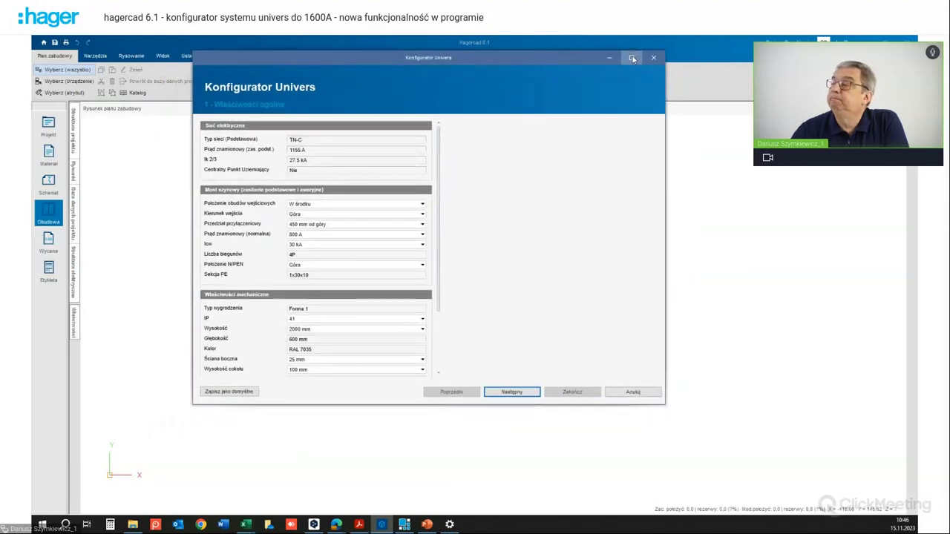
left_click(631, 59)
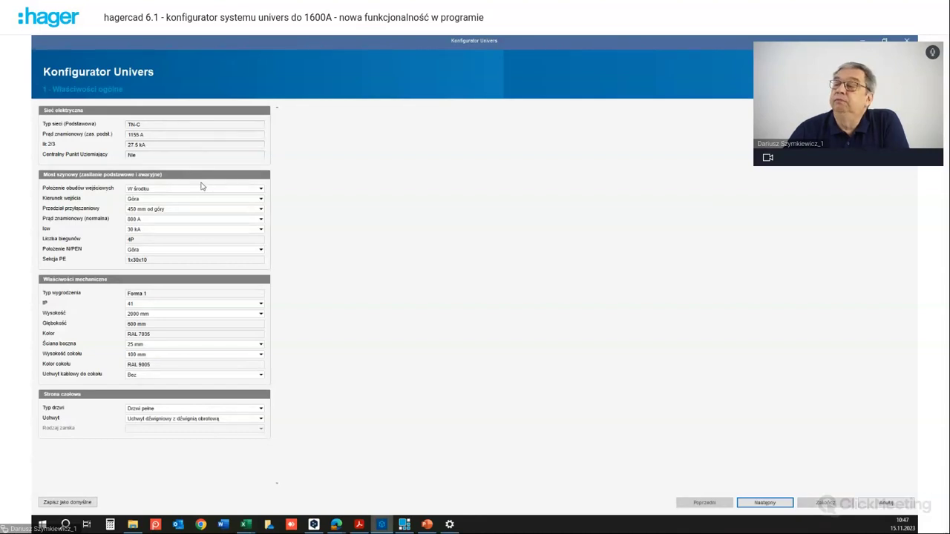
mouse_move(143, 192)
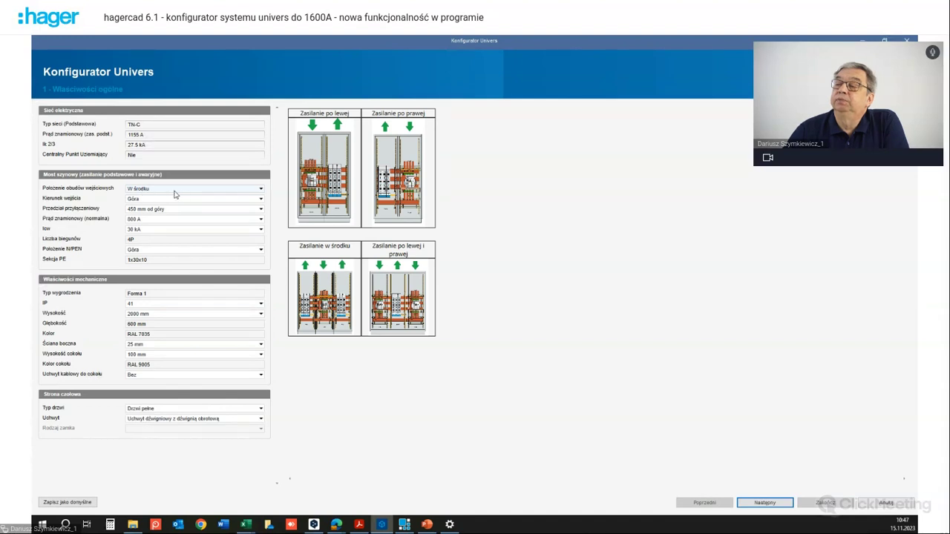
left_click(260, 190)
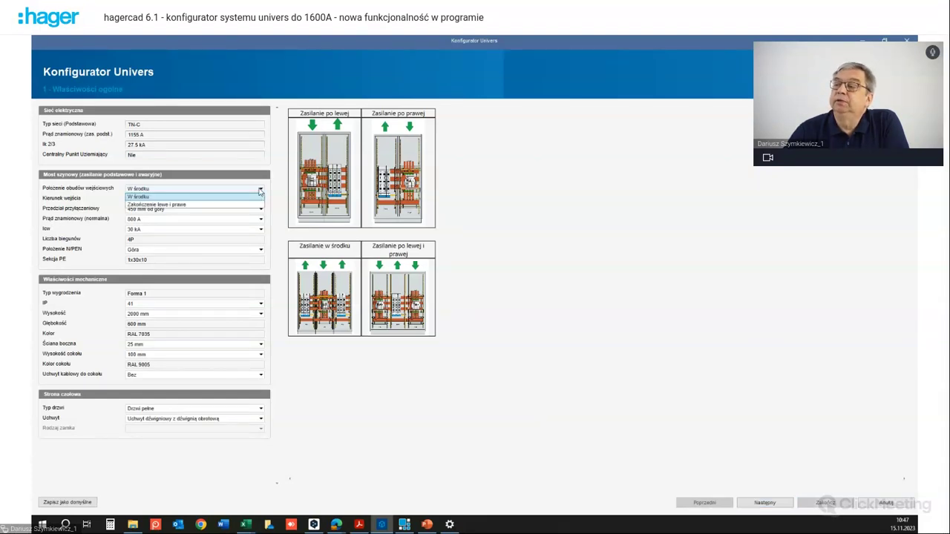
left_click(232, 205)
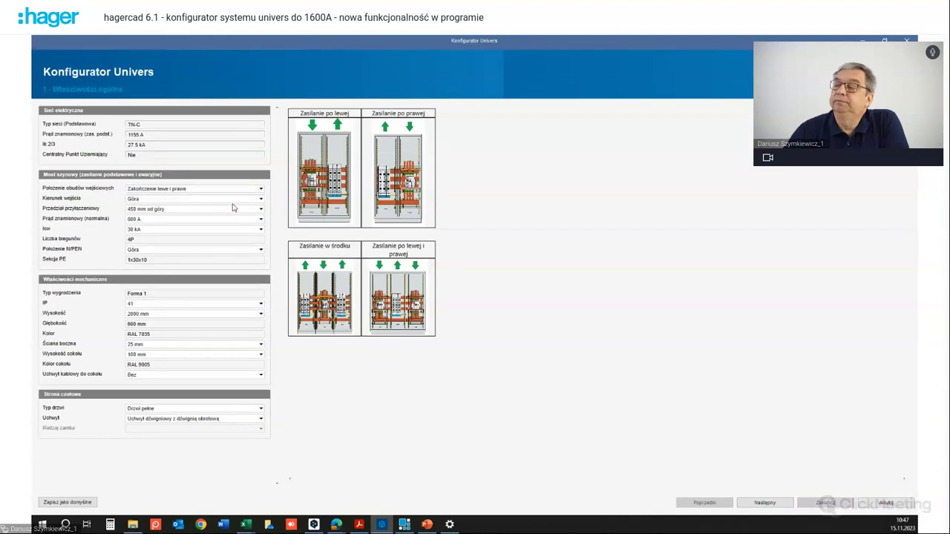
Step: Examine the configurator's options and guidance for connection compartment, entry direction, busbar rated current, IP rating and enclosure depth
mouse_move(234, 213)
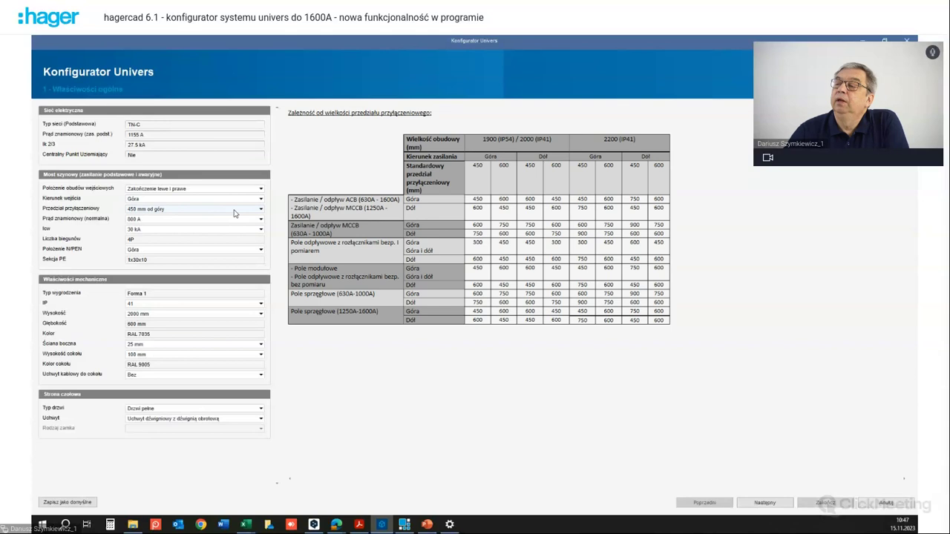
left_click(261, 200)
left_click(262, 202)
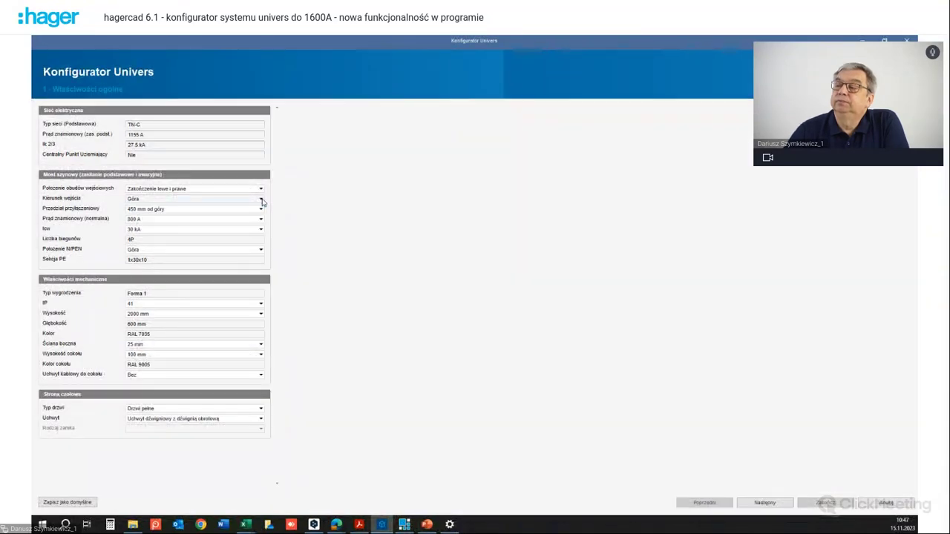
mouse_move(169, 216)
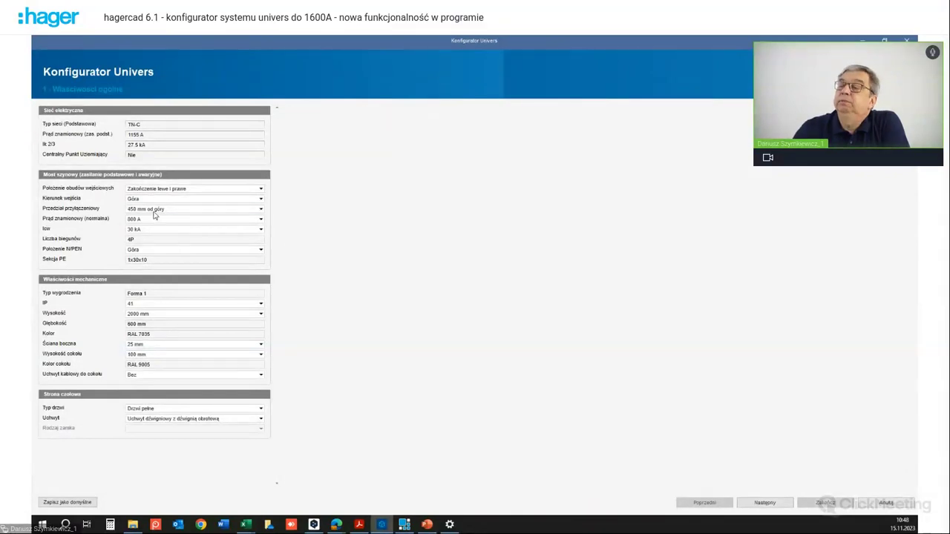
left_click(261, 219)
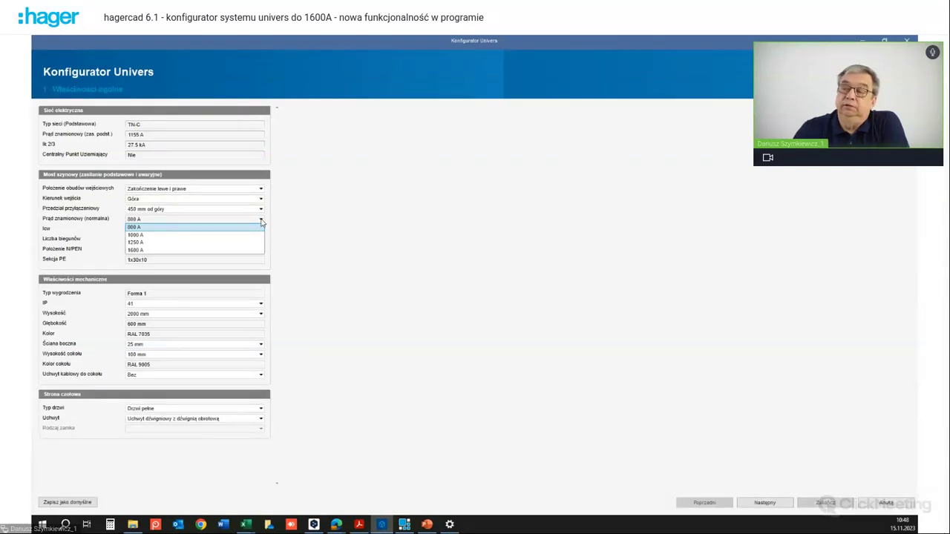
left_click(208, 232)
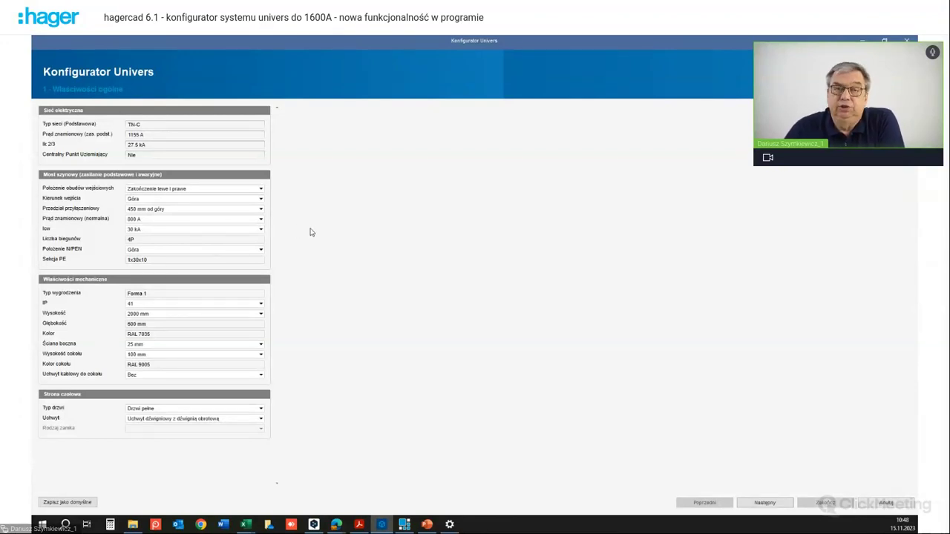
left_click_drag(282, 195, 282, 194)
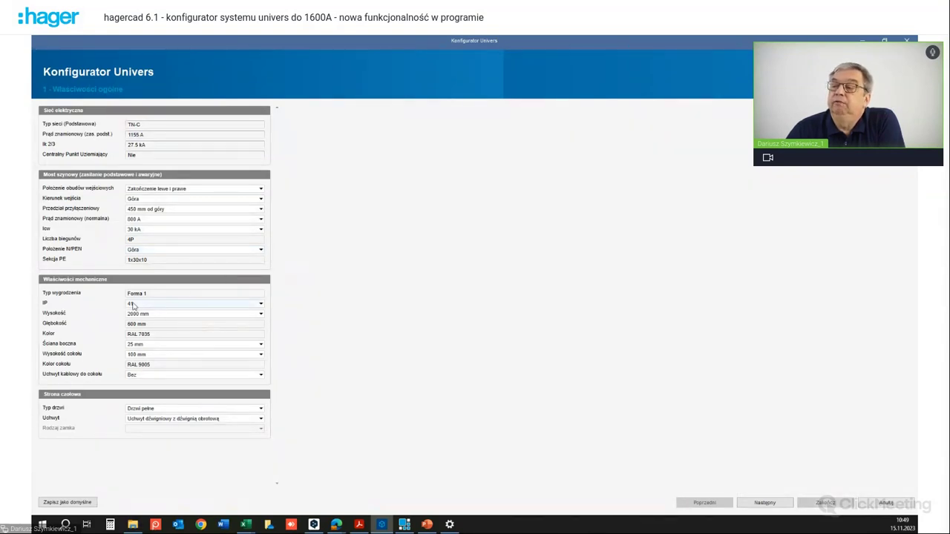
left_click(260, 304)
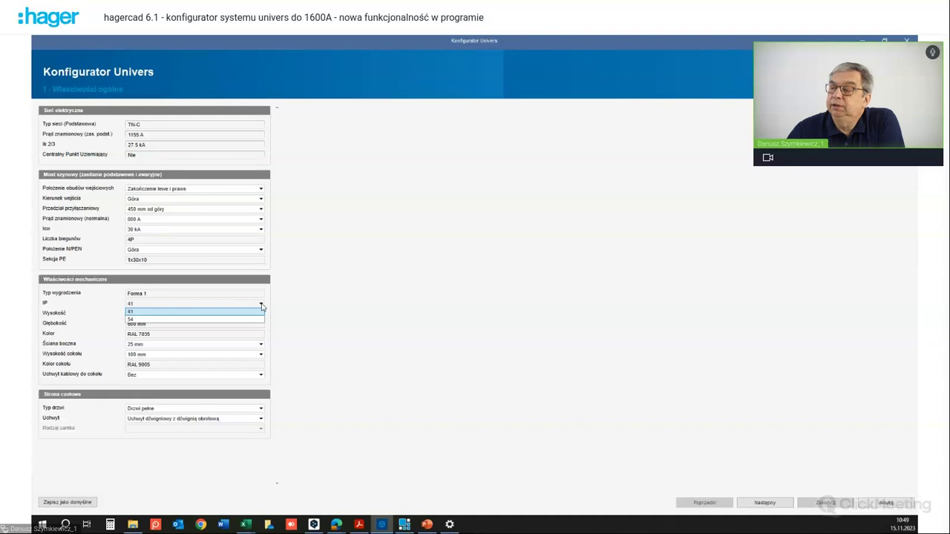
left_click(261, 305)
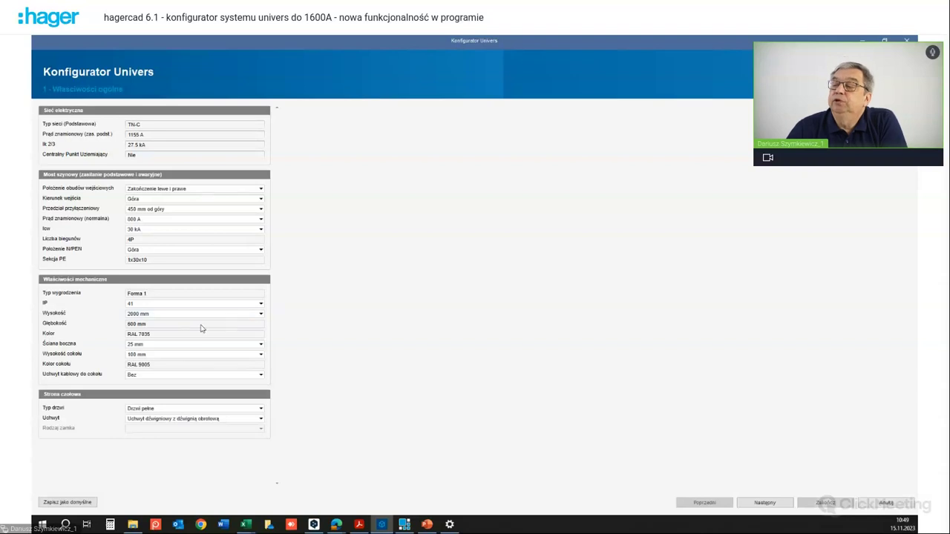
mouse_move(160, 326)
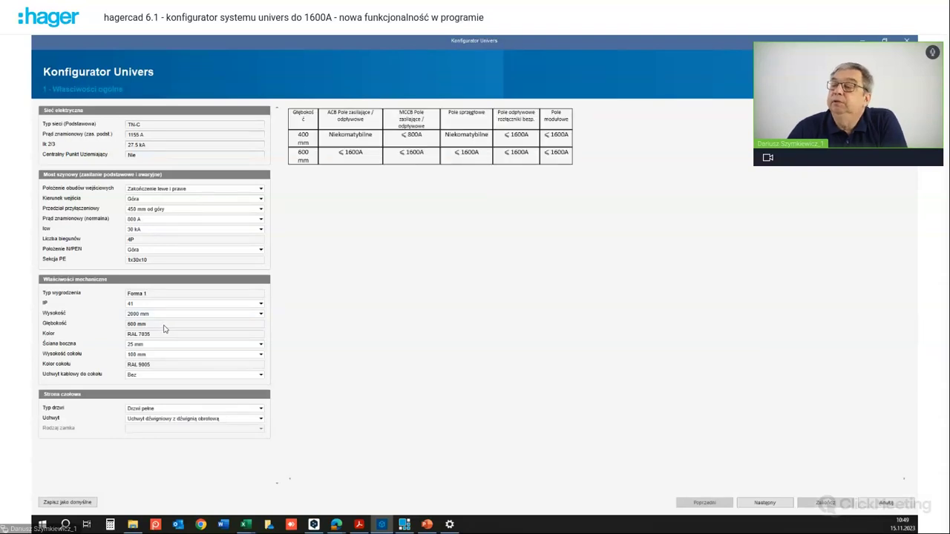
Step: Examine the available side wall thickness, plinth height and plinth cable holder options, keeping the cable holder at Bez
left_click(261, 347)
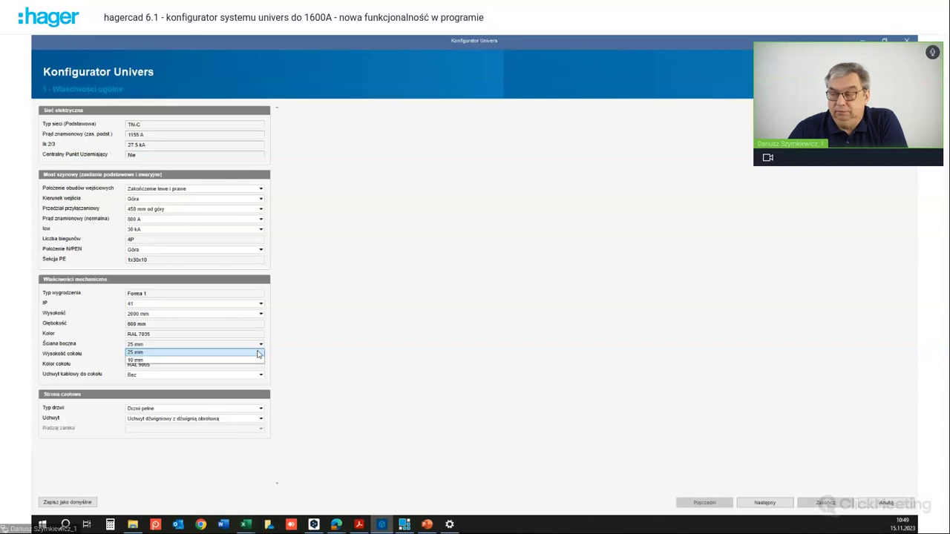
left_click(291, 342)
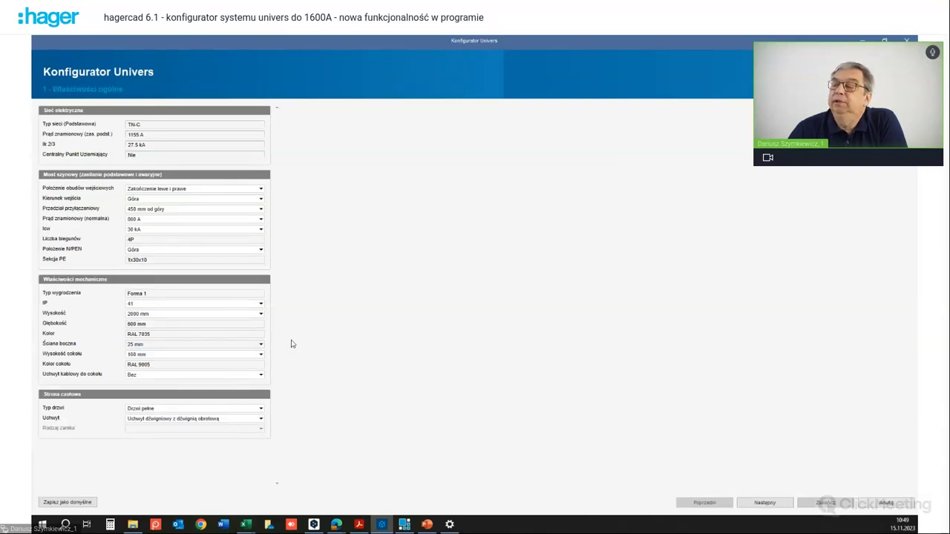
left_click(260, 358)
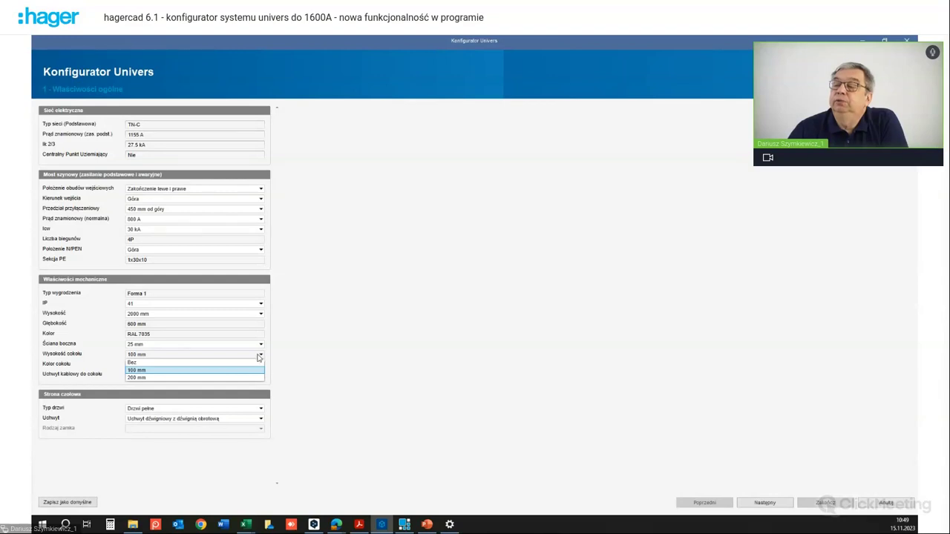
left_click(295, 354)
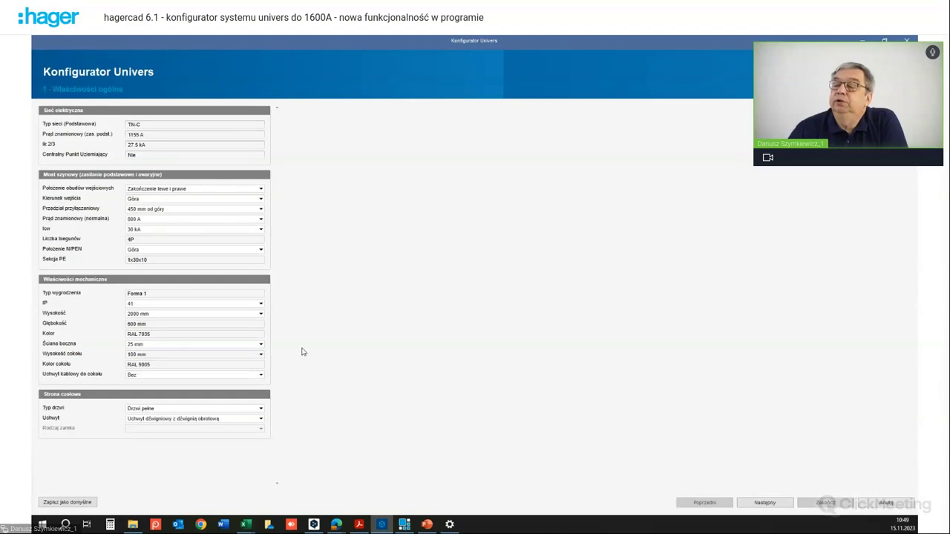
left_click(261, 378)
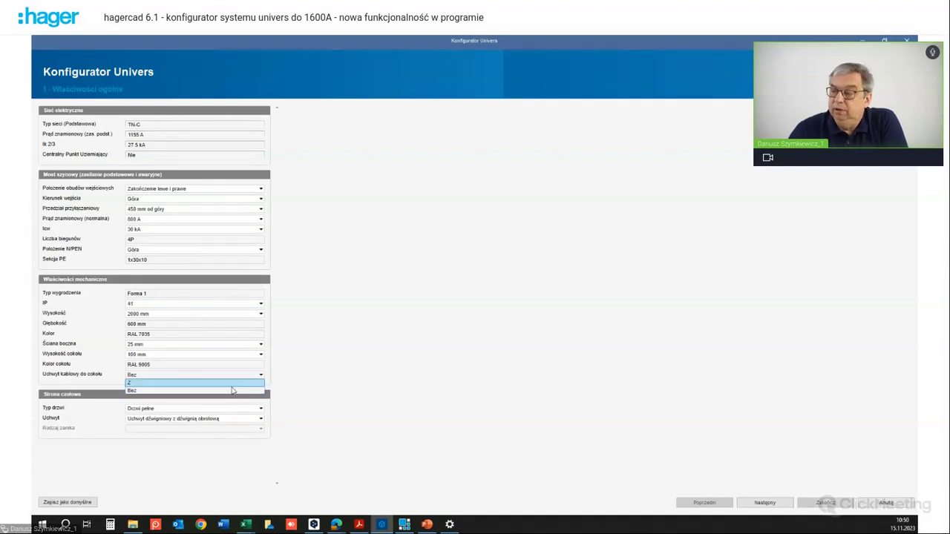
left_click(236, 394)
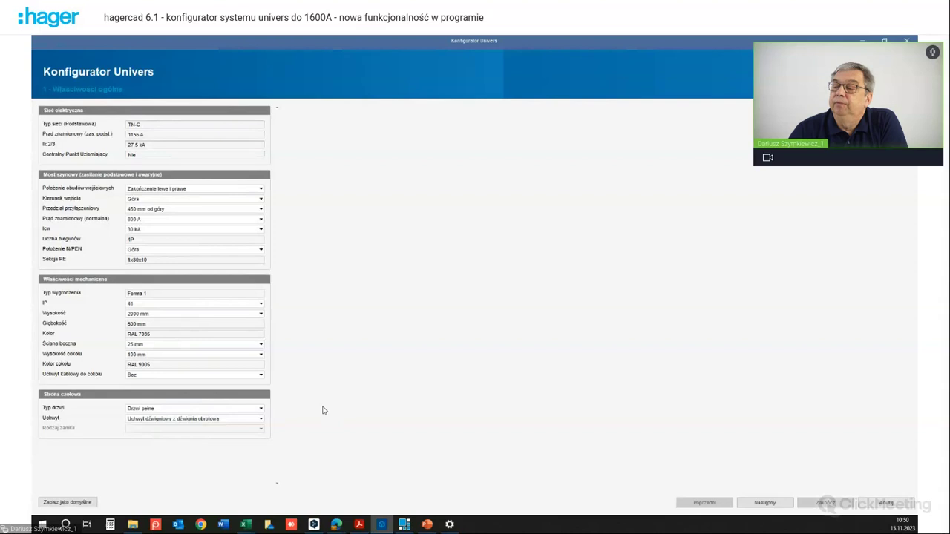
Step: Set the door handle to Szczelna klamka z obrotowym uchwytem and the lock type to Zamek dwupiórkowy 3 mm
left_click(261, 420)
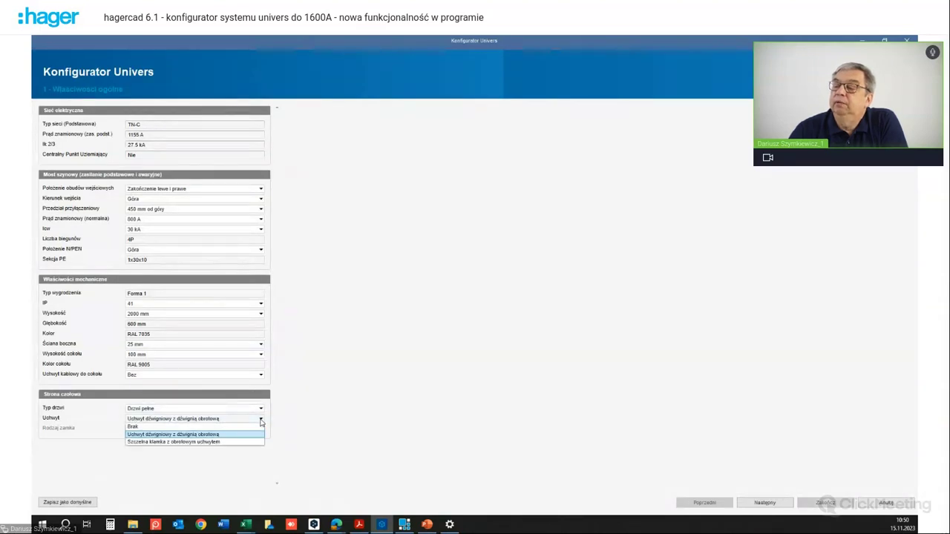
left_click(196, 443)
left_click(260, 430)
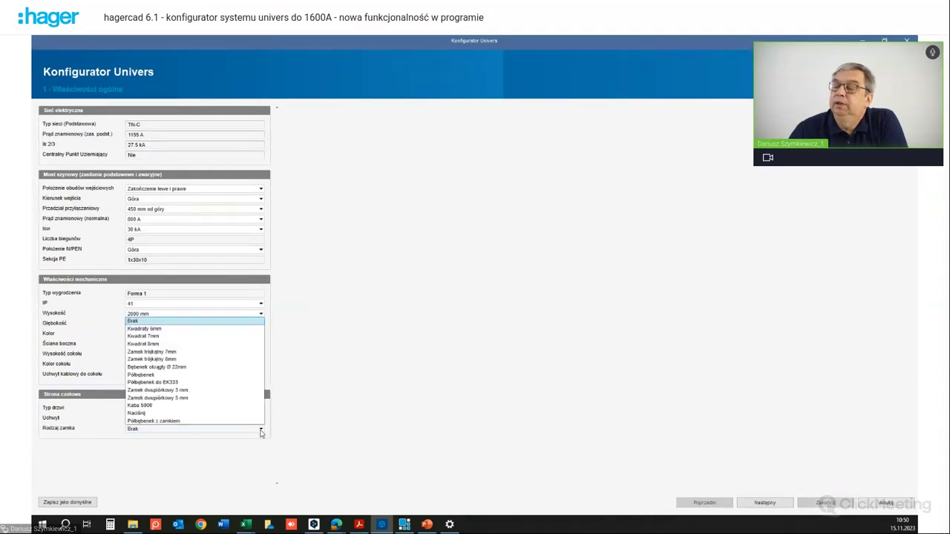
left_click(161, 337)
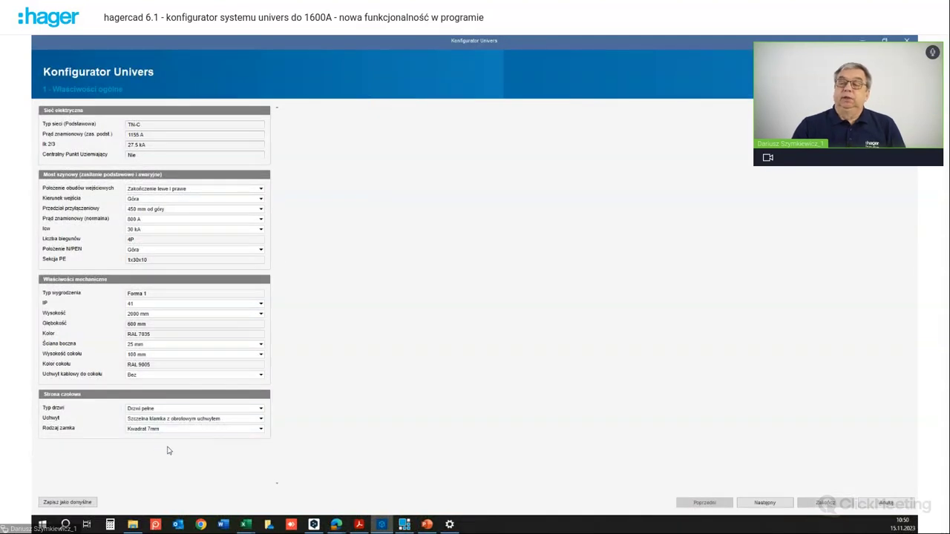
left_click(261, 431)
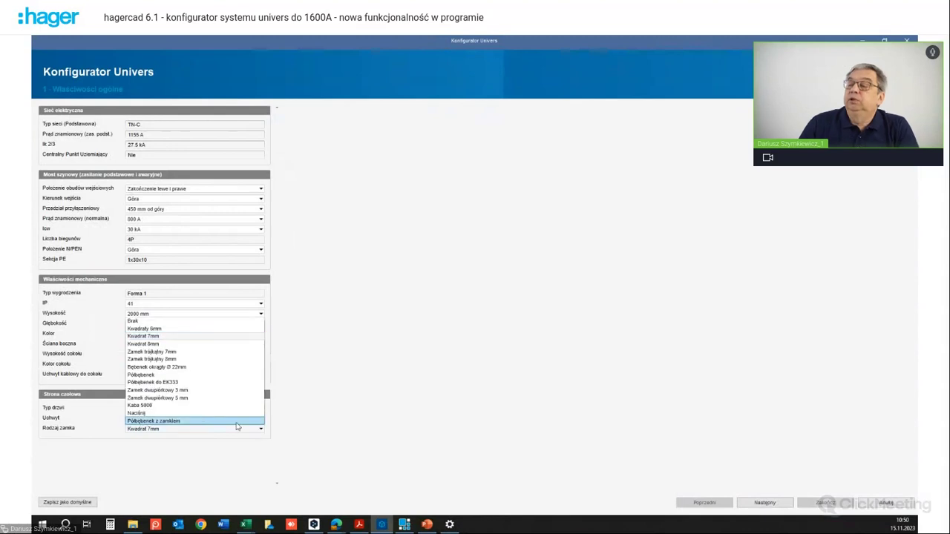
left_click(176, 391)
Step: Save the general properties as defaults and continue to the Univers enclosure family selection
left_click(69, 503)
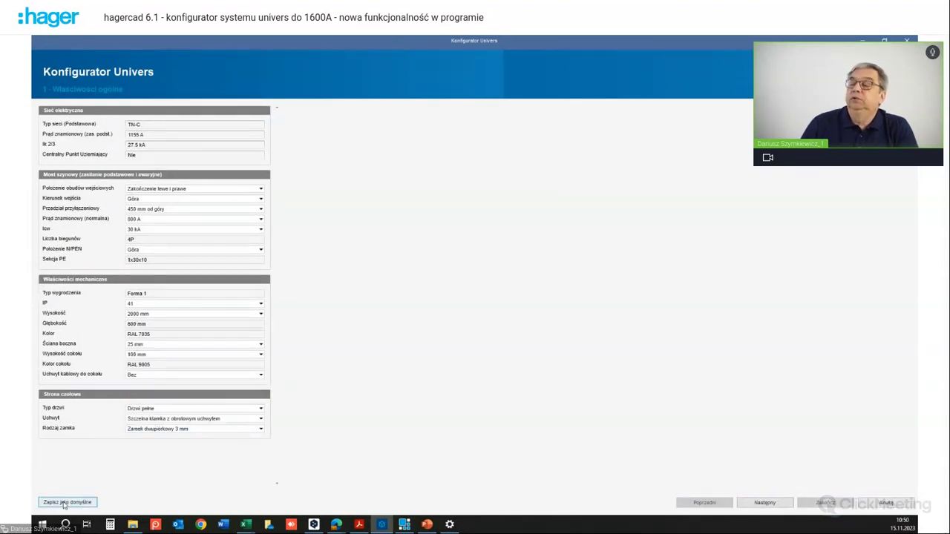
left_click(763, 502)
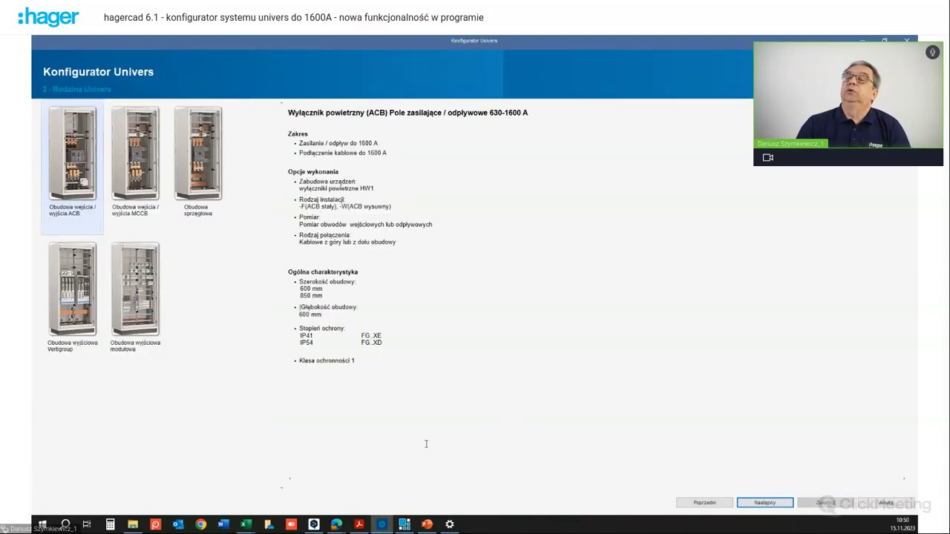
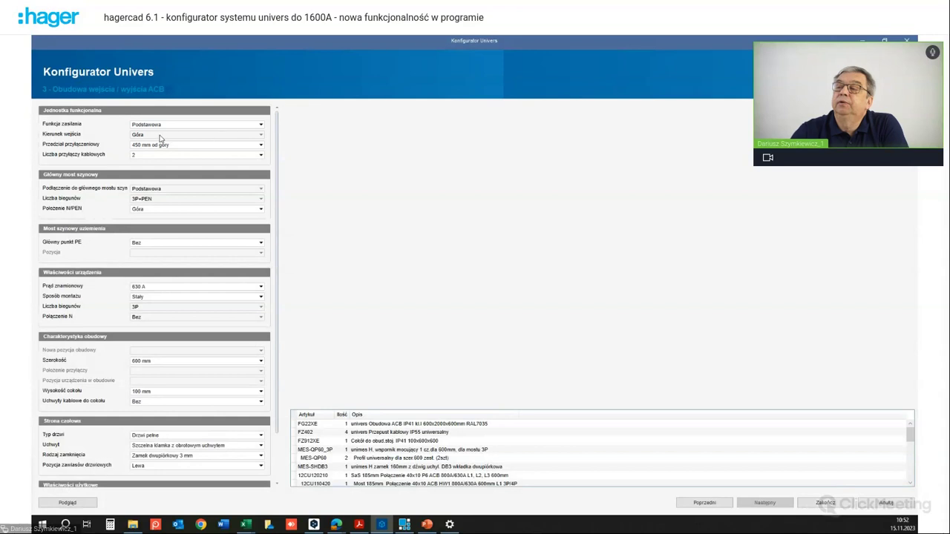
Step: Review the connection compartment options of the ACB enclosure and set its number of cable connections to 4
left_click(261, 146)
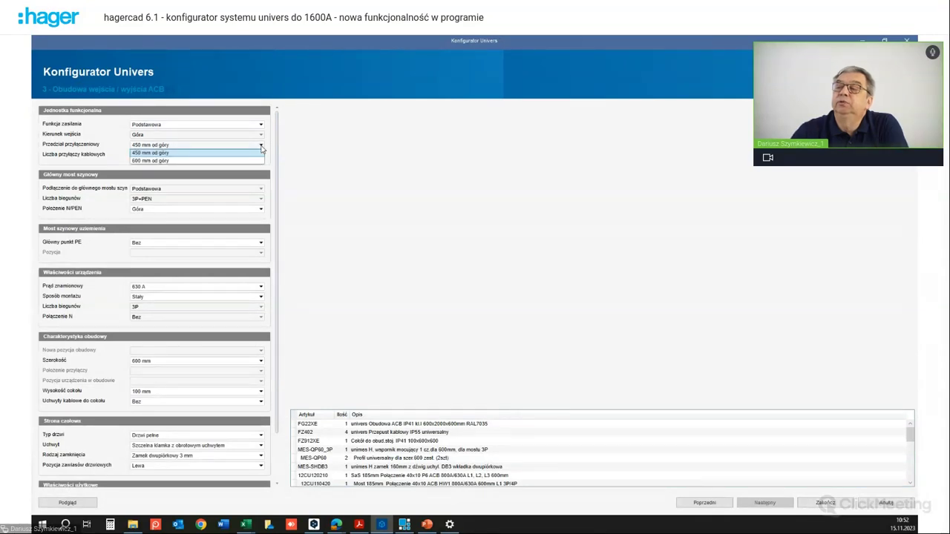
left_click(262, 149)
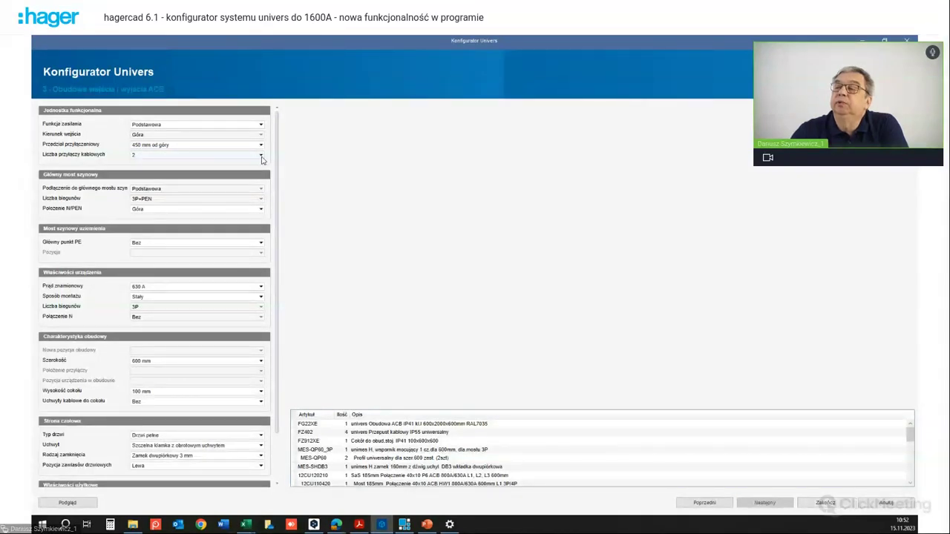
left_click(261, 157)
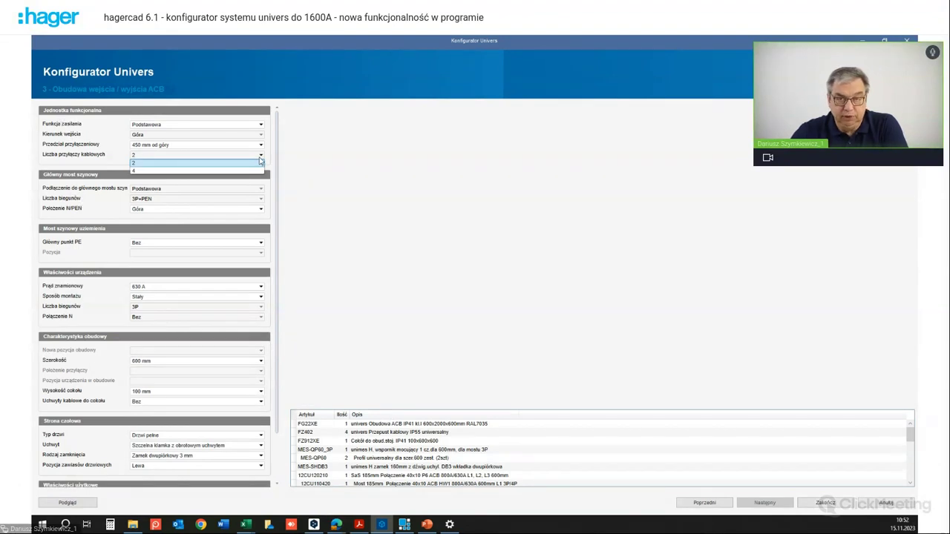
left_click(195, 172)
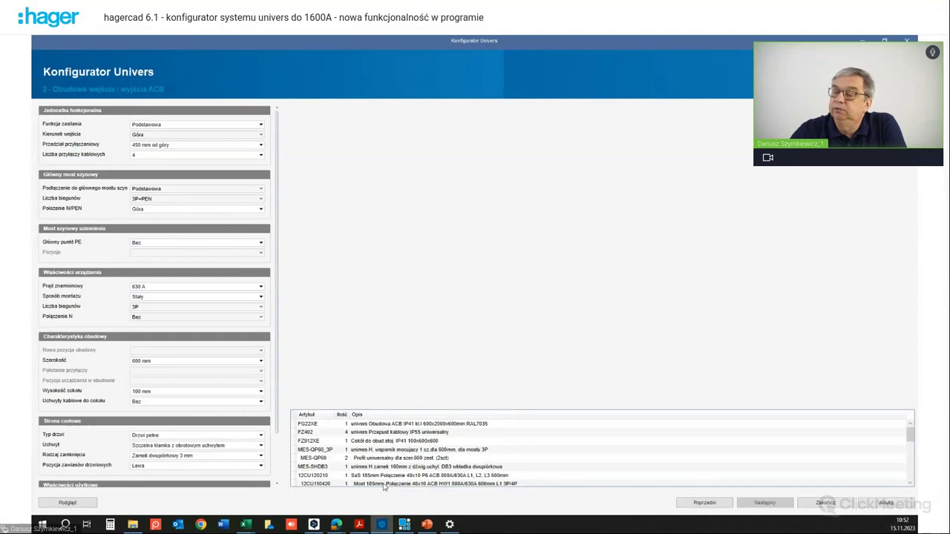
Step: Open the ACB enclosure preview and show its front view at the Bez pokrywy level
left_click(75, 506)
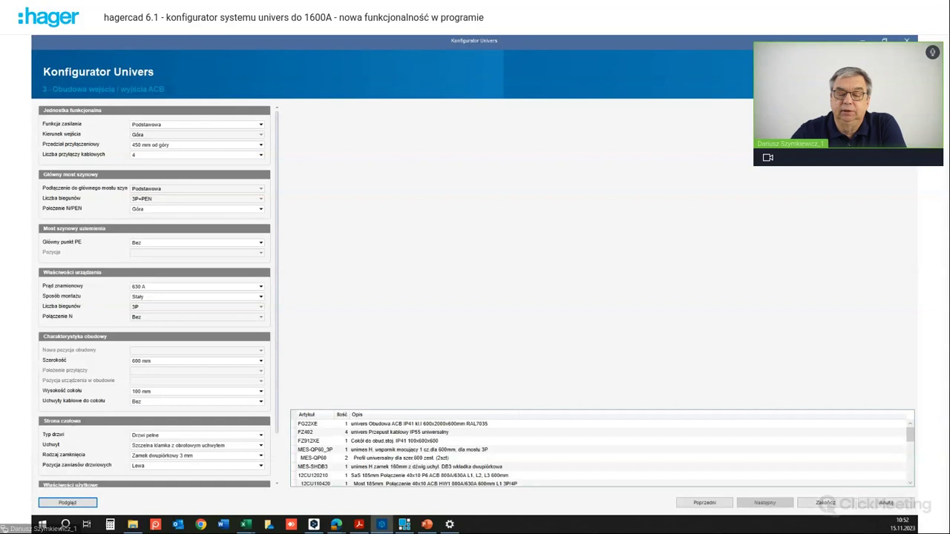
left_click_drag(545, 50, 579, 121)
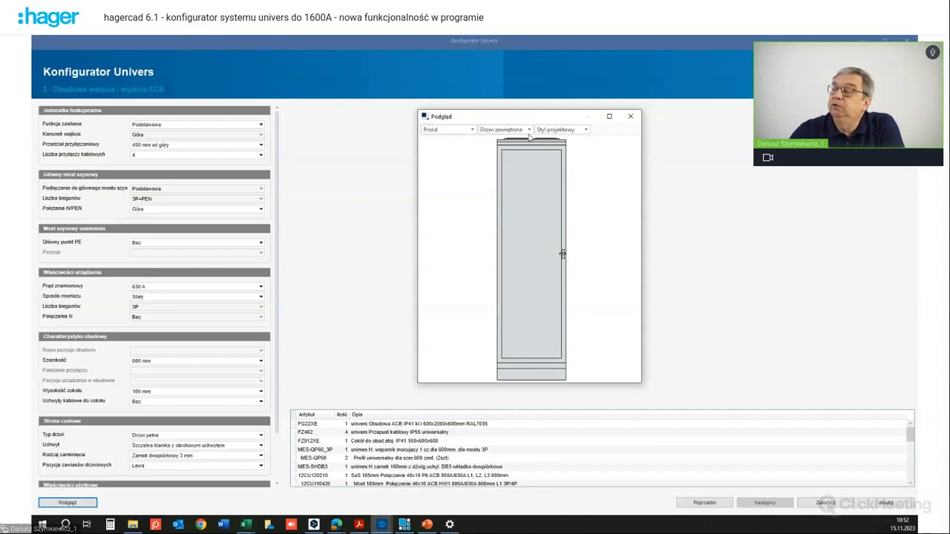
left_click(528, 132)
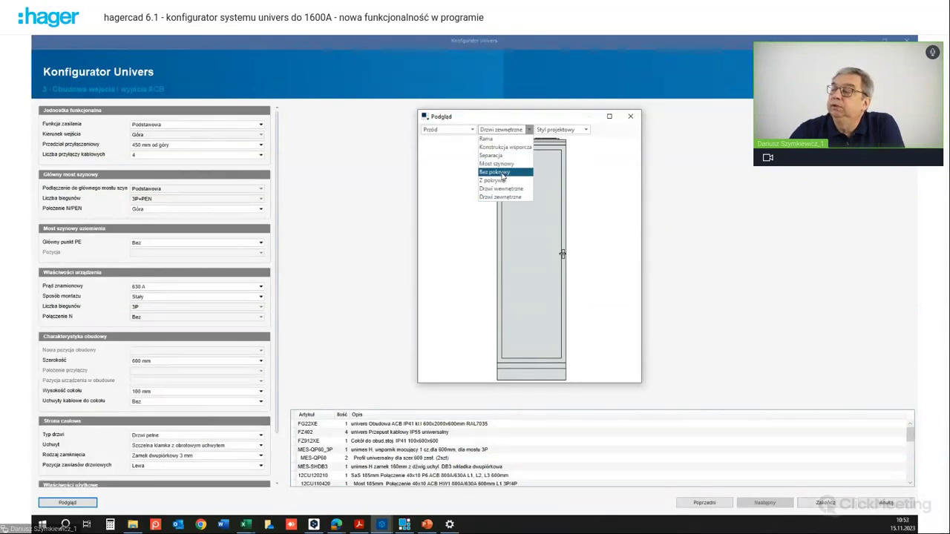
left_click(503, 175)
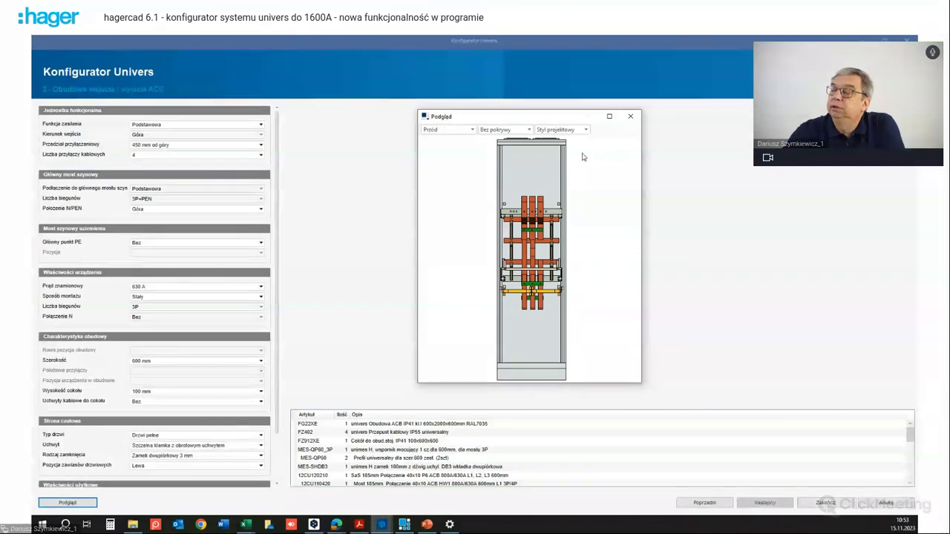
Step: Switch the enclosure preview to the Izometryczny view at the Bez pokrywy level and examine the busbar connections up close
left_click(472, 130)
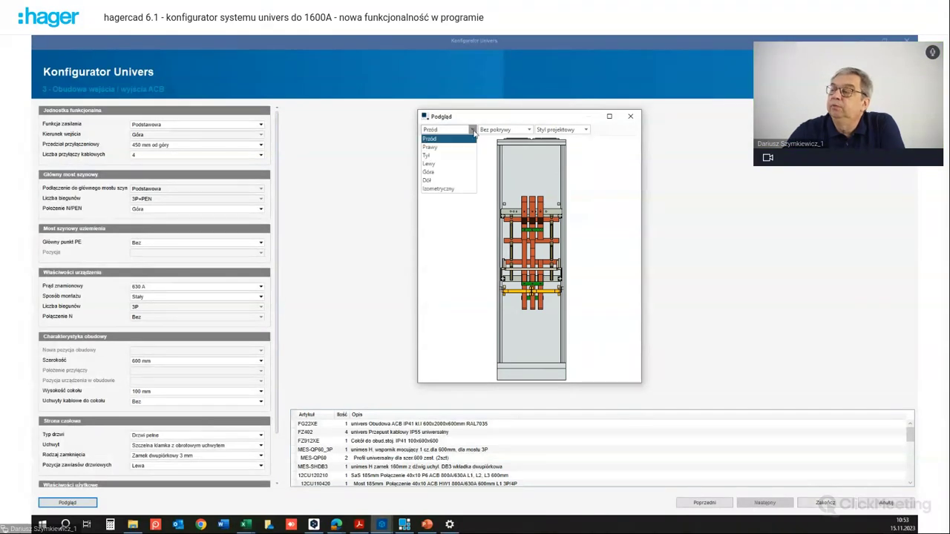
left_click(448, 190)
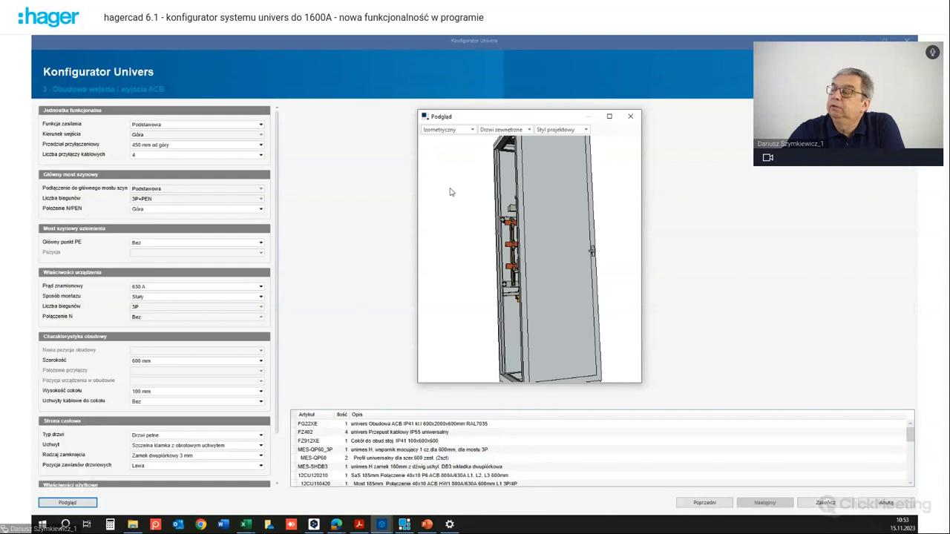
left_click(527, 130)
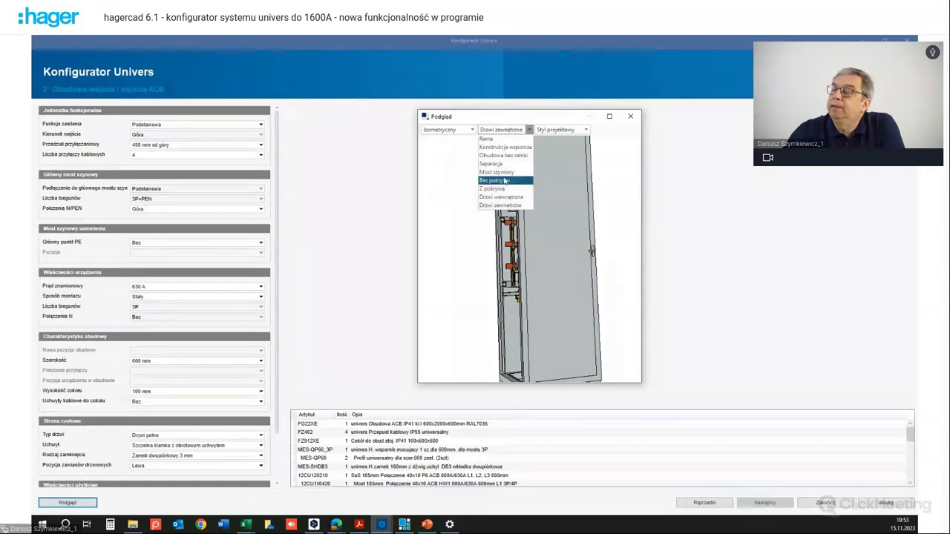
left_click(504, 181)
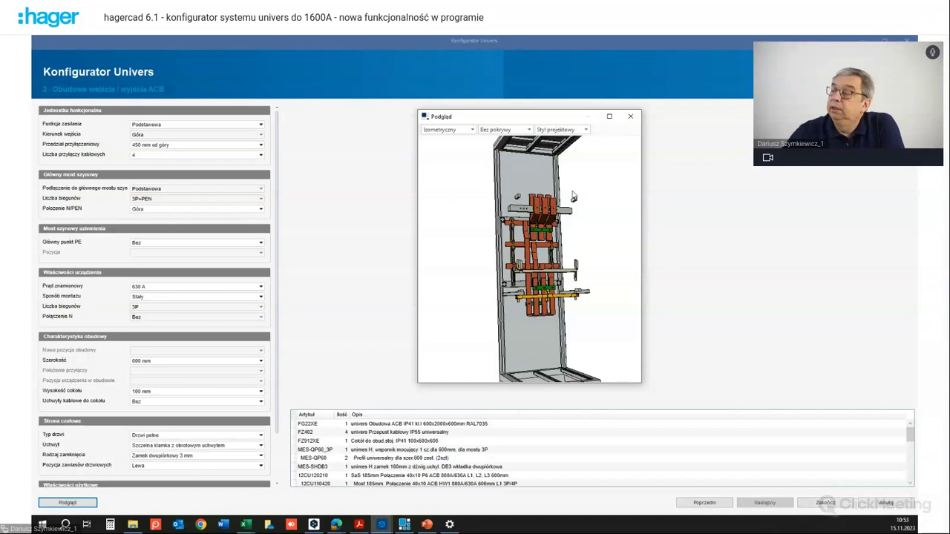
scroll(539, 209, "up", 3)
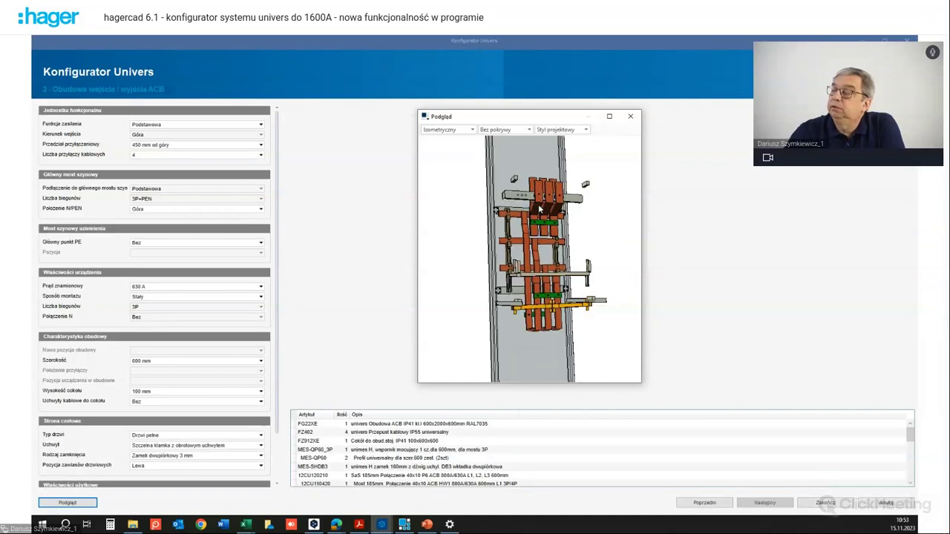
scroll(540, 210, "up", 1)
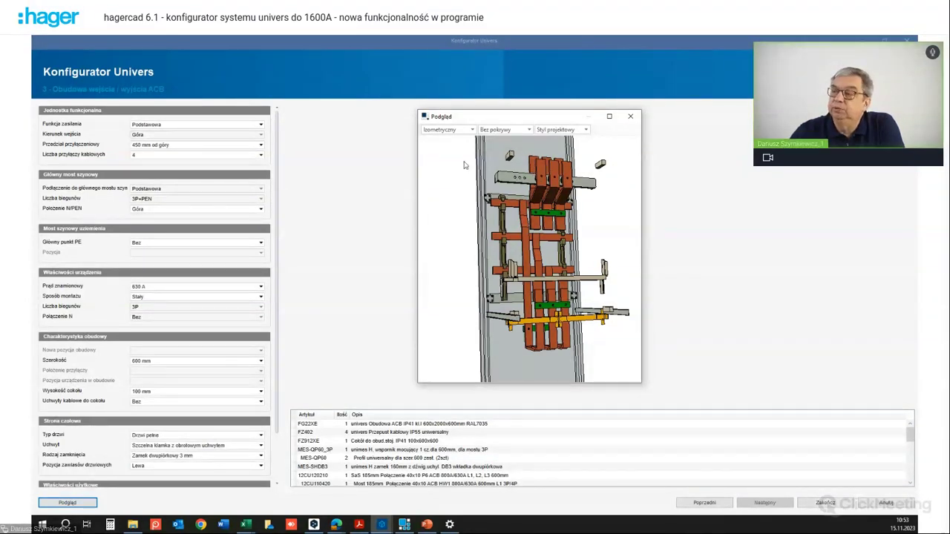
Step: Try 2 cable connections for the ACB enclosure and refresh the preview to inspect the busbar arrangement
left_click(262, 157)
left_click(261, 157)
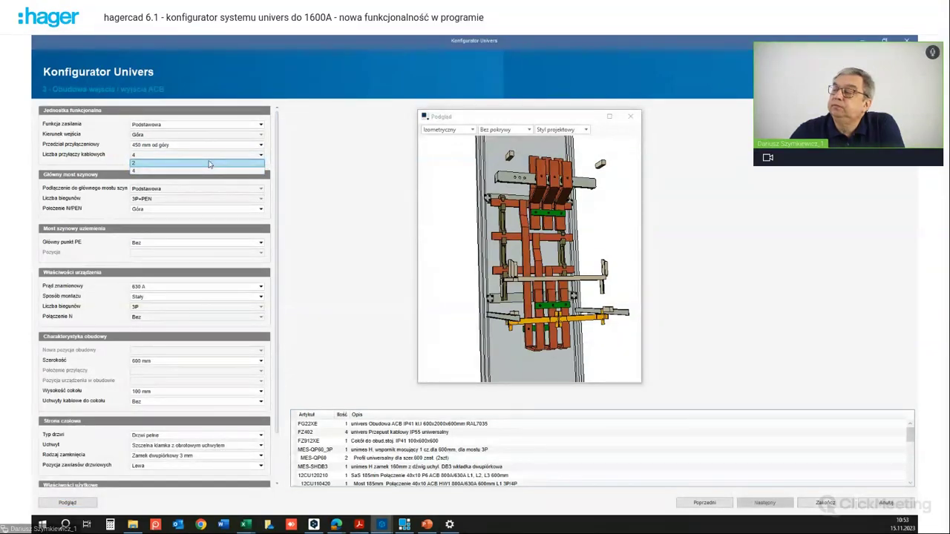
left_click(209, 164)
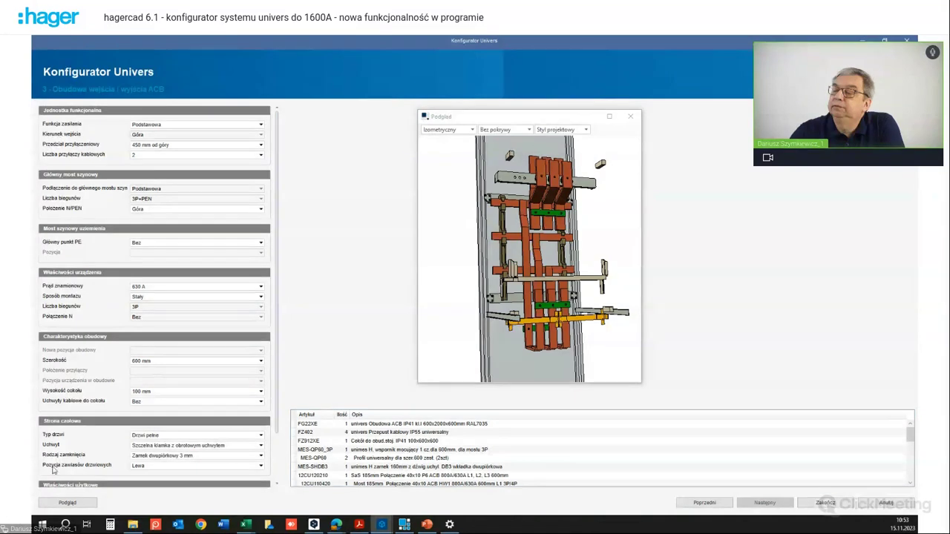
left_click(55, 506)
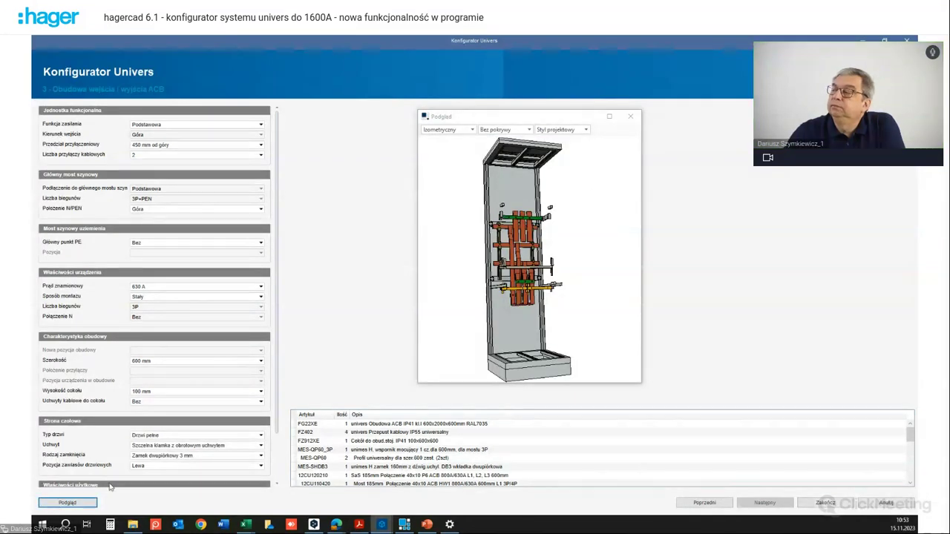
scroll(481, 204, "up", 5)
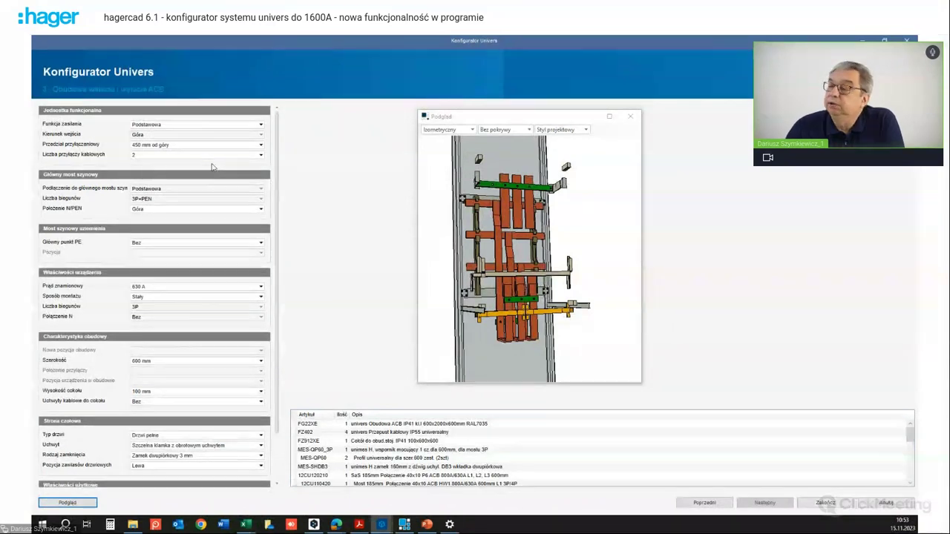
Step: Set the ACB enclosure's number of cable connections to 4 and the device's rated current to 800 A
left_click(261, 158)
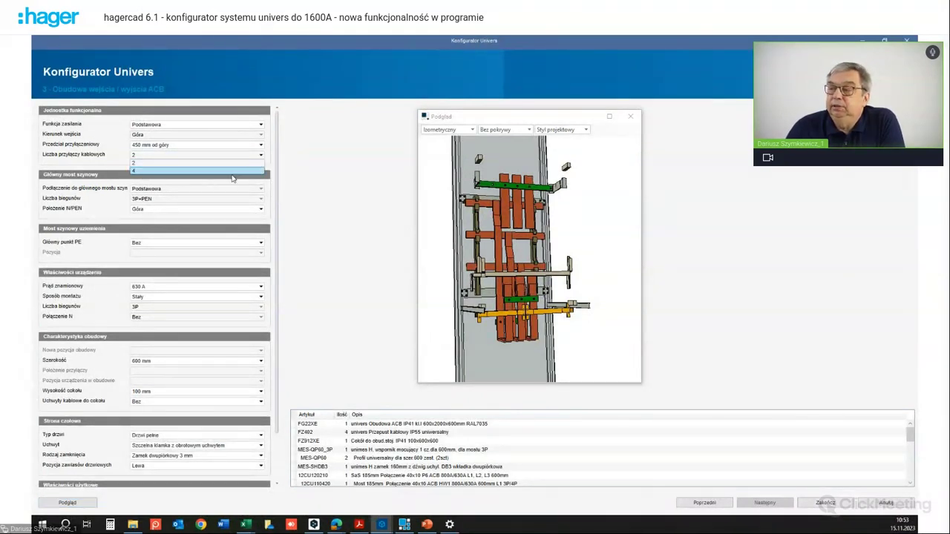
left_click(223, 172)
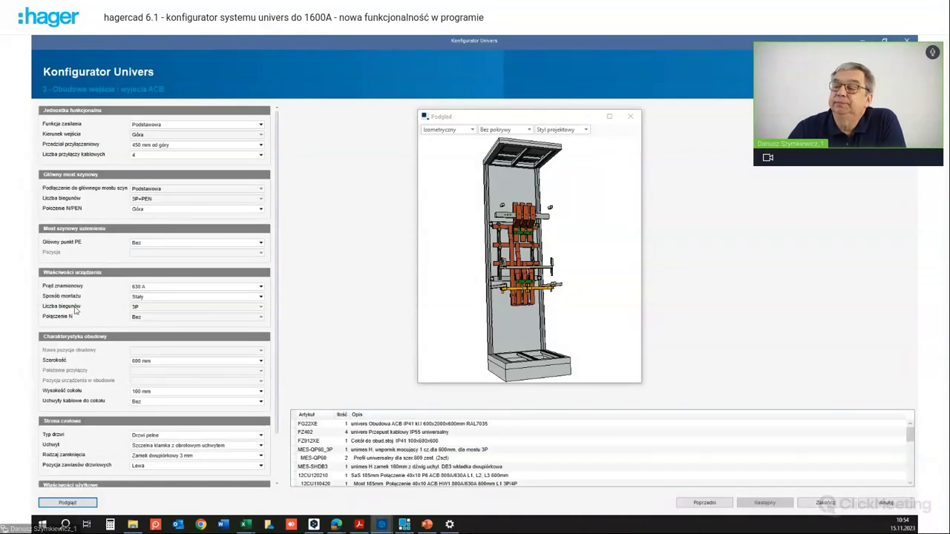
left_click(263, 292)
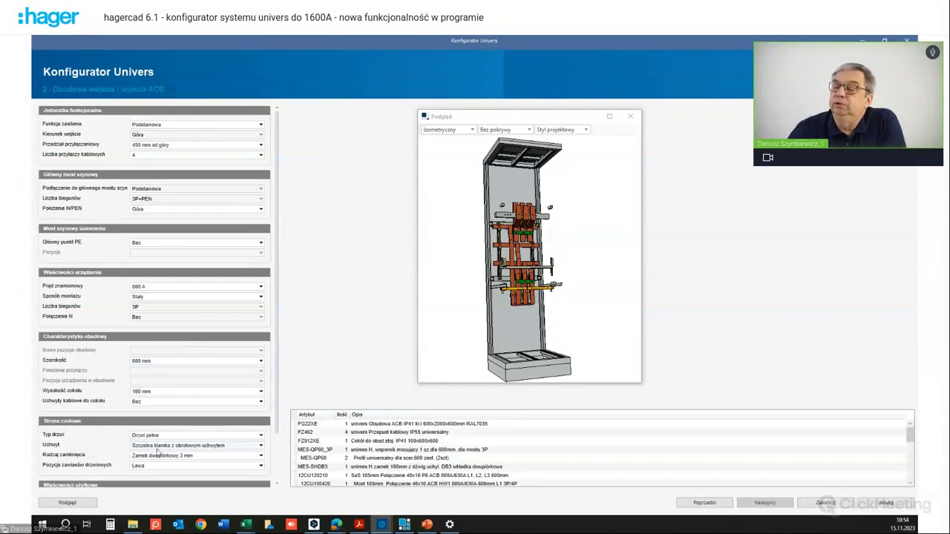
scroll(212, 440, "down", 1)
scroll(211, 441, "down", 1)
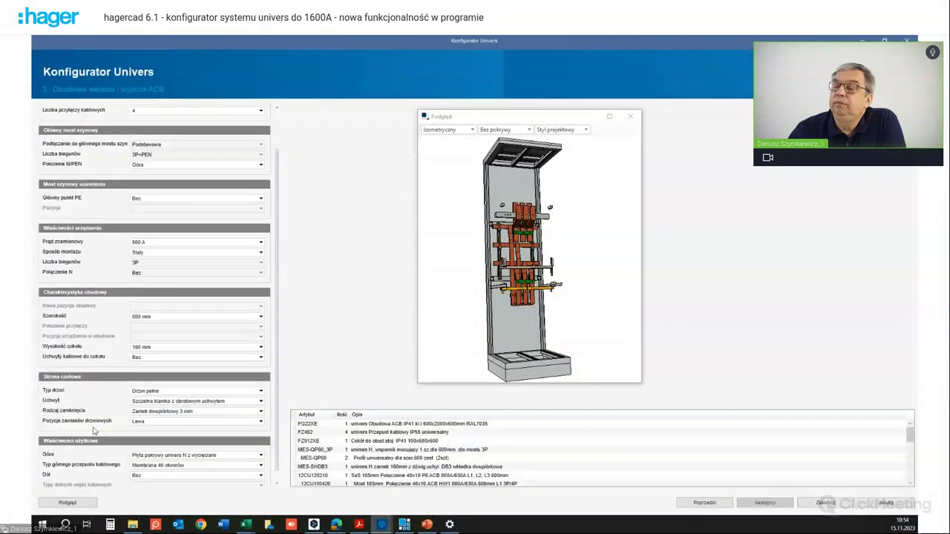
Step: Display the ACB enclosure preview at the Drzwi zewnętrzne level to look at the door
scroll(92, 428, "down", 1)
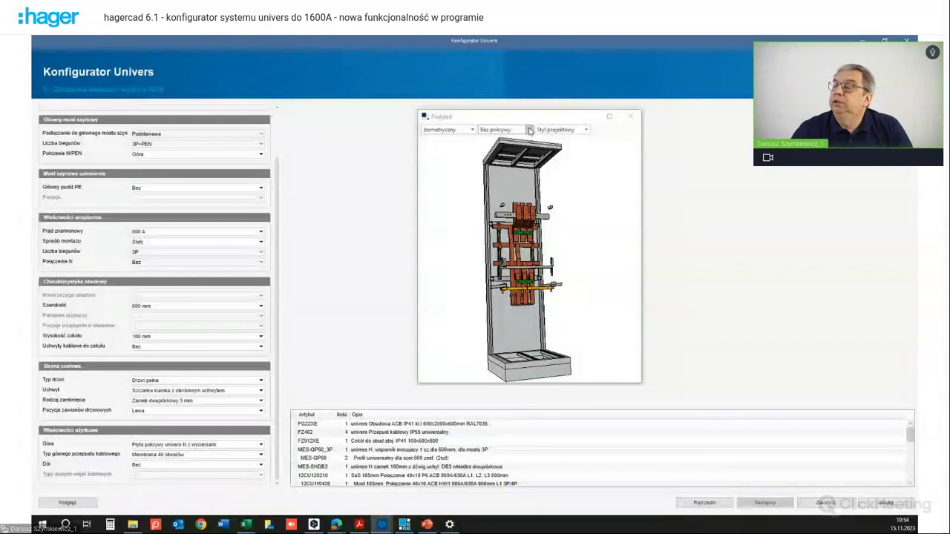
left_click(529, 129)
left_click(510, 206)
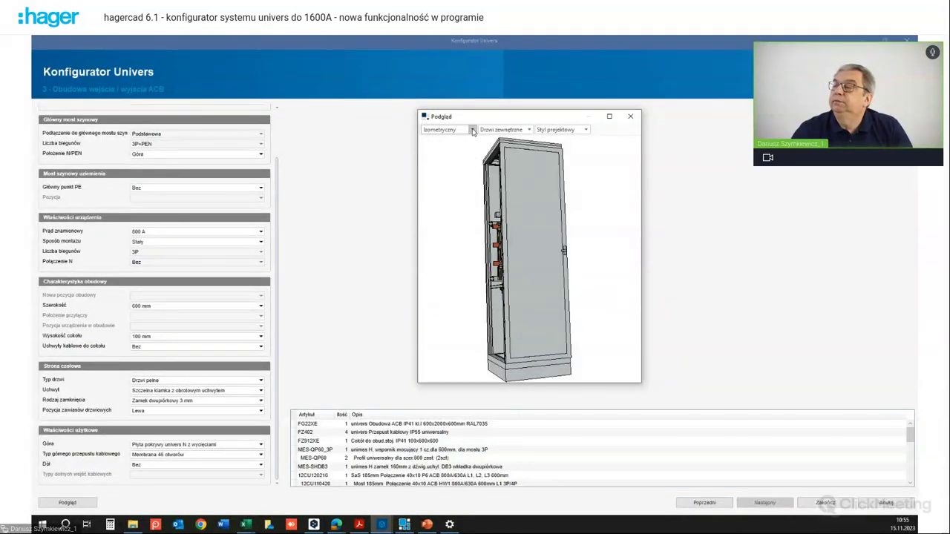
Step: Try the Prawa door hinge position, set it back to Lewa and refresh the enclosure preview
left_click(260, 413)
left_click(197, 432)
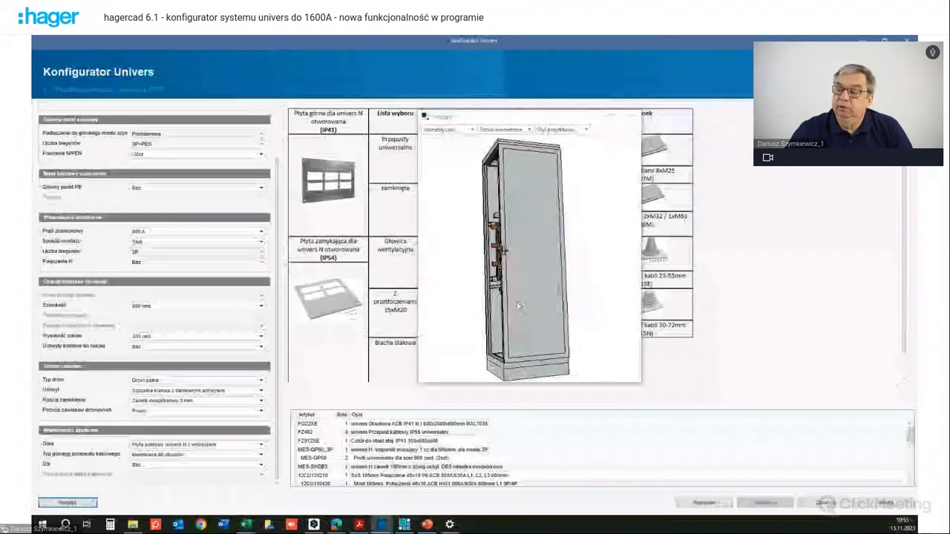
left_click(261, 416)
left_click(256, 424)
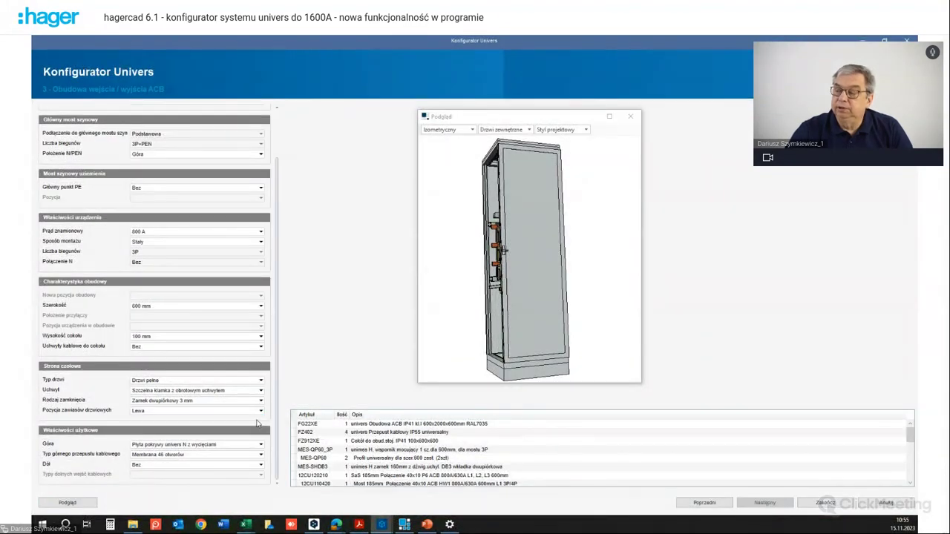
left_click(74, 503)
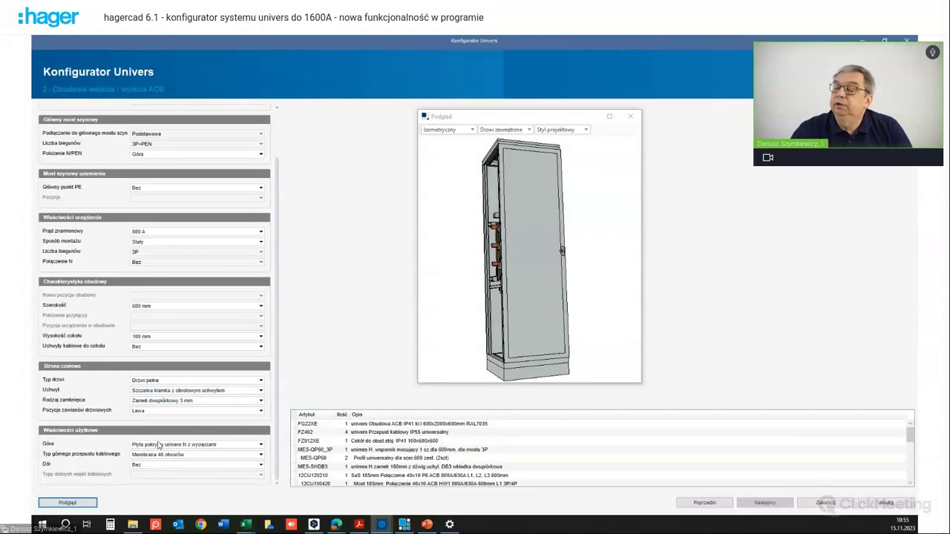
Step: Close the preview and set the ACB enclosure's upper cable entry type to Przetłoczenia M32 2x / 1x M63
mouse_move(262, 448)
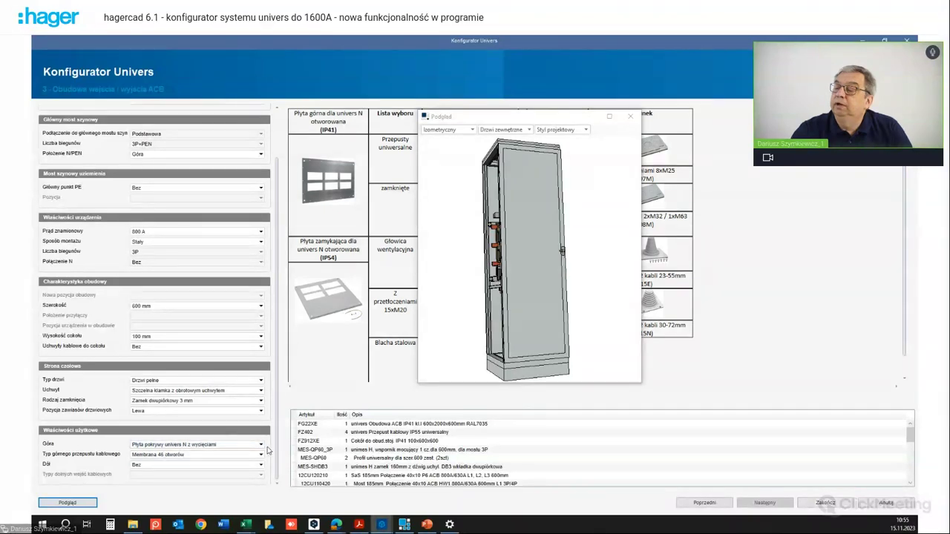
left_click(261, 447)
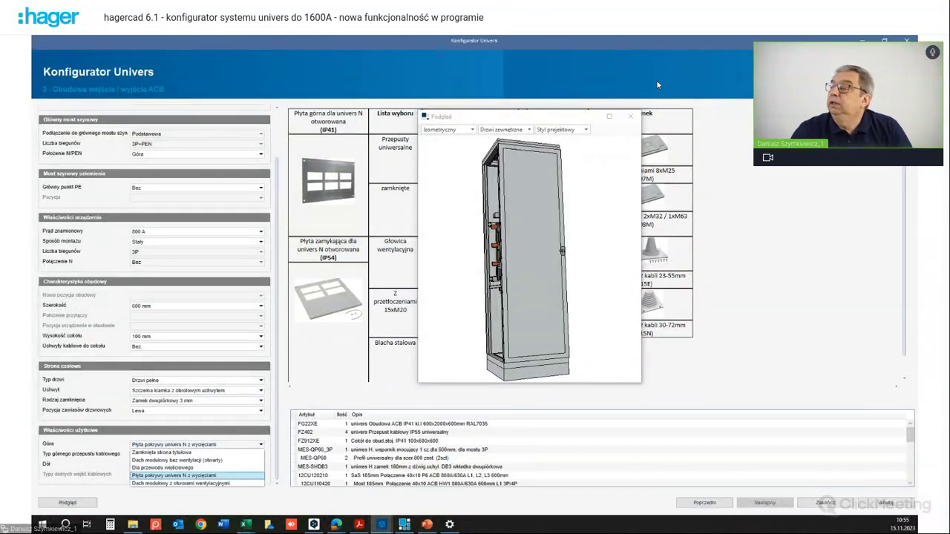
left_click(630, 119)
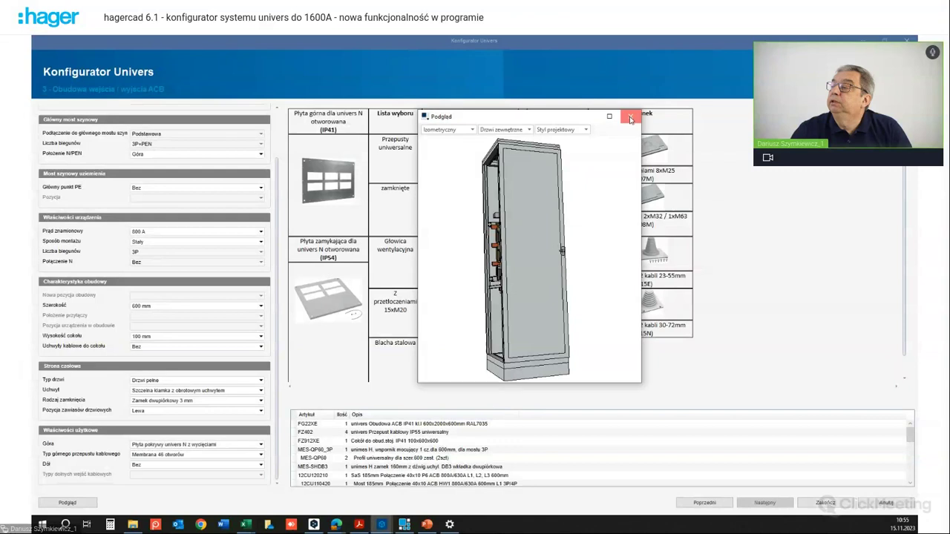
left_click(630, 119)
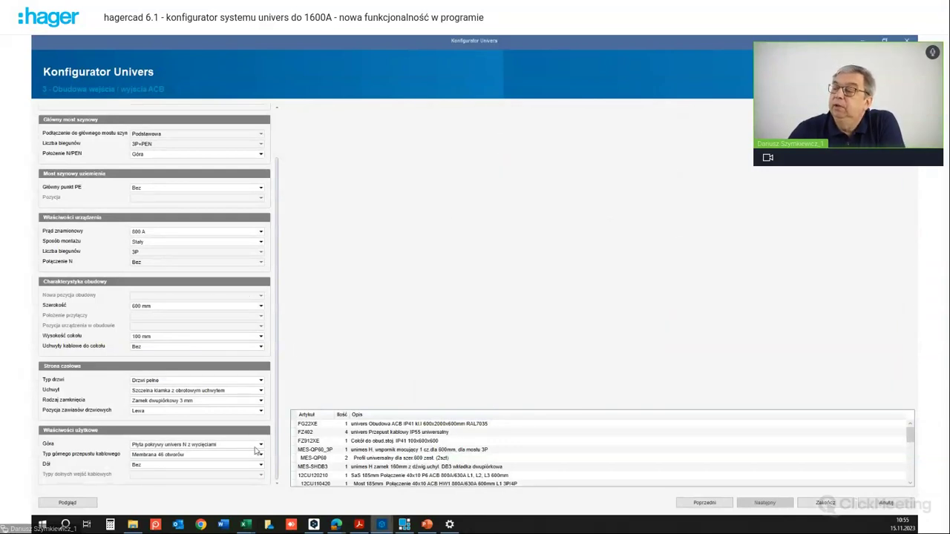
mouse_move(261, 449)
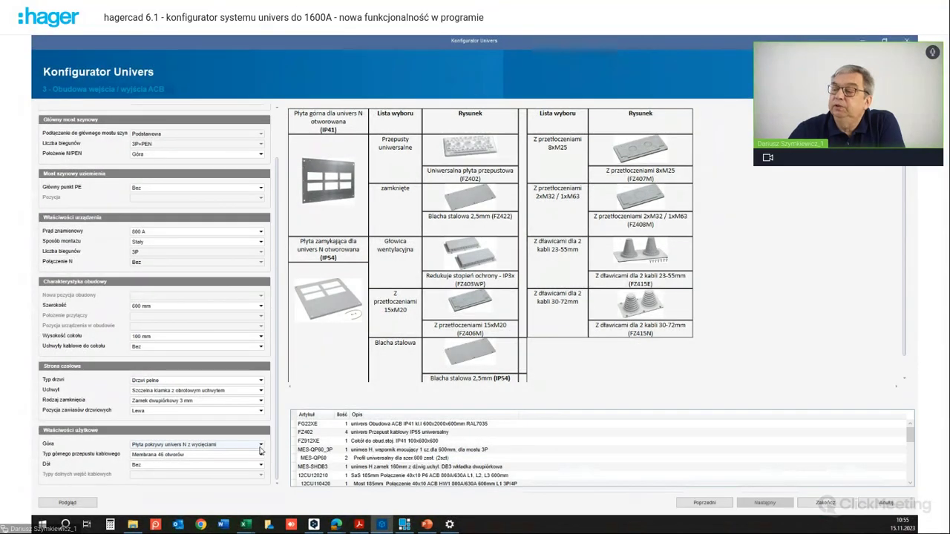
left_click(261, 455)
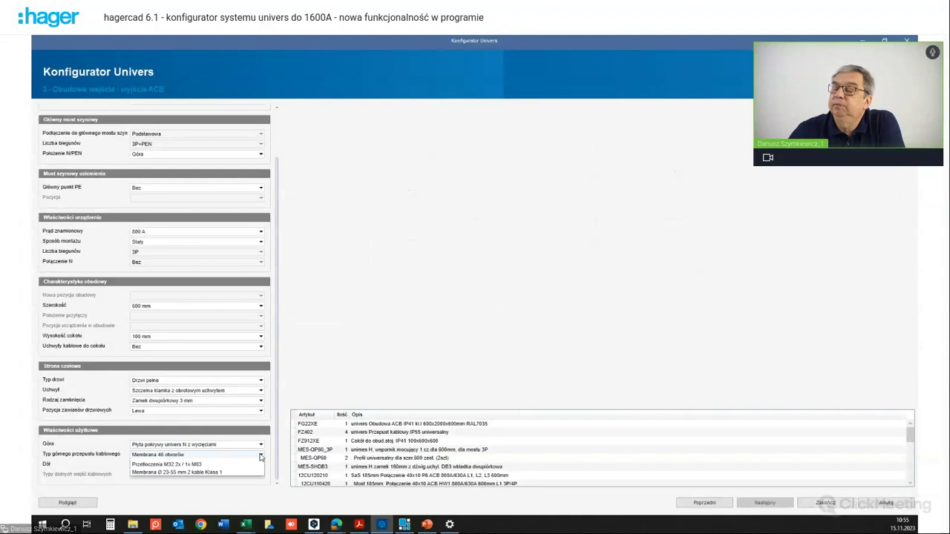
left_click(198, 493)
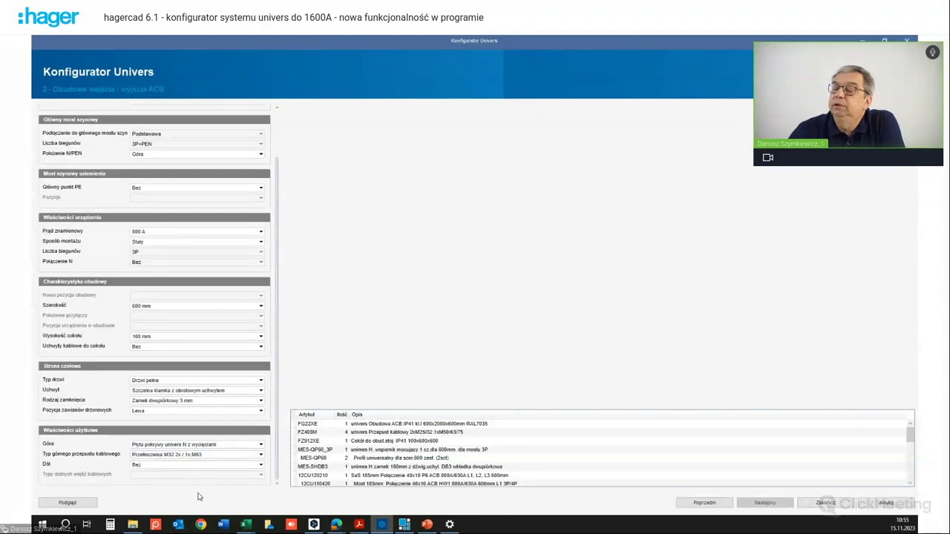
Step: Check the ACB enclosure's bottom cover options and article list, and finish the configuration to place the enclosure on the plan
left_click(260, 466)
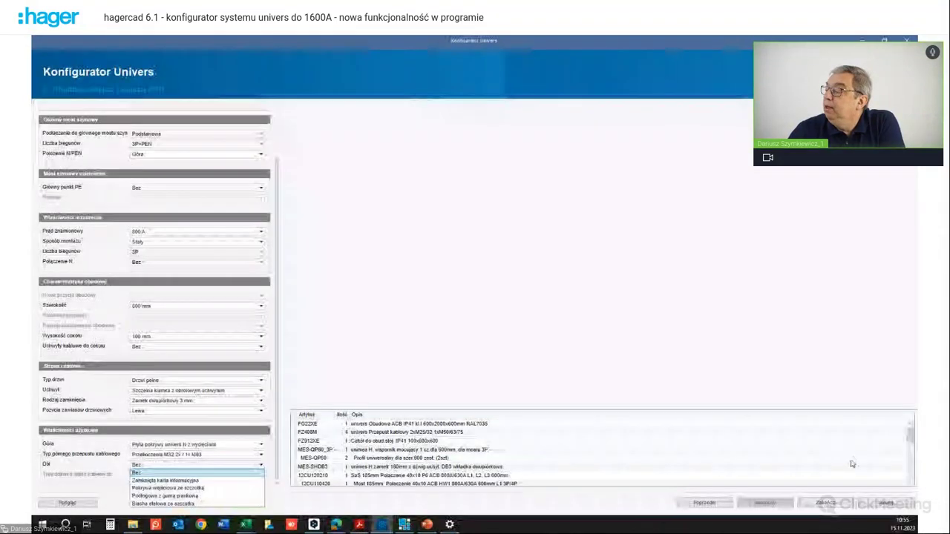
left_click(493, 445)
scroll(511, 443, "down", 5)
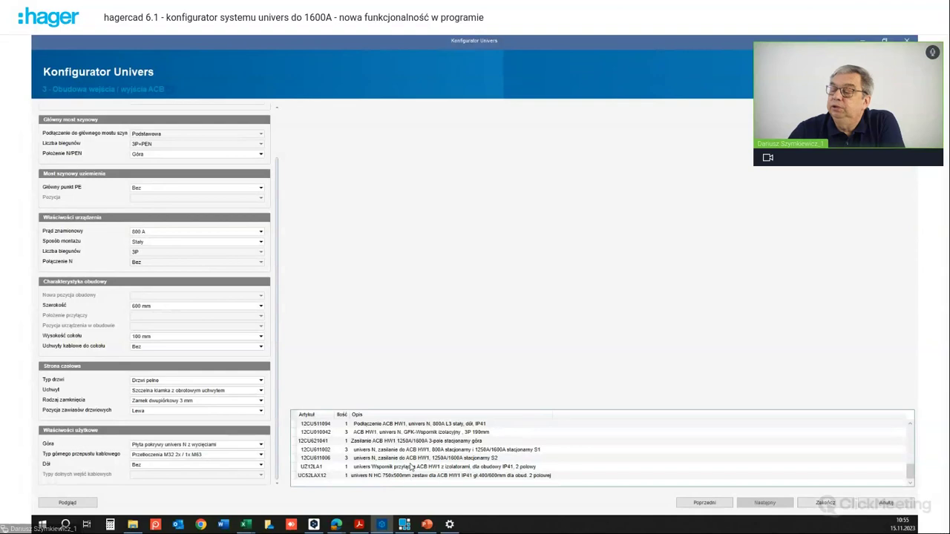
scroll(414, 465, "up", 5)
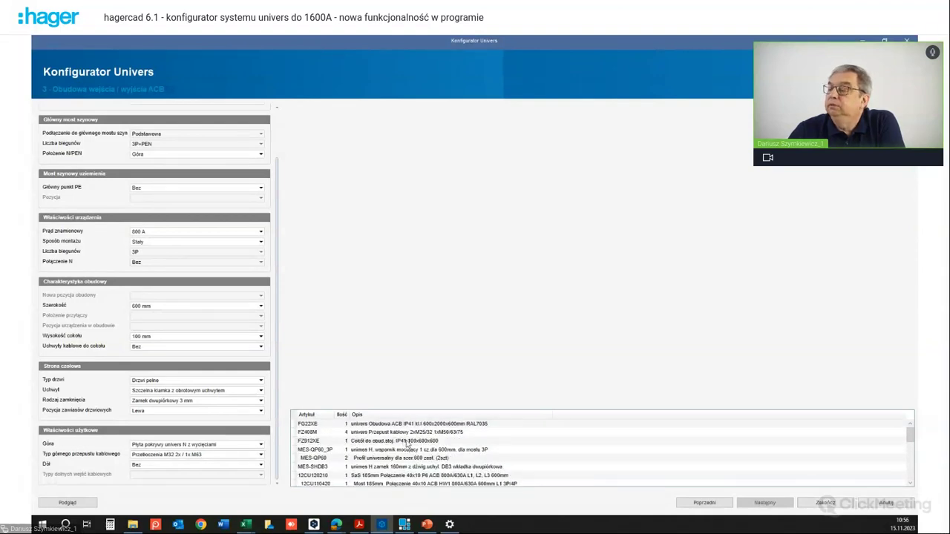
left_click(825, 503)
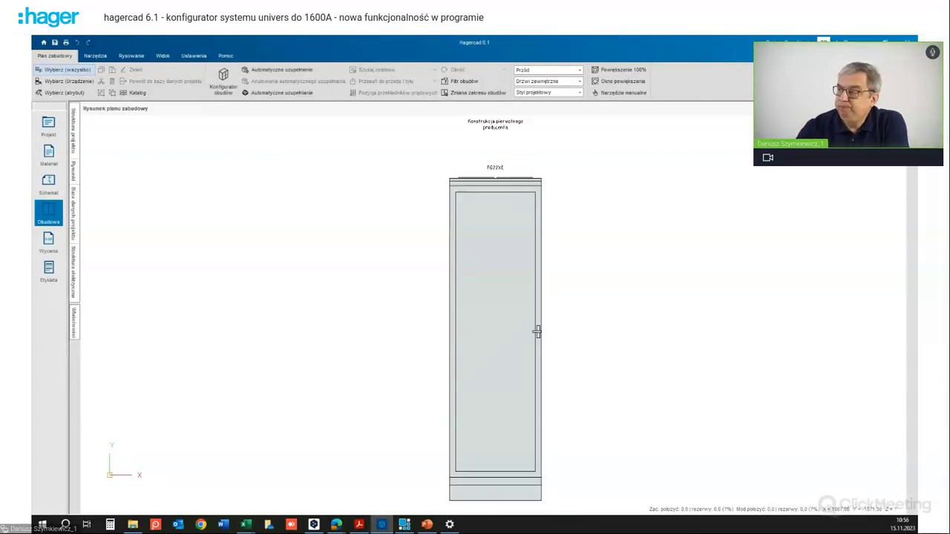
Step: Display the placed ACB enclosure at the Bez pokrywy level in the Izometryczny view
left_click(580, 82)
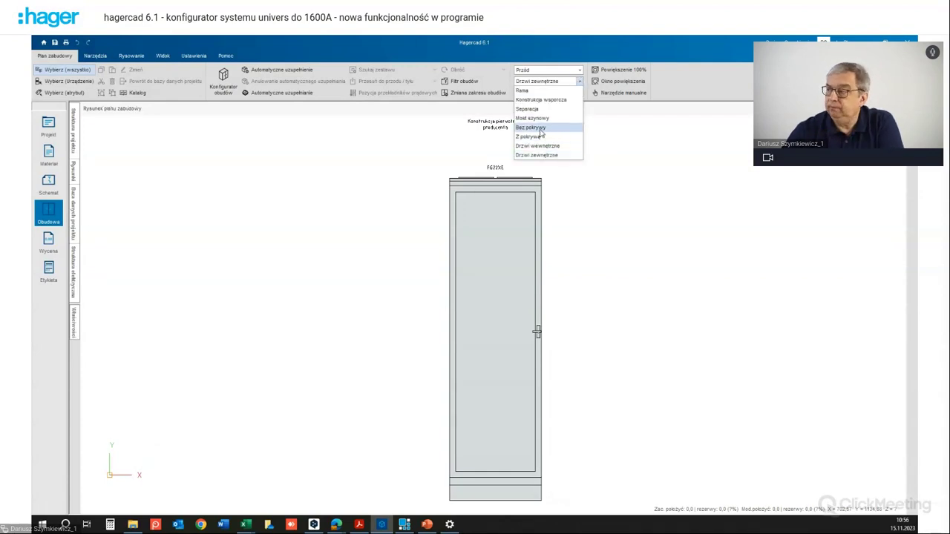
left_click(541, 127)
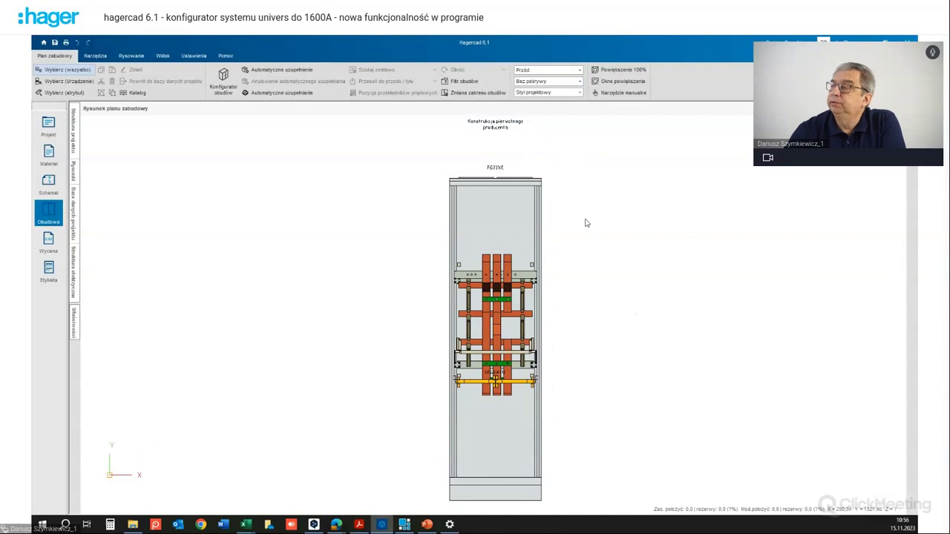
left_click(581, 70)
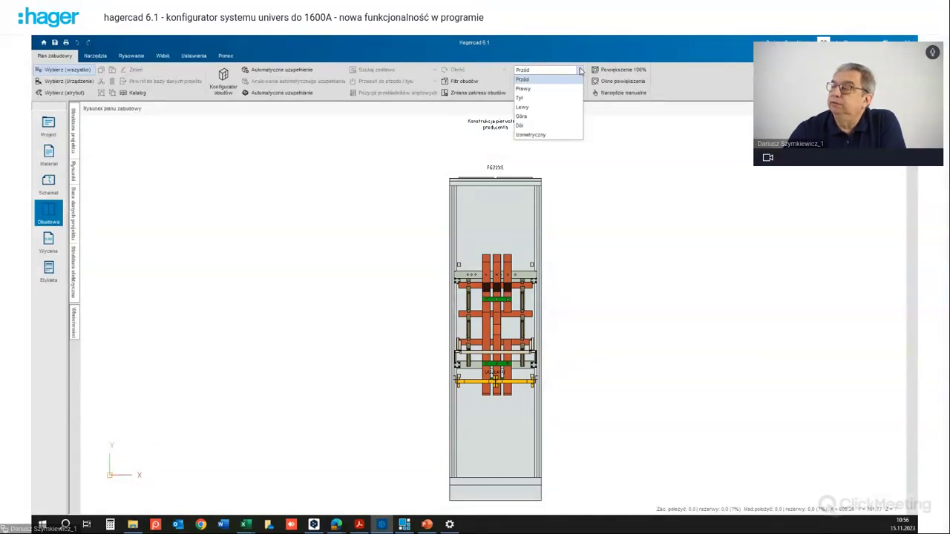
left_click(541, 135)
middle_click_drag(520, 244, 480, 301)
scroll(481, 302, "down", 3)
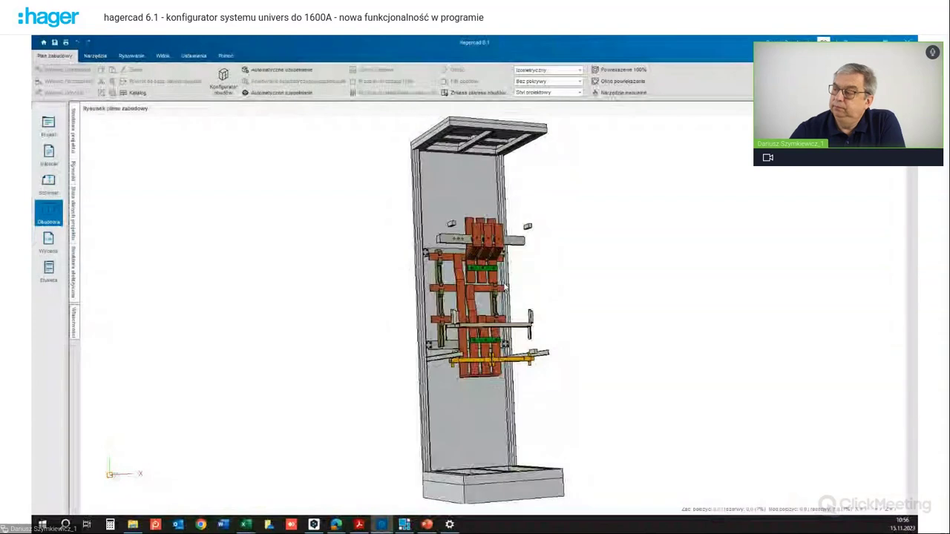
Step: Rotate the isometric enclosure model to examine its busbars from the side, and return the plan to the Przód view
key("Left")
key("Left")
key("Left")
key("Left")
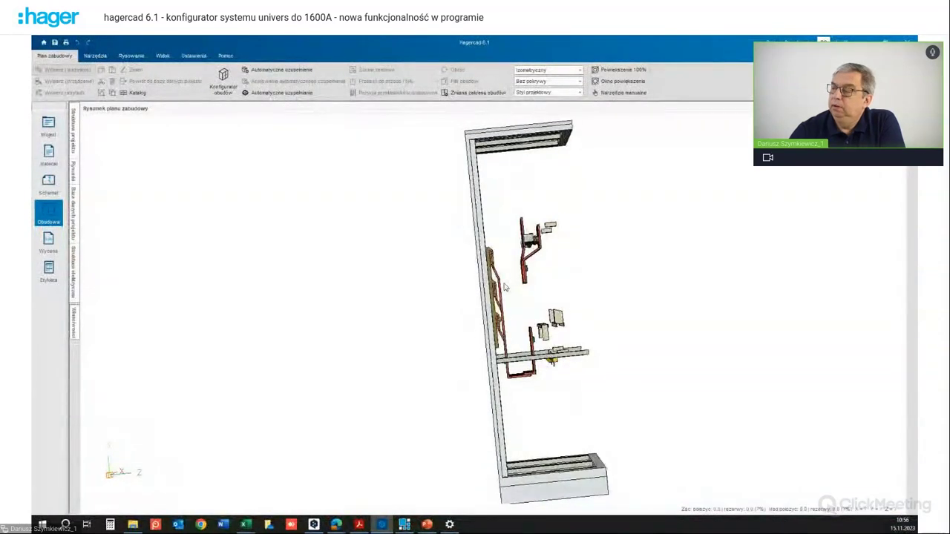
key("Left")
key("Left")
key("Left")
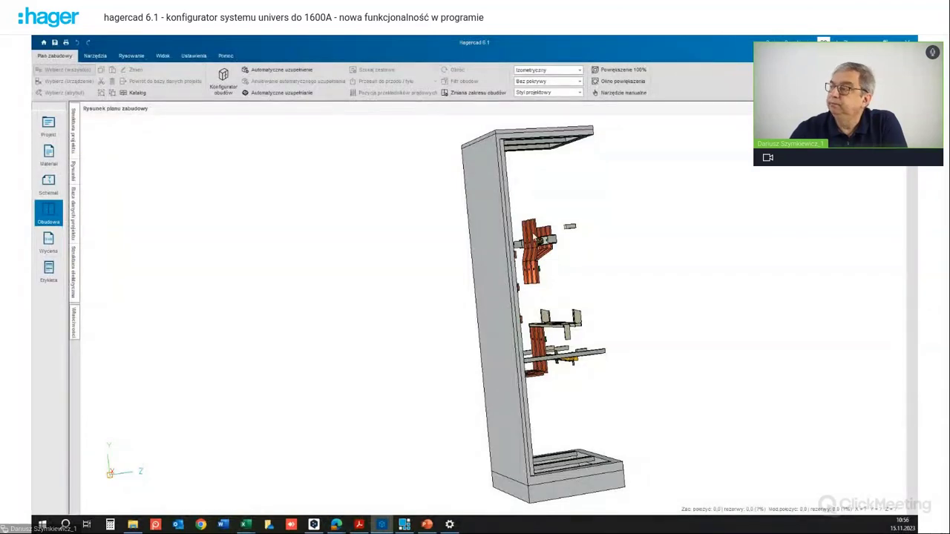
left_click(579, 70)
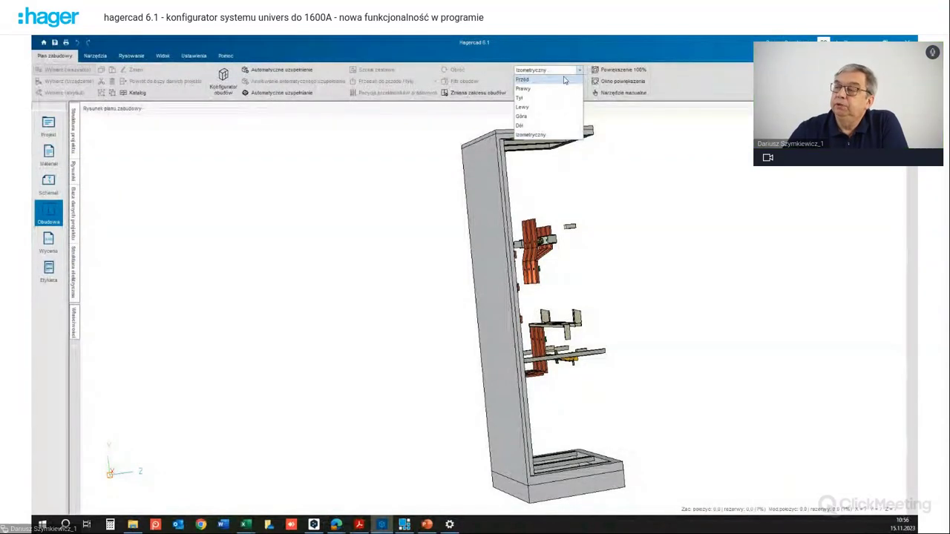
left_click(538, 88)
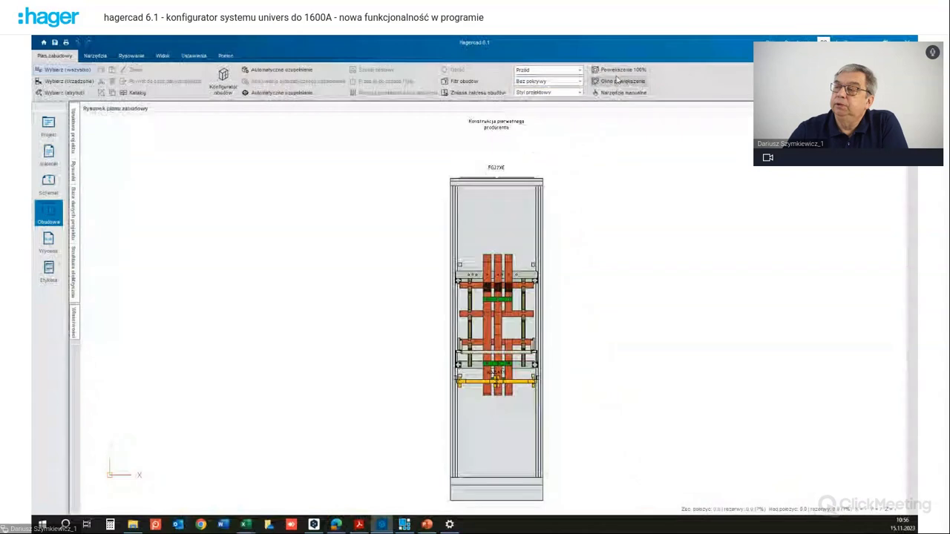
Step: Use the enclosure configurator to add a coupling enclosure and a second supply enclosure beside the ACB enclosure
left_click(224, 77)
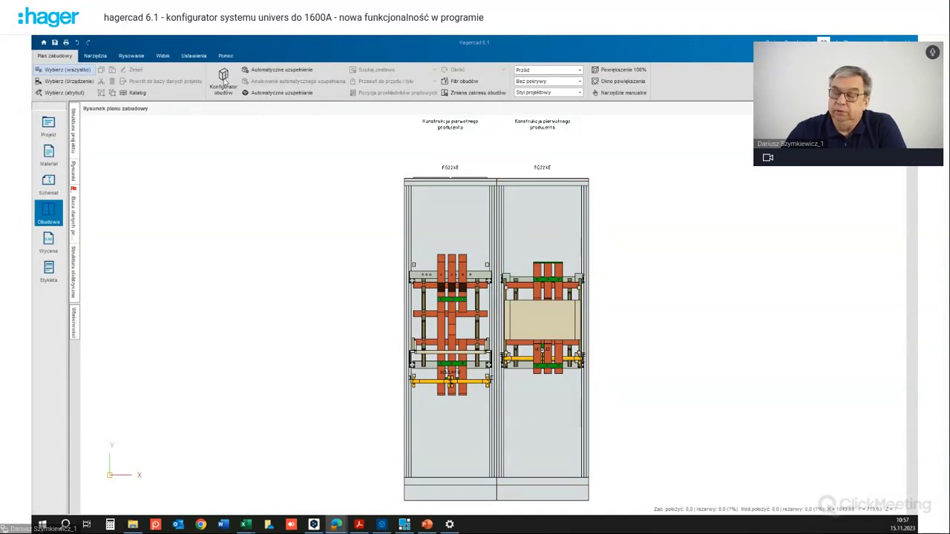
left_click(224, 81)
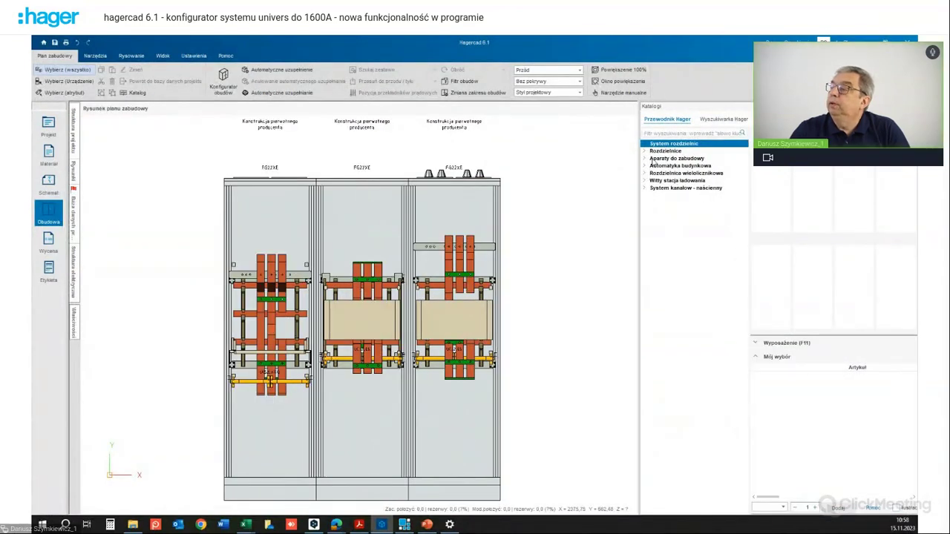
Step: Find Wyłącznik ACB HW+ under the main protection devices and place an 800 A breaker with Przednie connection in the first enclosure
left_click(647, 159)
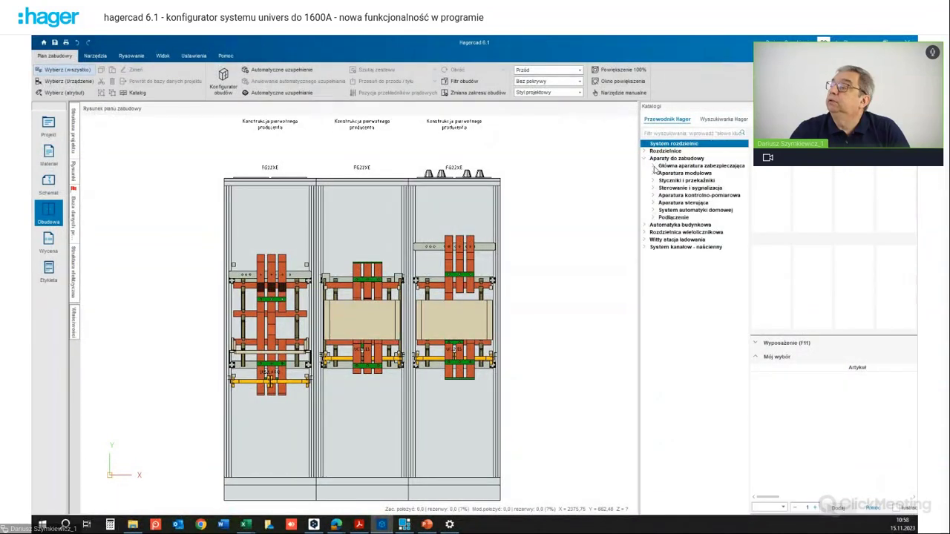
left_click(654, 167)
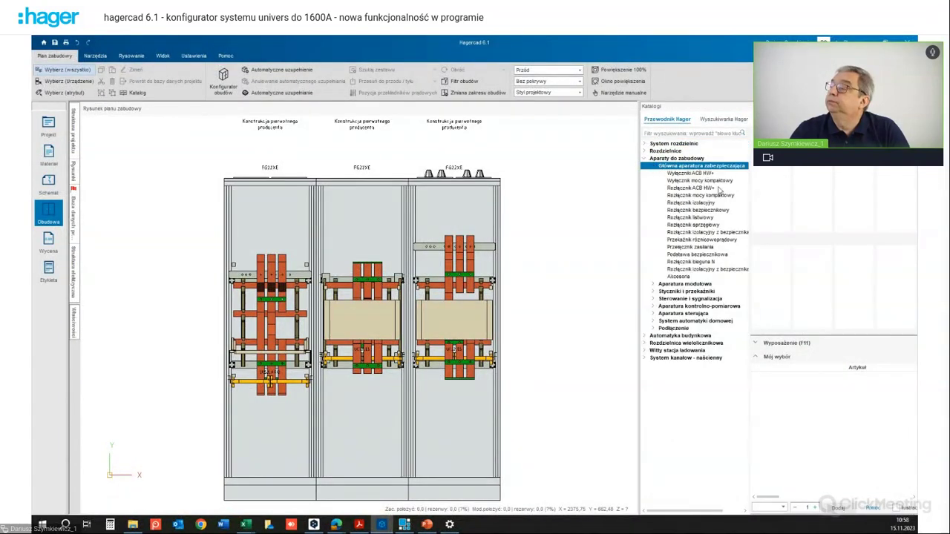
left_click(690, 173)
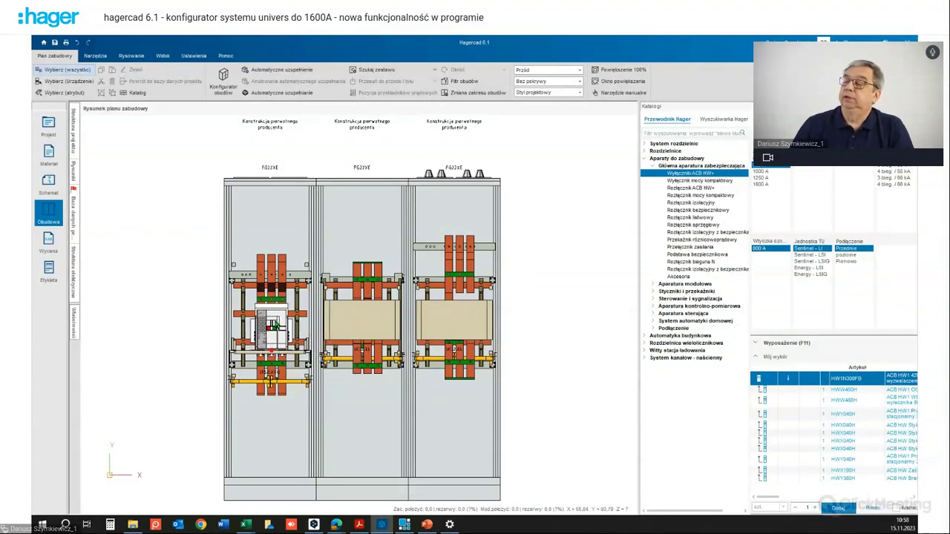
left_click(275, 324)
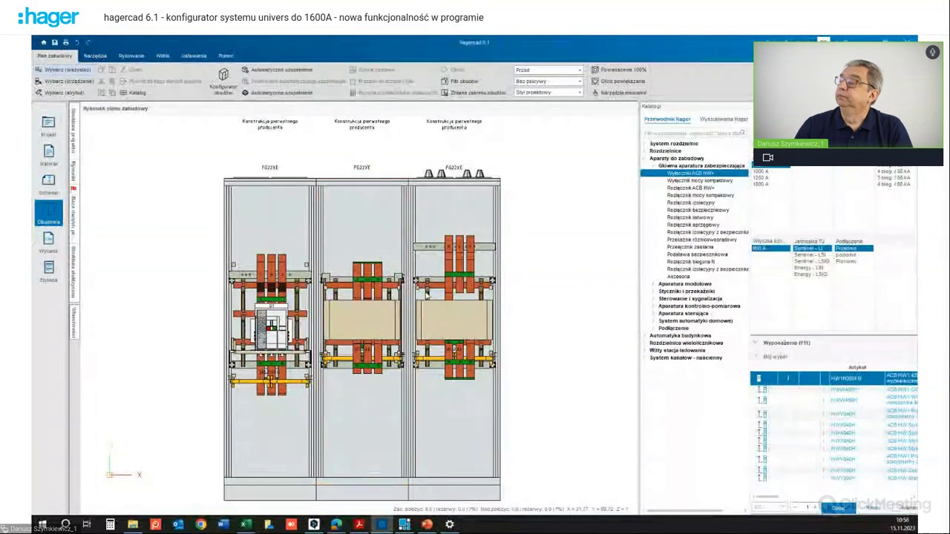
Step: Place an 800 A 3P Wyłącznik mocy kompaktowy in the third enclosure and an 800 A Rozłącznik mocy kompaktowy in the middle one
left_click(697, 180)
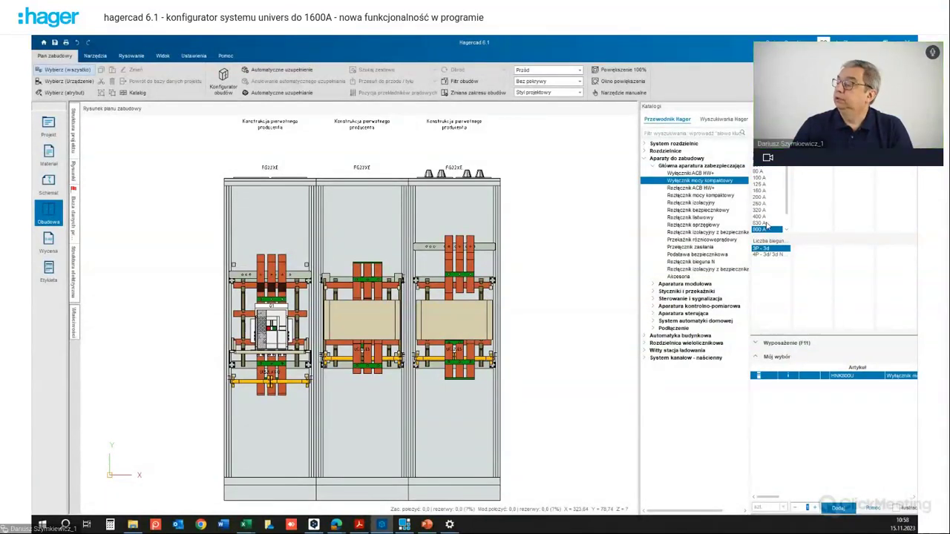
left_click(846, 510)
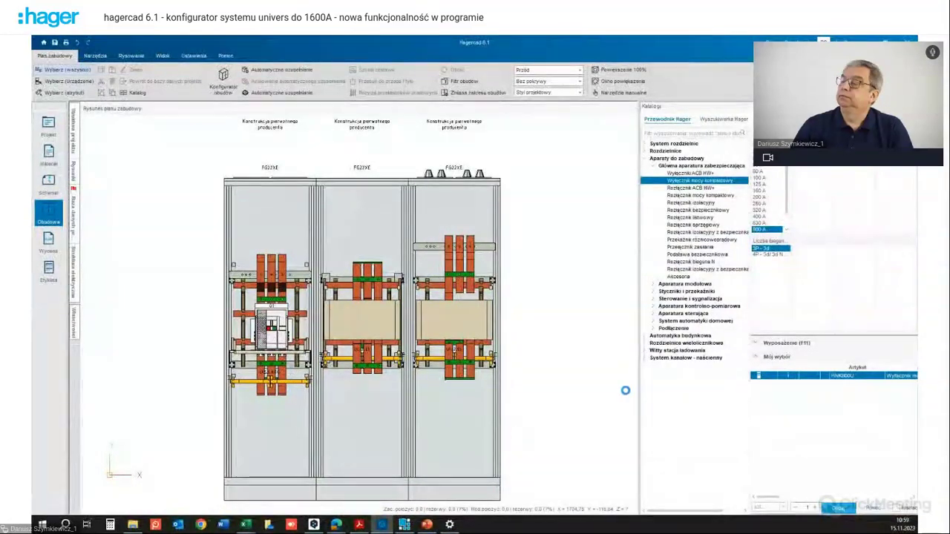
left_click(453, 322)
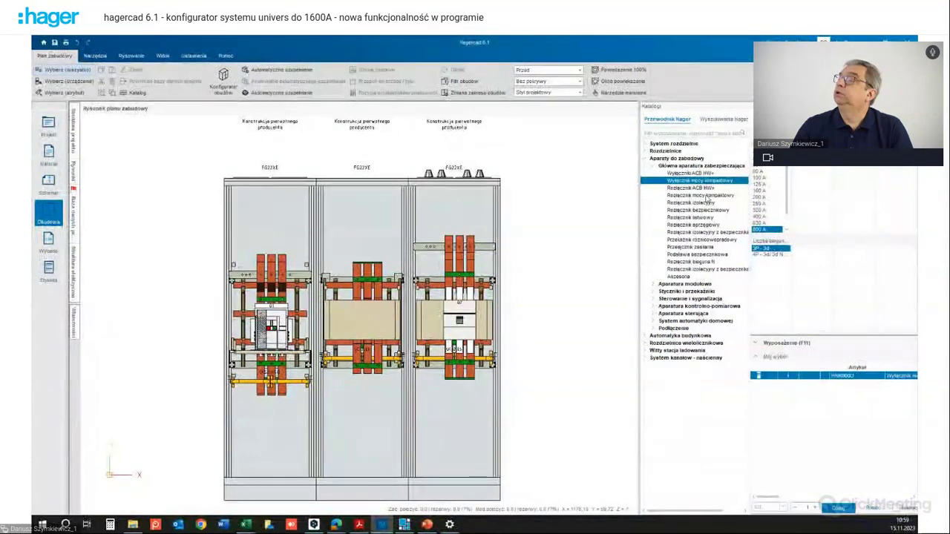
left_click(697, 196)
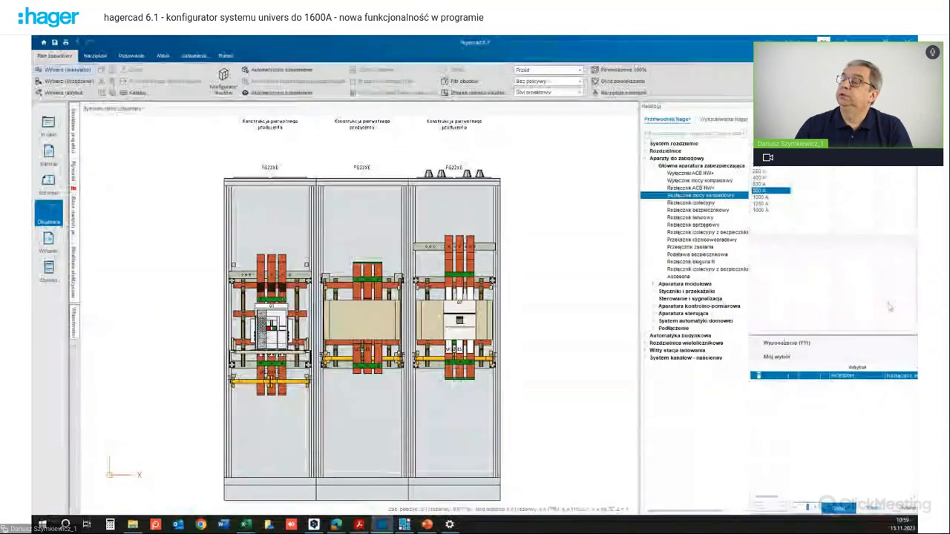
left_click(839, 508)
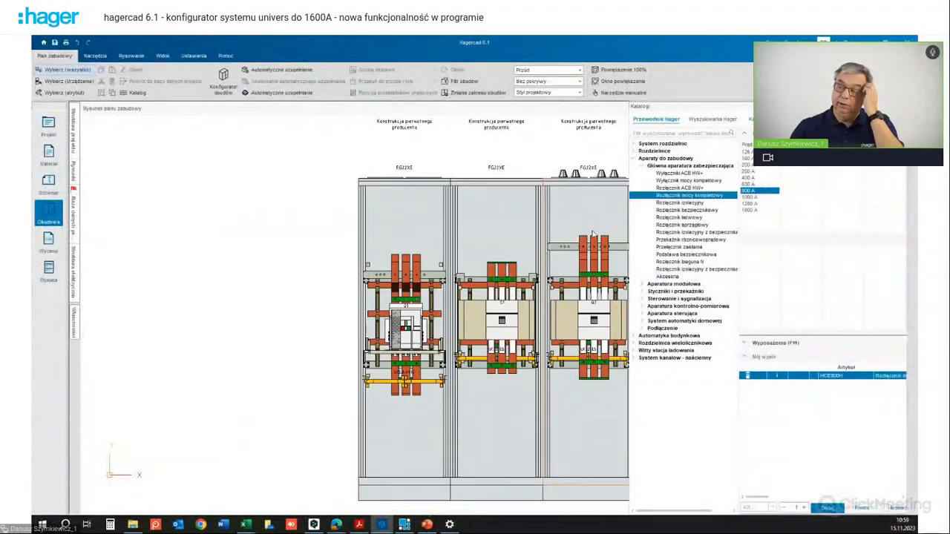
Step: Show the switchboard in the transparent style, examine its busbars from behind in the isometric view, and return to the Przód view
left_click(503, 272)
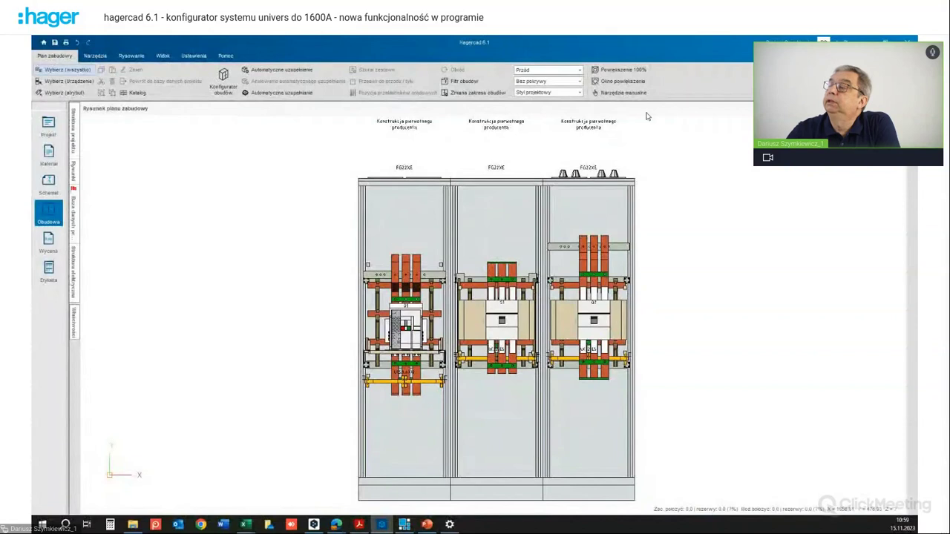
left_click(579, 92)
left_click(553, 135)
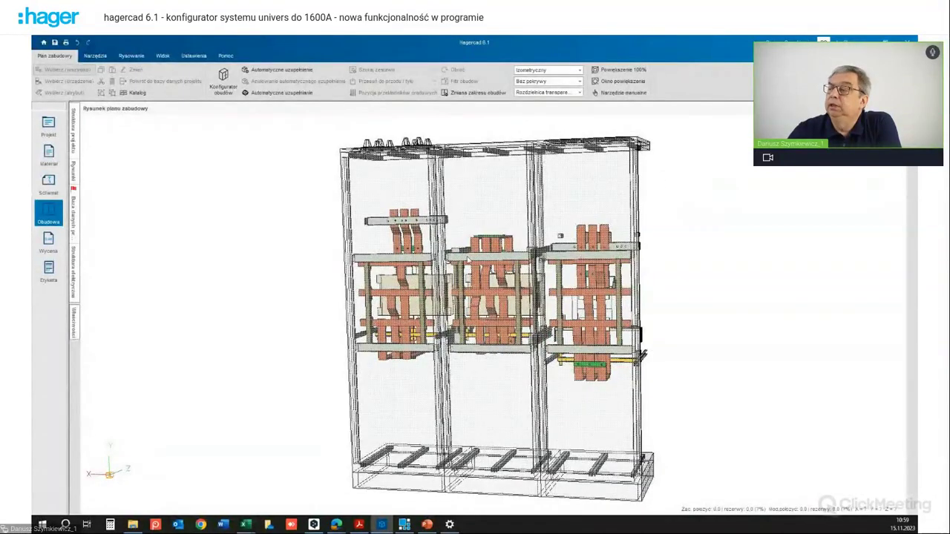
scroll(489, 306, "up", 3)
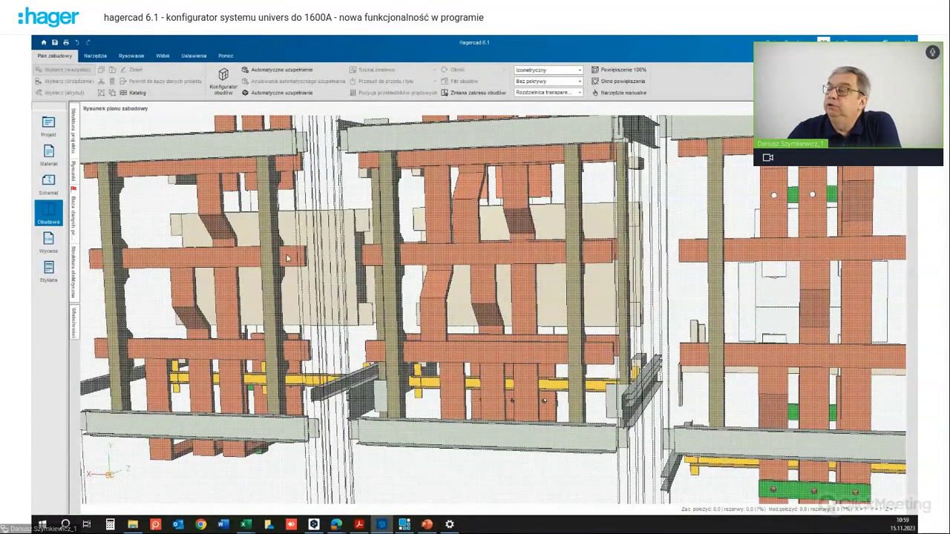
left_click(579, 70)
left_click(545, 87)
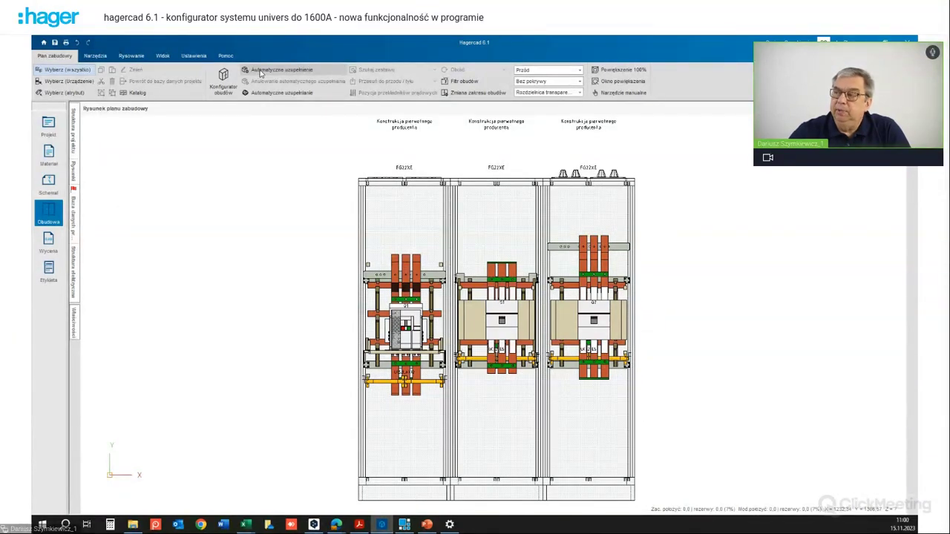
Step: Run the automatic completion of the three enclosures with additional products enabled and System okablowania OrionPlus excluded
left_click(260, 71)
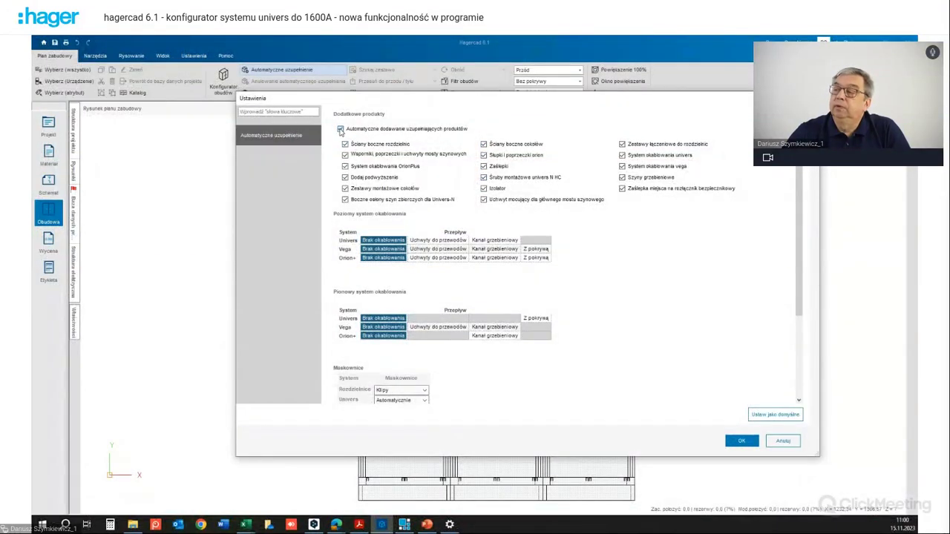
left_click(340, 130)
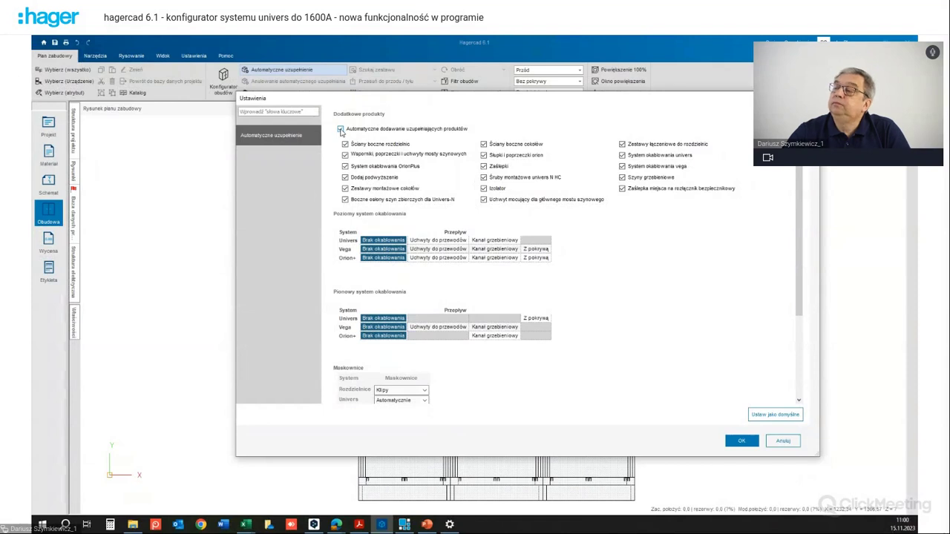
left_click(345, 166)
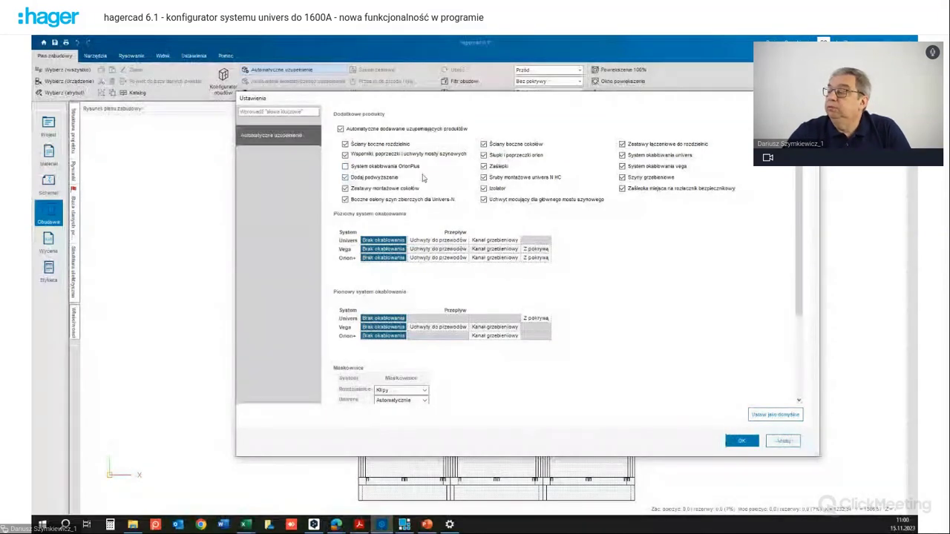
left_click(742, 441)
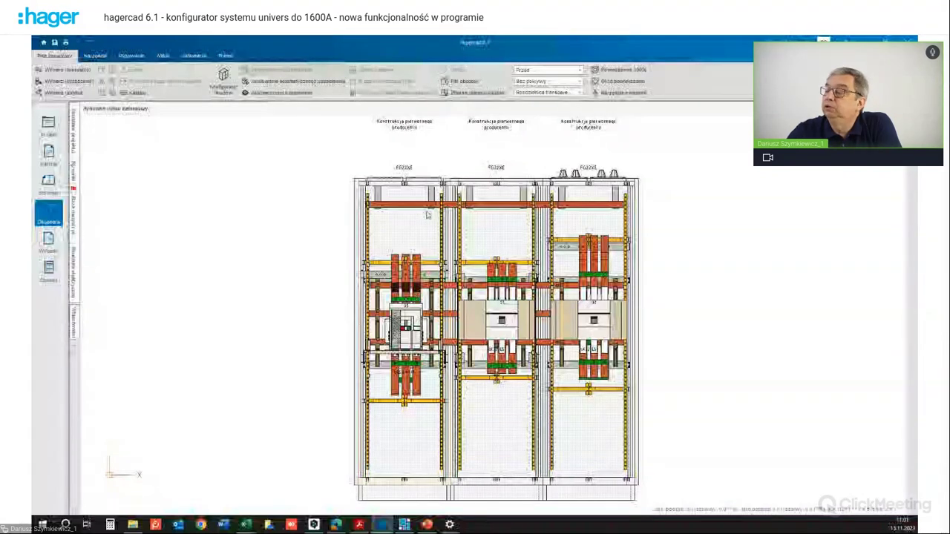
Step: Examine the automatically added busbars, rails and supports from the front and from behind in the isometric view
scroll(427, 214, "up", 3)
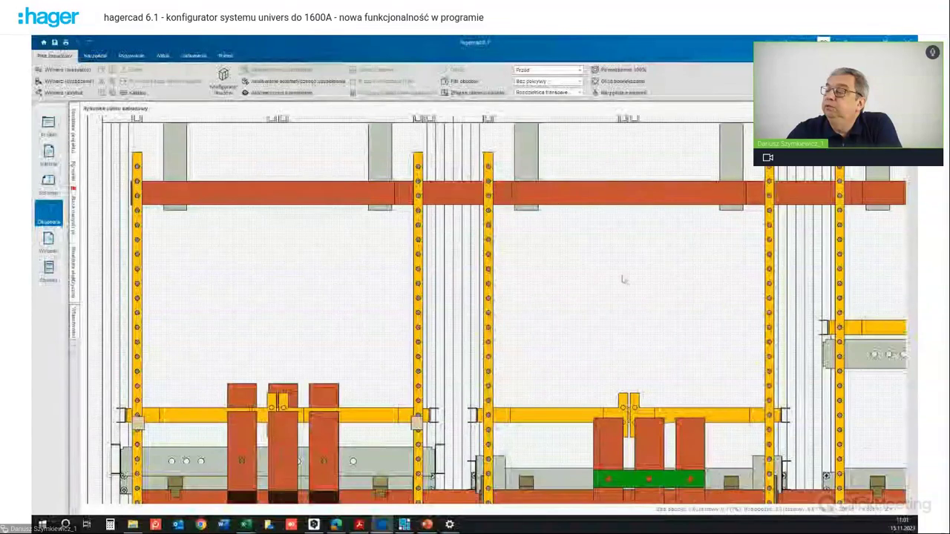
scroll(600, 292, "down", 1)
middle_click_drag(600, 291, 599, 210)
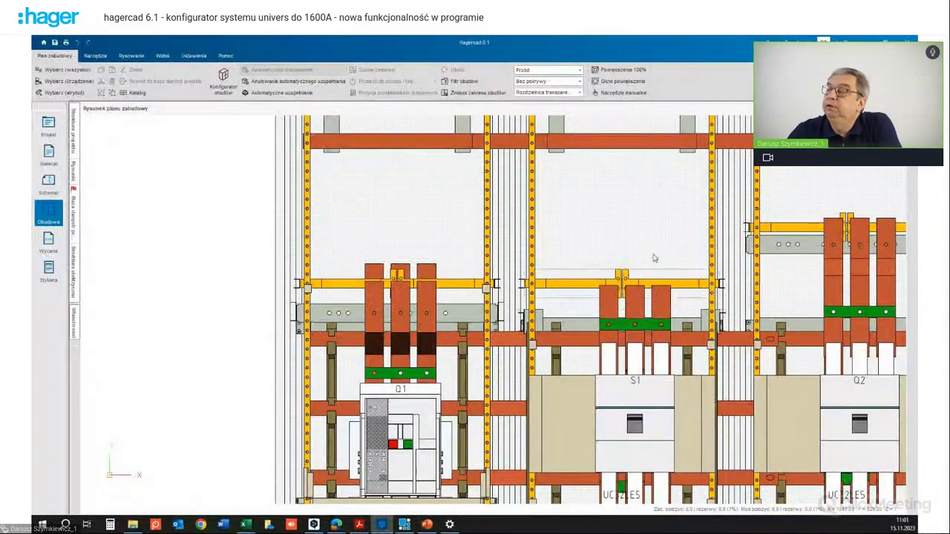
left_click(580, 70)
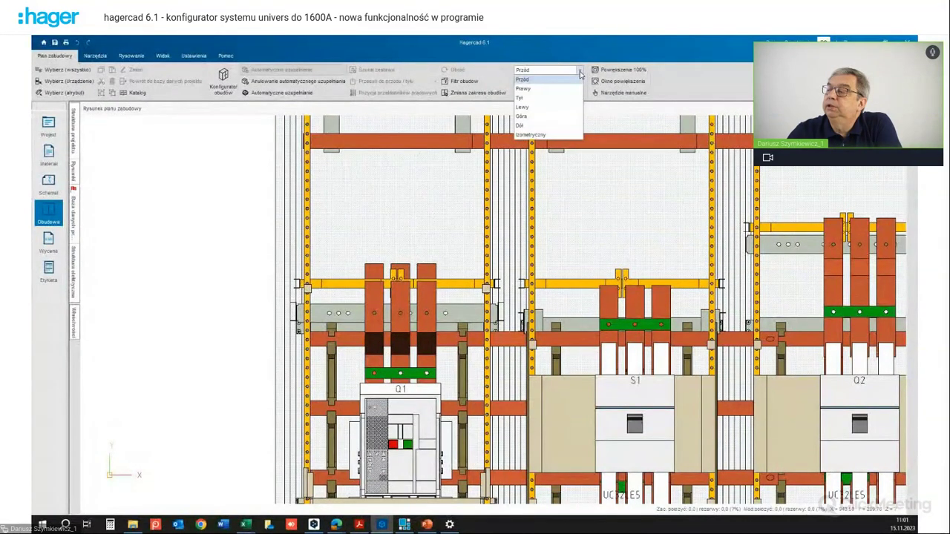
left_click(530, 134)
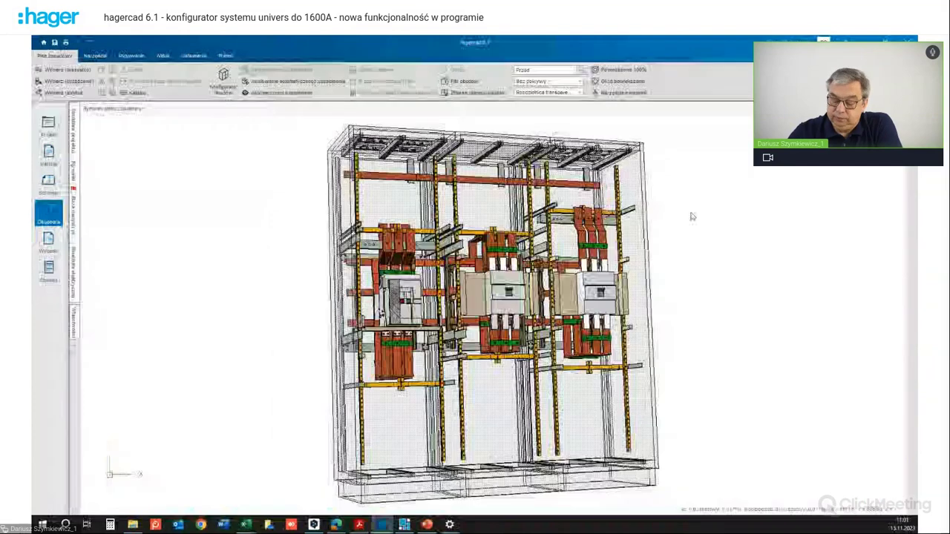
middle_click_drag(687, 216, 682, 233)
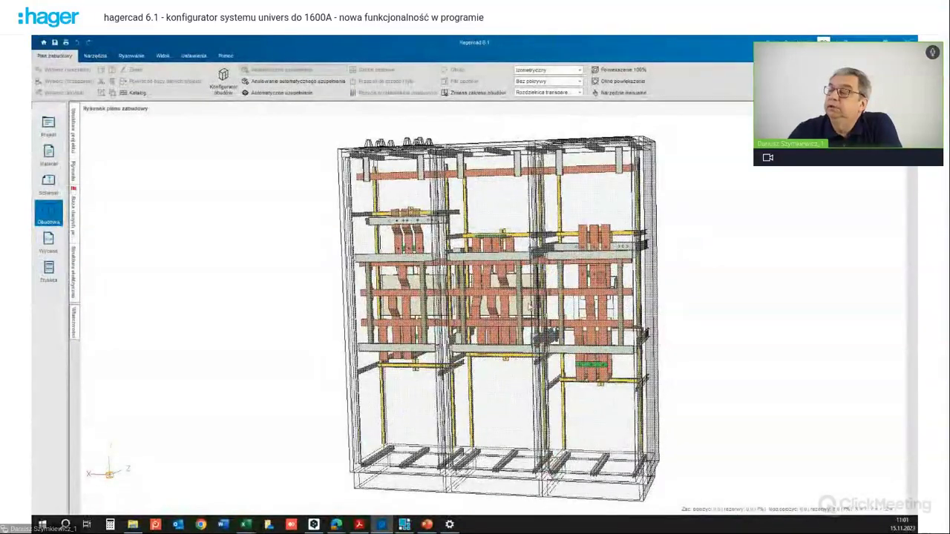
scroll(529, 305, "up", 5)
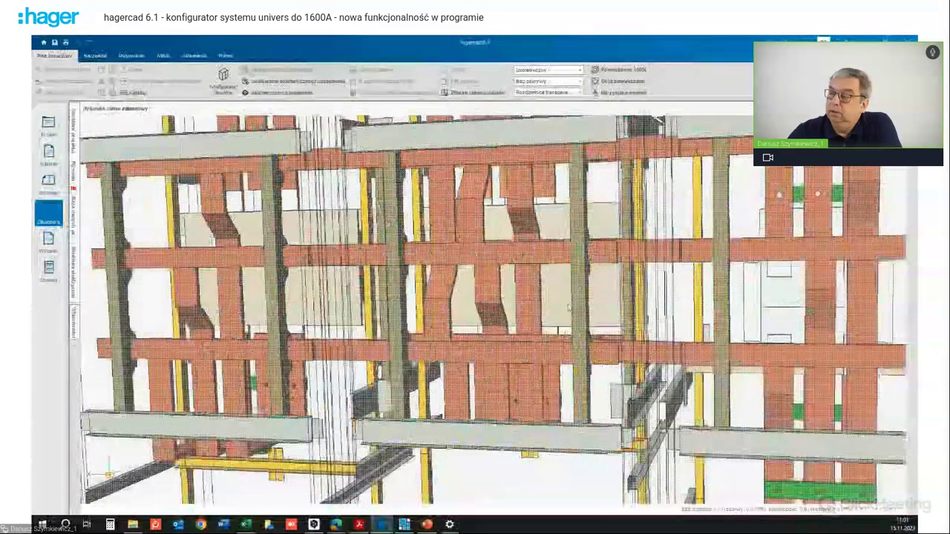
scroll(569, 306, "down", 2)
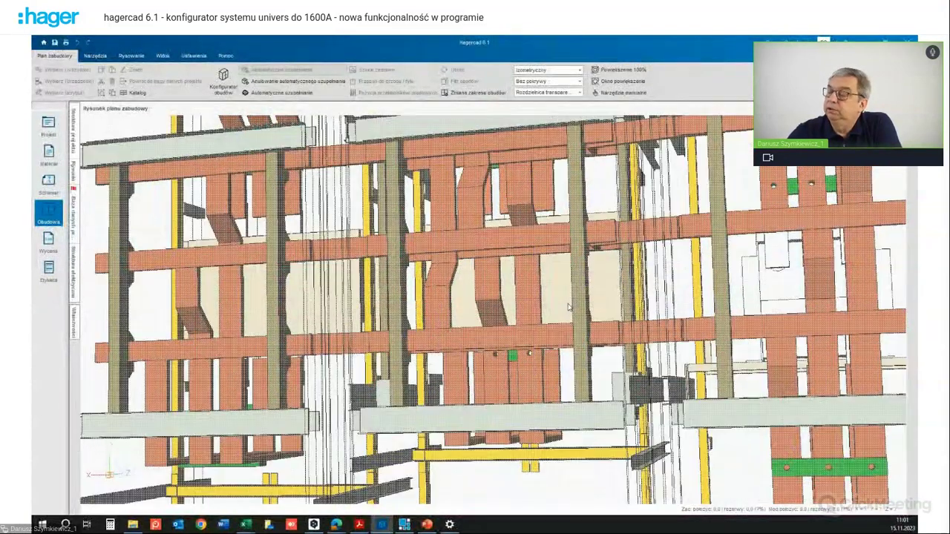
Step: Orbit around the isometric switchboard to inspect the devices, their mounting and the busbar connections from the front and above
middle_click_drag(568, 307, 568, 306)
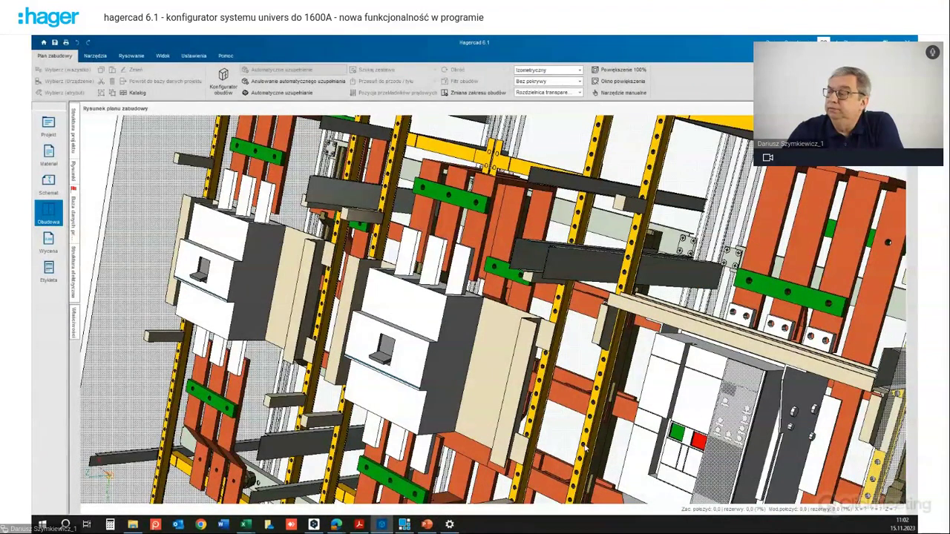
scroll(584, 445, "up", 5)
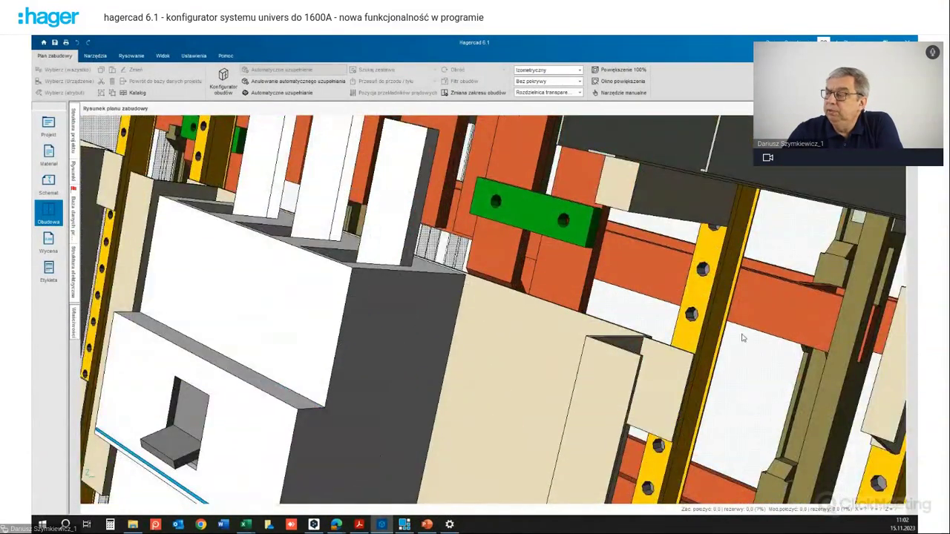
scroll(638, 302, "down", 5)
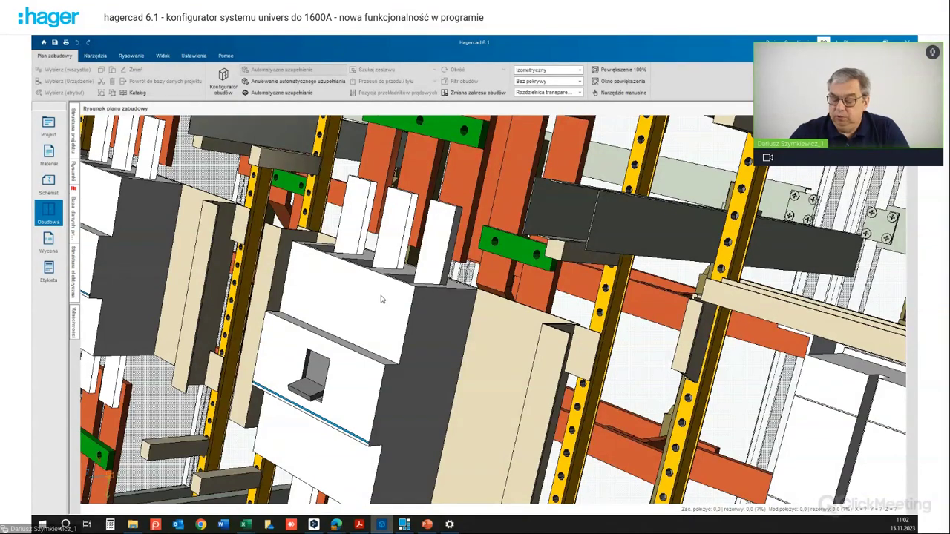
scroll(382, 300, "down", 5)
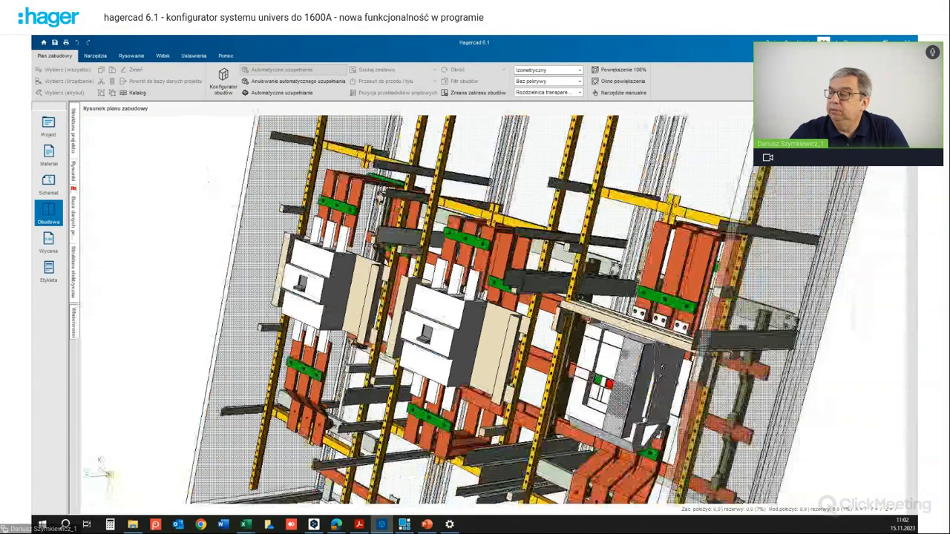
middle_click_drag(381, 194, 535, 460)
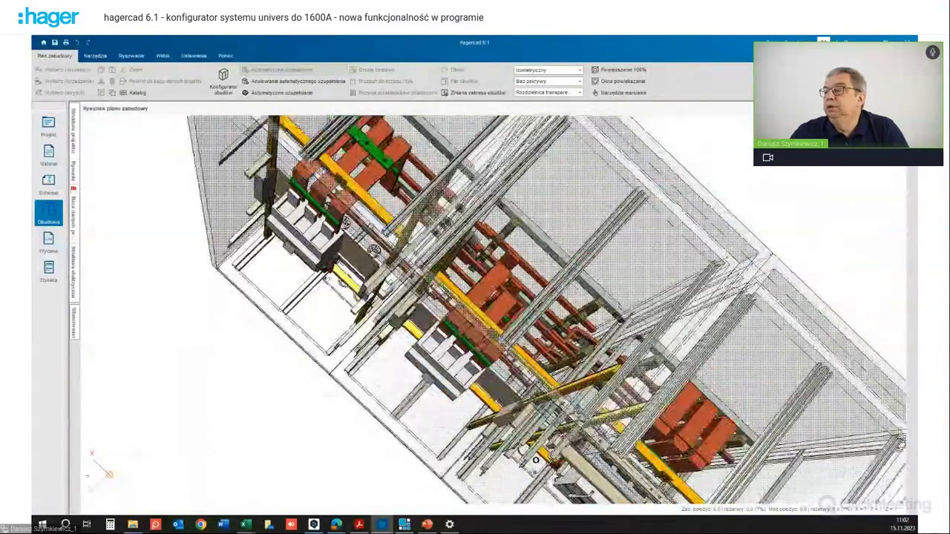
middle_click_drag(535, 460, 623, 442)
scroll(623, 442, "up", 2)
scroll(480, 325, "up", 2)
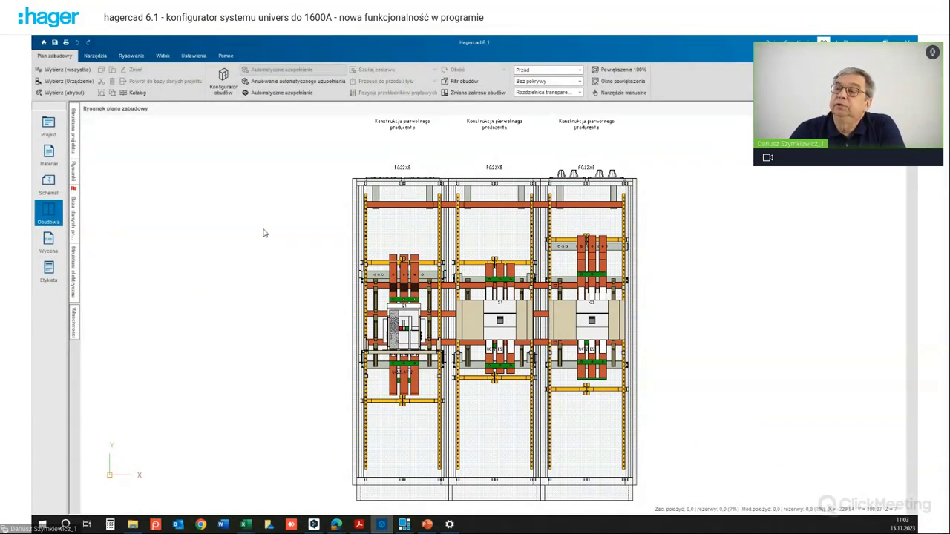
Step: Keep the project structure docked, add a Podsumowanie techniczne document for R1 and open it
left_click(74, 138)
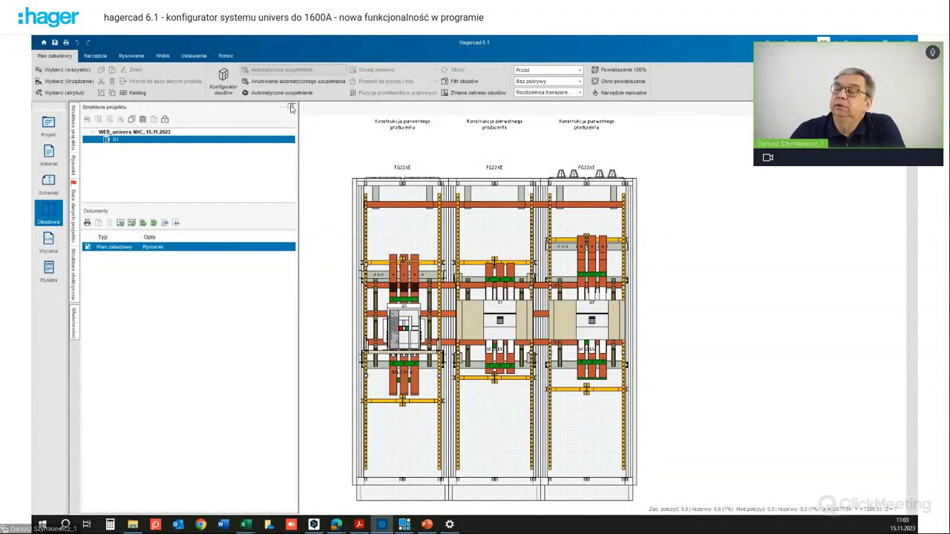
left_click(292, 108)
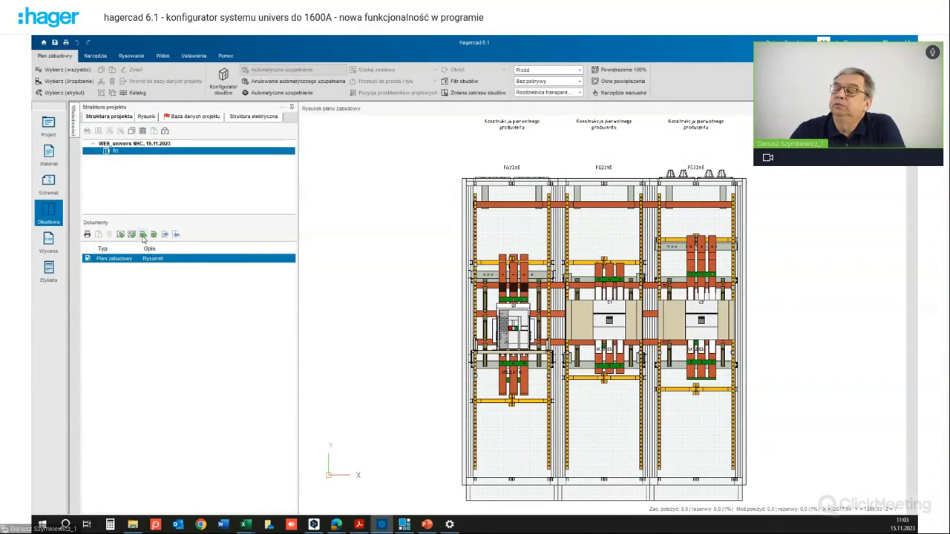
left_click(142, 235)
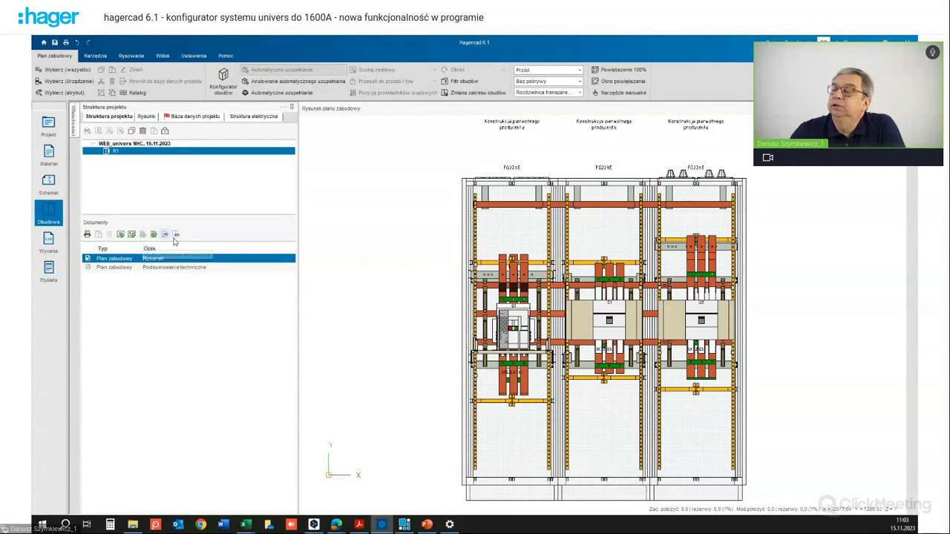
double_click(281, 267)
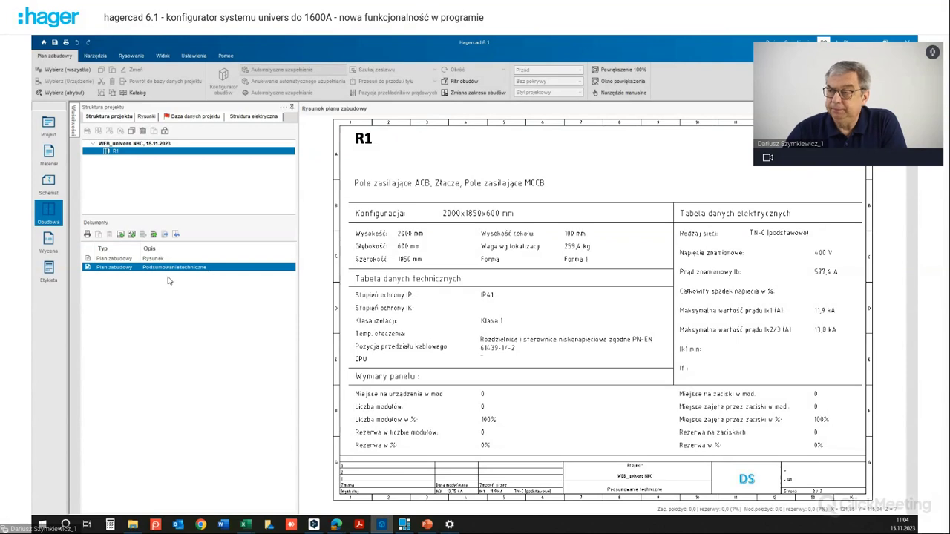
Step: Add a Plan wiercenia w podłodze document for R1 and open its drilling drawing
left_click(131, 236)
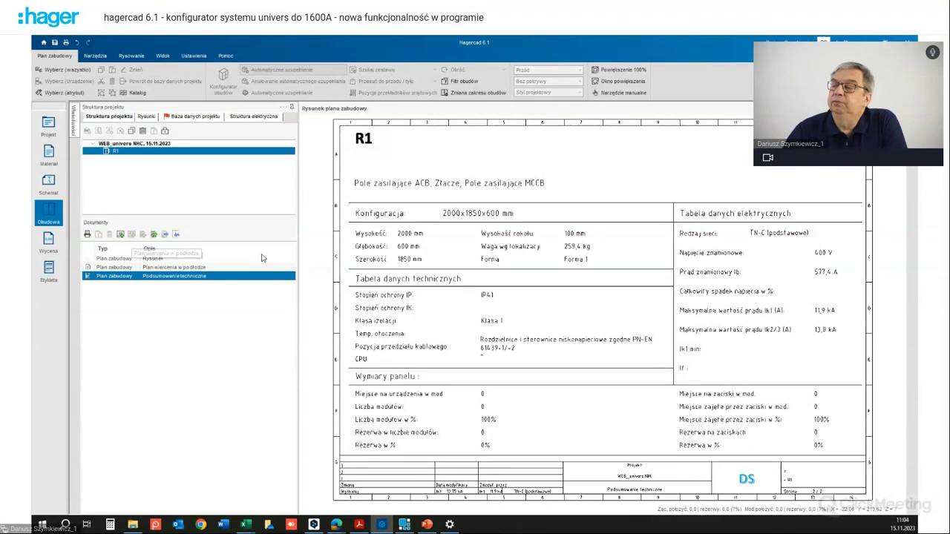
left_click(175, 268)
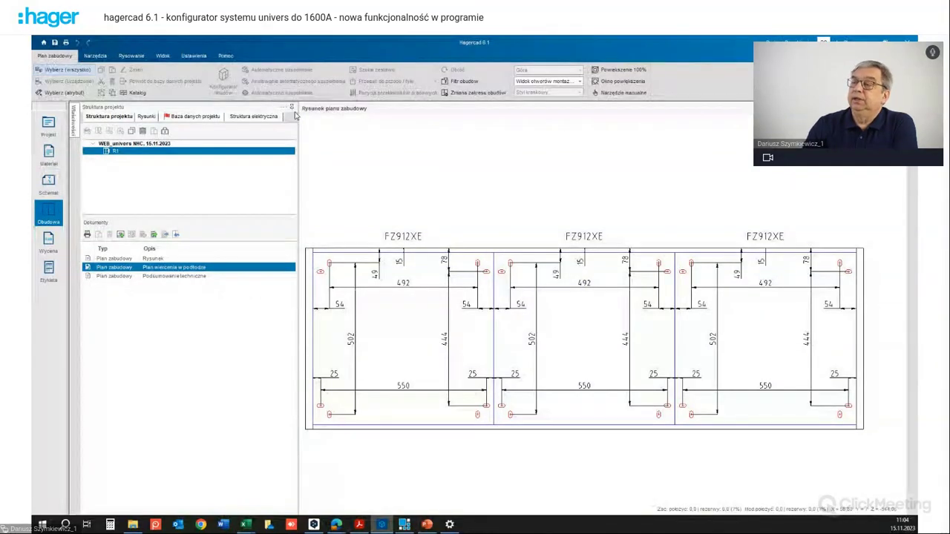
Step: Run the consistency check (Kontrola spójności) on R1 and open its PDF report for reading
left_click(99, 57)
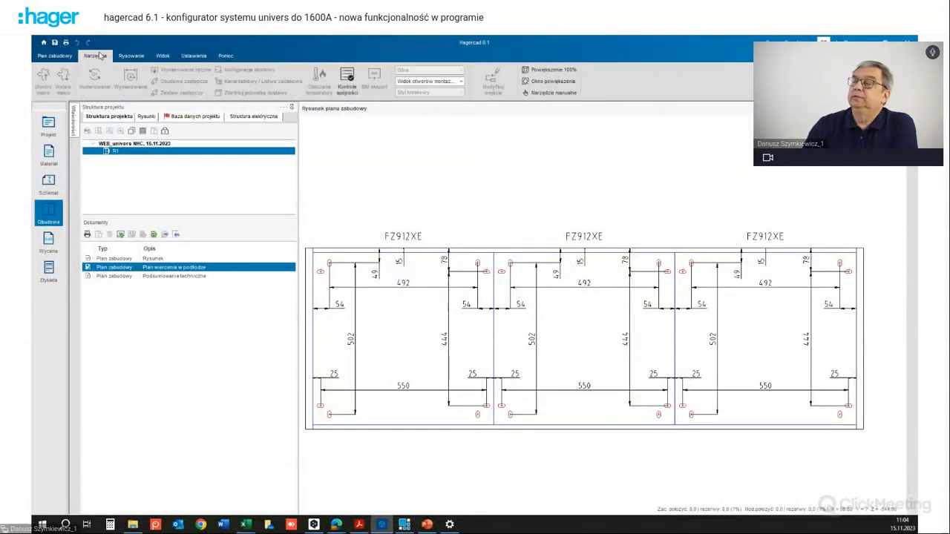
left_click(71, 58)
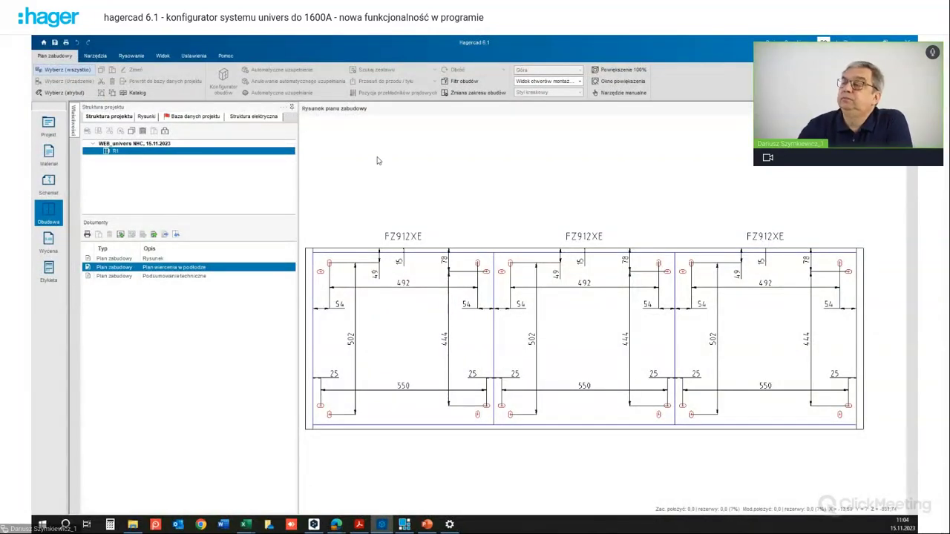
left_click(94, 56)
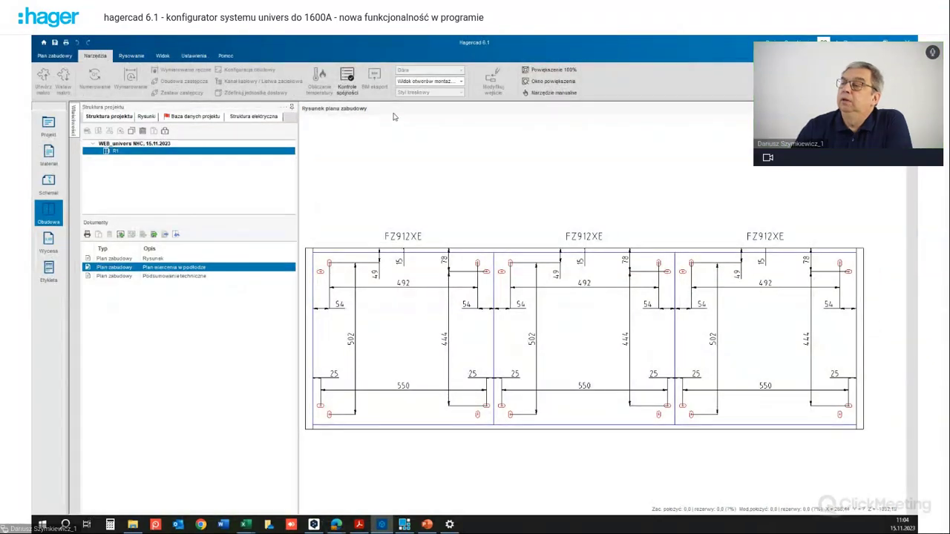
left_click(348, 85)
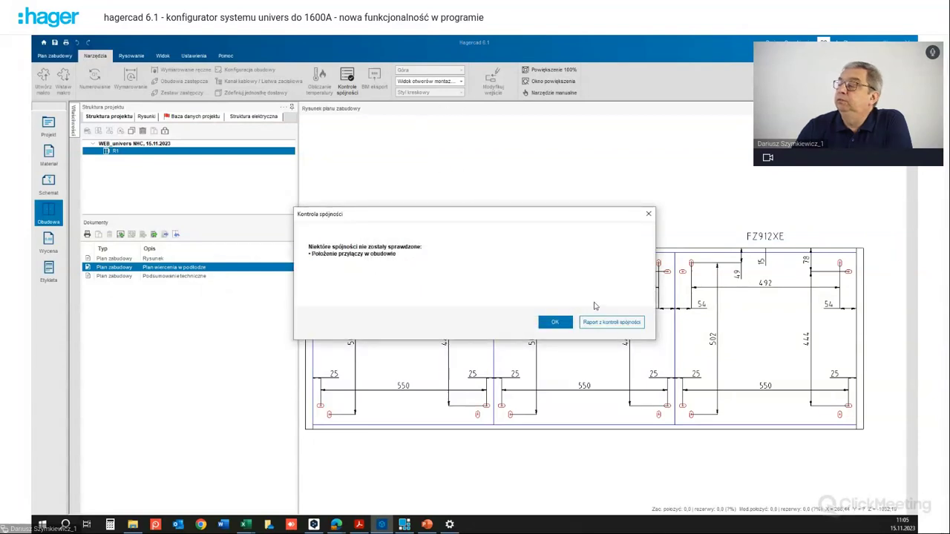
left_click(610, 323)
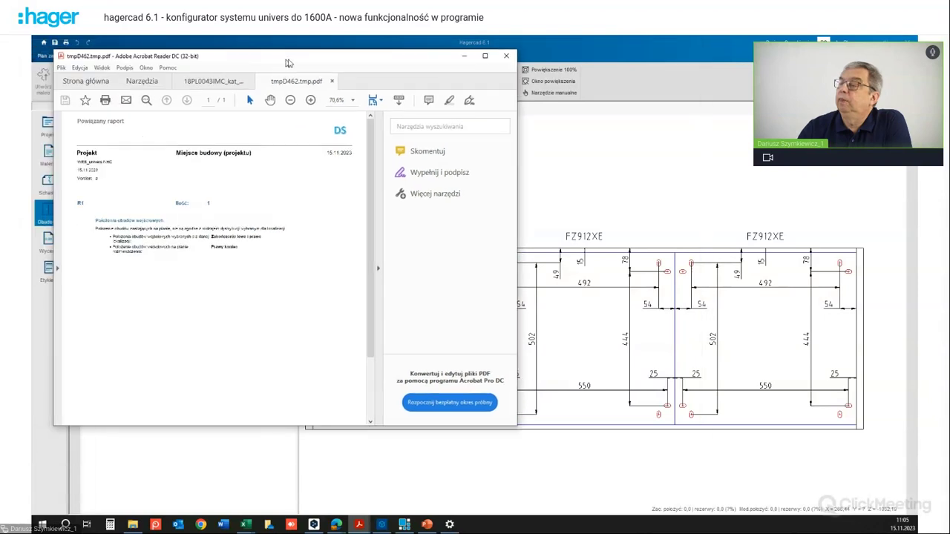
left_click_drag(275, 49, 389, 54)
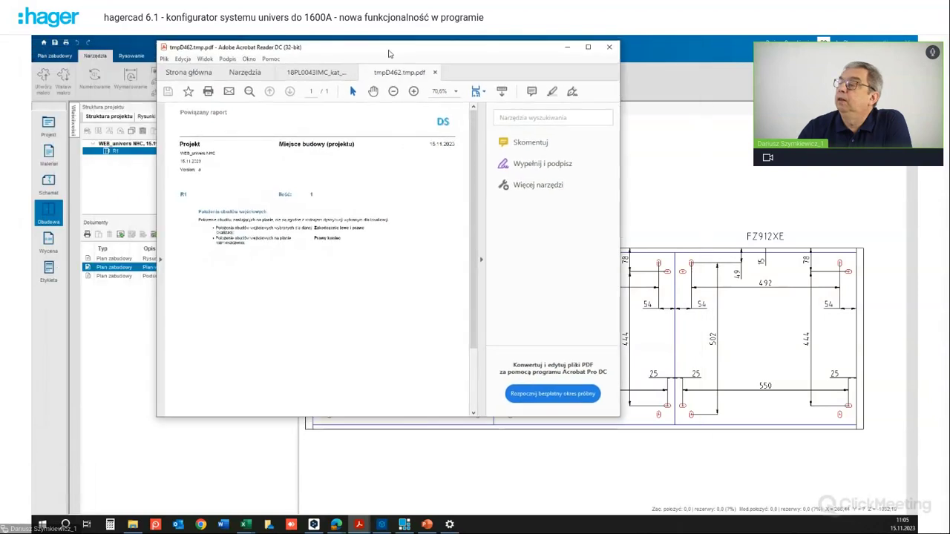
left_click(589, 47)
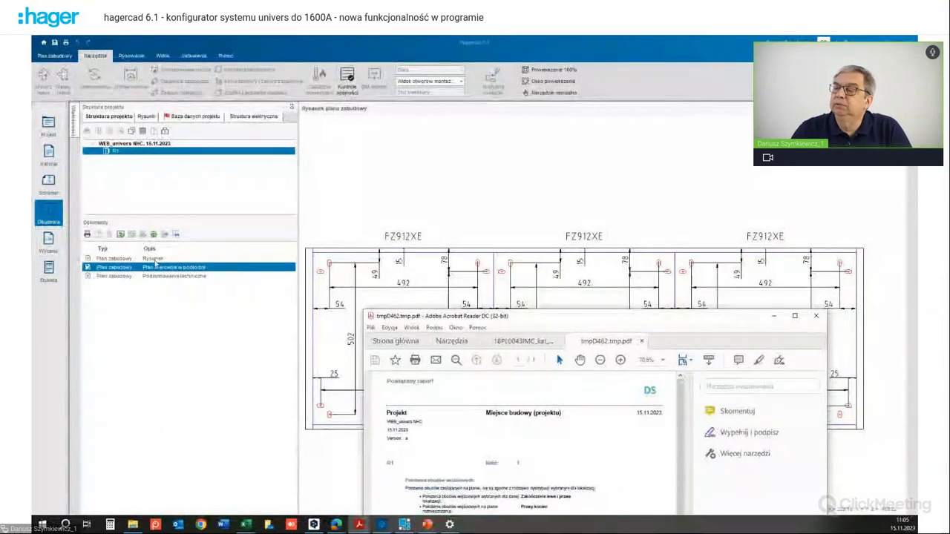
Step: Open the R1 Rysunek drawing and set its display layer to Z pokrywą
left_click(210, 259)
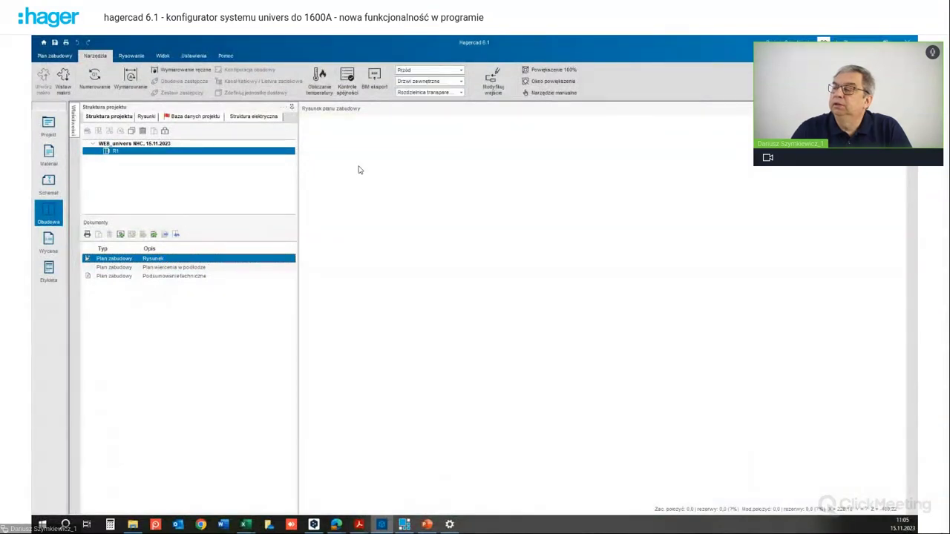
left_click(461, 81)
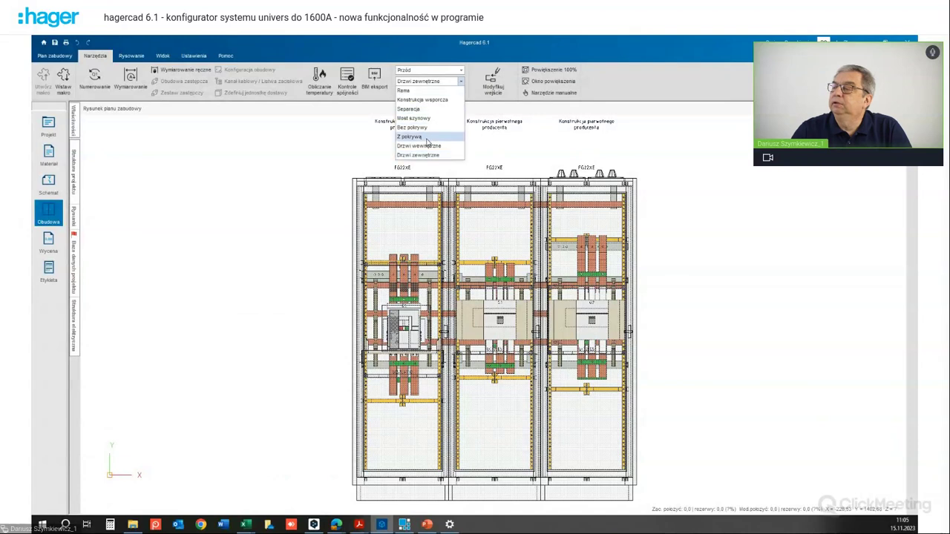
left_click(476, 140)
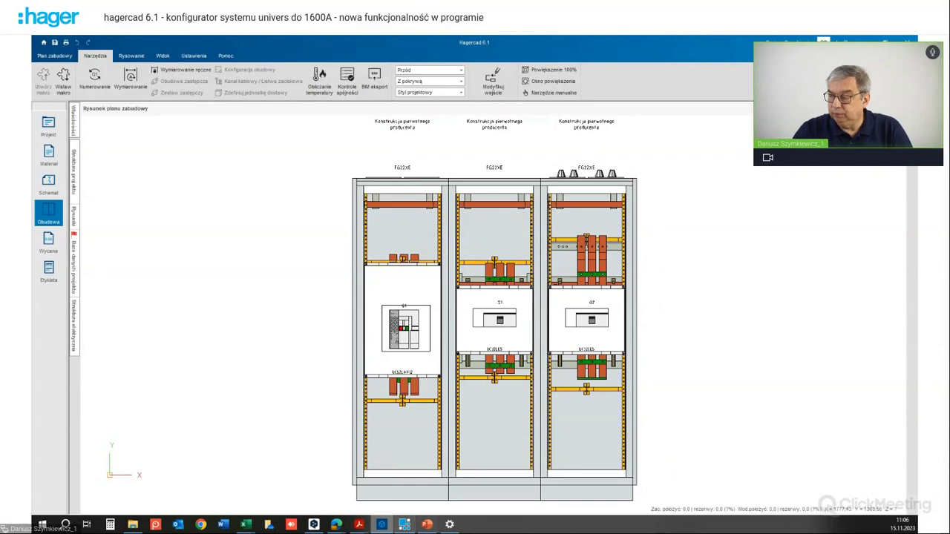
Step: Bring the consistency check PDF back up in Adobe Acrobat Reader, read it beside the switchboard drawing and put it away
left_click(359, 524)
left_click_drag(673, 324, 521, 116)
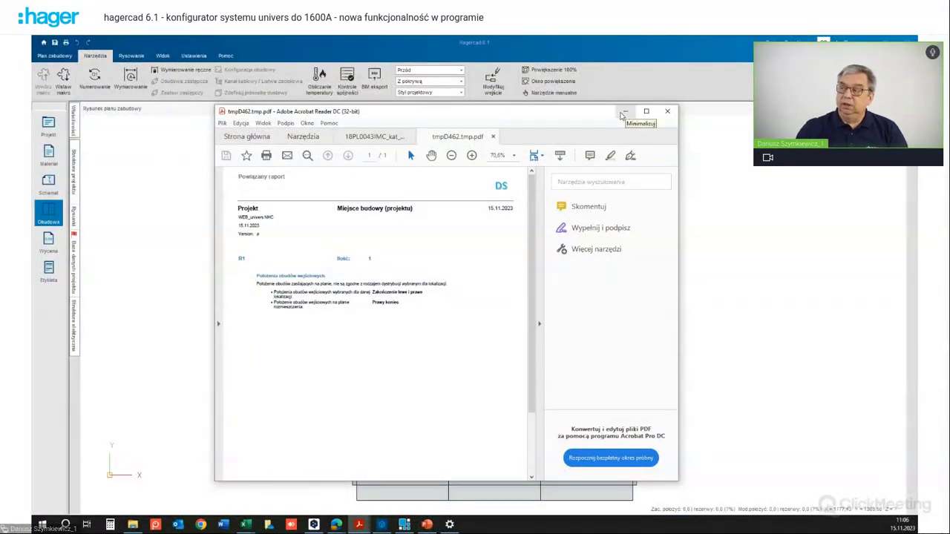
left_click_drag(567, 115, 399, 165)
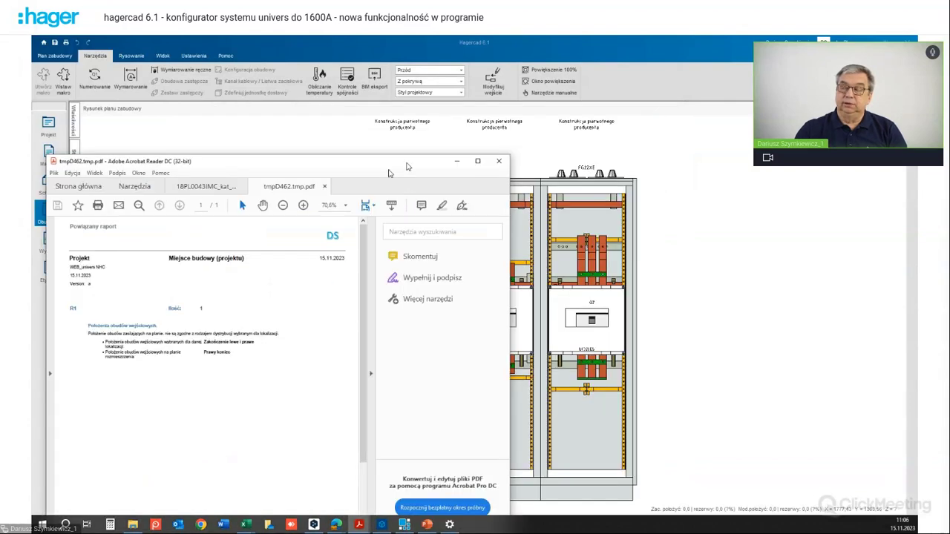
left_click(456, 161)
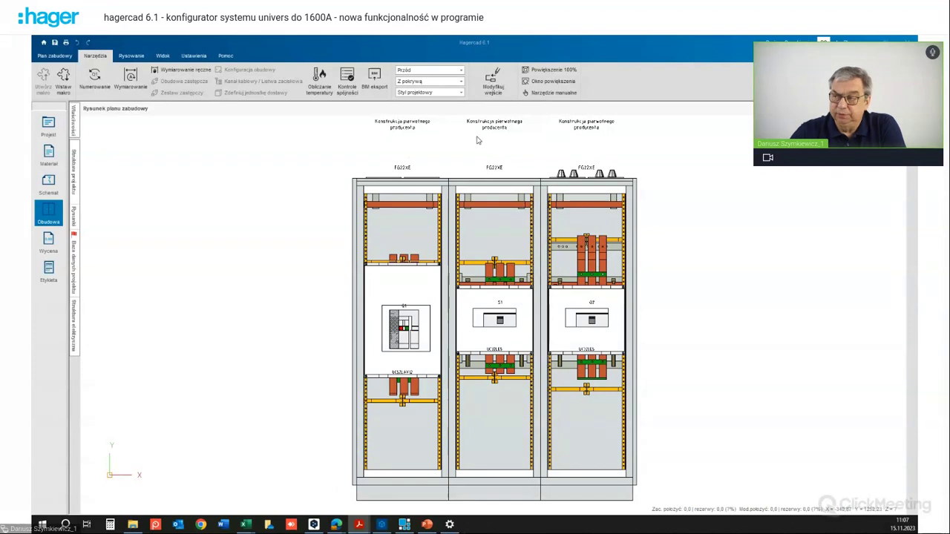
Step: Run automatic completion with Wypełnij puste miejsca to fill the empty front areas of the switchboard with cover plates
left_click(54, 55)
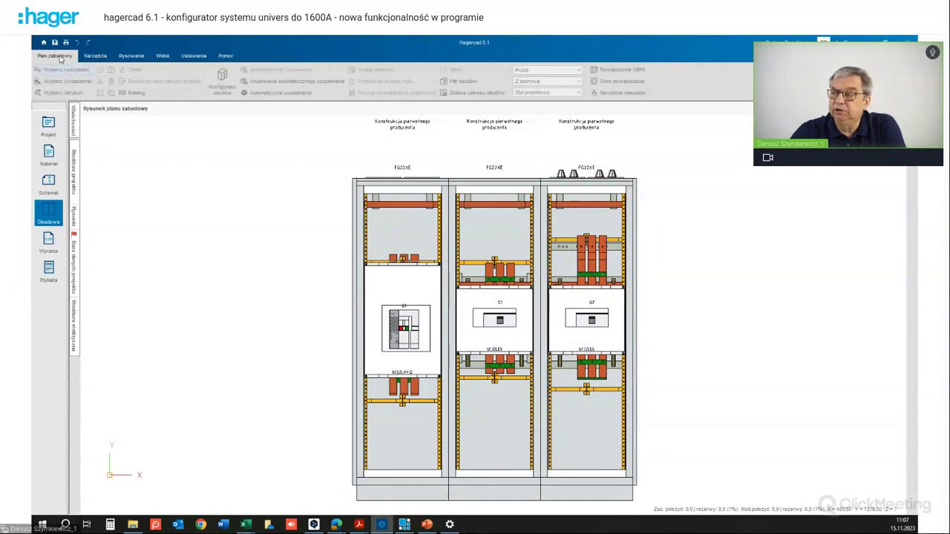
left_click(291, 94)
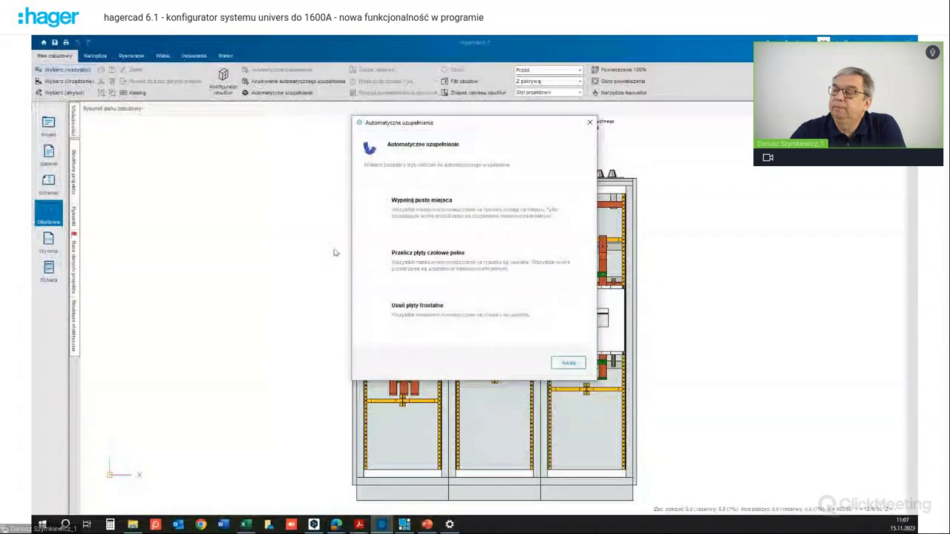
left_click(422, 207)
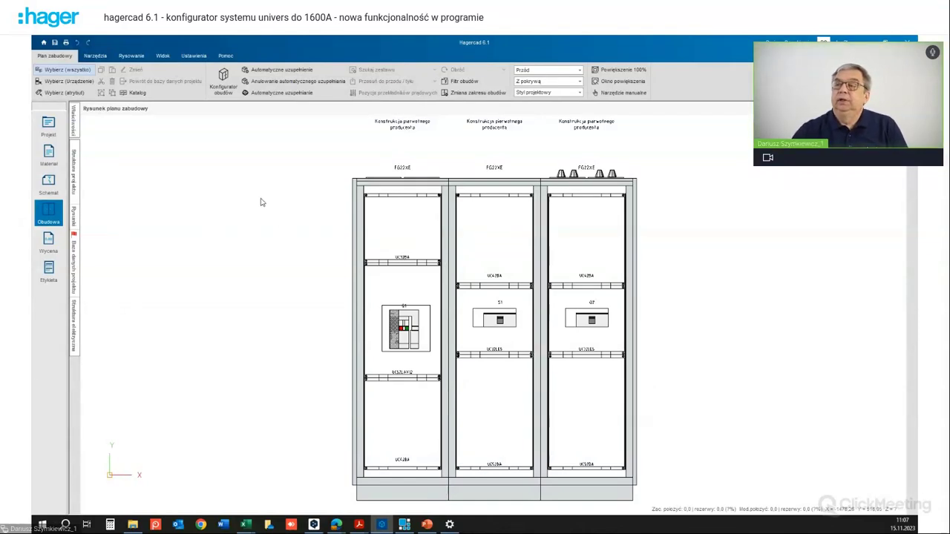
Step: Try to run the temperature rise calculation for the switchboard
left_click(95, 56)
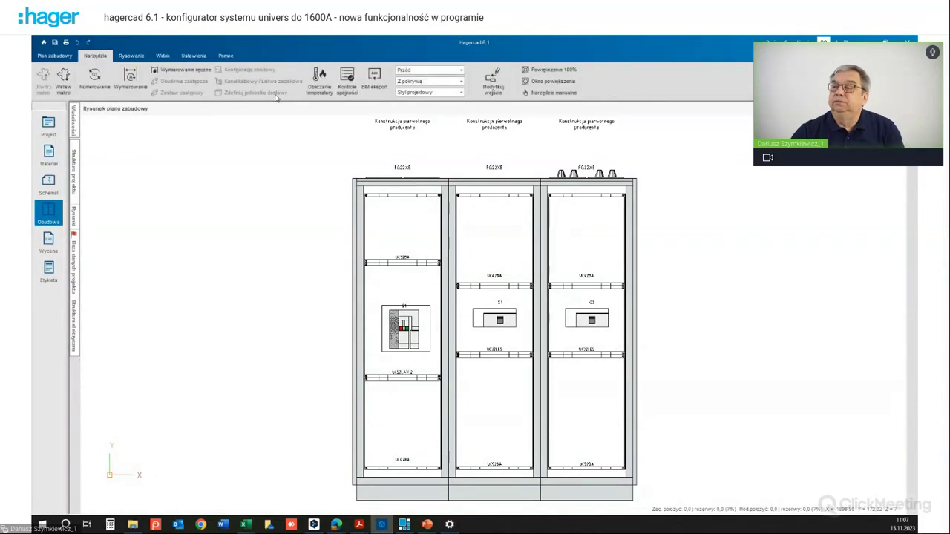
left_click(325, 86)
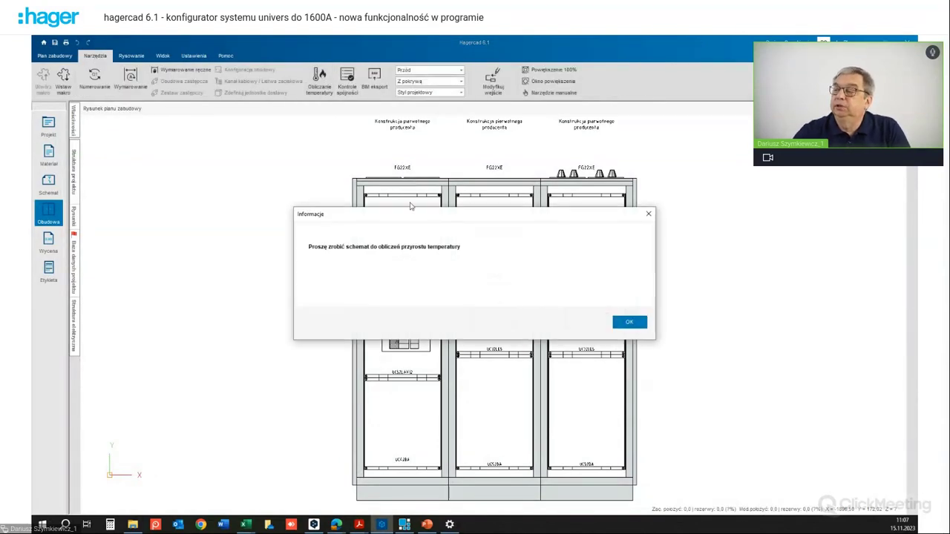
left_click(629, 321)
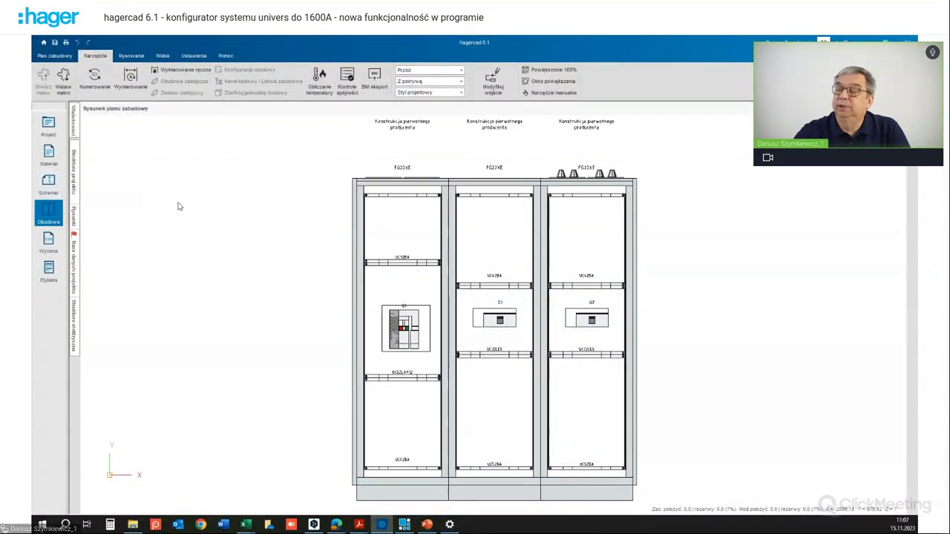
Step: Create the schematic for R1 with Asystent jednokreskowego schematu, accepting the consistency check
left_click(48, 185)
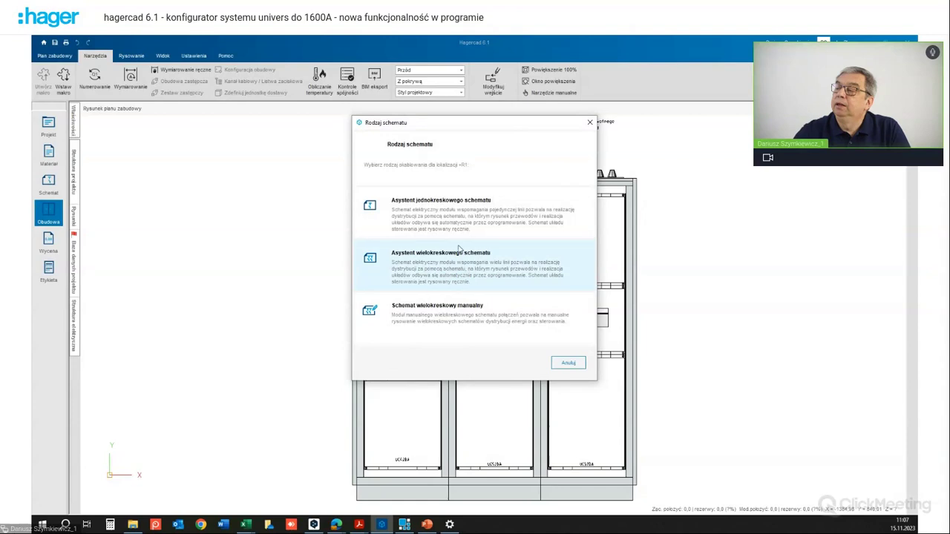
left_click(441, 211)
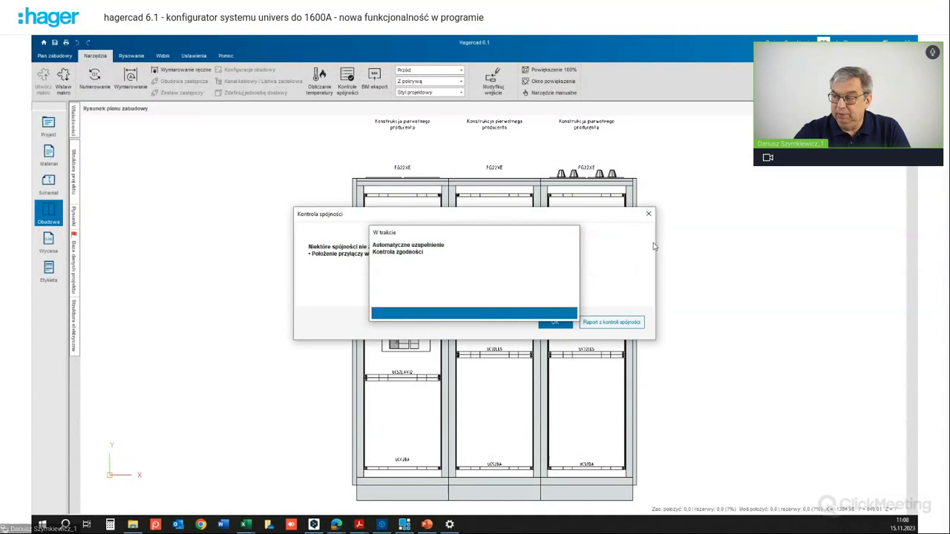
left_click(564, 322)
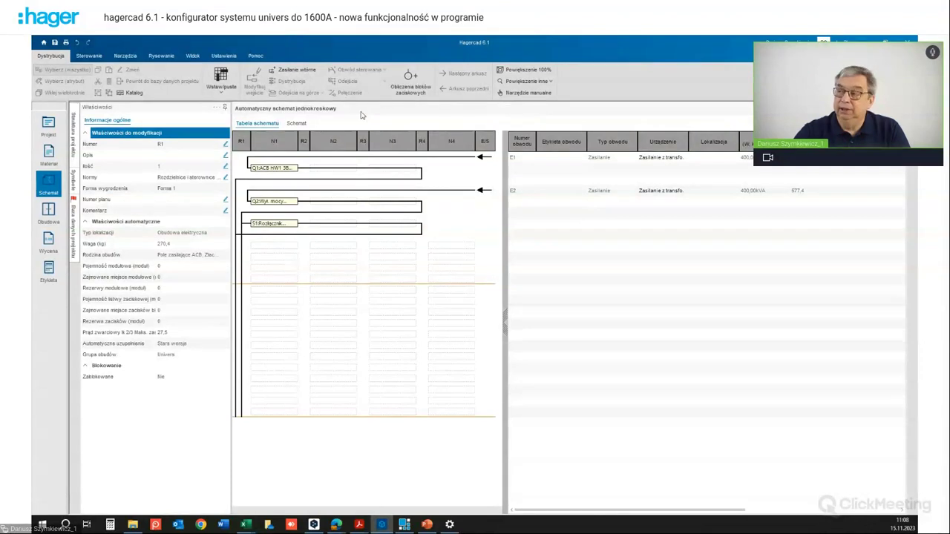
Step: Examine the automatic single-line diagram, checking supplies Q1 and Q2 and coupling switch S1, and return to the schematic table
left_click(298, 124)
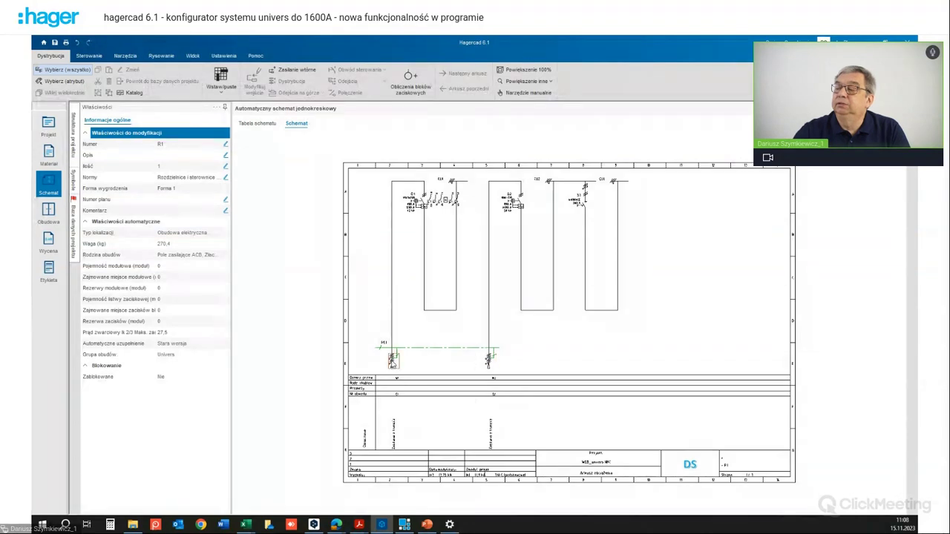
scroll(394, 361, "up", 2)
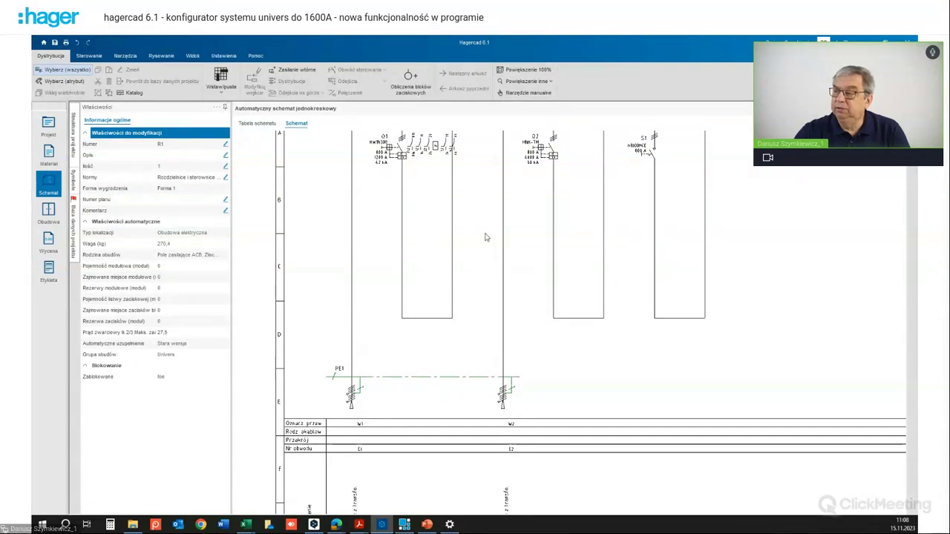
scroll(487, 239, "up", 1)
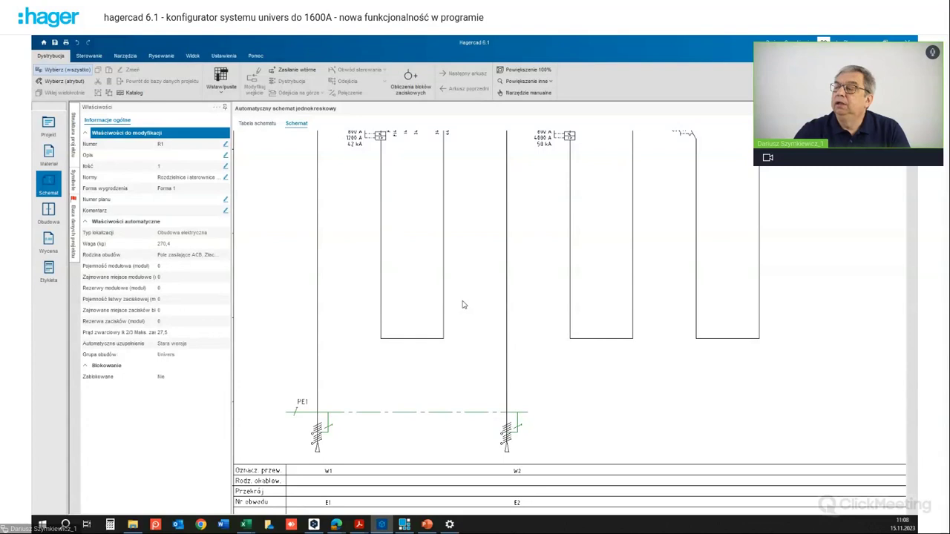
scroll(445, 300, "up", 1)
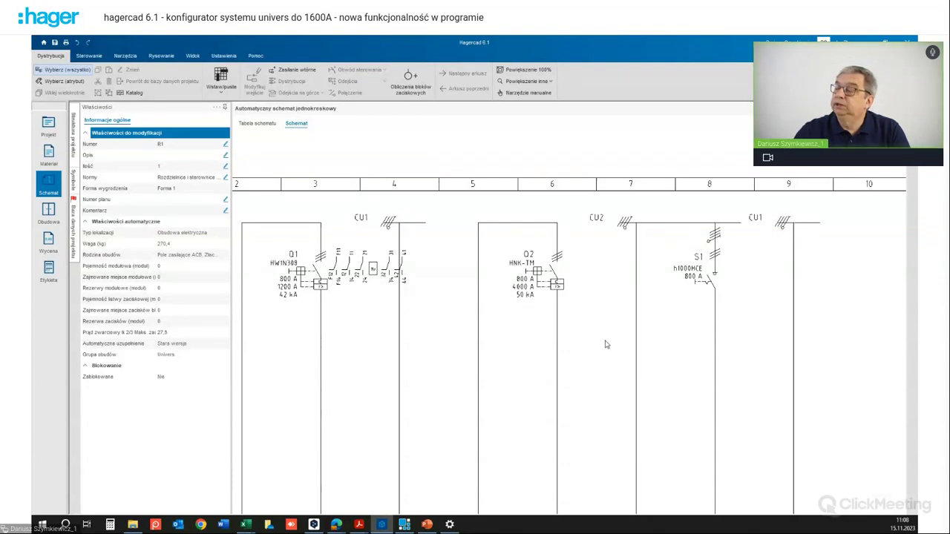
scroll(604, 340, "down", 1)
left_click(696, 255)
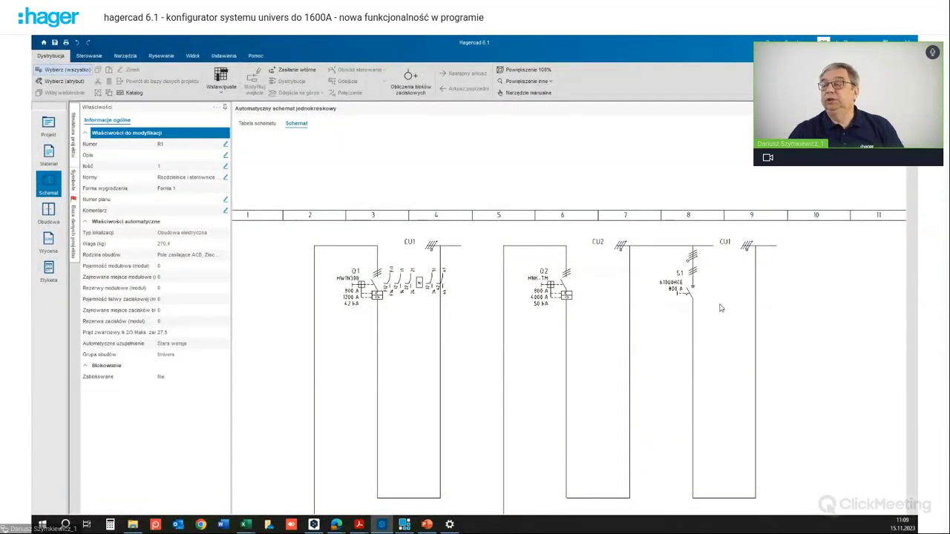
left_click(256, 124)
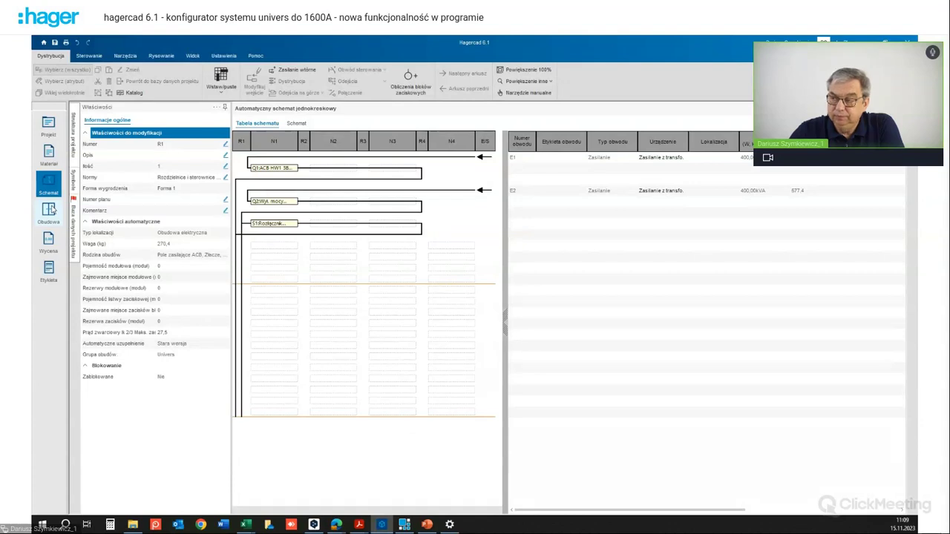
Step: Return to the enclosure plan, start the Univers configurator and go to the settings of an Obudowa wyjściowa Vertigroup
left_click(49, 210)
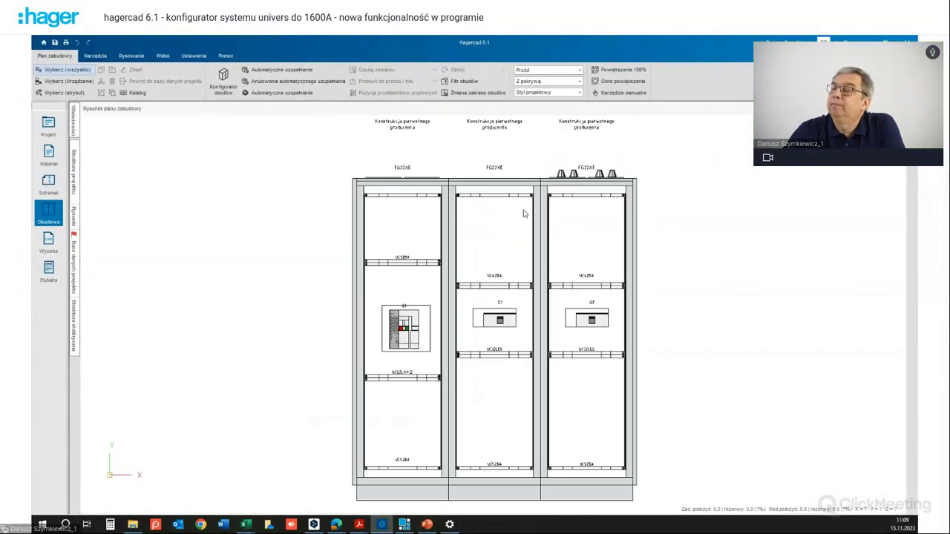
left_click(230, 83)
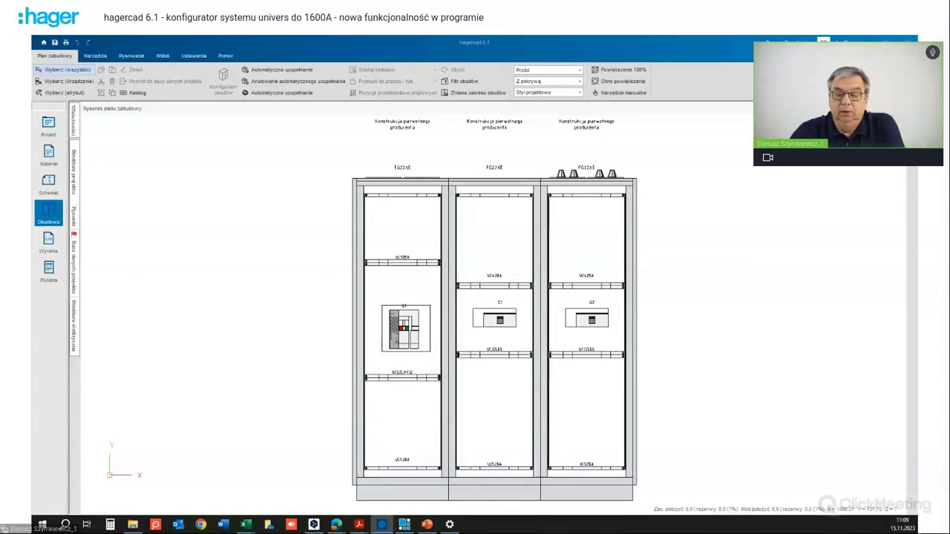
mouse_move(460, 46)
left_mouse_down()
mouse_move(499, 52)
mouse_move(345, 99)
left_mouse_up()
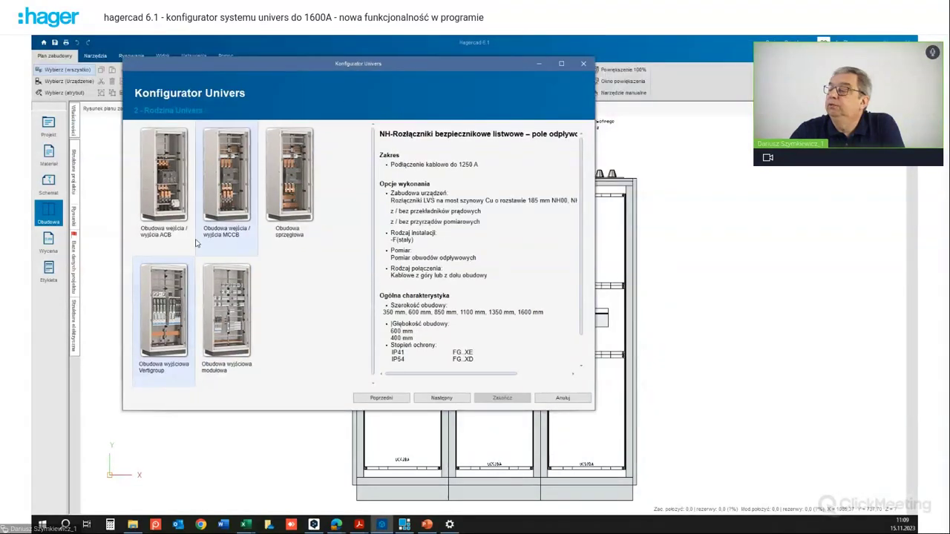
left_click(456, 400)
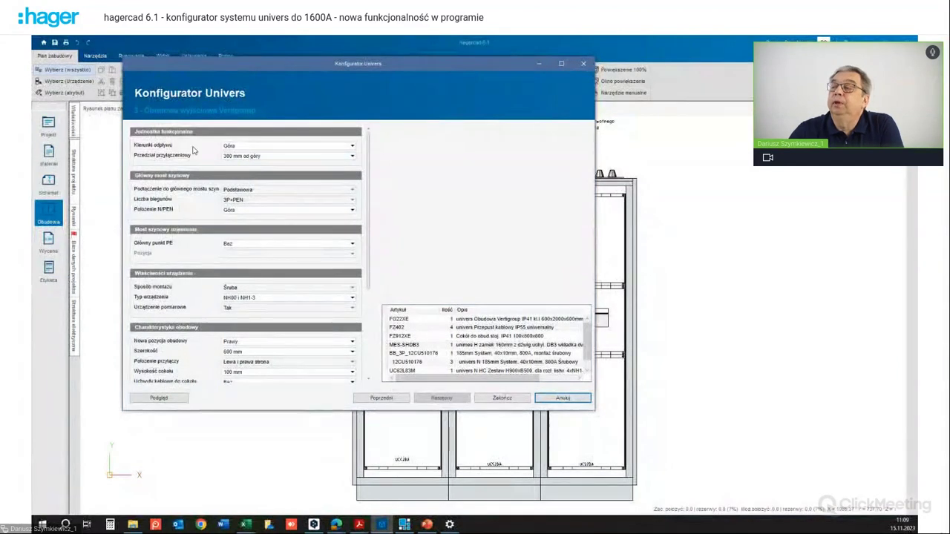
Step: Try the Góra i dół outlet direction with a 300 mm od góry connection compartment, and restore the direction to Góra
left_click(353, 151)
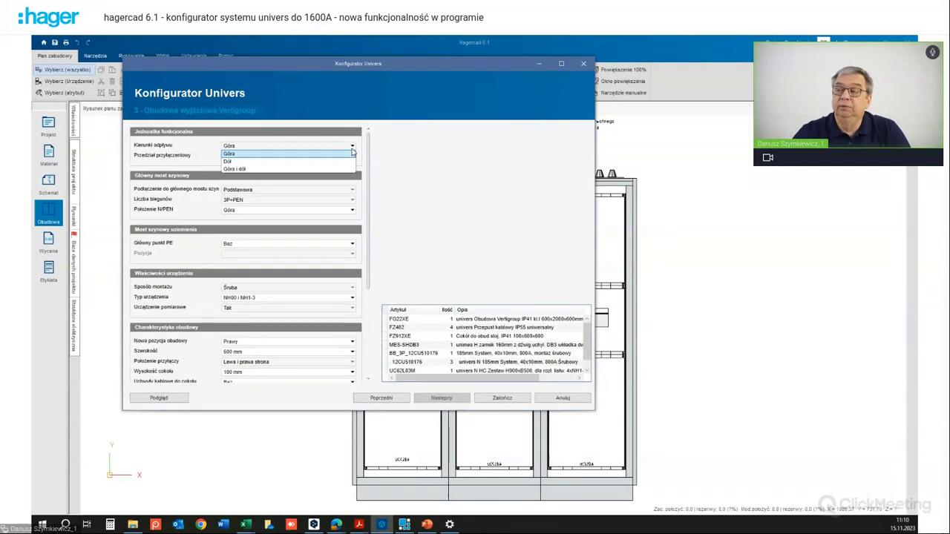
left_click(289, 161)
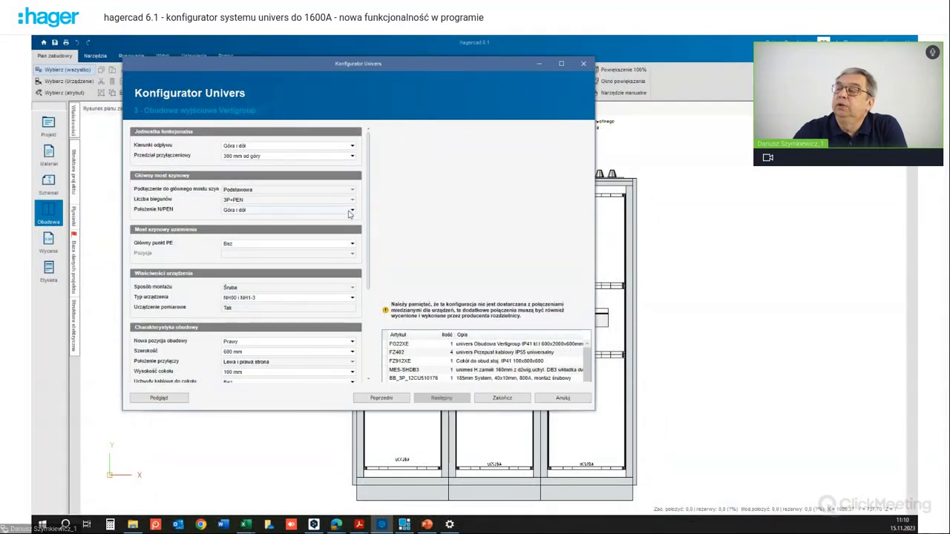
left_click(352, 156)
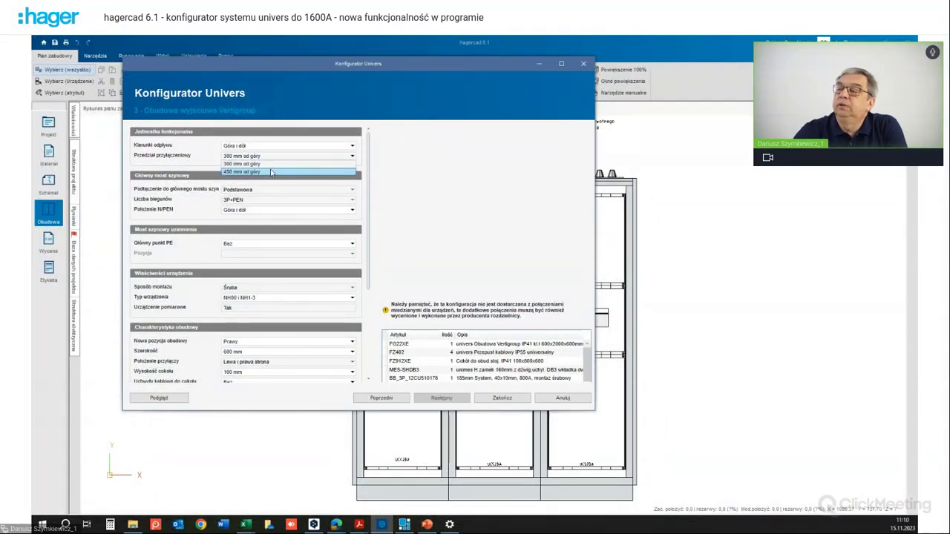
left_click(261, 165)
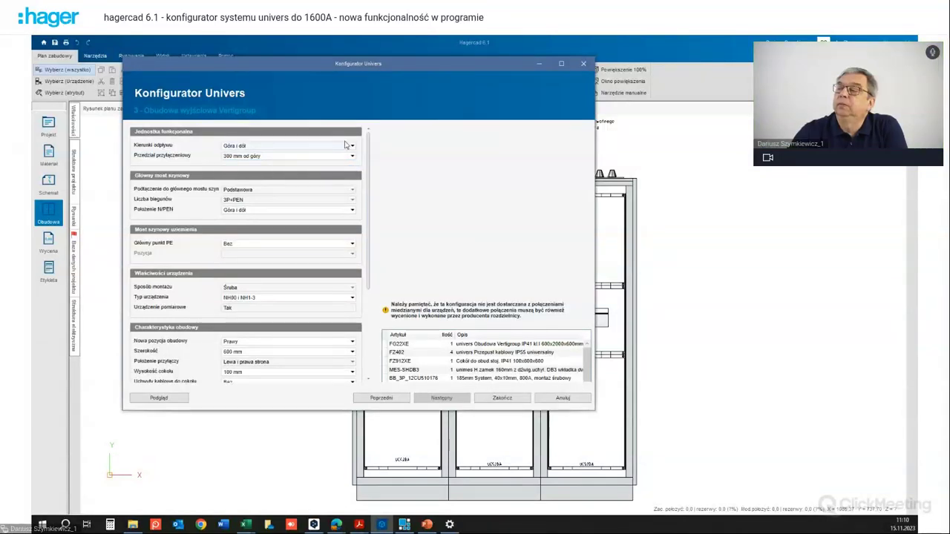
left_click(345, 145)
left_click(282, 160)
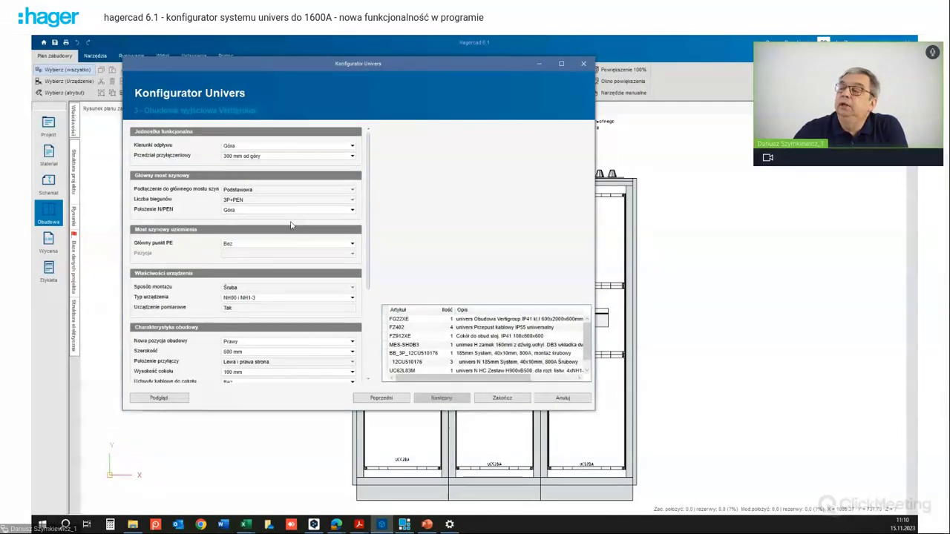
Step: Set the device type (Typ urządzenia) of the Vertigroup outgoing enclosure to NH1-3
scroll(349, 251, "down", 1)
left_click(353, 253)
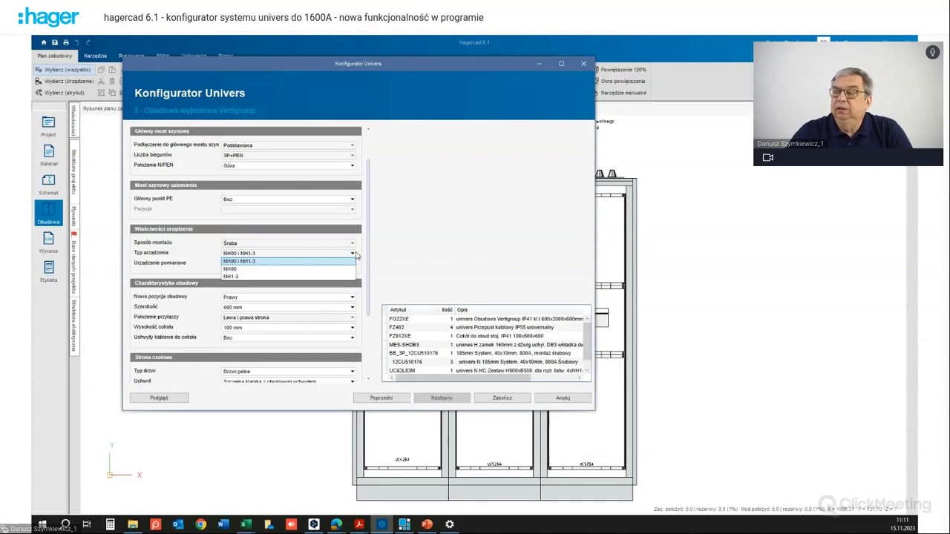
left_click(235, 277)
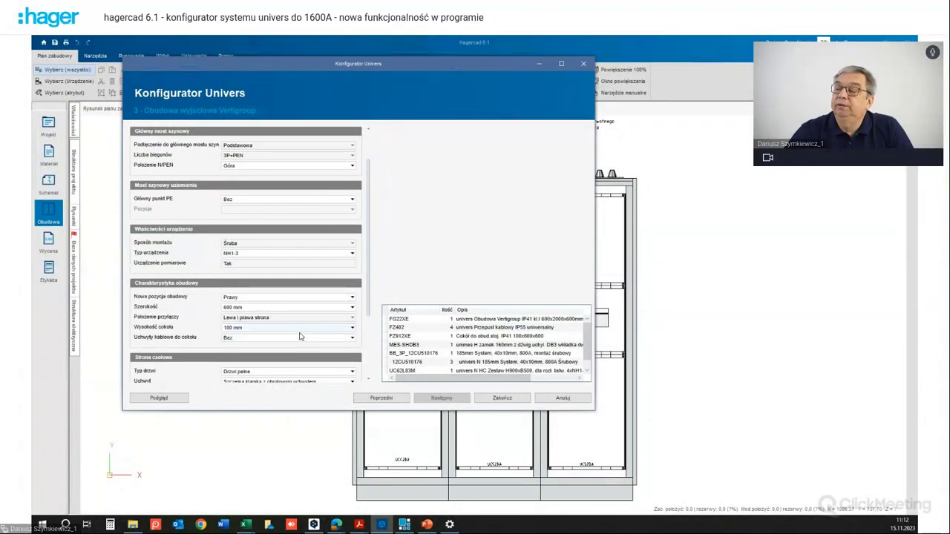
Step: Set the door hinge position (Pozycja zawiasów drzwiowych) of the Vertigroup outgoing enclosure to Prawy
scroll(271, 353, "down", 1)
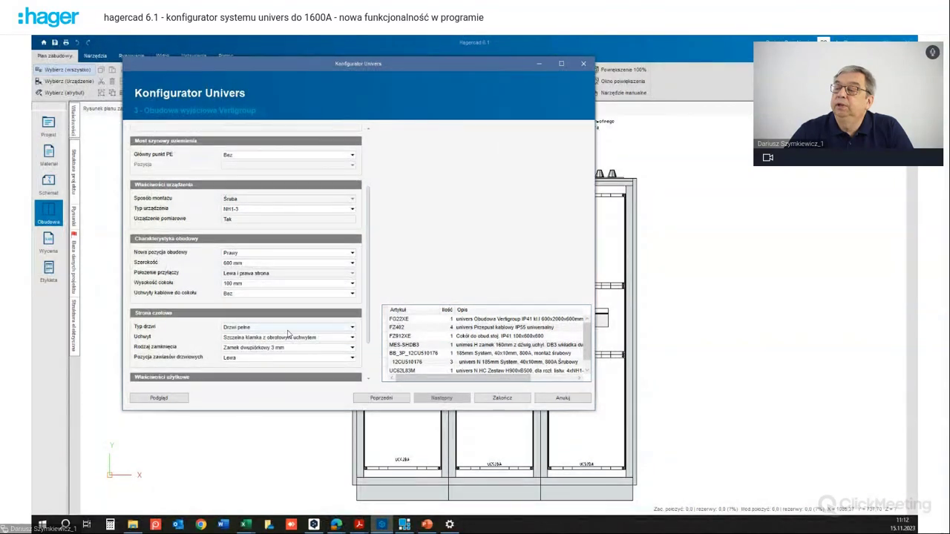
scroll(276, 348, "down", 1)
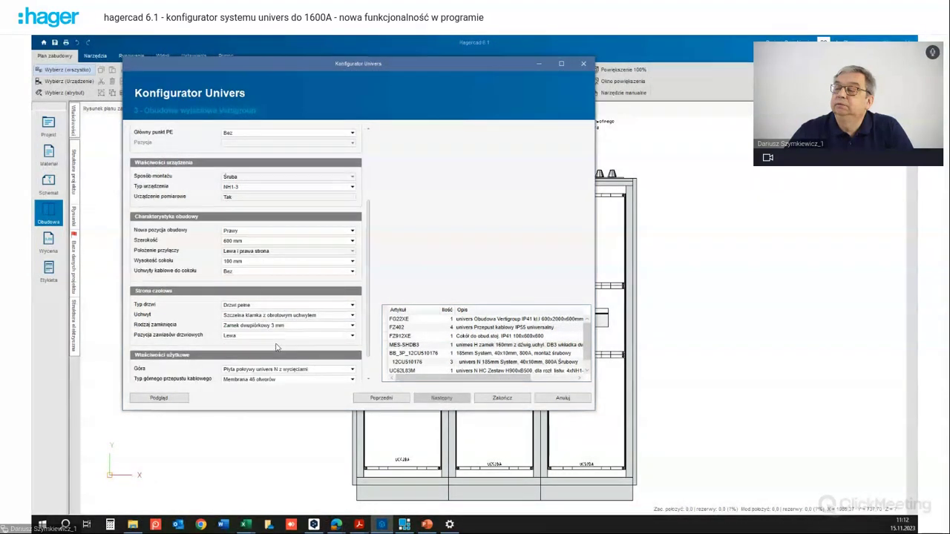
left_click(351, 338)
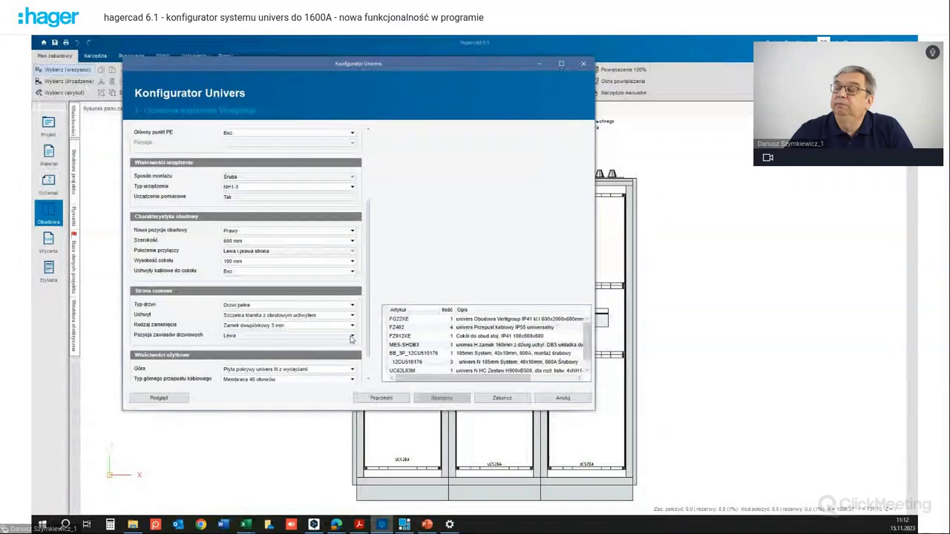
left_click(301, 353)
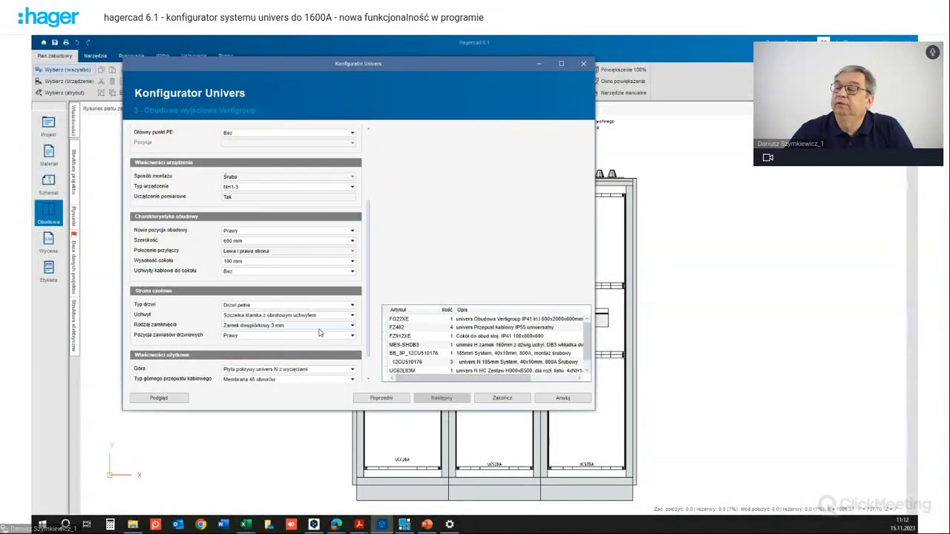
Step: Set the top cable entry type (Typ górnego przepustu kablowego) to Przetłoczenia M32 2x / 1x M63
scroll(307, 333, "down", 1)
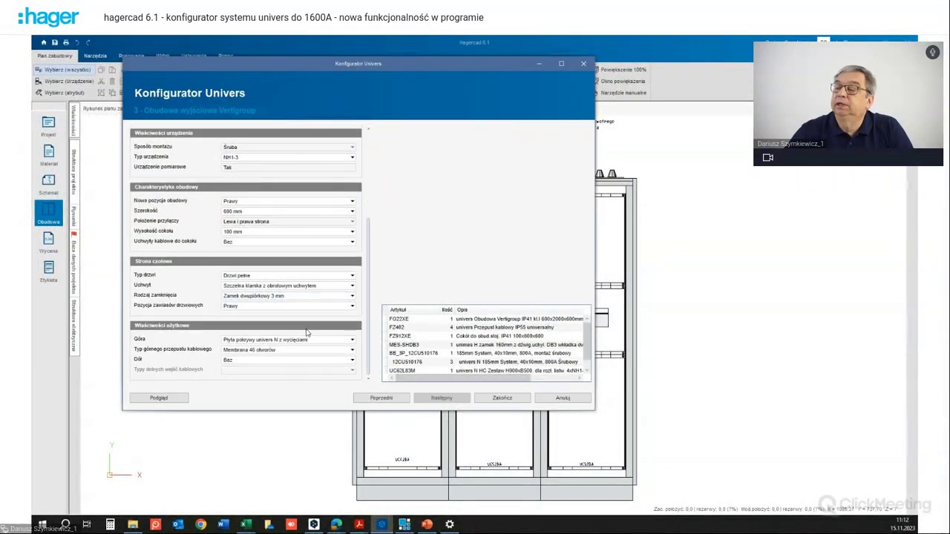
left_click(355, 350)
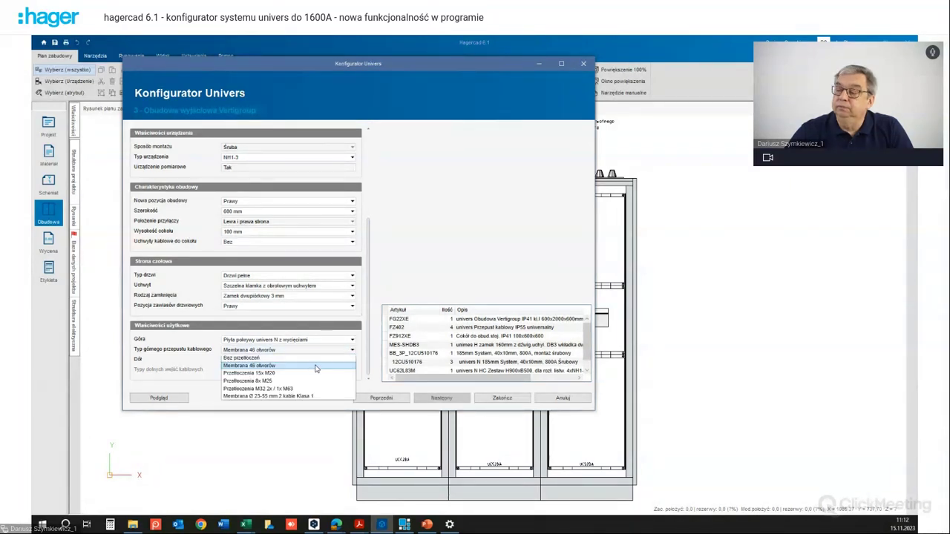
left_click(296, 391)
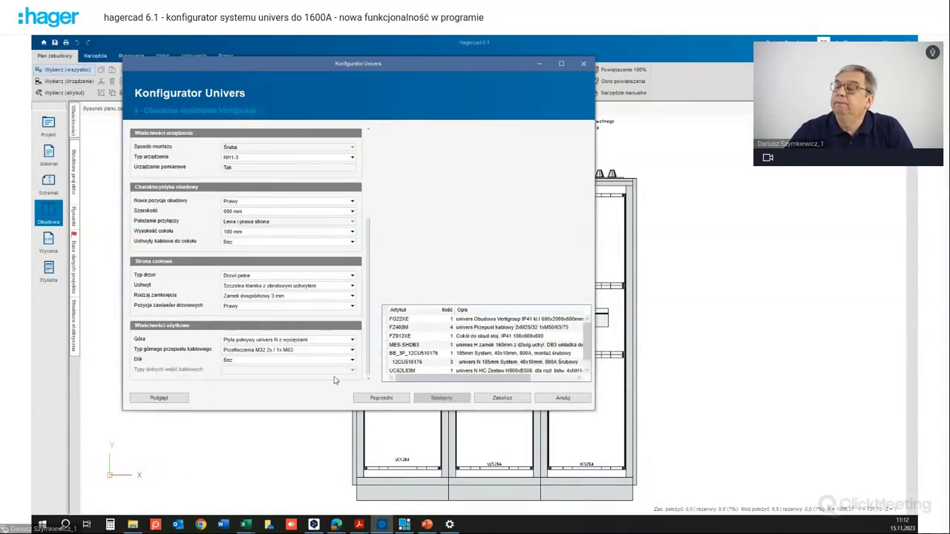
Step: Finish the configuration to add the Vertigroup enclosure to the plan, and display the enclosures without covers (Bez pokrywy)
left_click(502, 399)
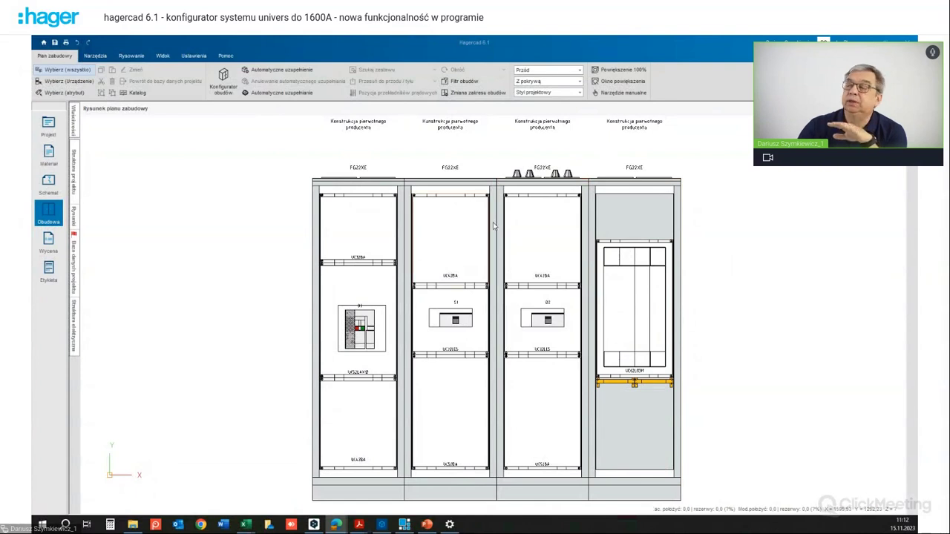
left_click(580, 82)
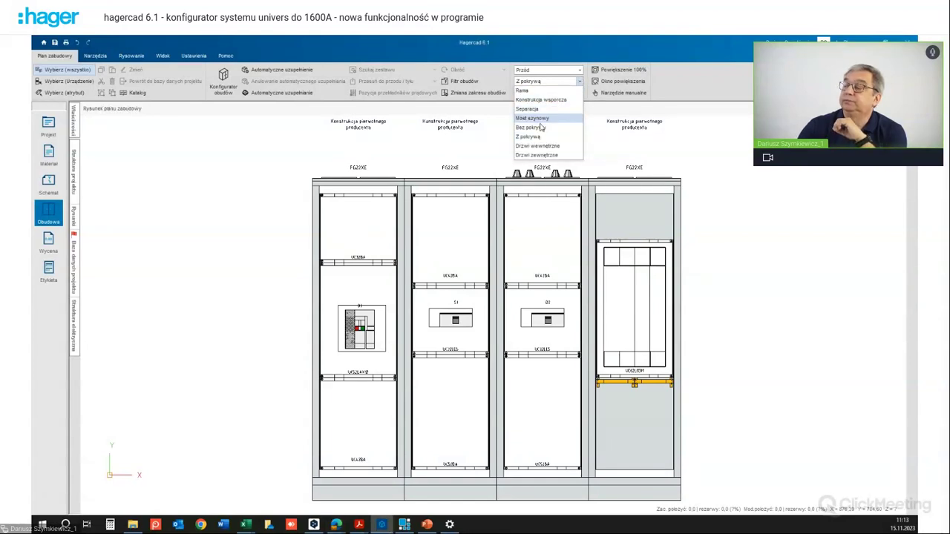
left_click(542, 128)
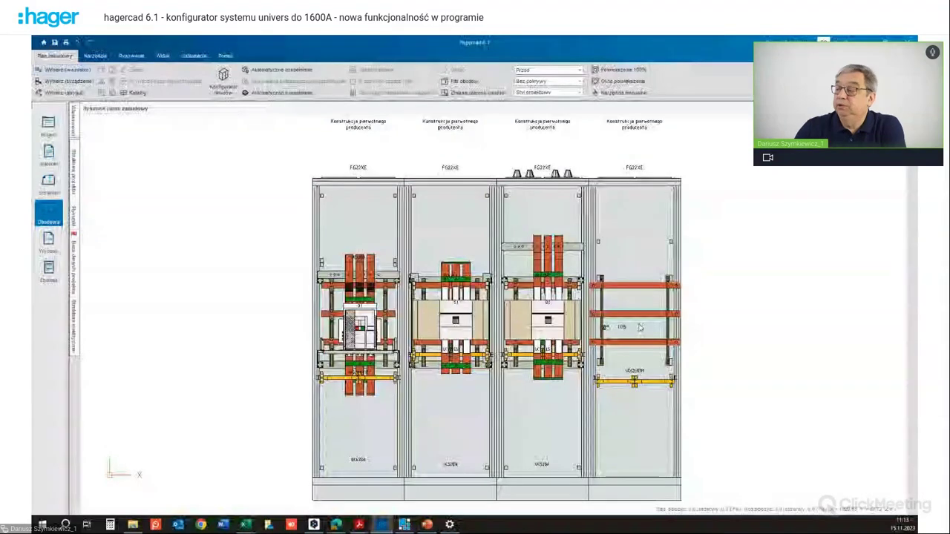
Step: Choose the NH1 strip fuse switch-disconnector (Rozłącznik listwowy) LVSG1CPX from the device catalogue in a quantity of four
left_click(912, 119)
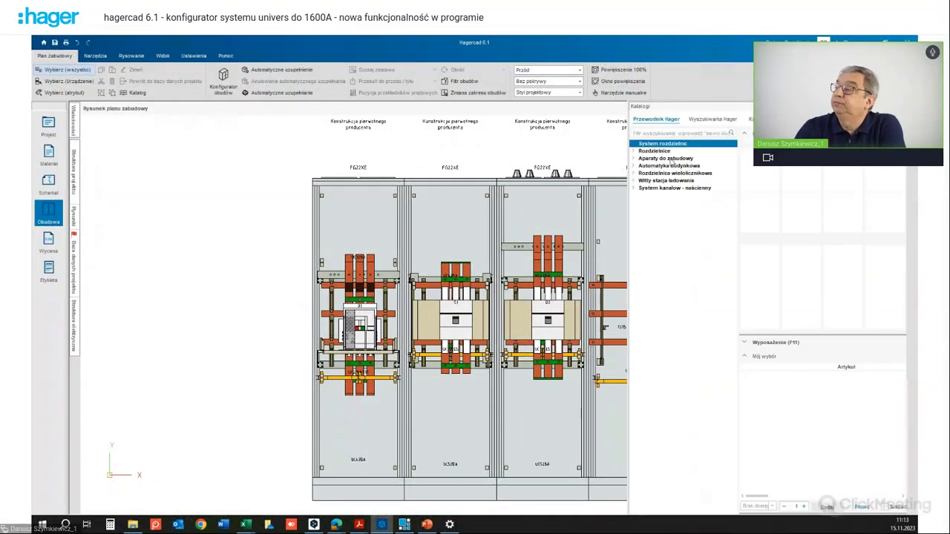
left_click(636, 158)
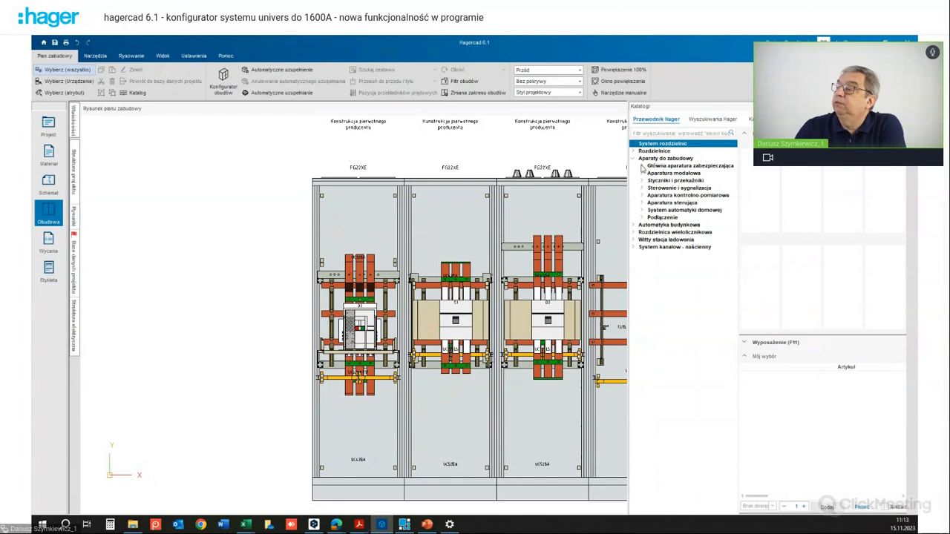
left_click(643, 167)
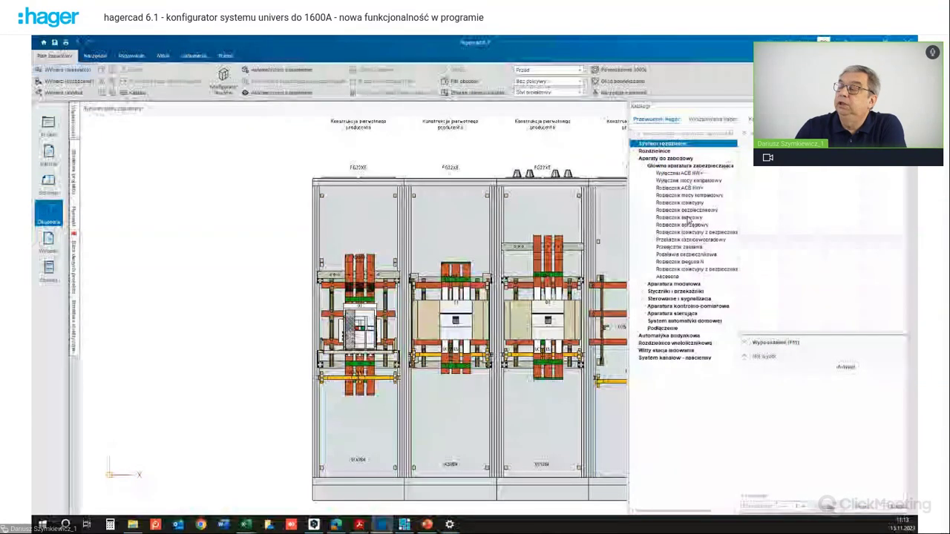
left_click(689, 217)
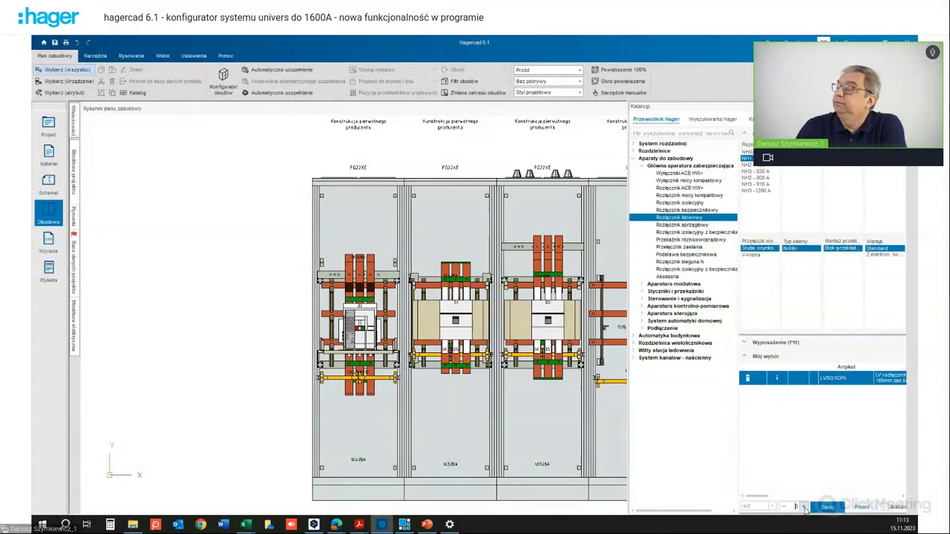
left_click(804, 507)
left_click(803, 508)
left_click(804, 507)
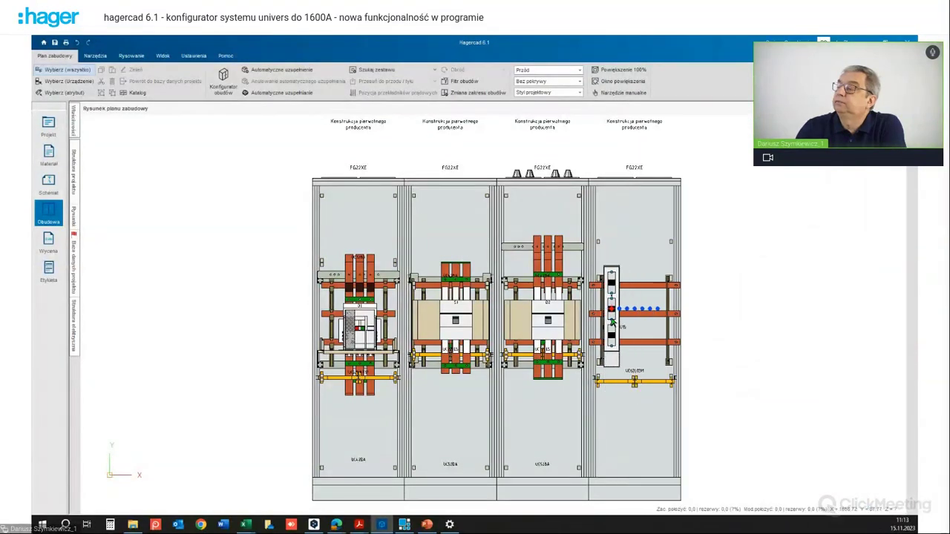
Step: Rotate the strip disconnectors by 180° and place them side by side on the busbars of the fourth cabinet section, starting at its left edge
left_click_drag(612, 321, 643, 318)
right_click(641, 317)
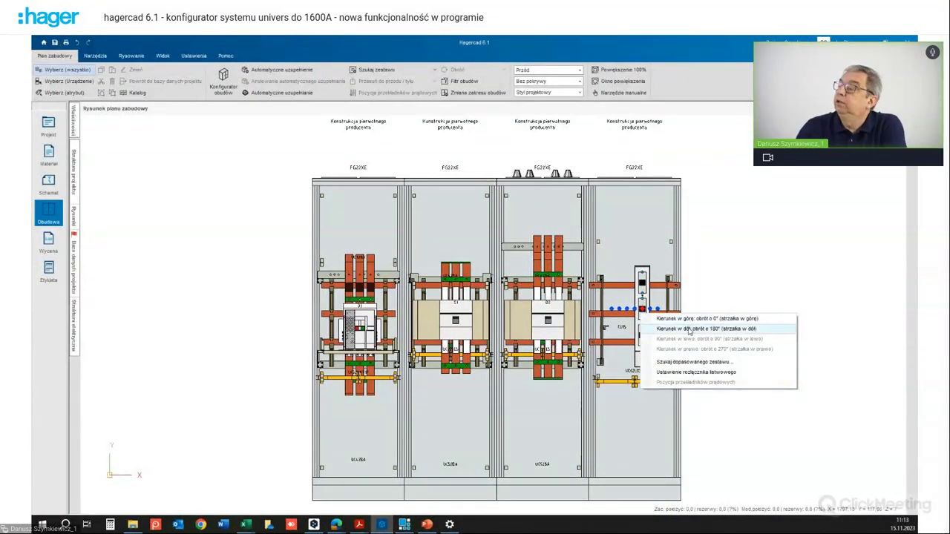
left_click(686, 331)
left_click_drag(643, 320, 604, 315)
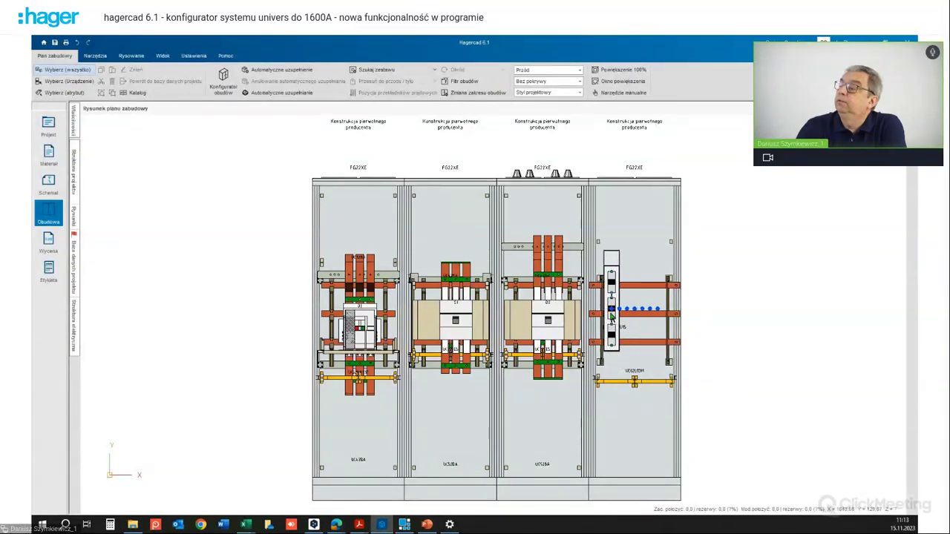
left_click(611, 318)
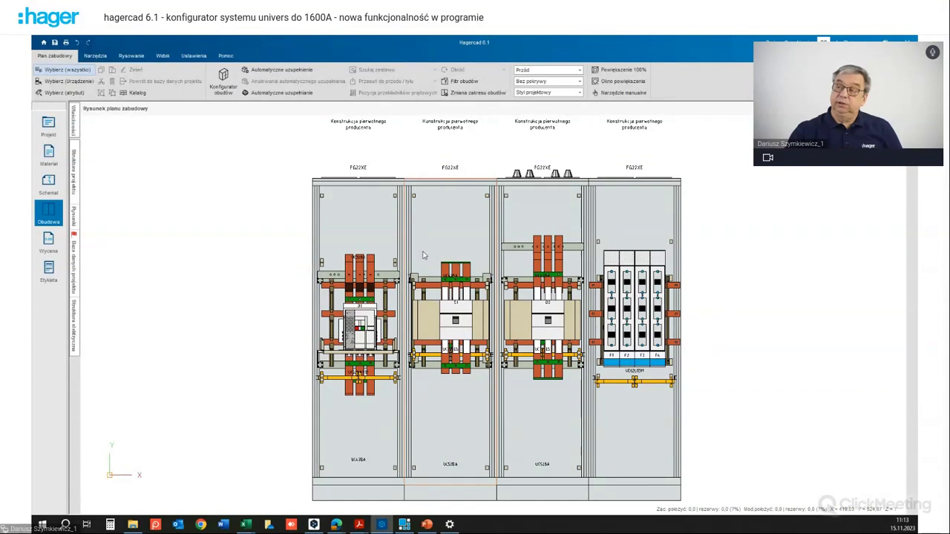
Step: Run the automatic completion of the enclosure, and in the Z pokrywą view fill the remaining empty spaces with blank covers (Wypełnij puste miejsca)
left_click(267, 70)
left_click(742, 441)
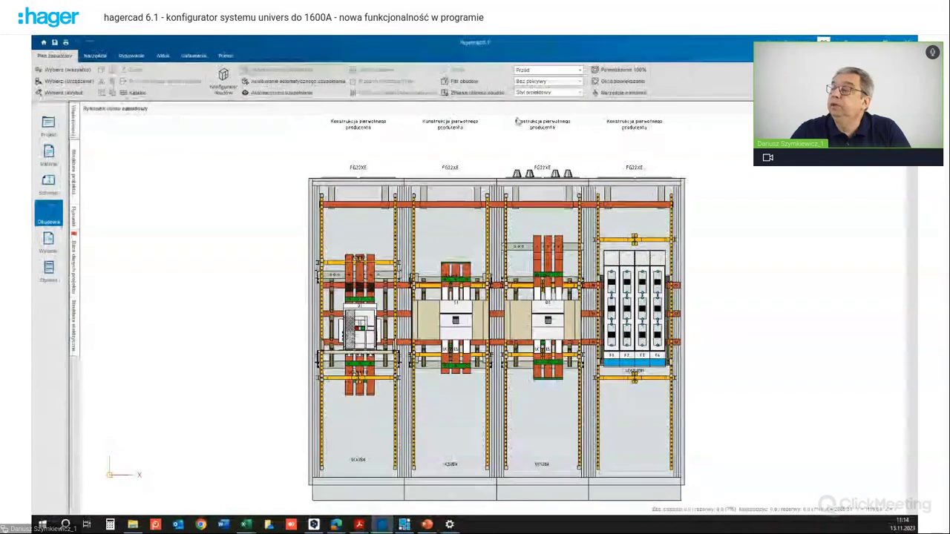
left_click(549, 81)
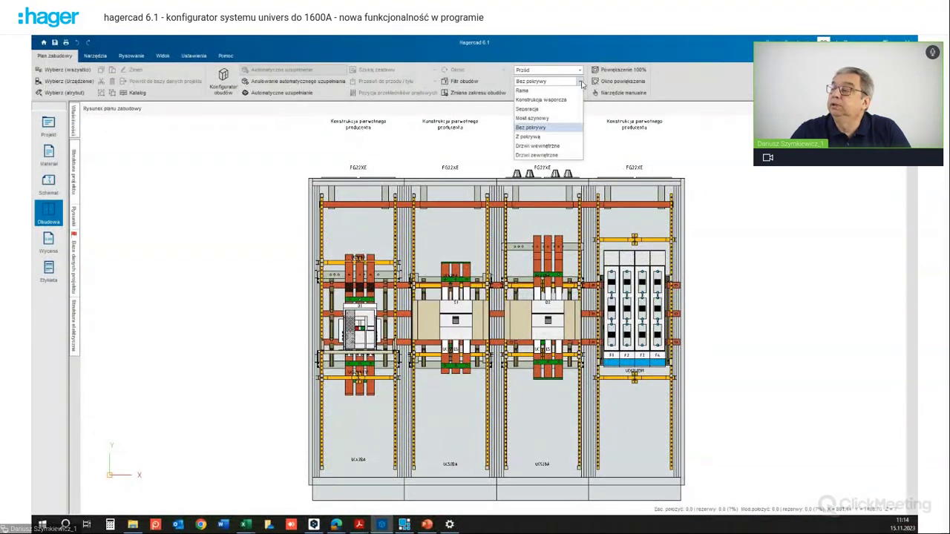
left_click(528, 136)
left_click(296, 93)
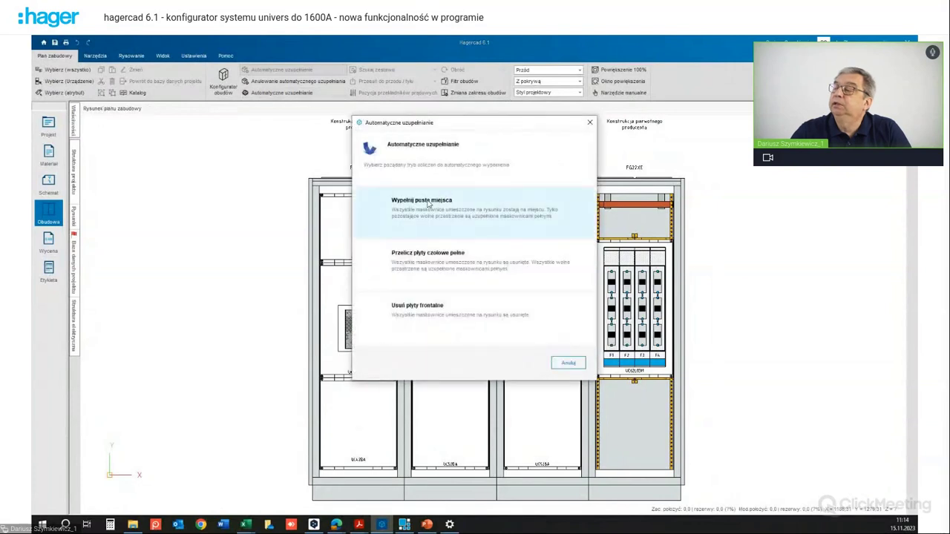
left_click(428, 204)
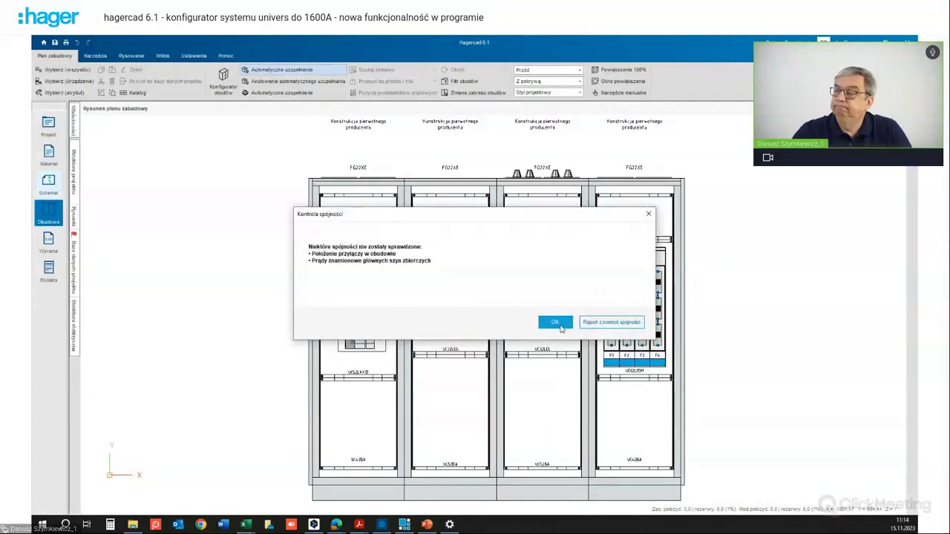
Step: Acknowledge the consistency notice and examine in the single-line diagram which supply system feeds the fuse disconnectors F1 to F4
left_click(556, 324)
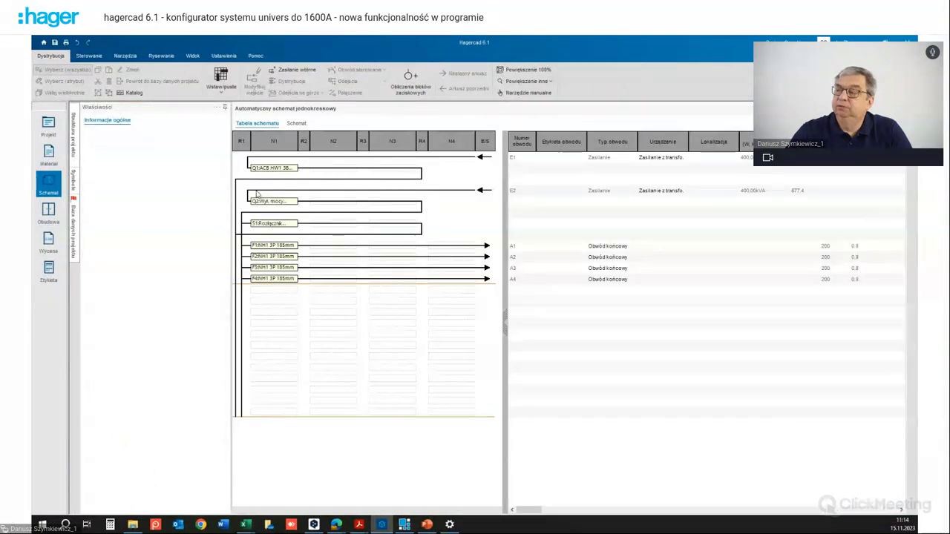
left_click(299, 125)
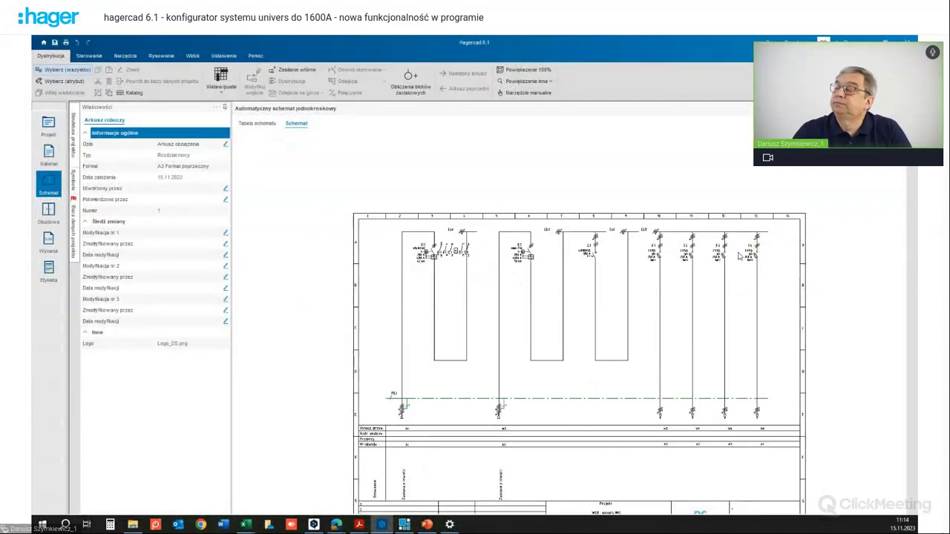
scroll(648, 236, "up", 1)
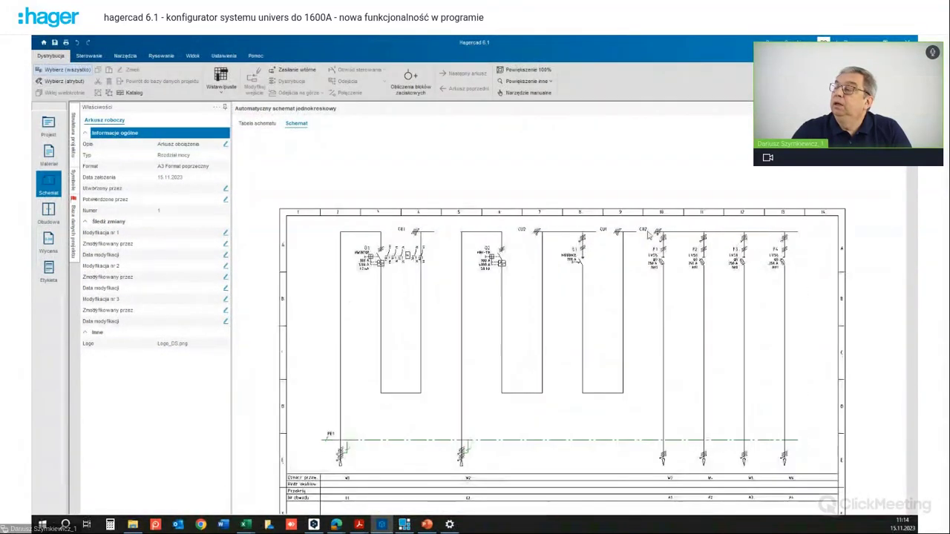
scroll(648, 235, "up", 2)
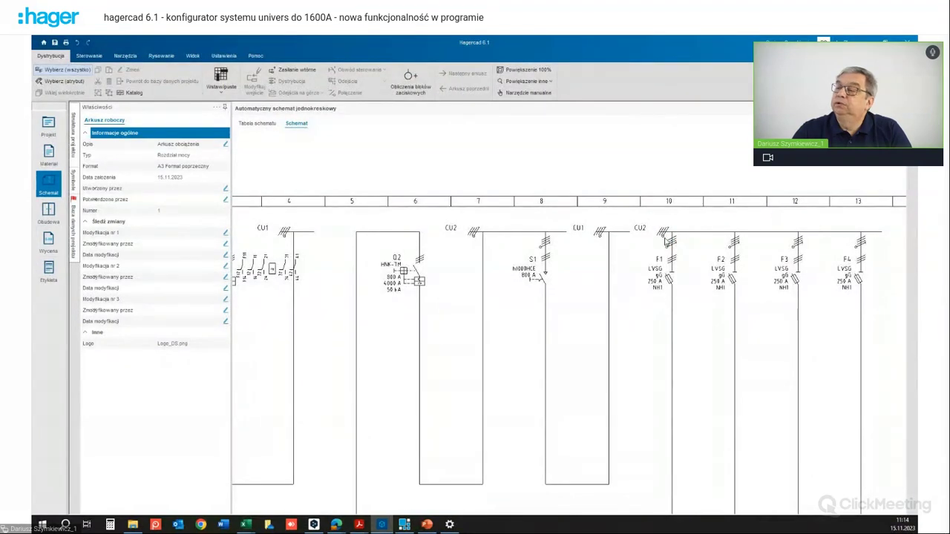
left_click(263, 124)
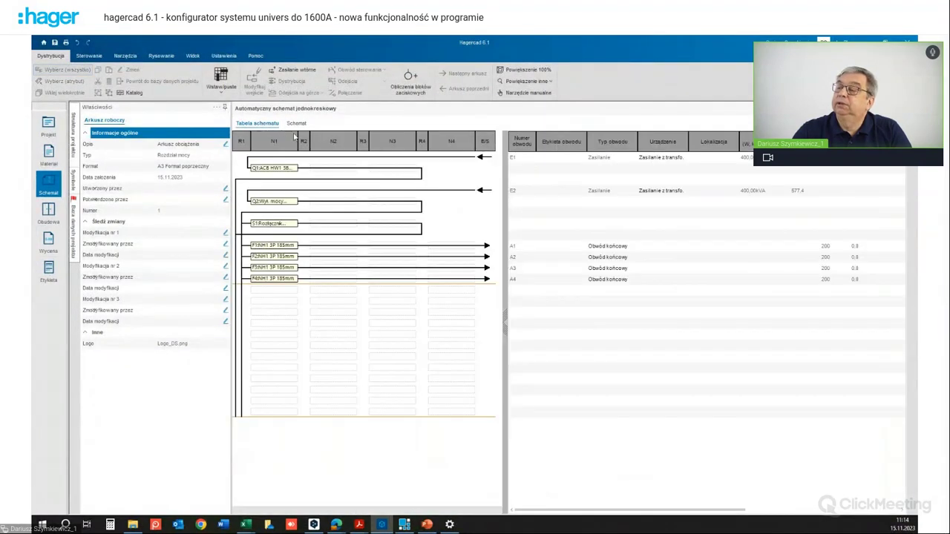
Step: Reassign the connection of fuse disconnector F1 to supply system CU1 (Zasilanie podstawowe 1)
left_click(260, 247)
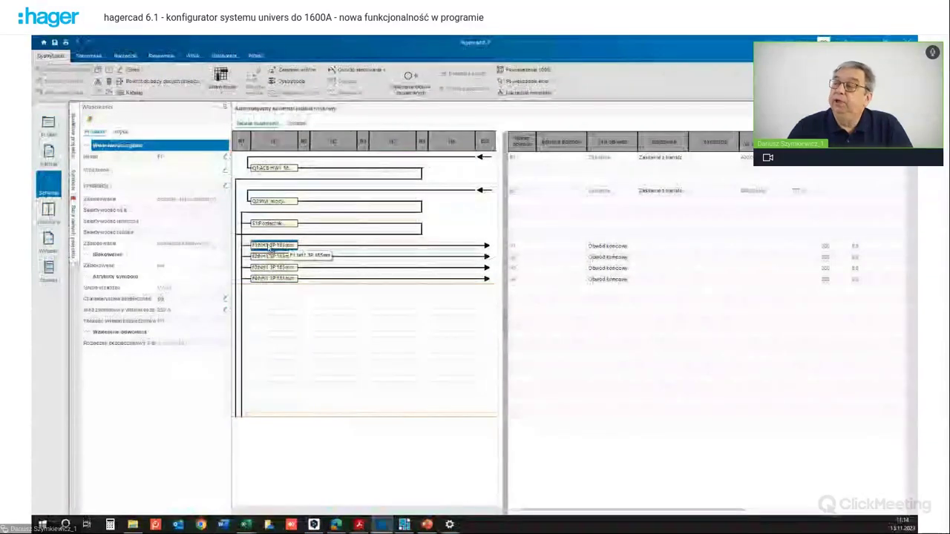
left_click(293, 83)
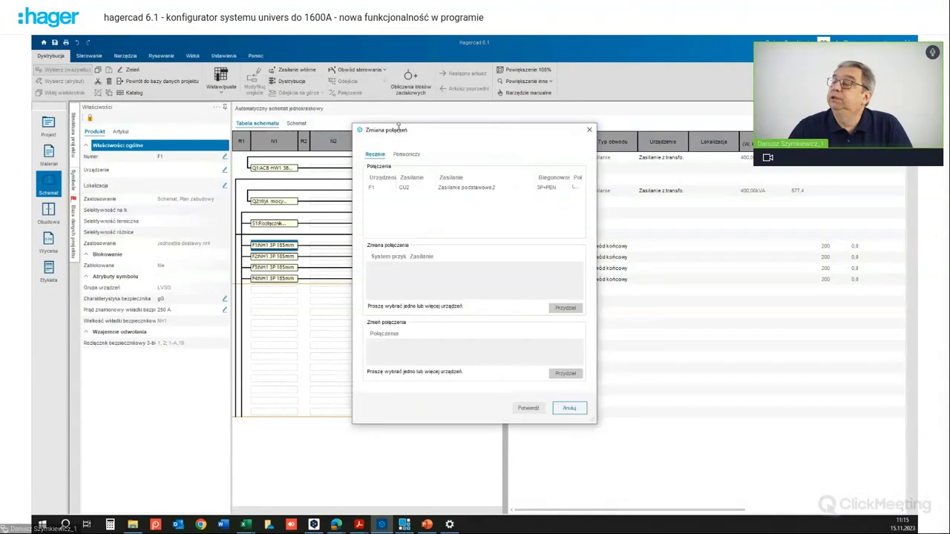
left_click(403, 189)
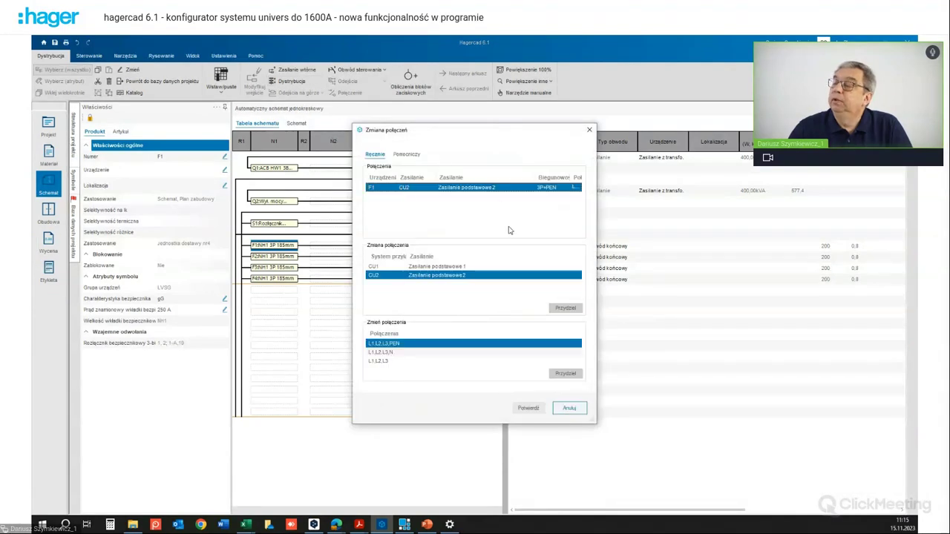
left_click(393, 267)
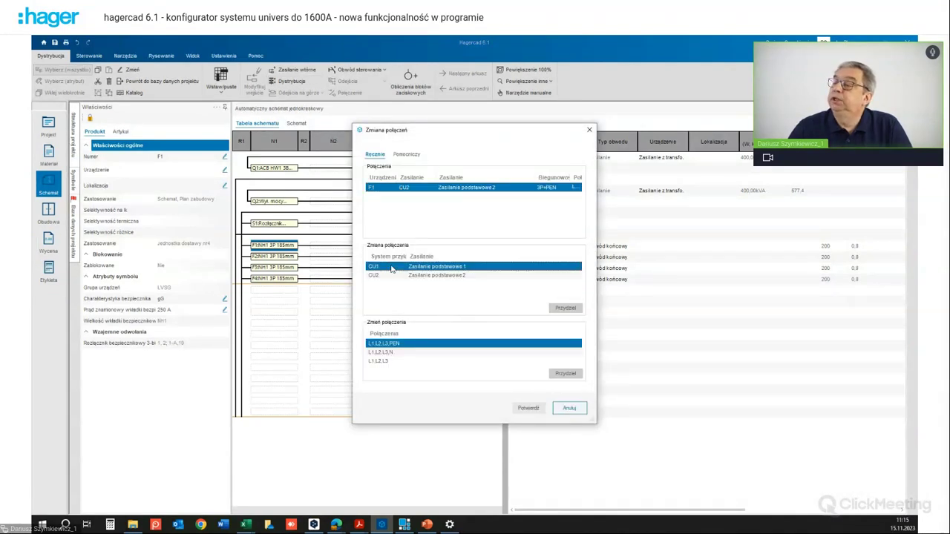
left_click(565, 308)
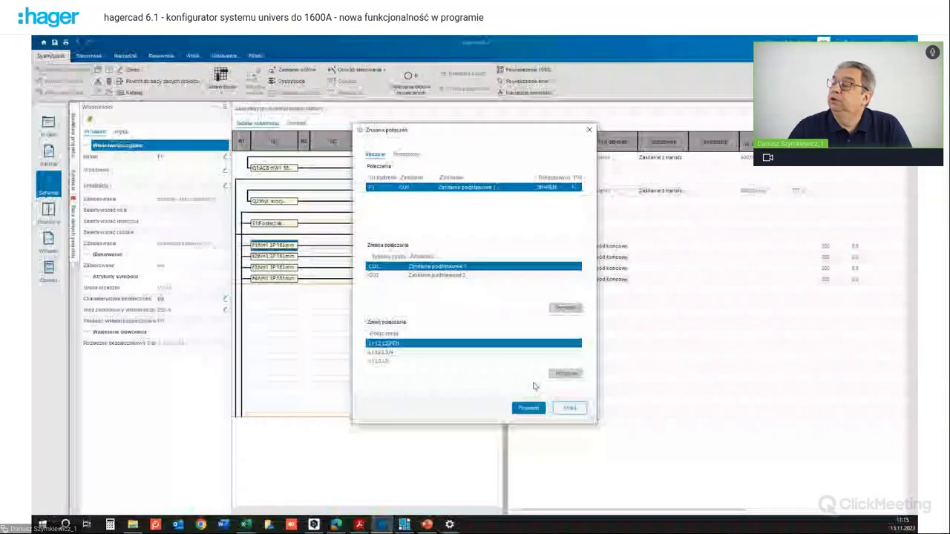
left_click(529, 408)
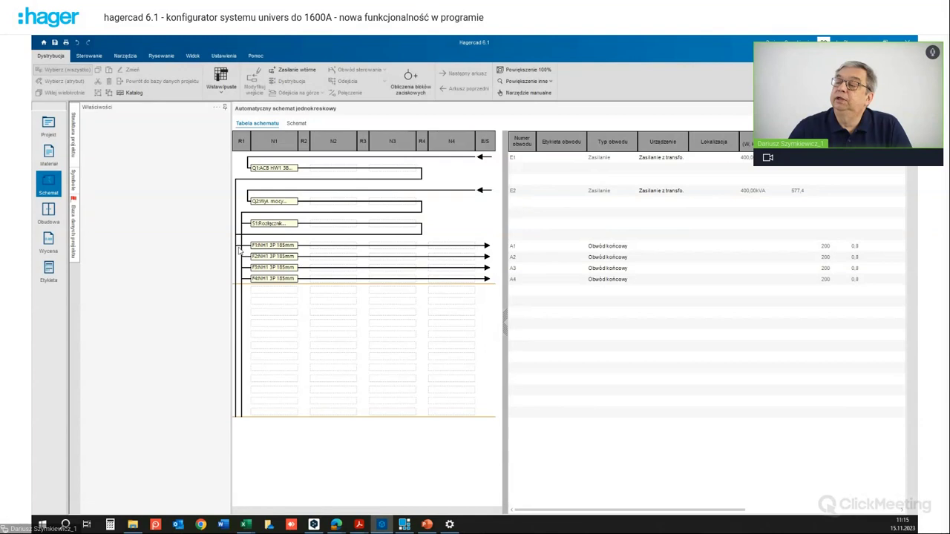
Step: Hide the properties pane and reassign fuse disconnectors F2, F3 and F4 together to supply system CU1 (Zasilanie podstawowe 1)
left_click(224, 109)
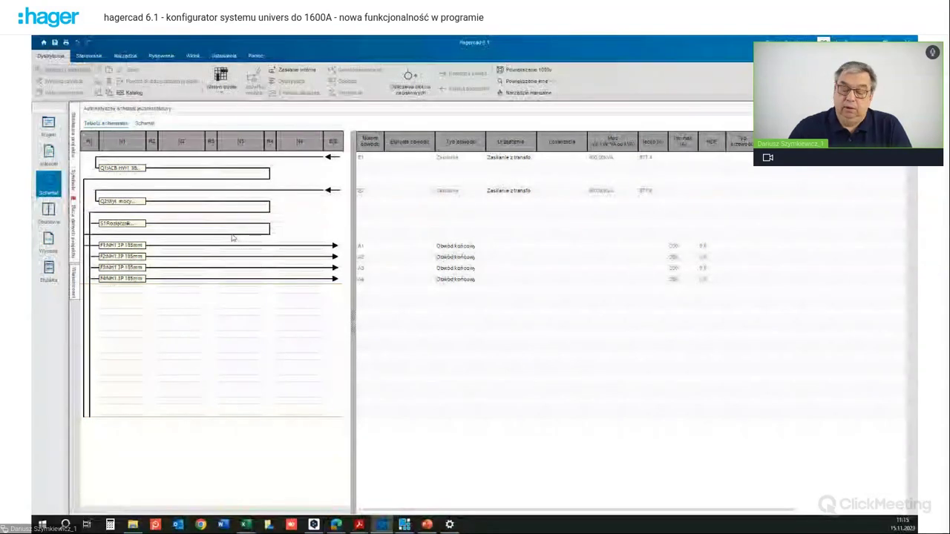
left_click(123, 269, "shift")
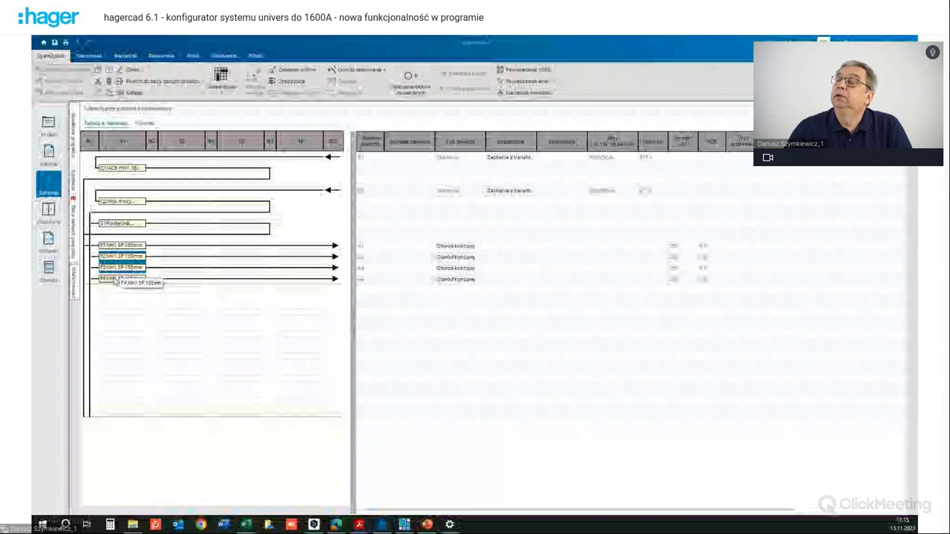
left_click(297, 82)
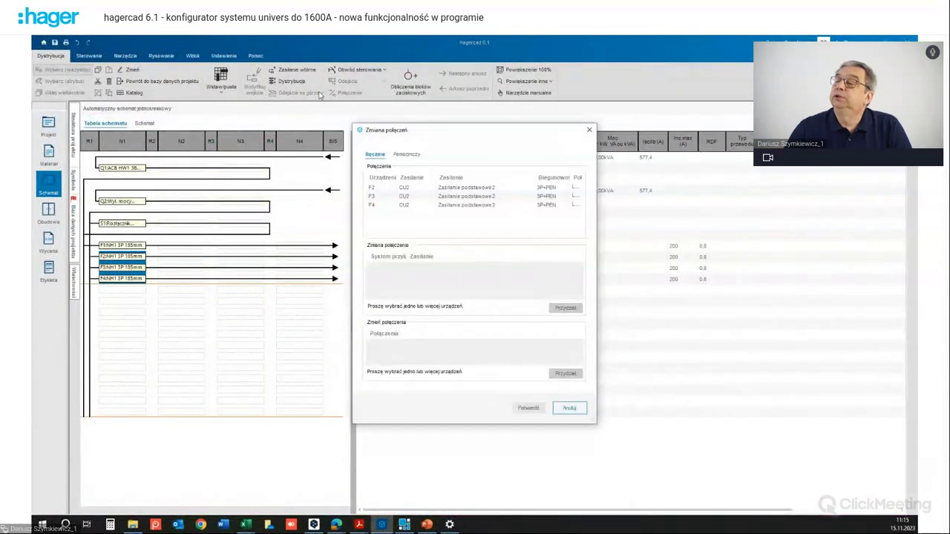
left_click(384, 188)
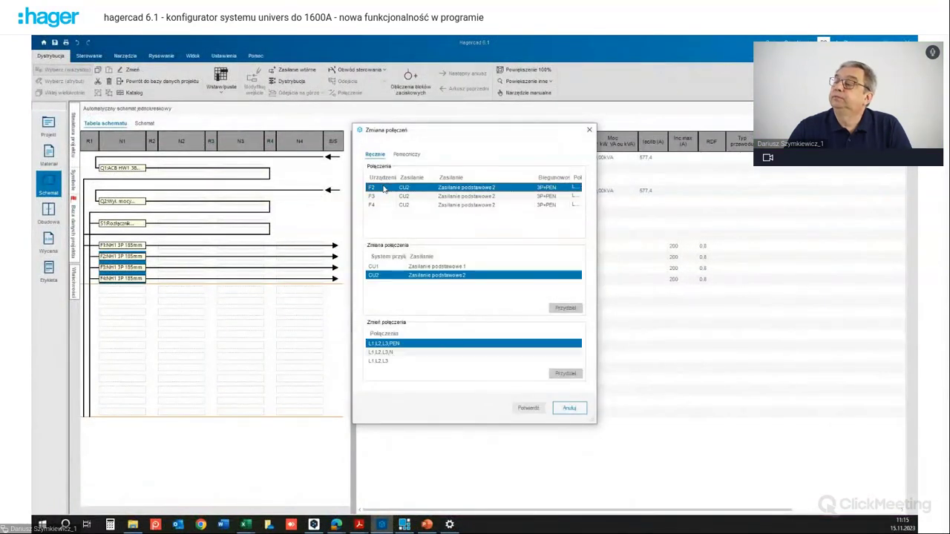
left_click(381, 197, "shift")
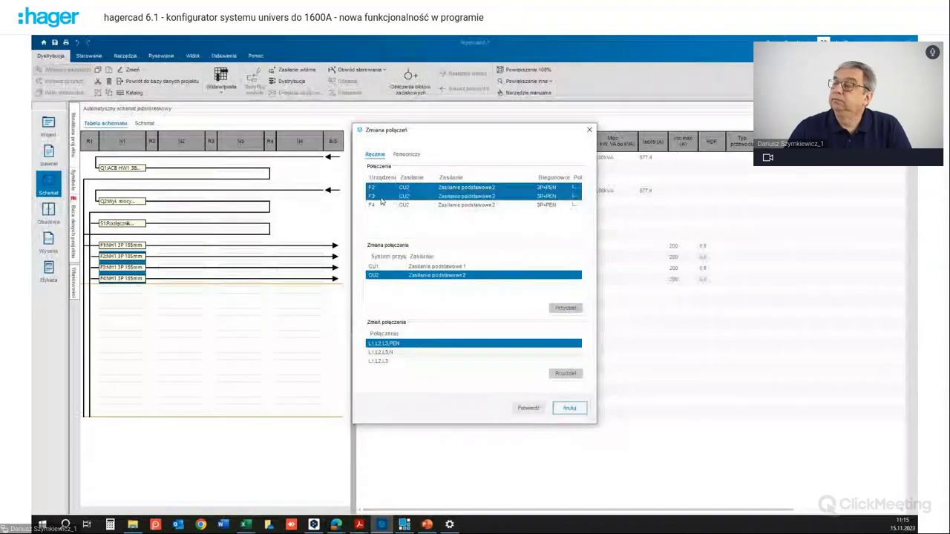
left_click(381, 204, "shift")
left_click(394, 266)
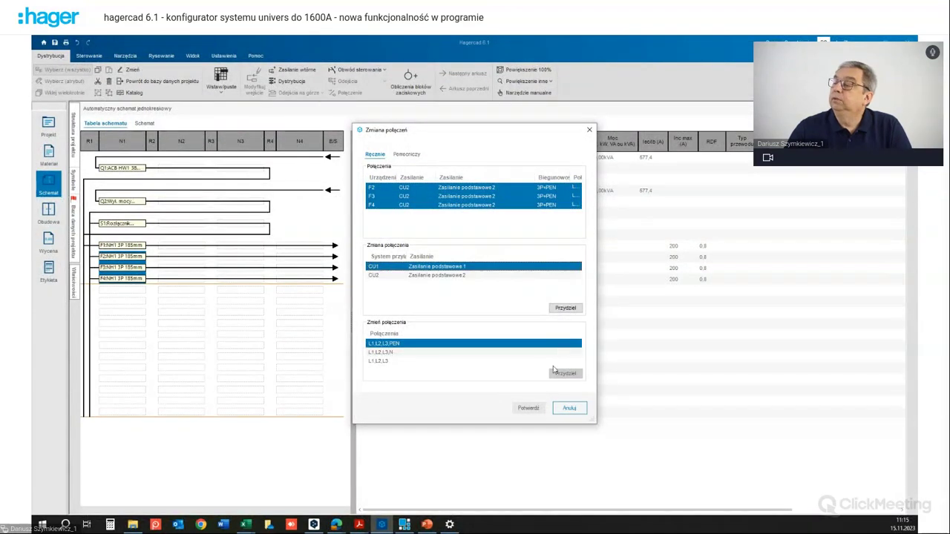
left_click(567, 307)
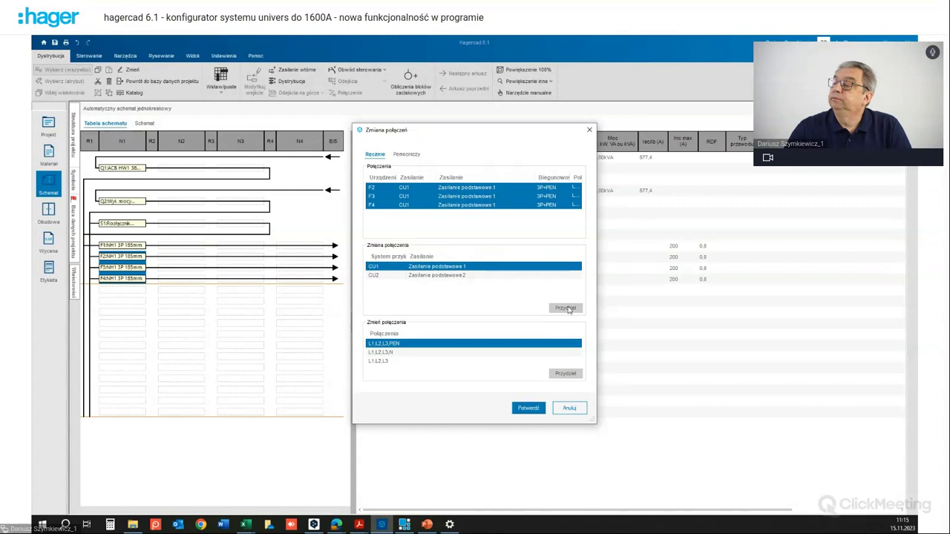
left_click(528, 408)
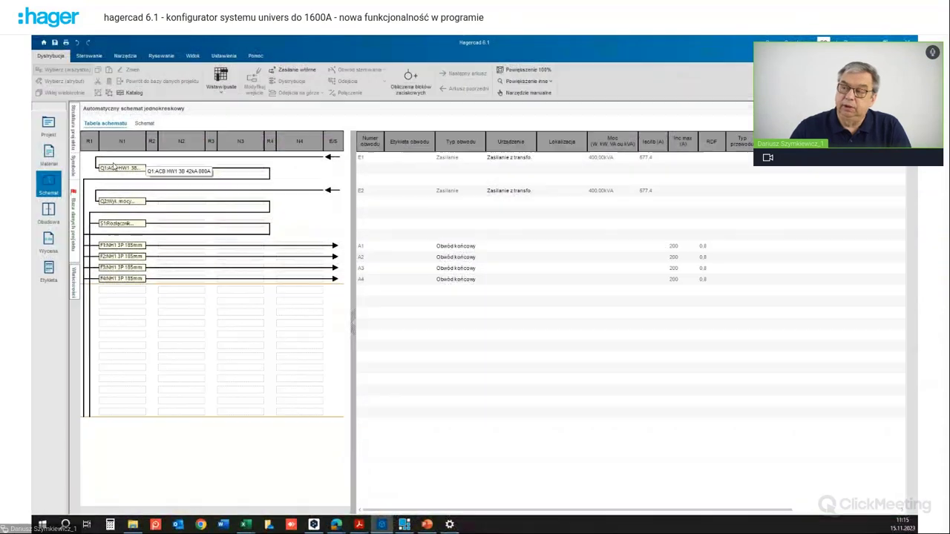
Step: Return to the enclosure layout drawing and run the consistency check (Kontrola spójności) on the project
left_click(78, 234)
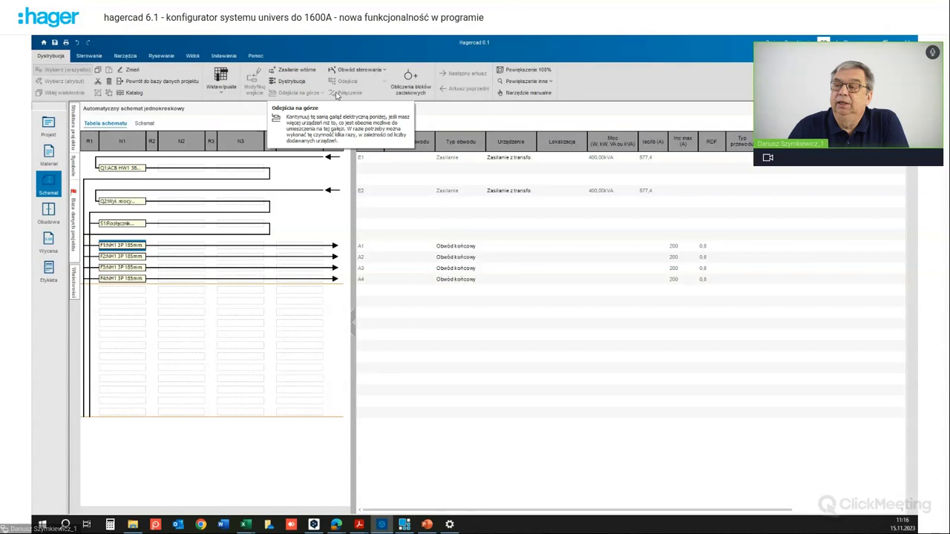
left_click(49, 218)
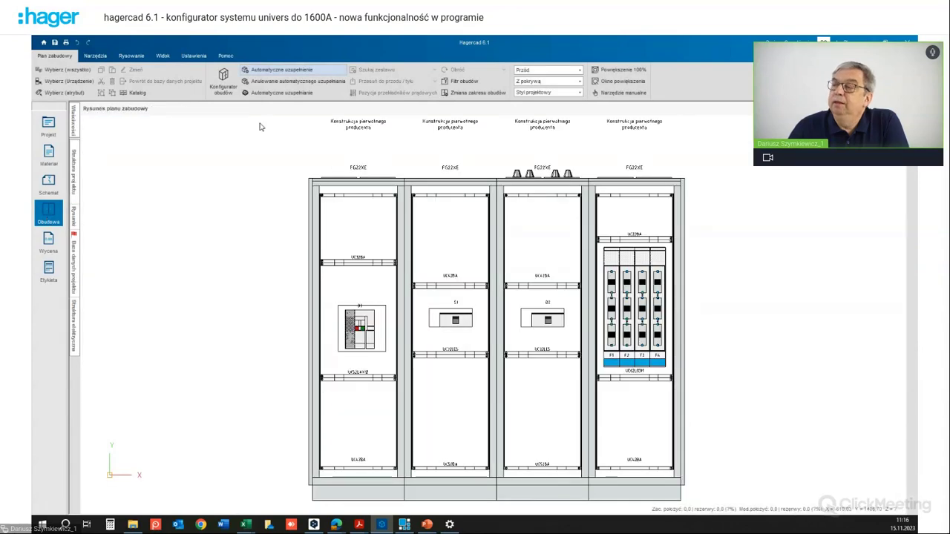
left_click(95, 56)
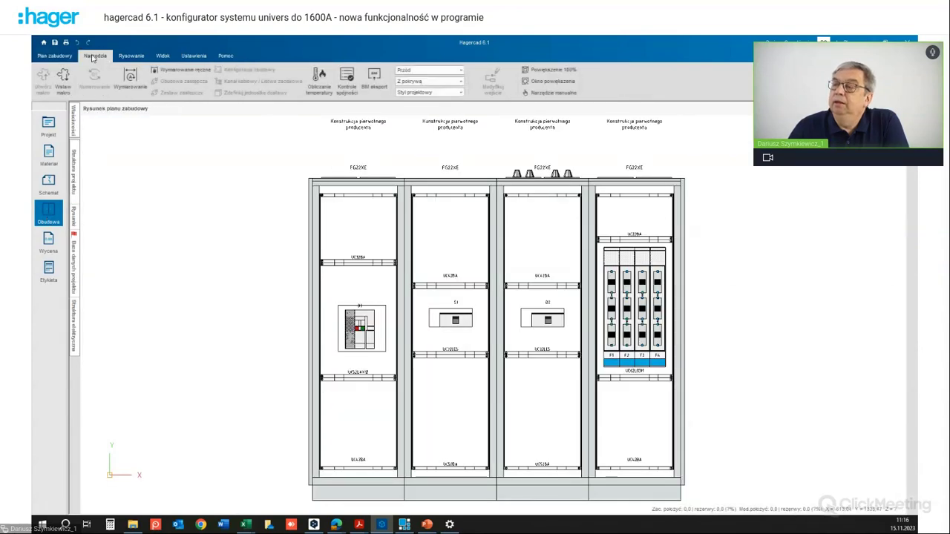
left_click(345, 79)
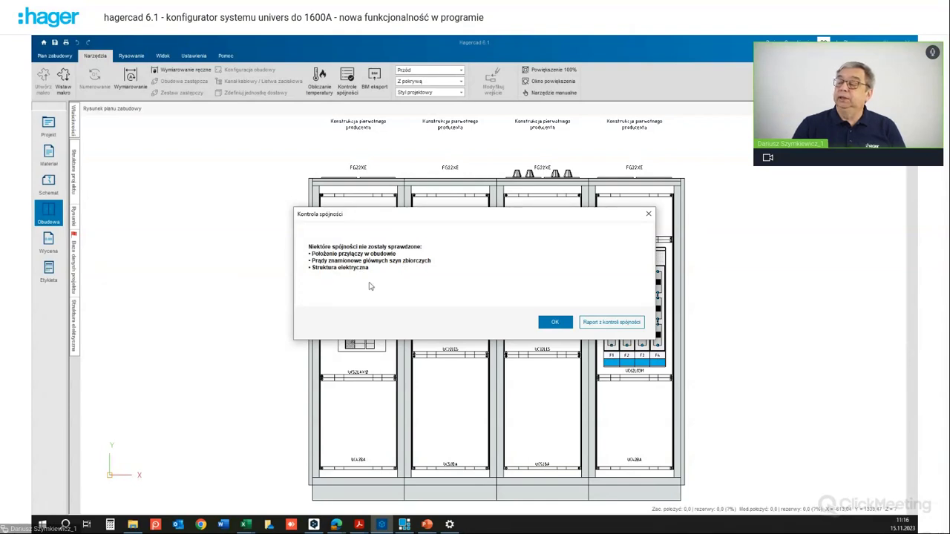
Step: Acknowledge the consistency notices, return to the single-line diagram and set the load current (Ib) of final circuit A1 to 50 A
left_click(565, 324)
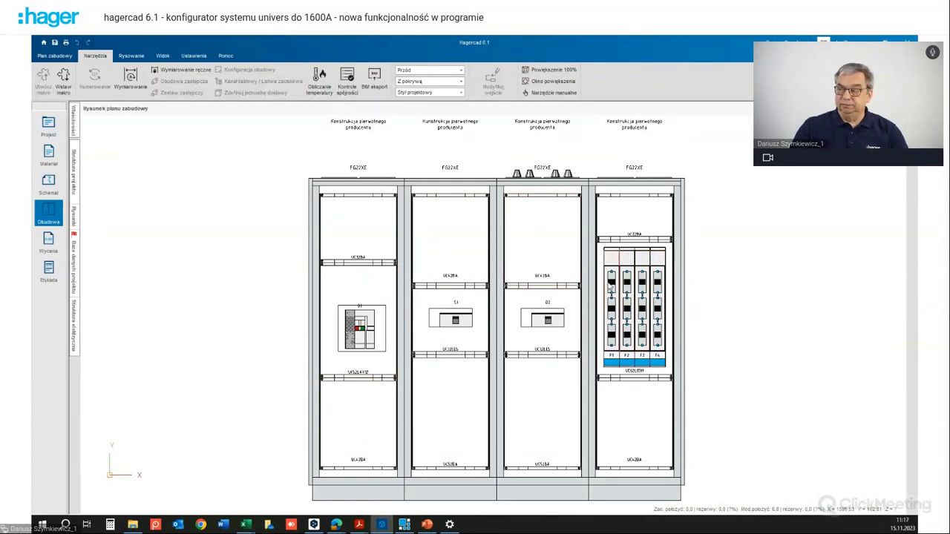
left_click(50, 187)
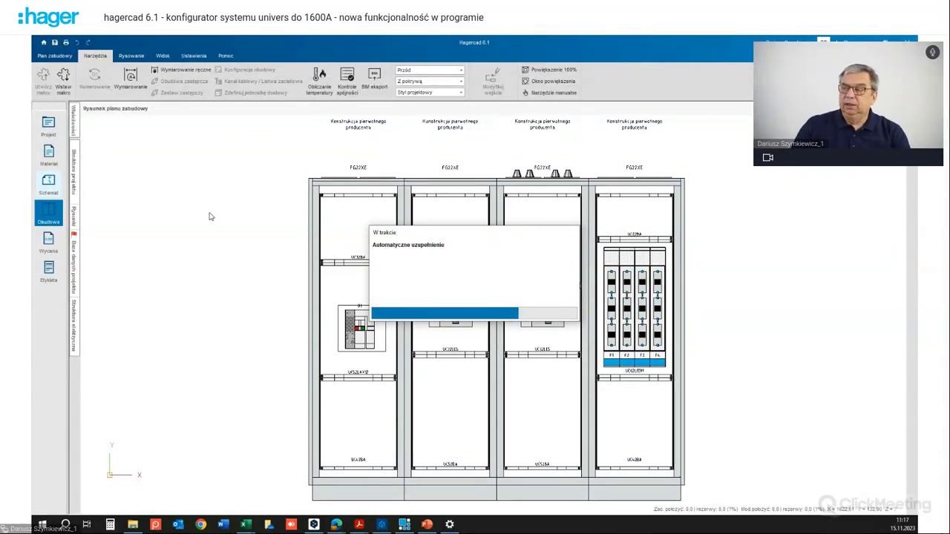
left_click(554, 322)
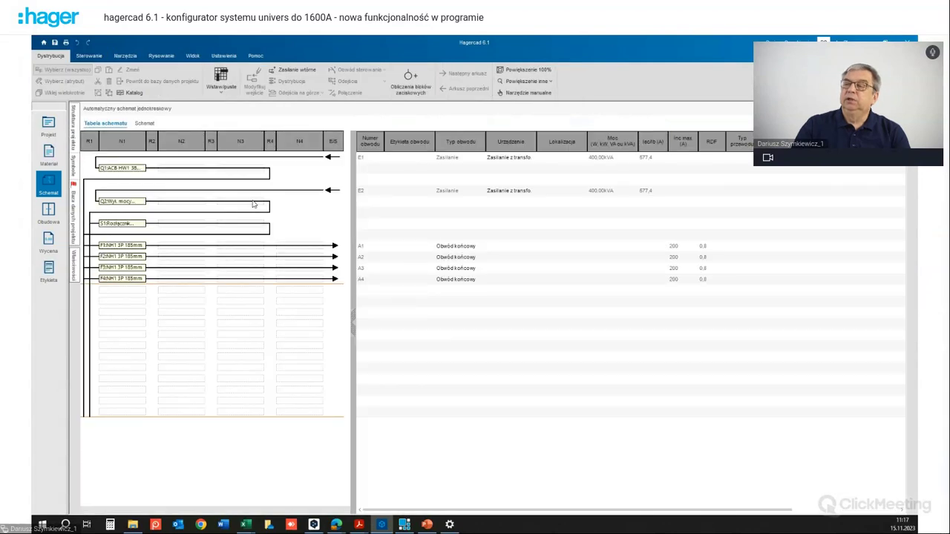
left_click(334, 246)
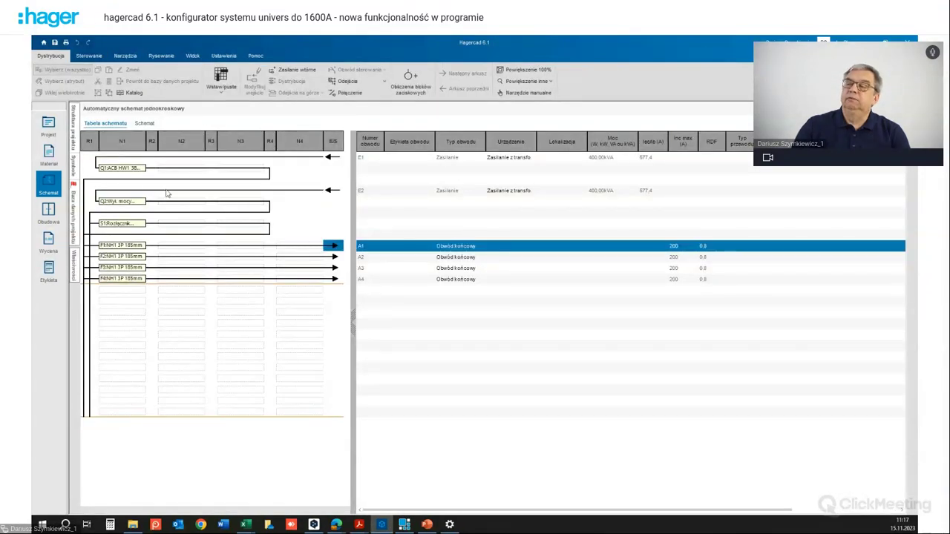
double_click(105, 240)
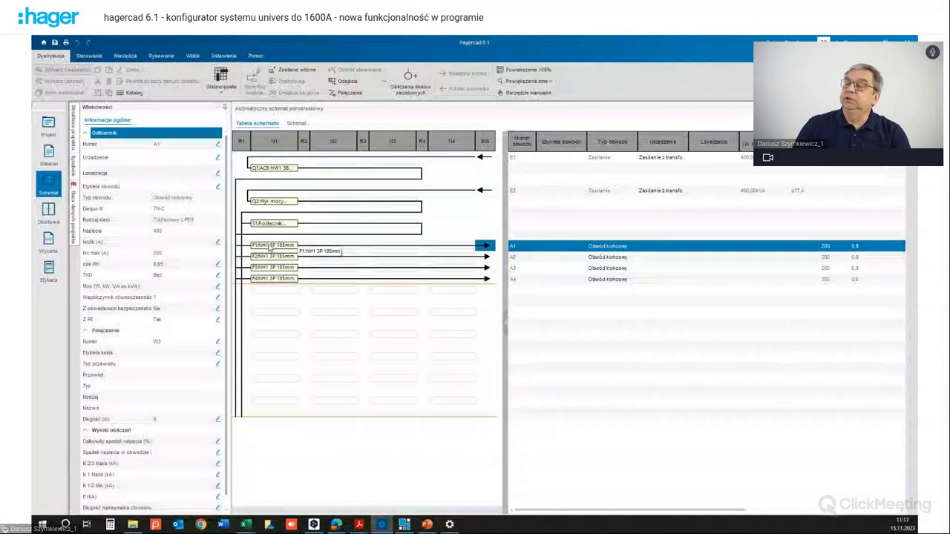
left_click(168, 244)
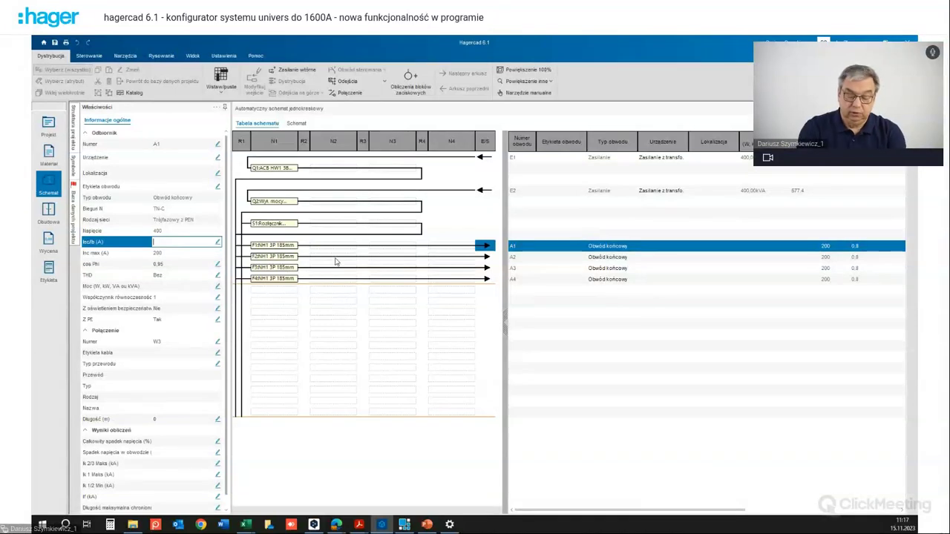
type("50")
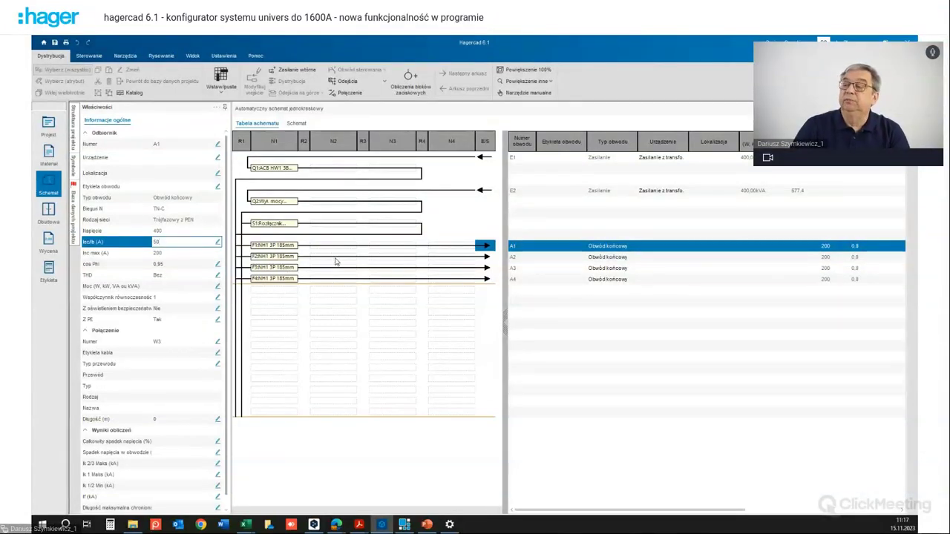
left_click(449, 256)
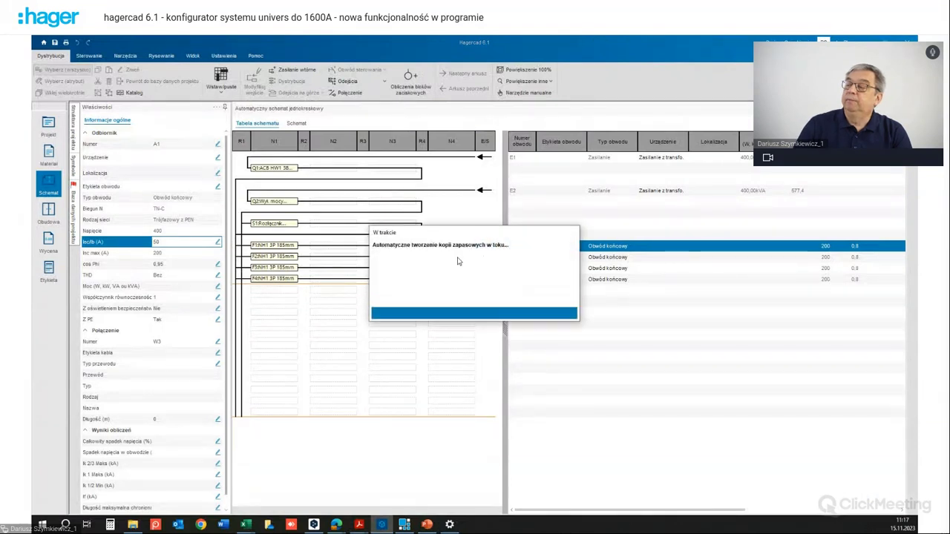
Step: Set the load current (Ib) of final circuits A2, A3 and A4 to 50 A each
left_click(483, 256)
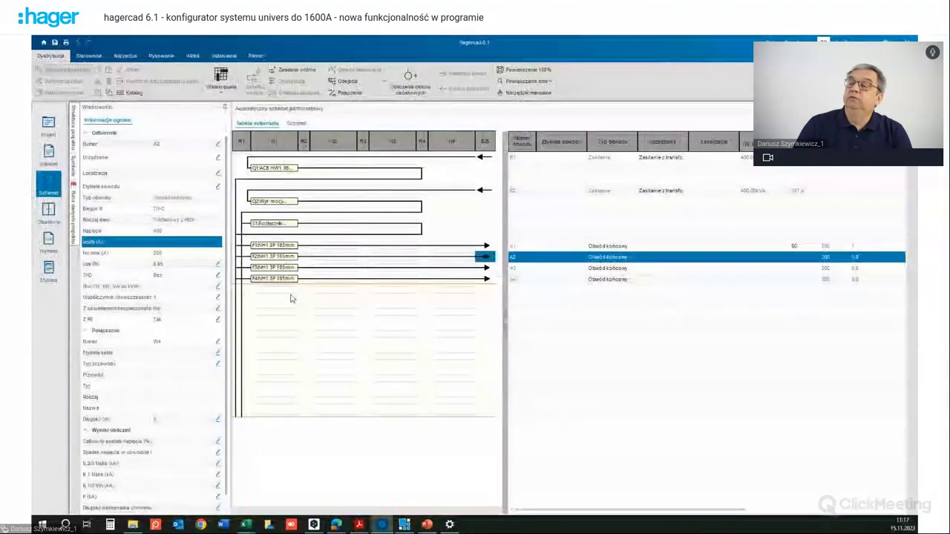
left_click(170, 243)
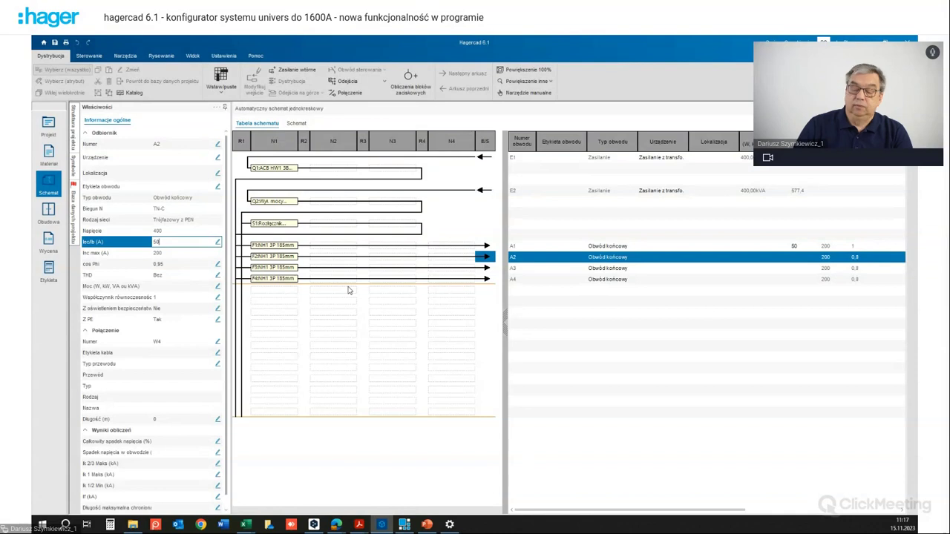
key("Return")
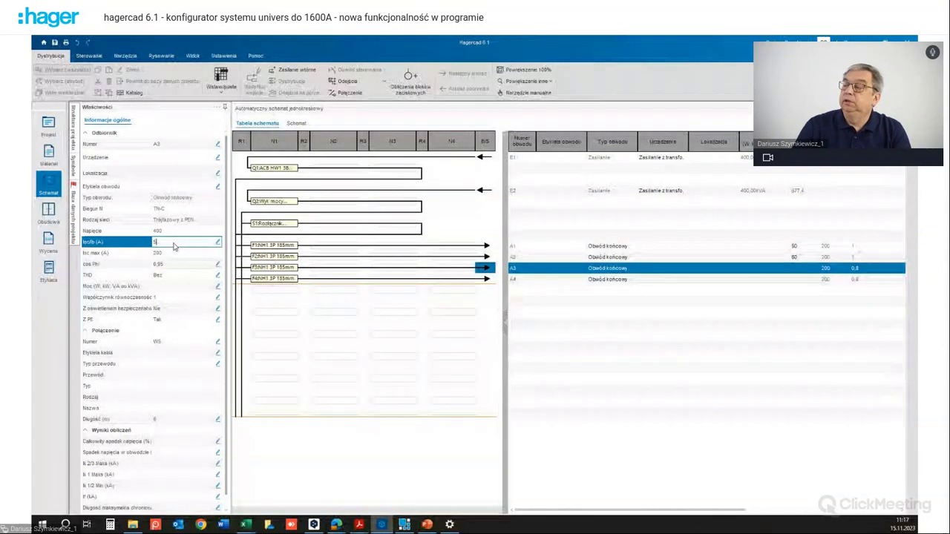
left_click(173, 247)
type("50")
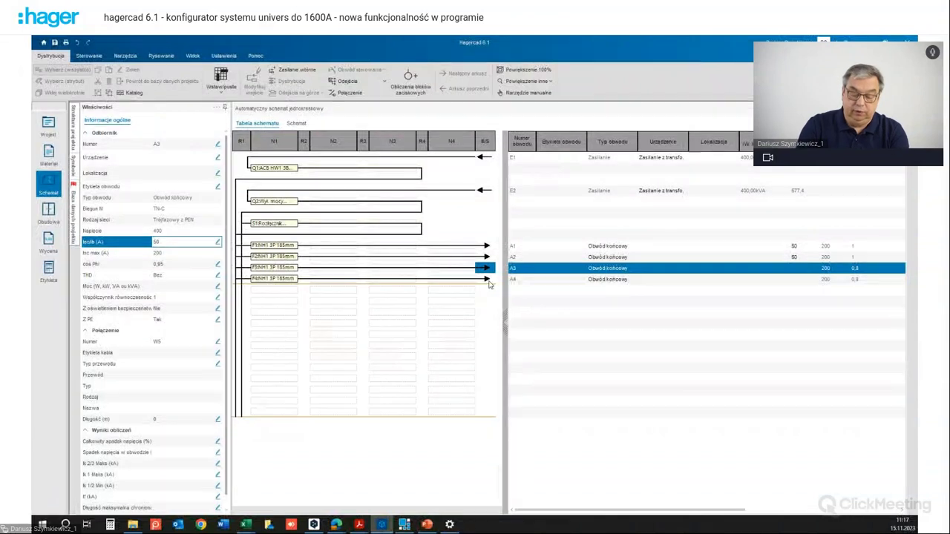
key("Return")
left_click(196, 245)
type("50")
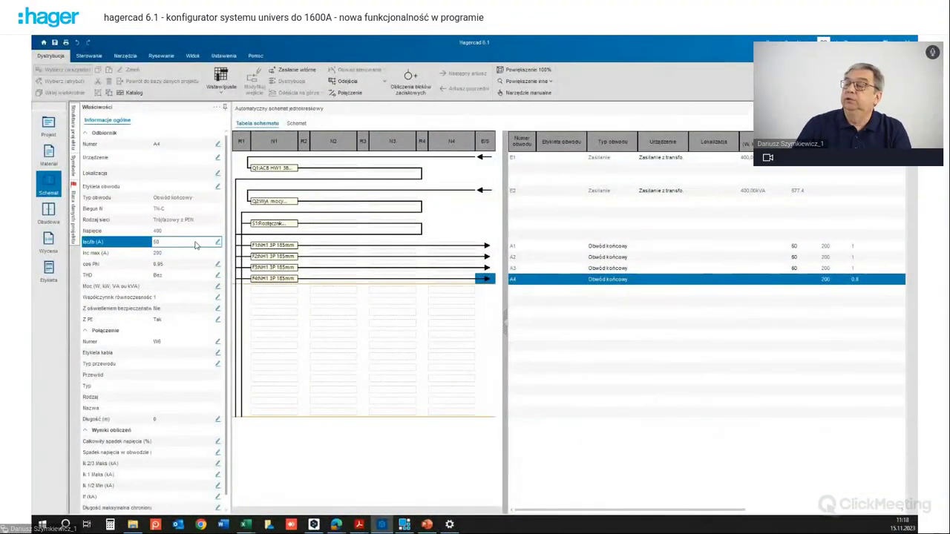
left_click(487, 293)
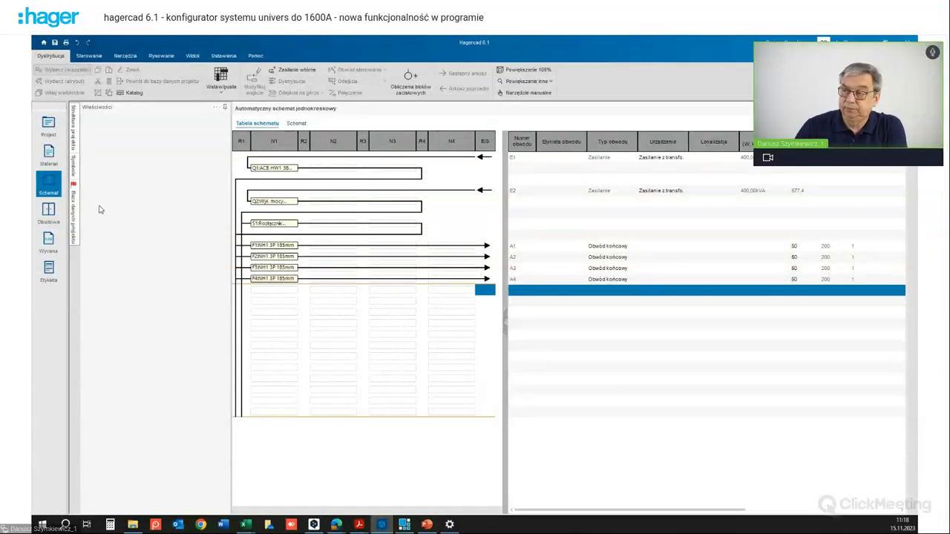
Step: Save the project and open the temperature calculation (Obliczanie temperatury) from the enclosure layout, acknowledging the consistency notice
left_click(55, 42)
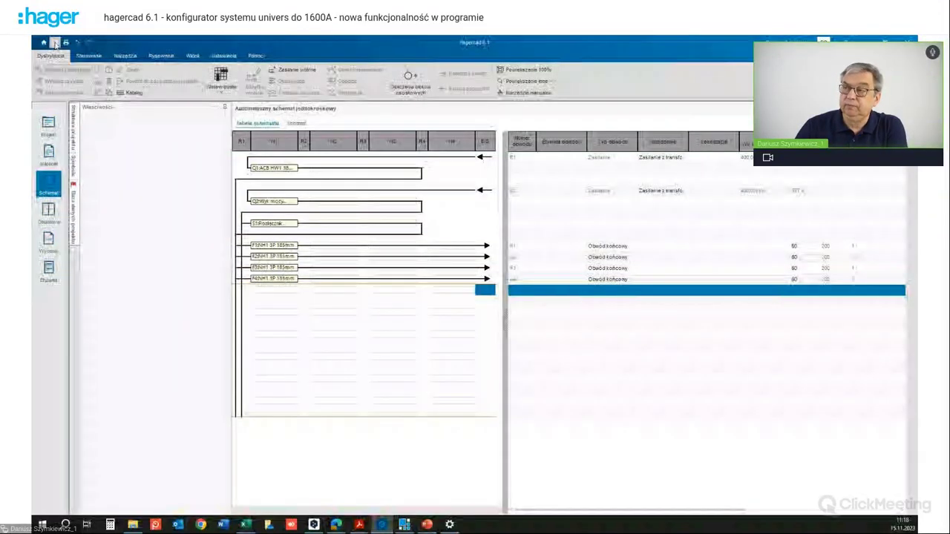
left_click(48, 212)
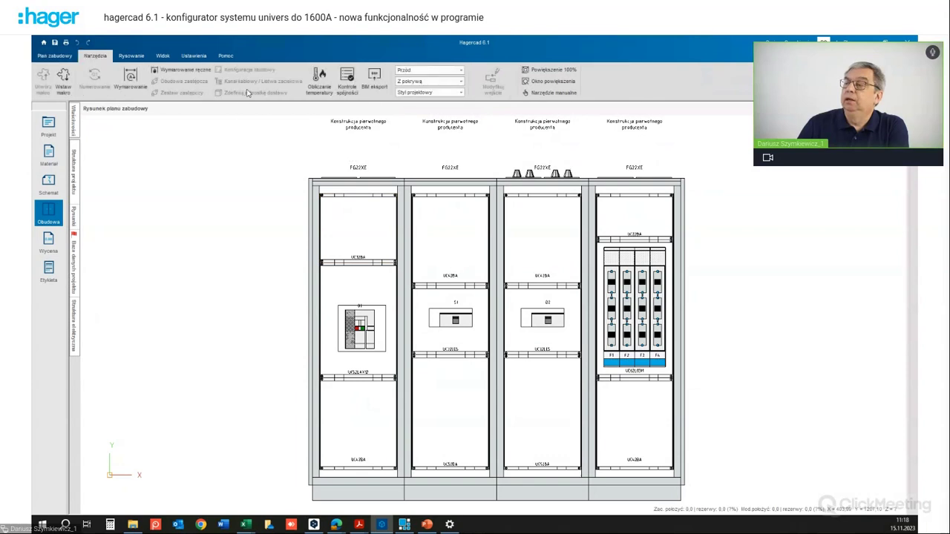
left_click(345, 84)
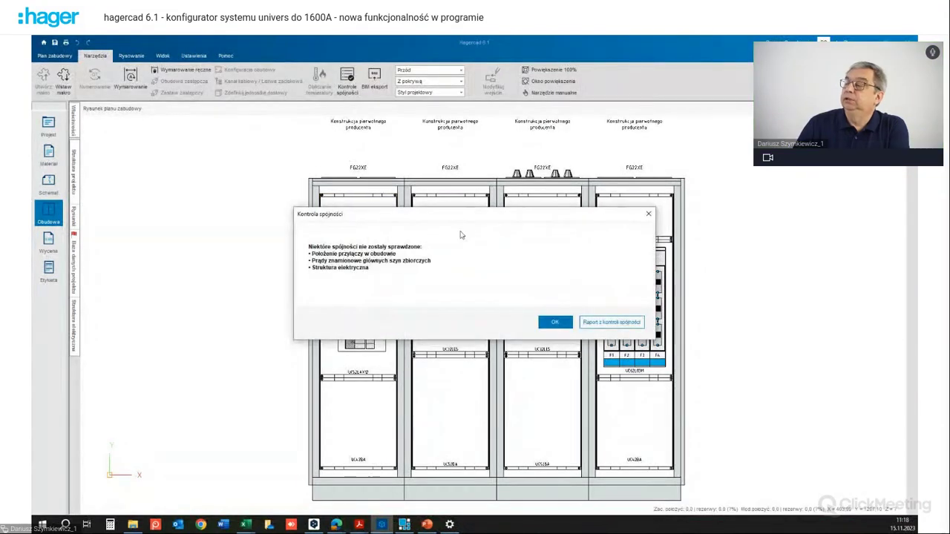
left_click(555, 326)
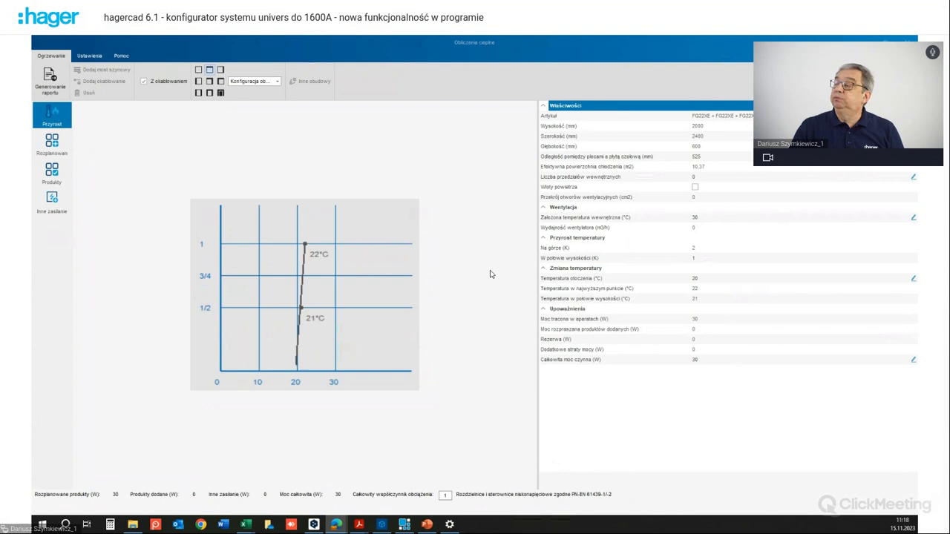
Step: Set the ambient temperature (Temperatura otoczenia) to 25 °C and the assumed internal temperature (Założona temperatura wewnętrzna) to 40 °C
left_click(705, 278)
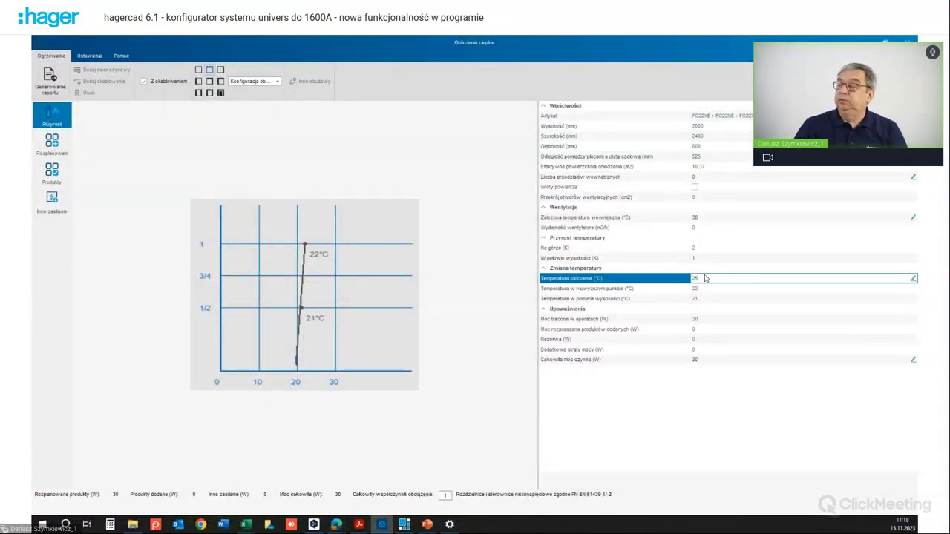
type("25")
left_click(769, 320)
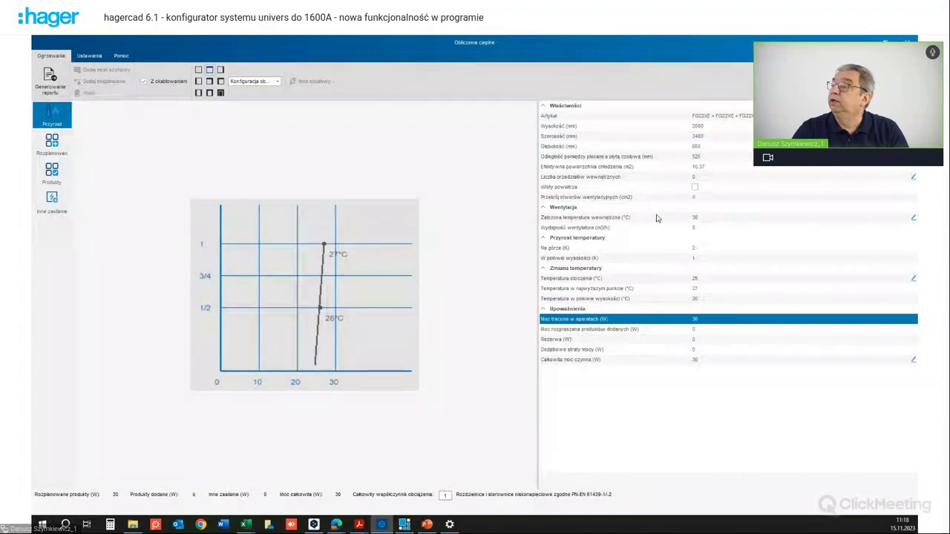
left_click(705, 217)
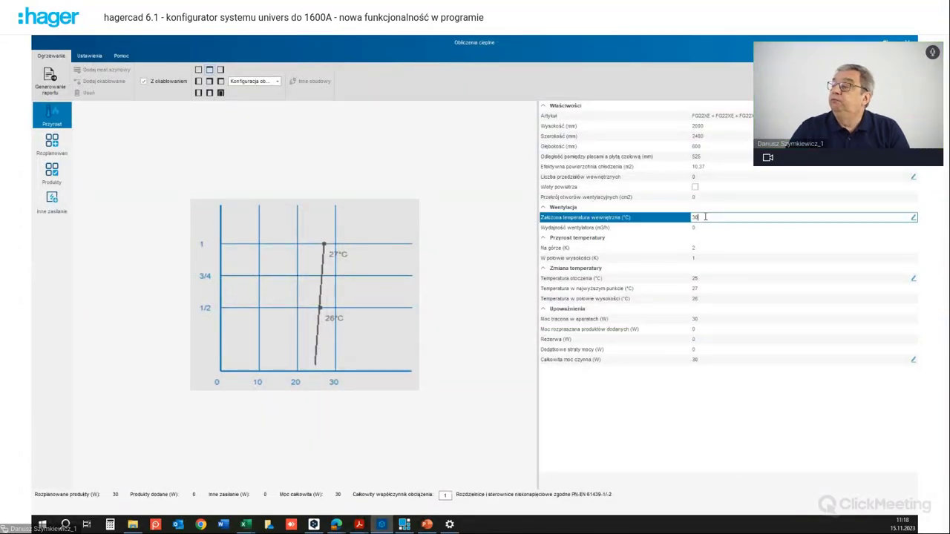
double_click(697, 216)
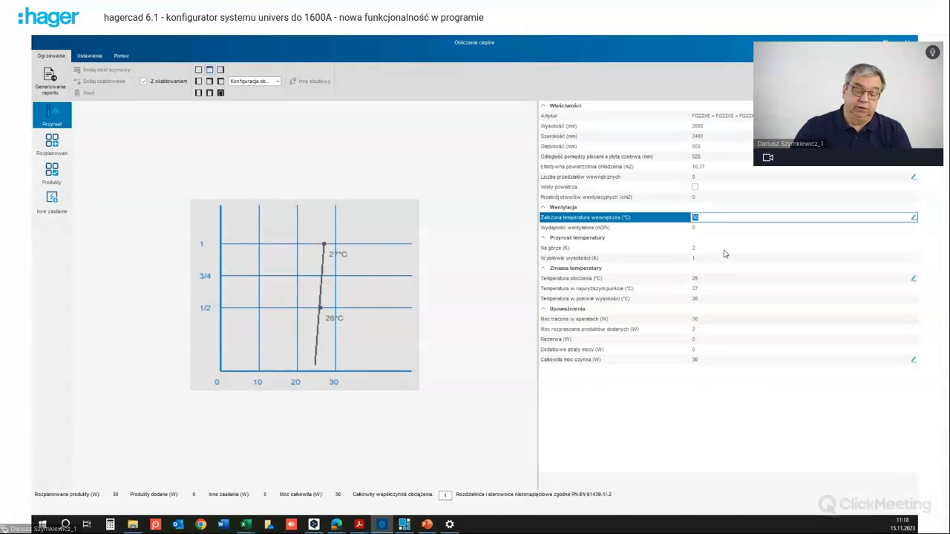
type("40")
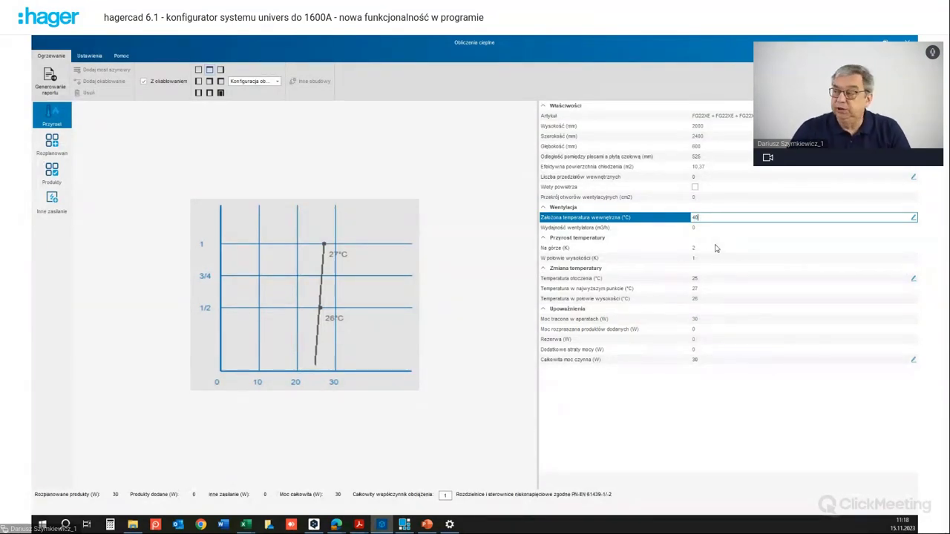
left_click(740, 433)
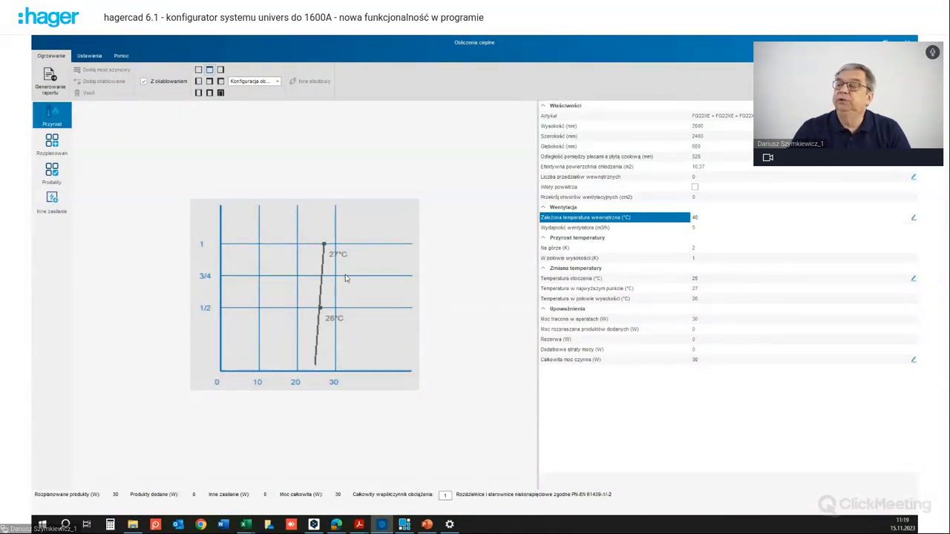
Step: Examine the power losses of the laid-out supply and distribution devices, narrowing the coefficient column in both tables, and review the enclosure mounting options
left_click(52, 145)
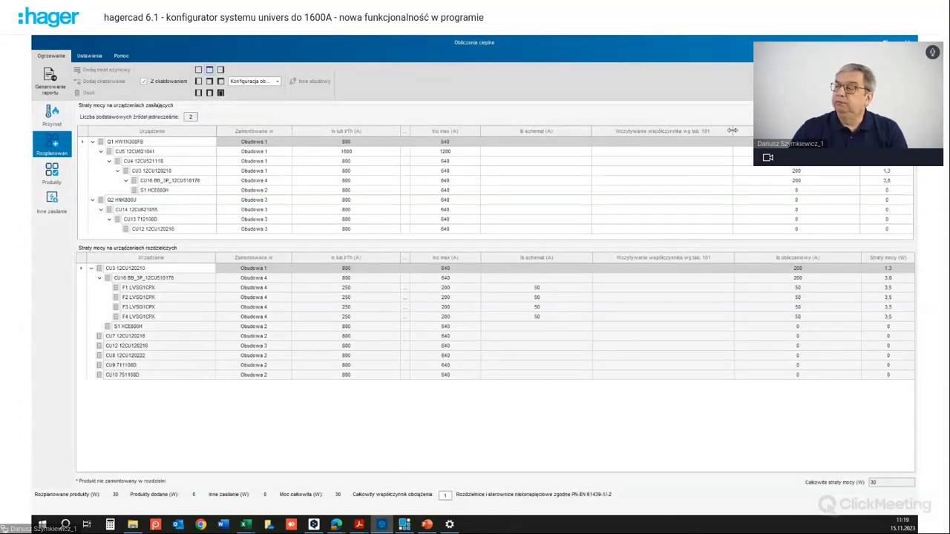
left_click_drag(731, 131, 687, 131)
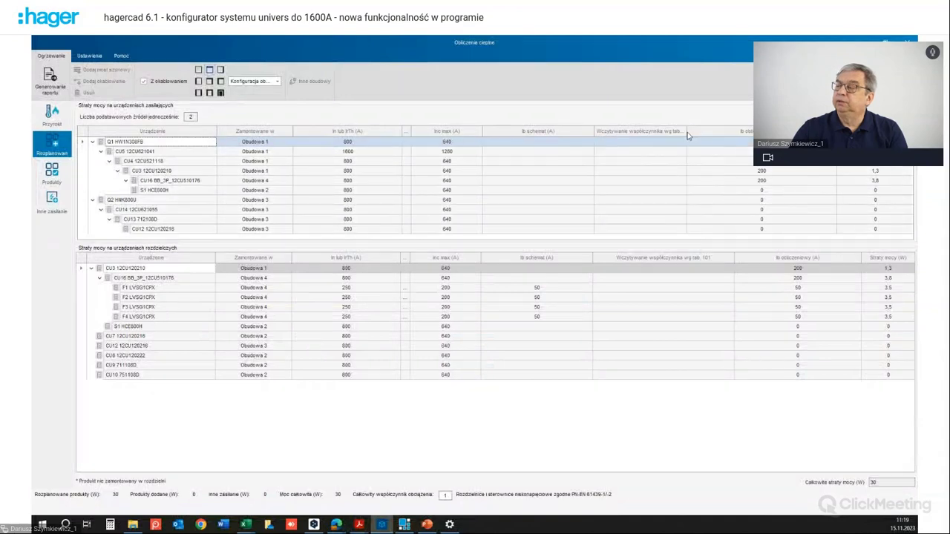
left_click_drag(734, 257, 637, 256)
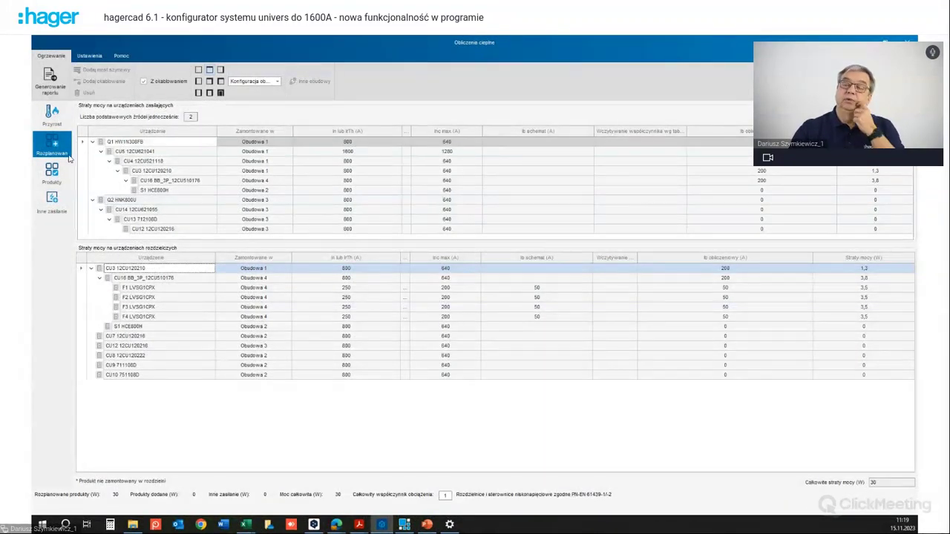
left_click(210, 70)
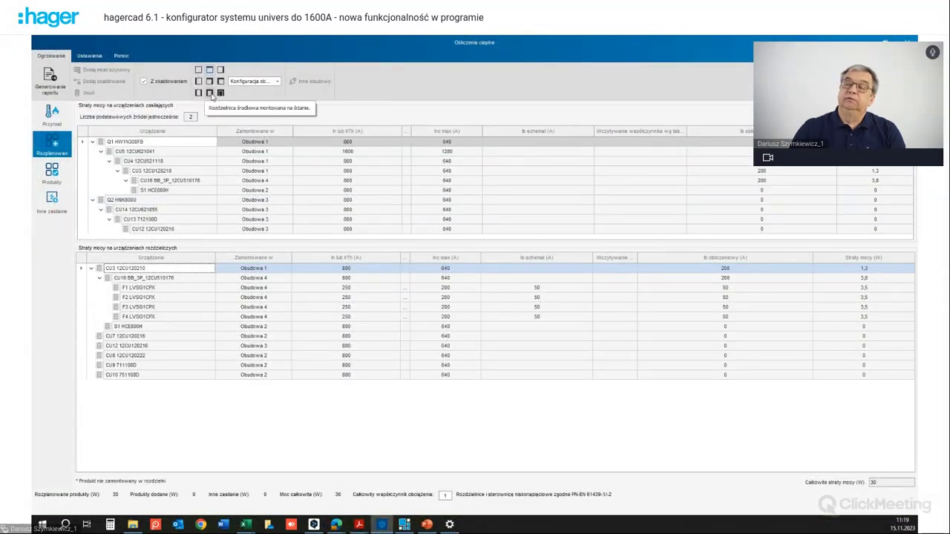
left_click(211, 94)
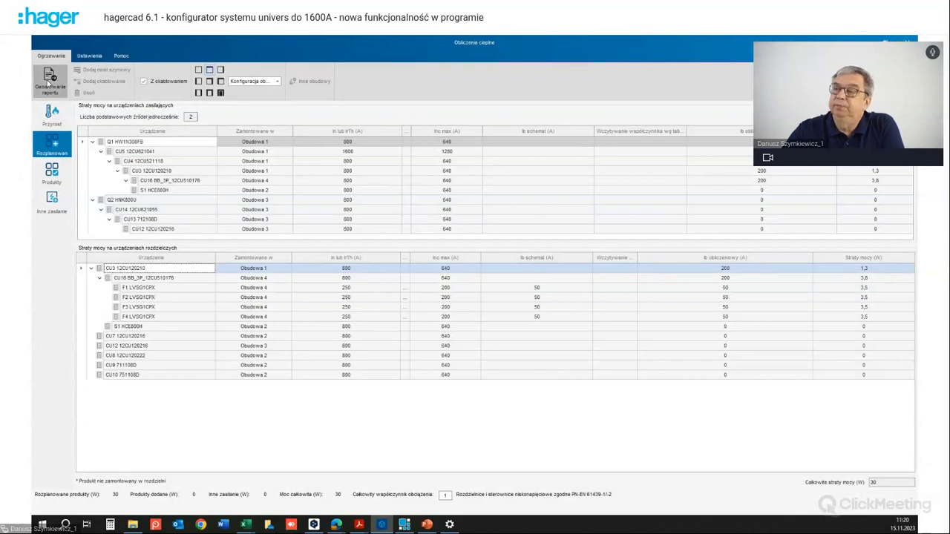
Step: Generate the heating report, close the thermal calculation and look for the report among the project structure's documents
left_click(49, 80)
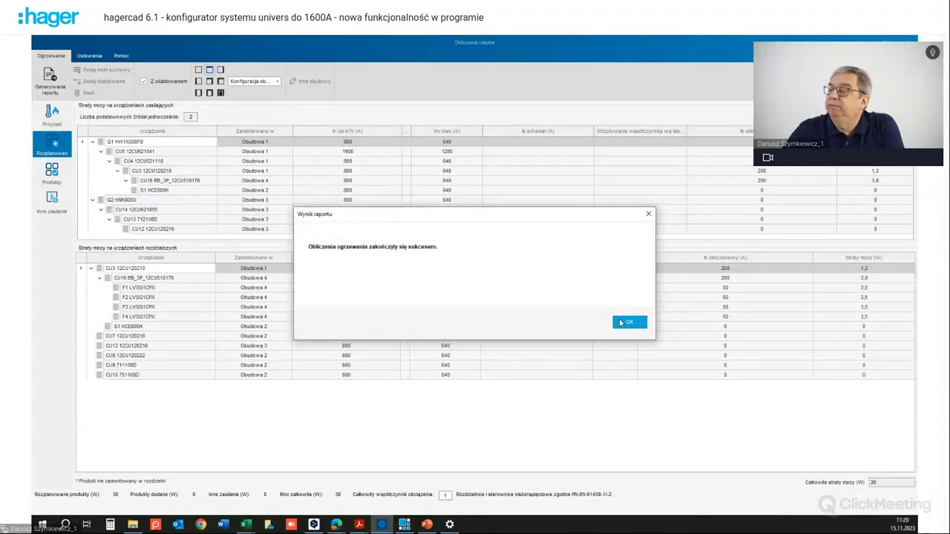
left_click(624, 322)
left_click(907, 40)
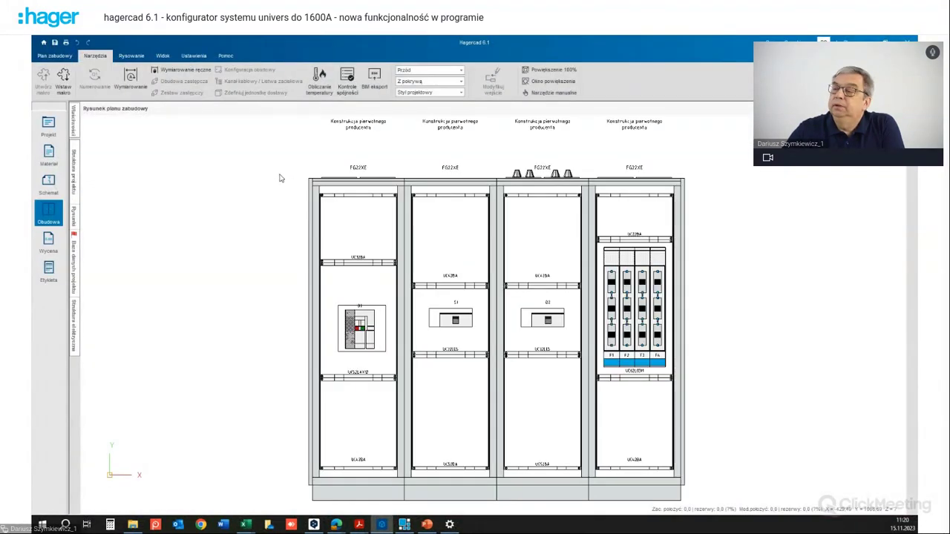
left_click(76, 180)
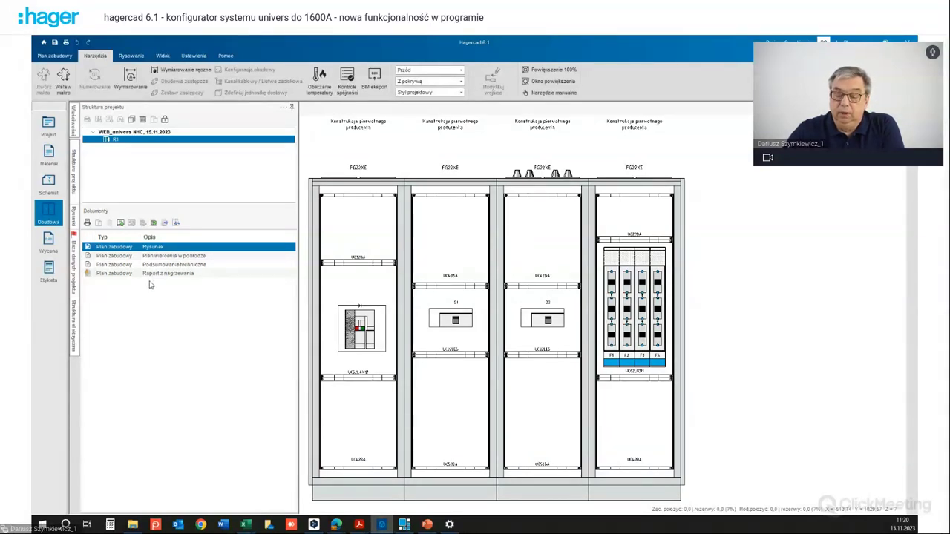
left_click(73, 259)
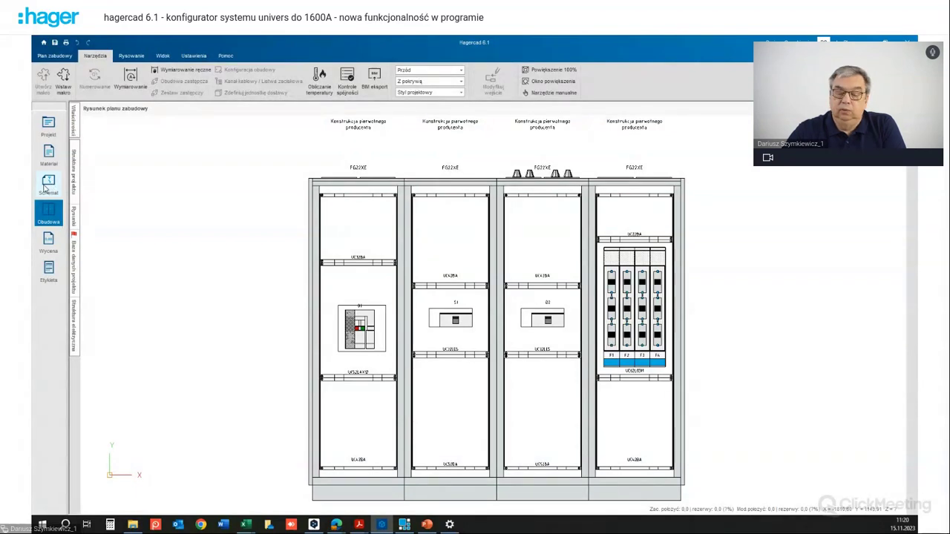
Step: Return to the automatic single-line diagram from the enclosure layout, acknowledging the consistency notice
left_click(44, 187)
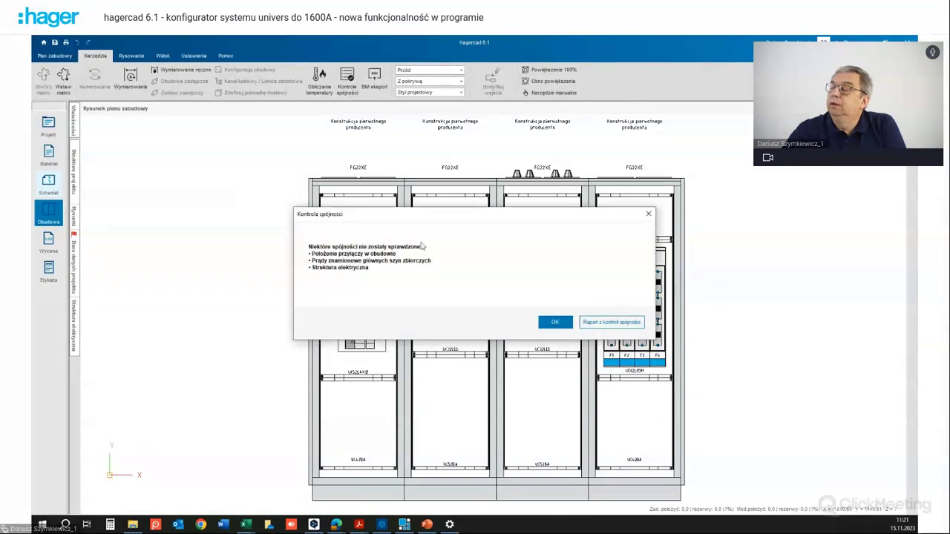
left_click(567, 325)
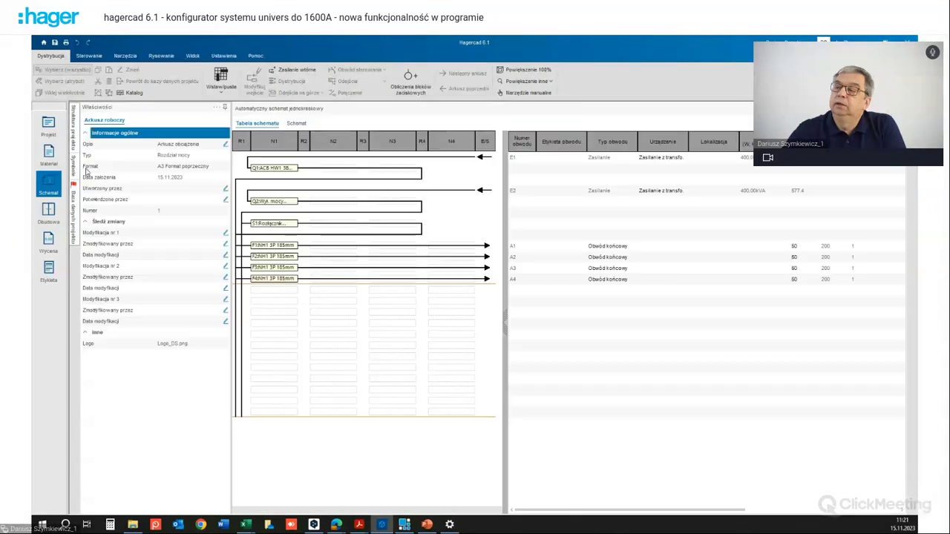
Step: Add a new switchboard R2 to the project, review the offered schematic types and dismiss the choice without picking one
left_click(74, 128)
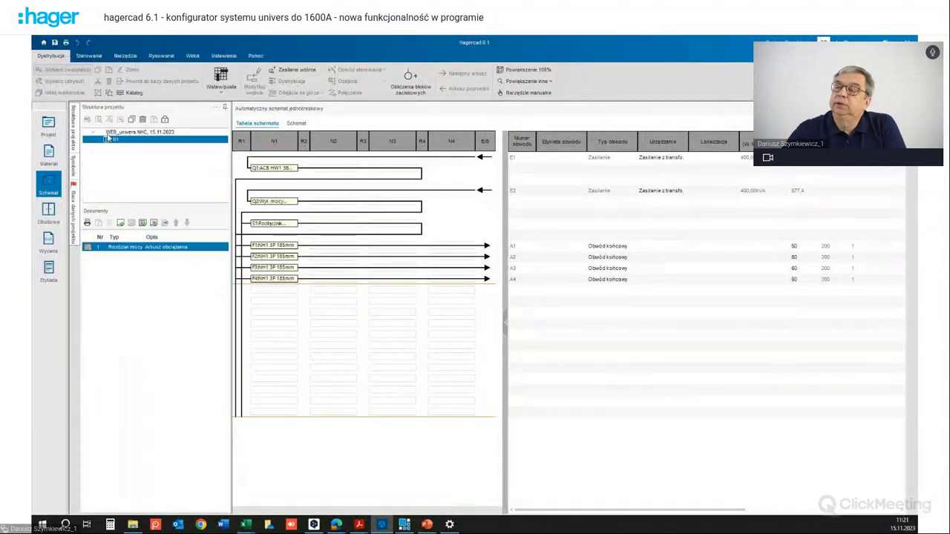
left_click(110, 138)
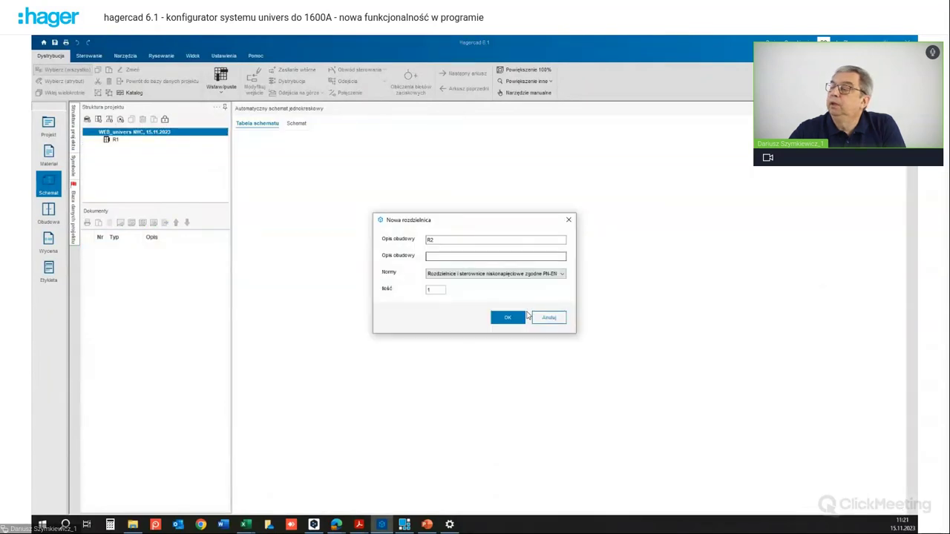
left_click(511, 315)
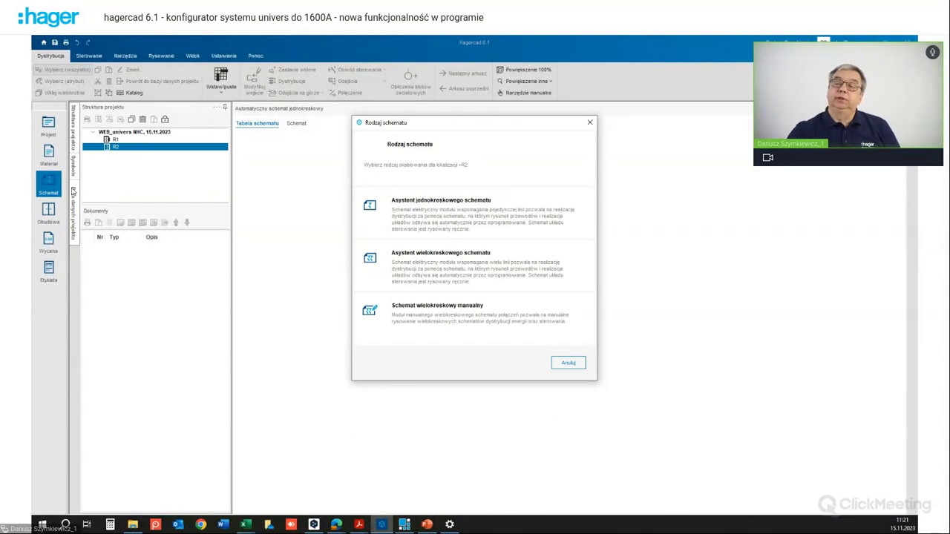
left_click(58, 193)
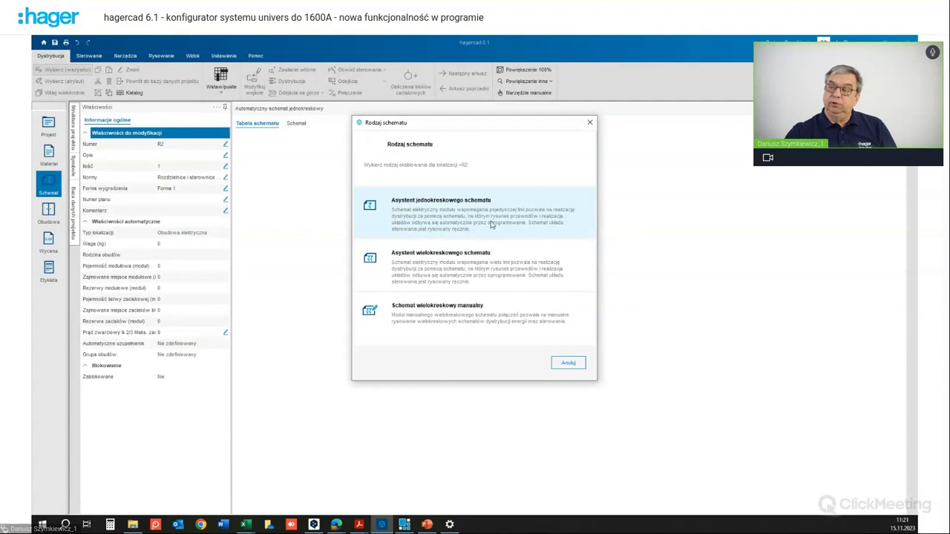
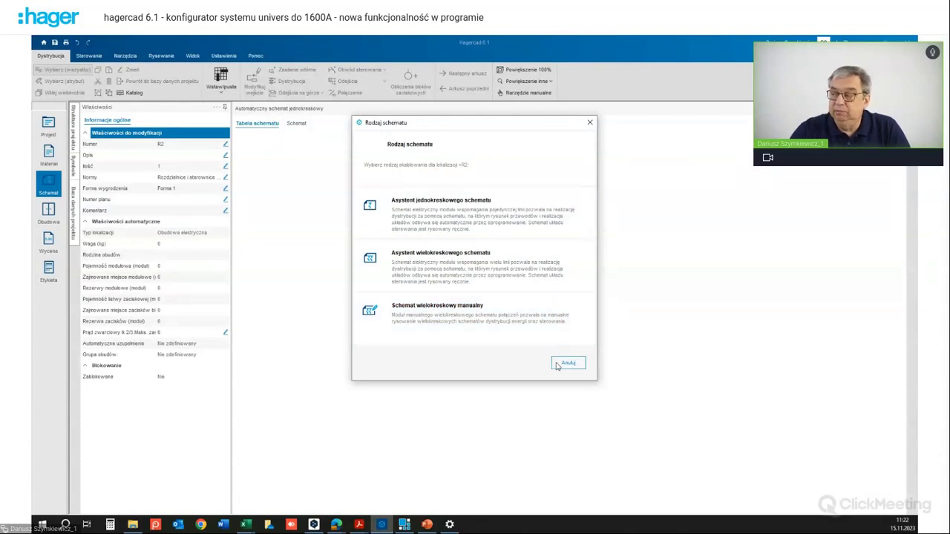
left_click(567, 364)
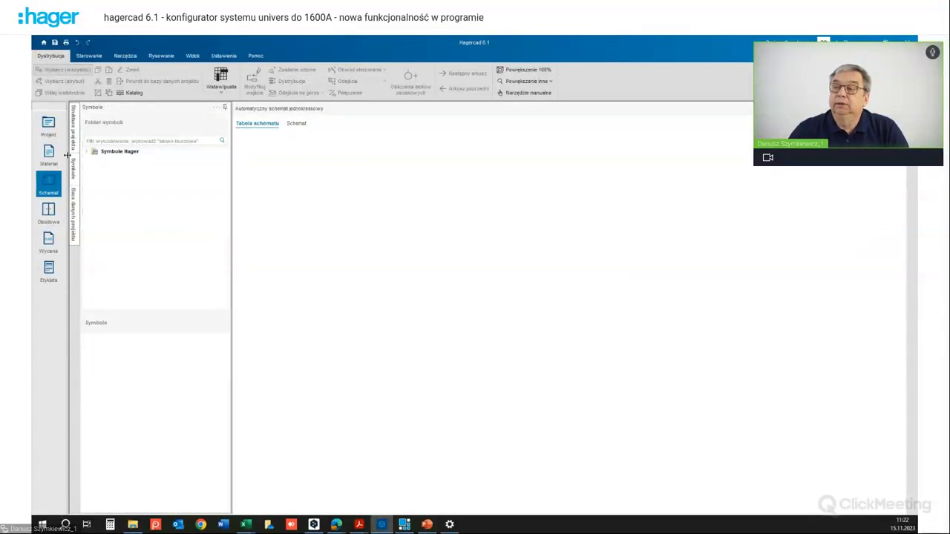
Step: Return to switchboard R1's diagram table and keep the project structure and properties docked open
mouse_move(74, 123)
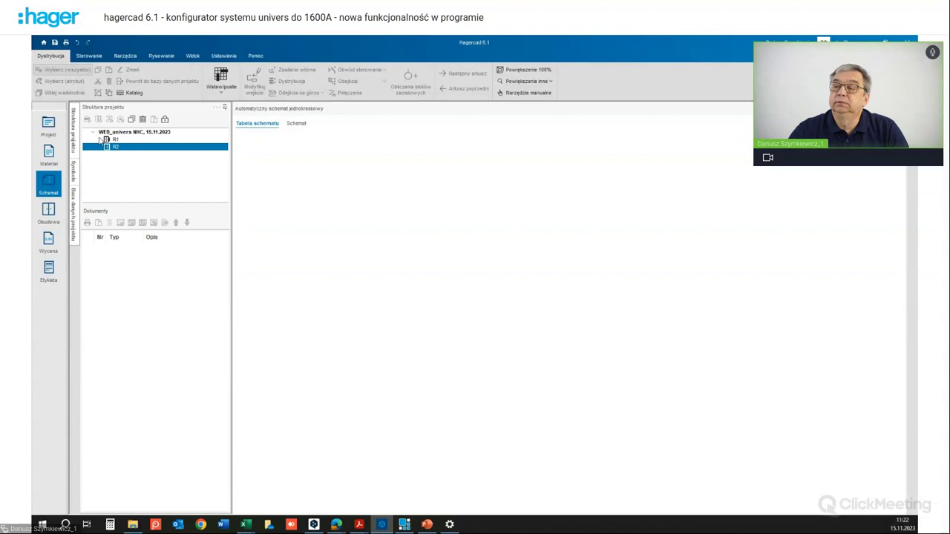
left_click(107, 140)
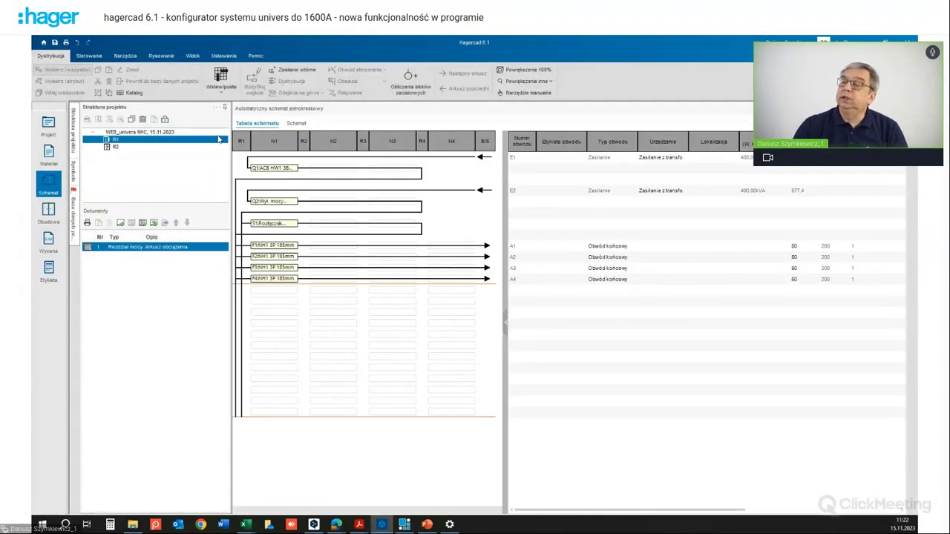
left_click(224, 106)
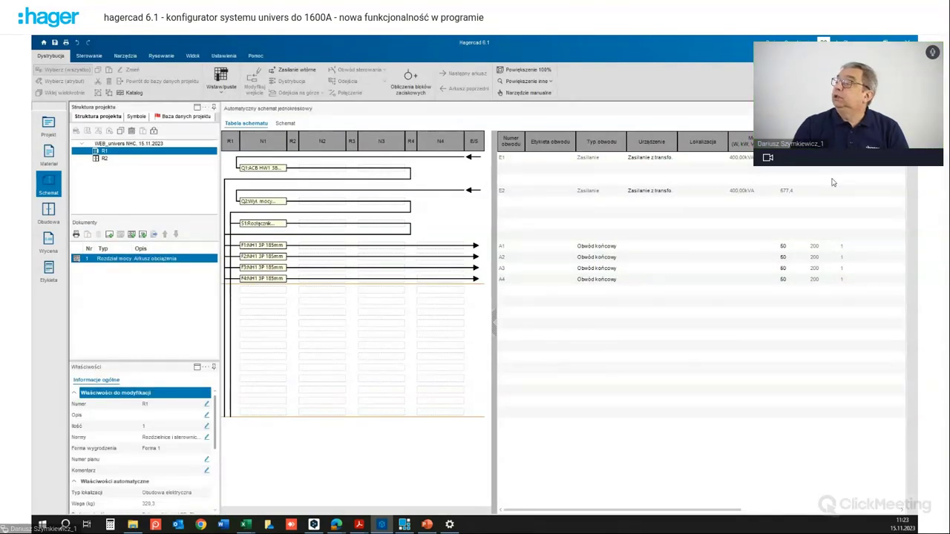
Step: Assign circuit A1 a multi-core (Wielobiegunowy) 3P+PEN cable of type H07RN-F with a 35 mm² line cross-section
left_click(876, 247)
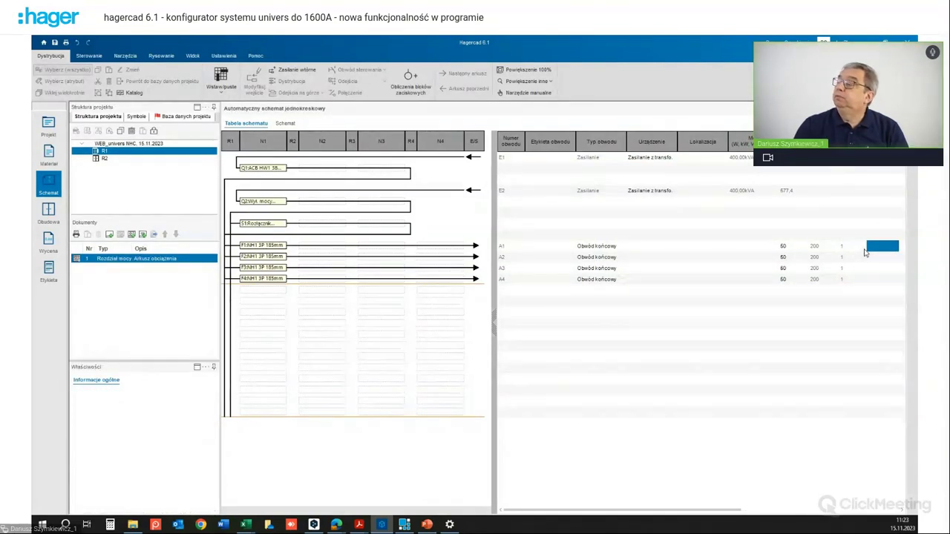
double_click(862, 251)
left_click(467, 205)
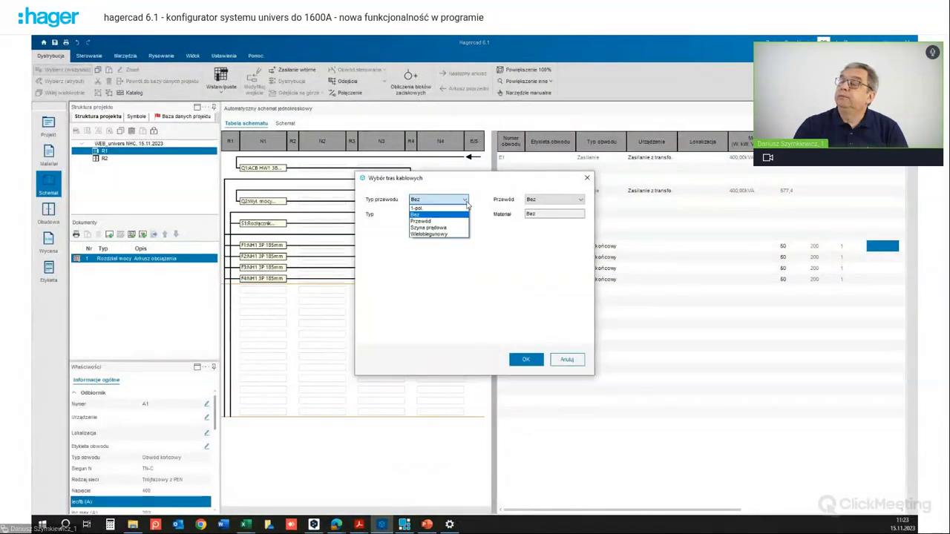
left_click(444, 233)
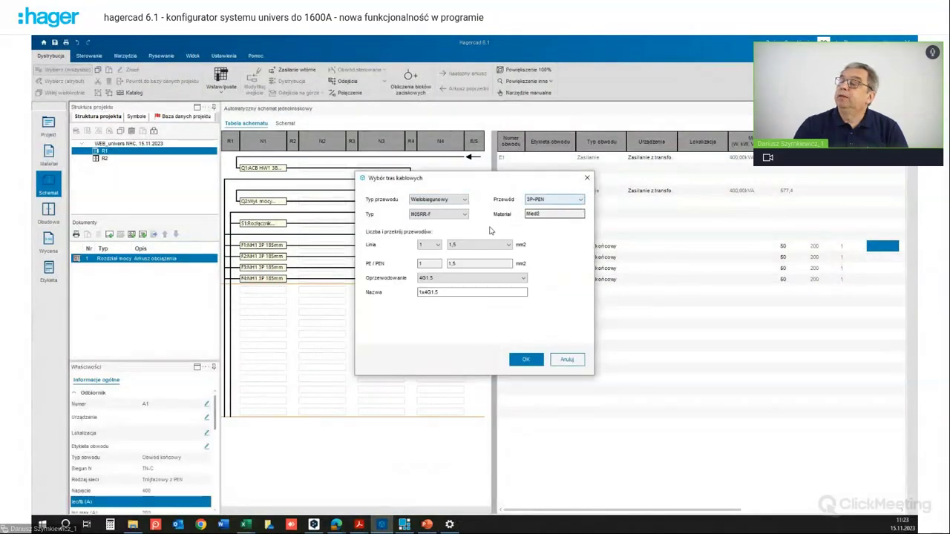
left_click(461, 217)
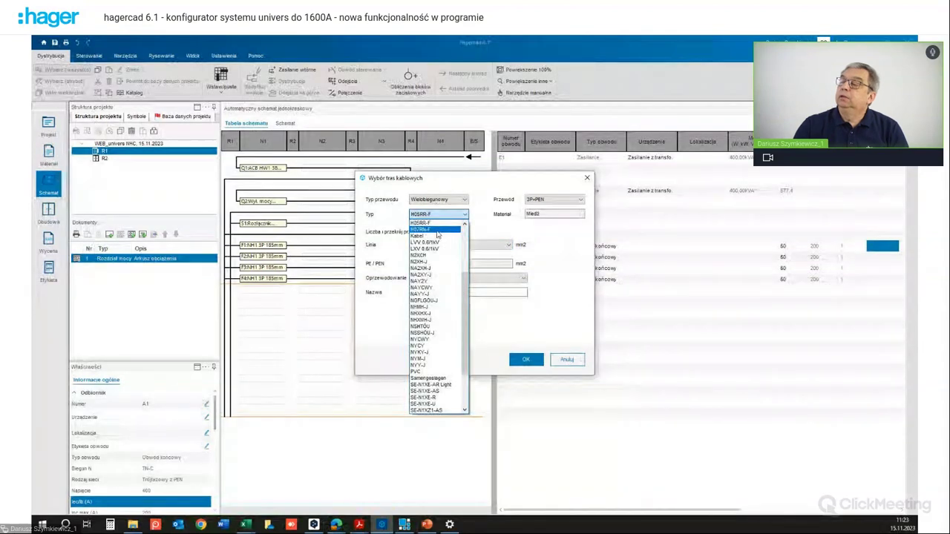
scroll(438, 233, "down", 1)
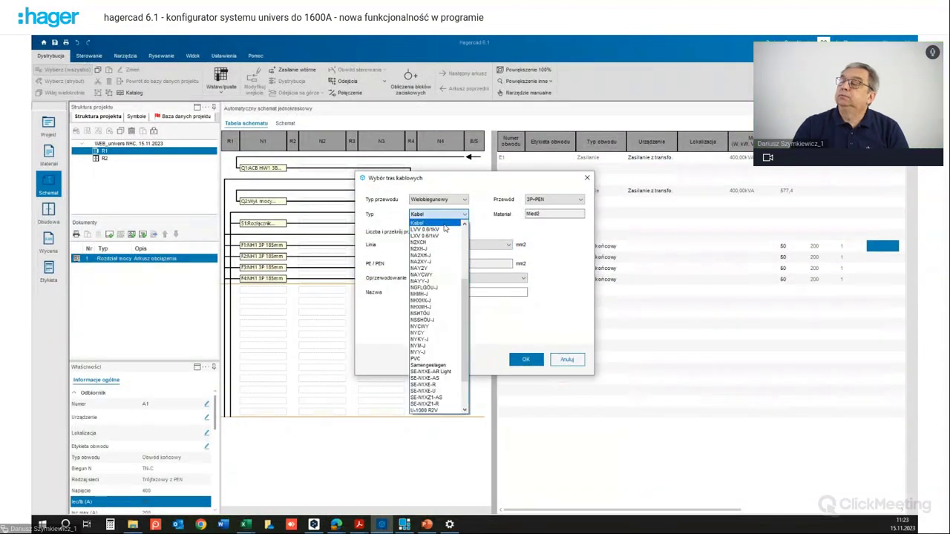
scroll(435, 237, "up", 5)
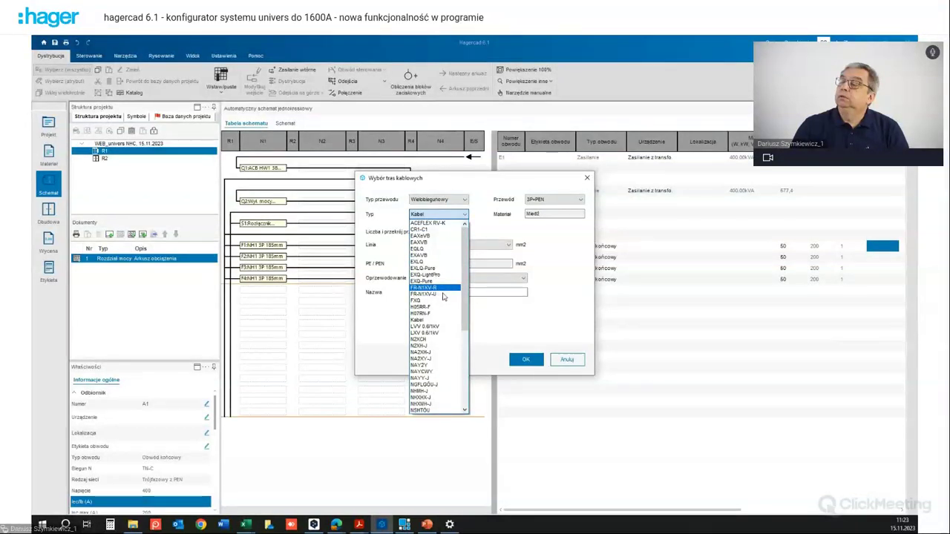
left_click(420, 313)
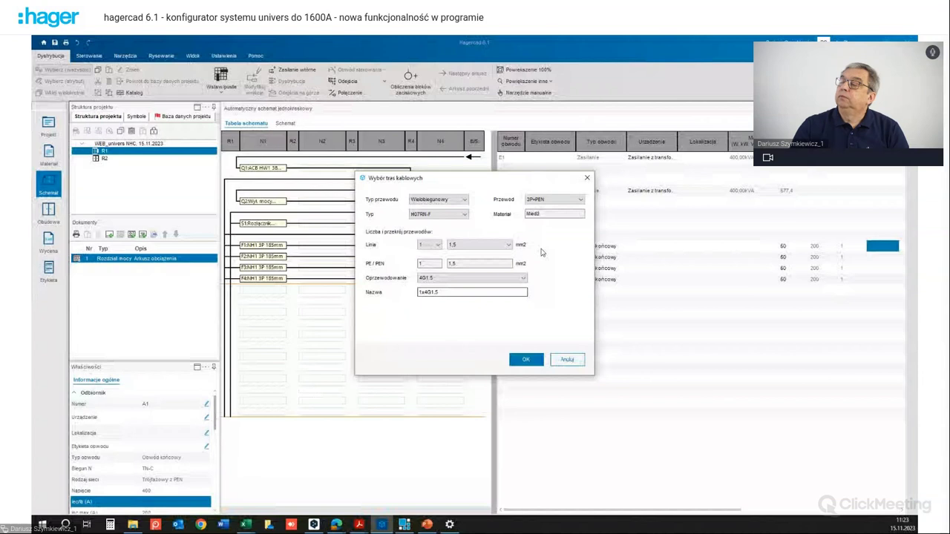
left_click(486, 245)
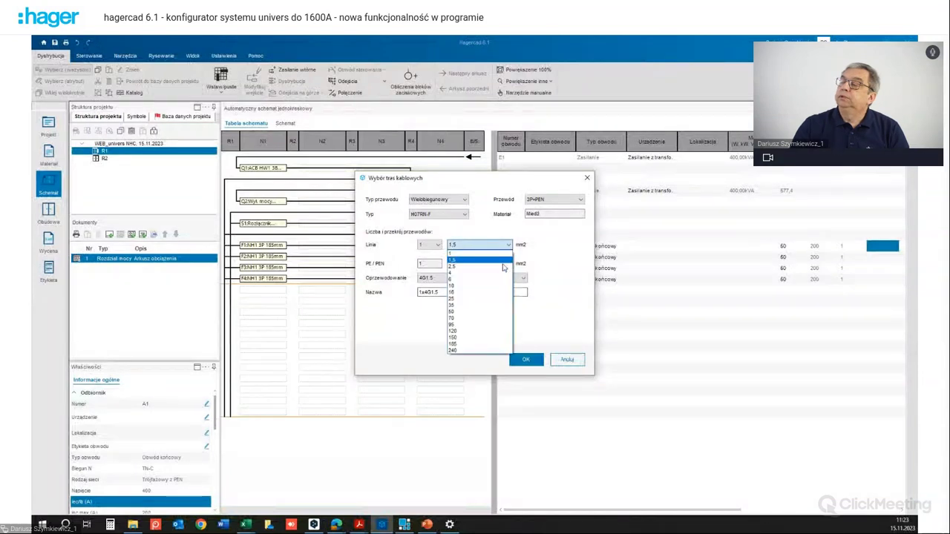
left_click(473, 312)
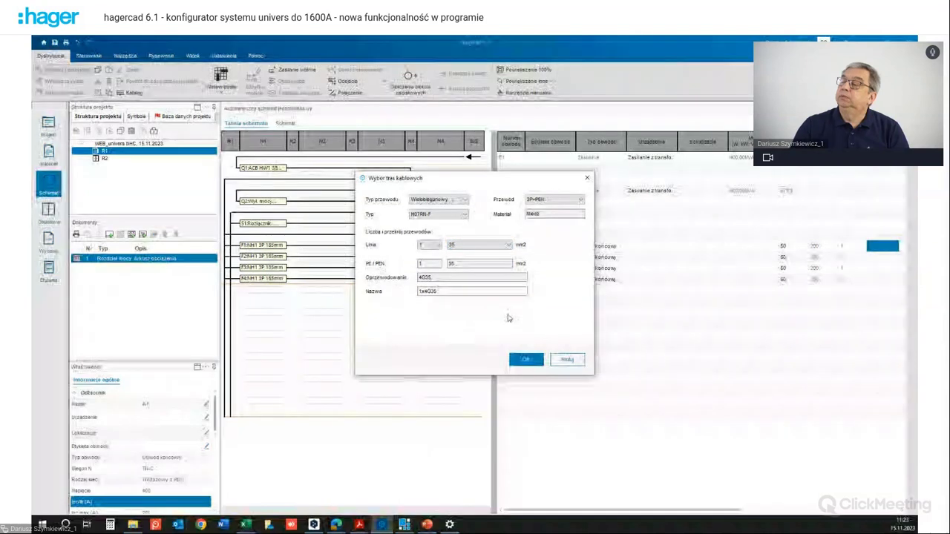
left_click(534, 359)
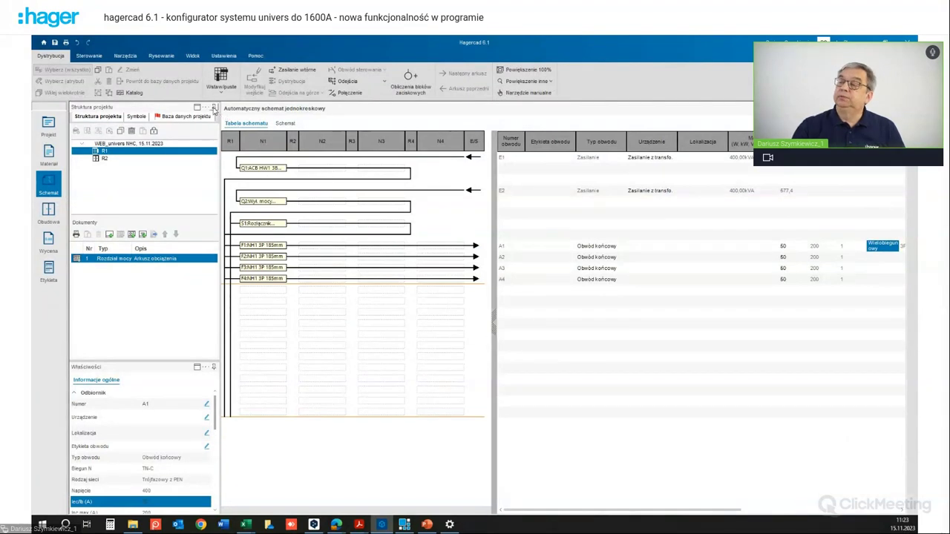
Step: Set the cable length (Długość) of circuit A1 to 25 m in its connection properties
left_click(214, 108)
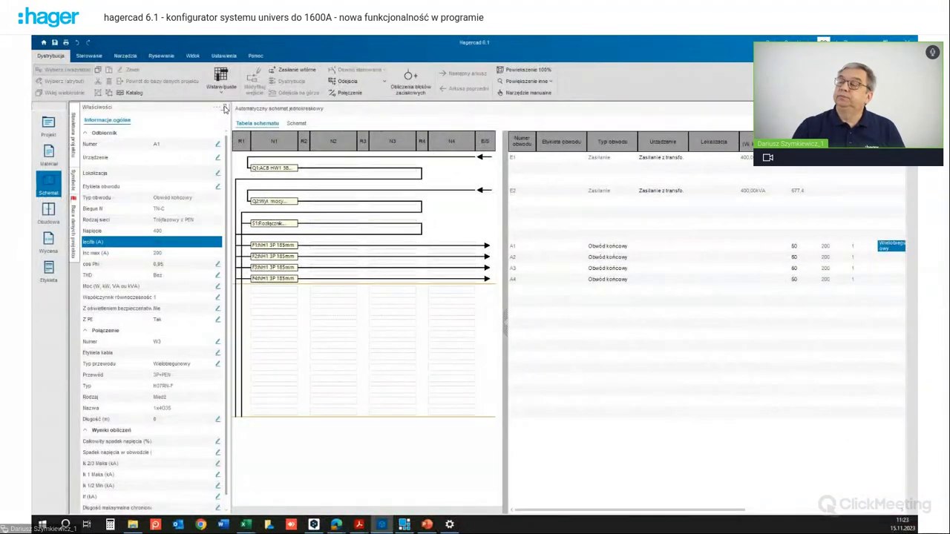
left_click(224, 106)
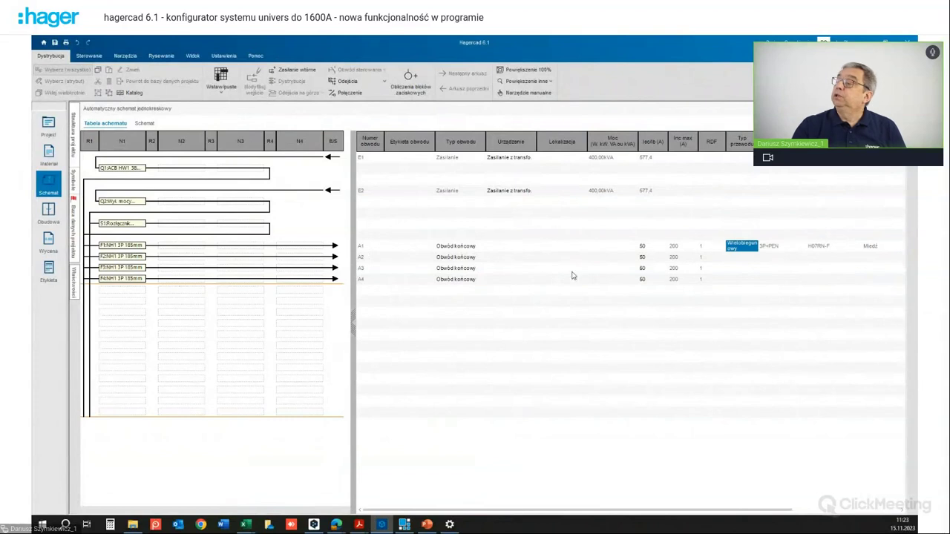
left_click(337, 246)
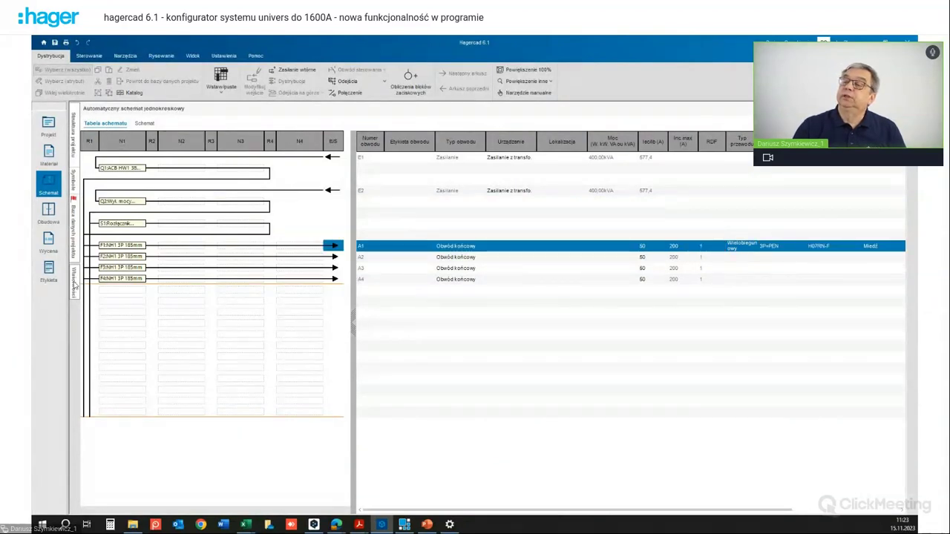
left_click(74, 283)
left_click(224, 109)
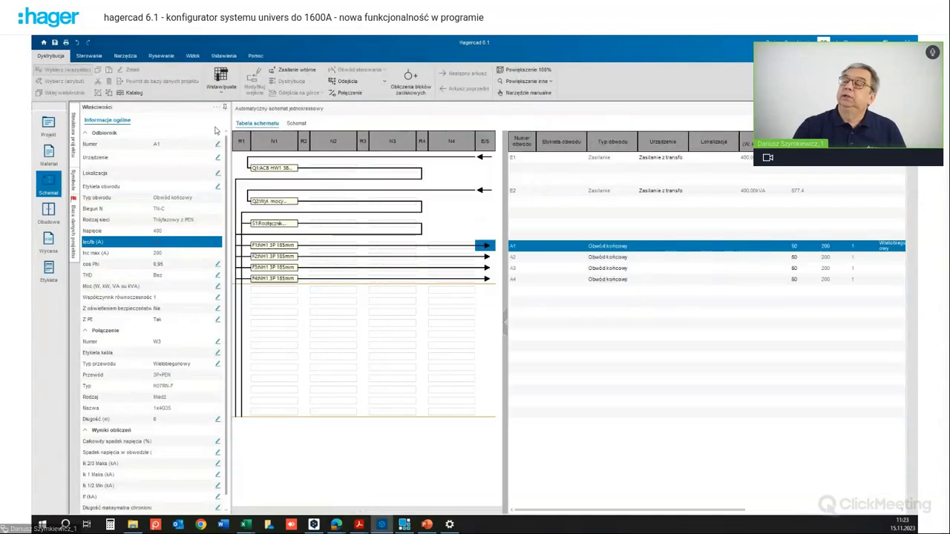
left_click(165, 409)
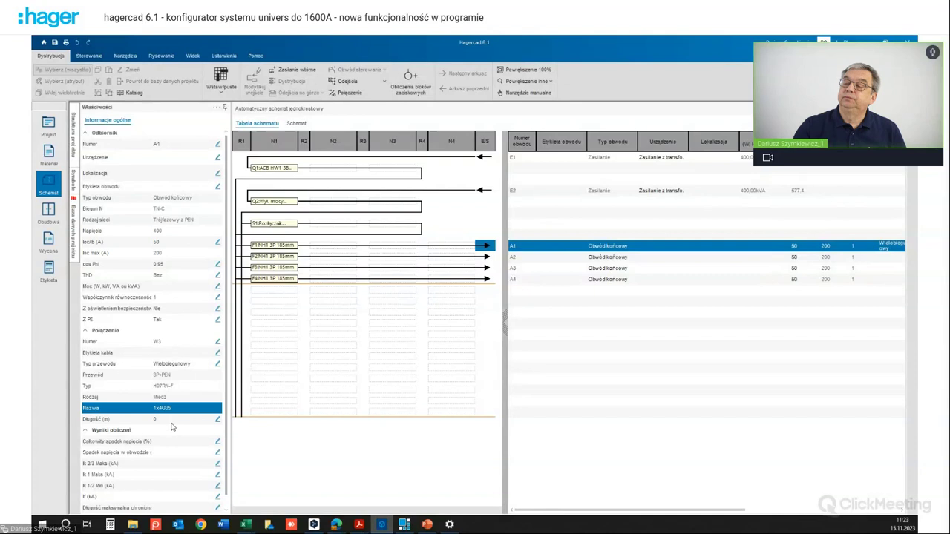
left_click(172, 420)
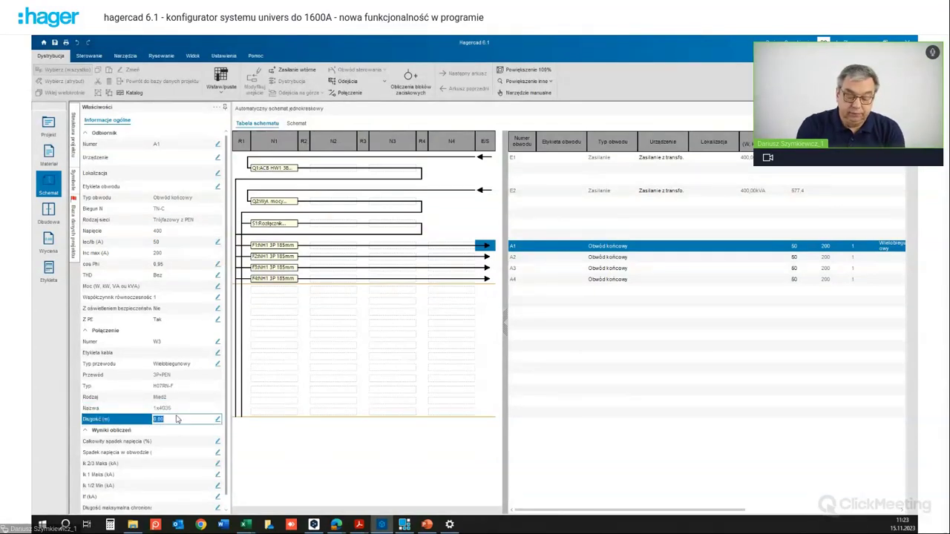
type("200")
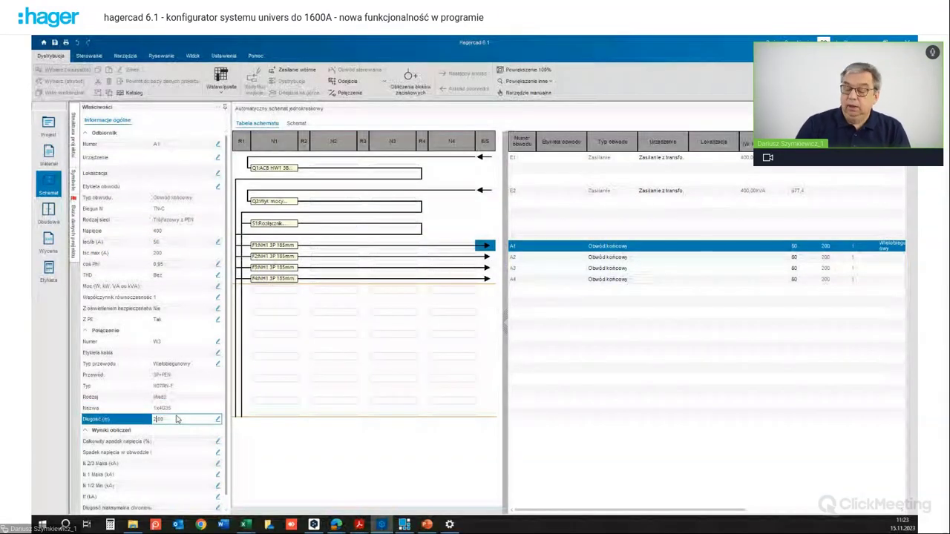
key("Tab")
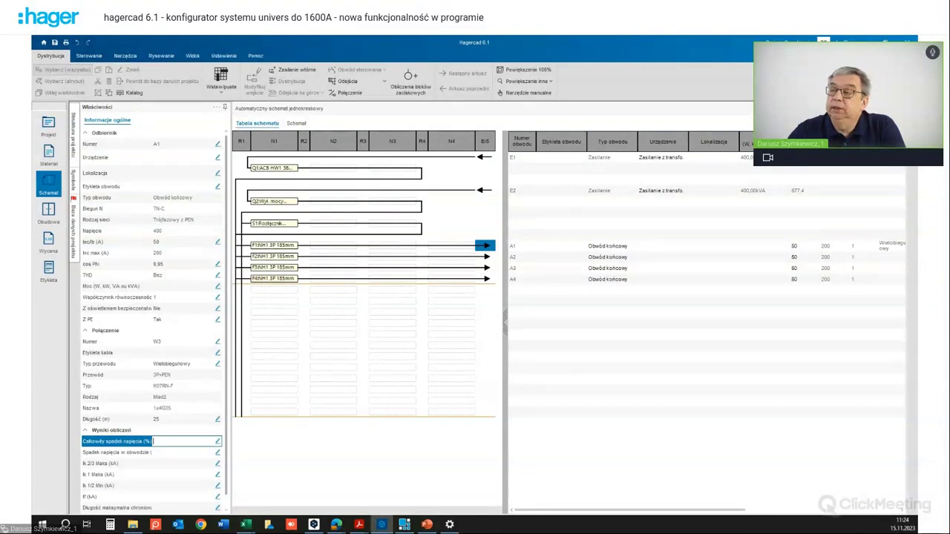
Step: Collapse the circuit properties, dock the project structure open and show R1's single-line diagram as a drawing
left_click_drag(504, 323, 352, 323)
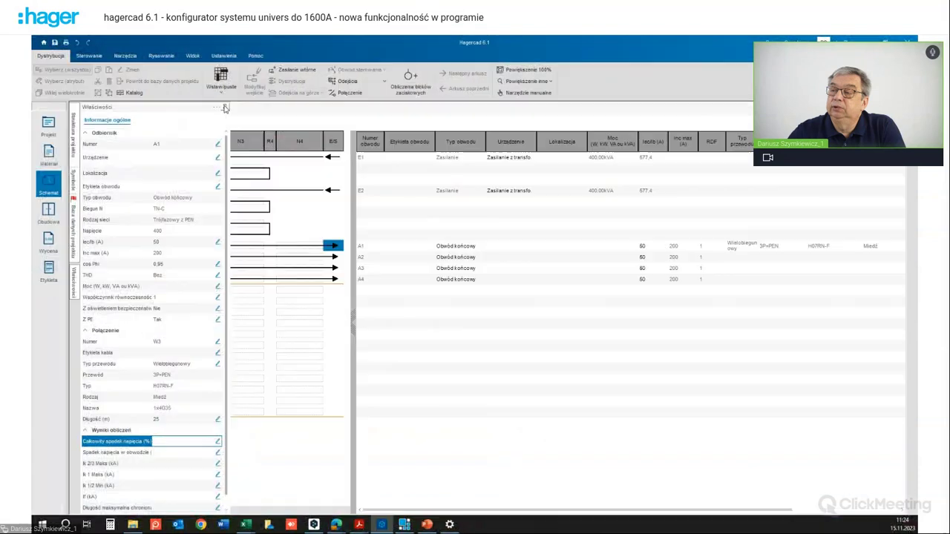
left_click(73, 227)
left_click(73, 137)
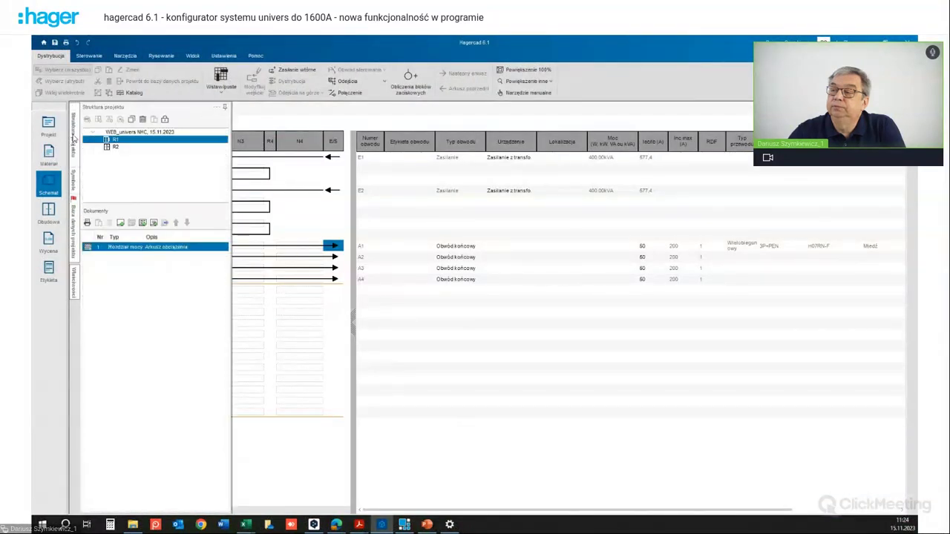
left_click(225, 108)
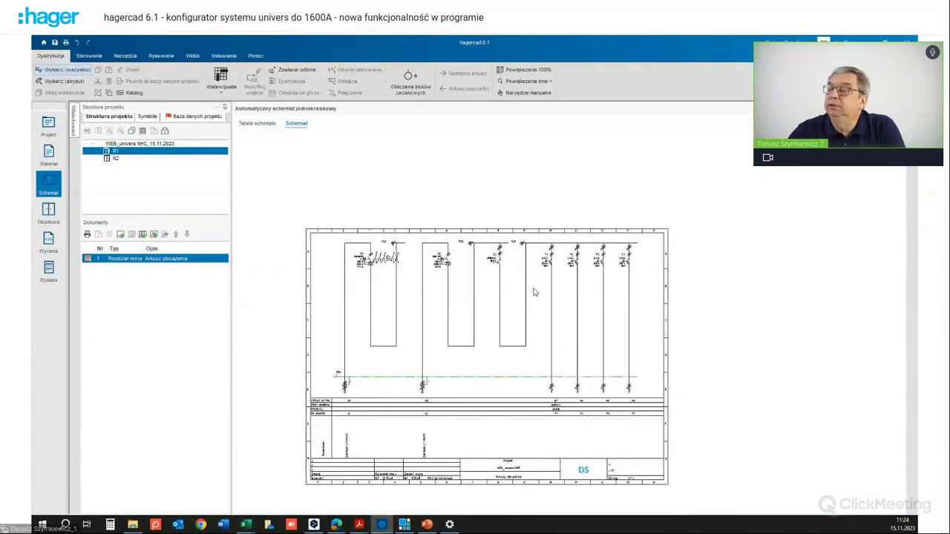
Step: Add a control sheet (Arkusz sterowania) to R1's documents and draw a set of parallel horizontal wires across its upper part
left_click(144, 235)
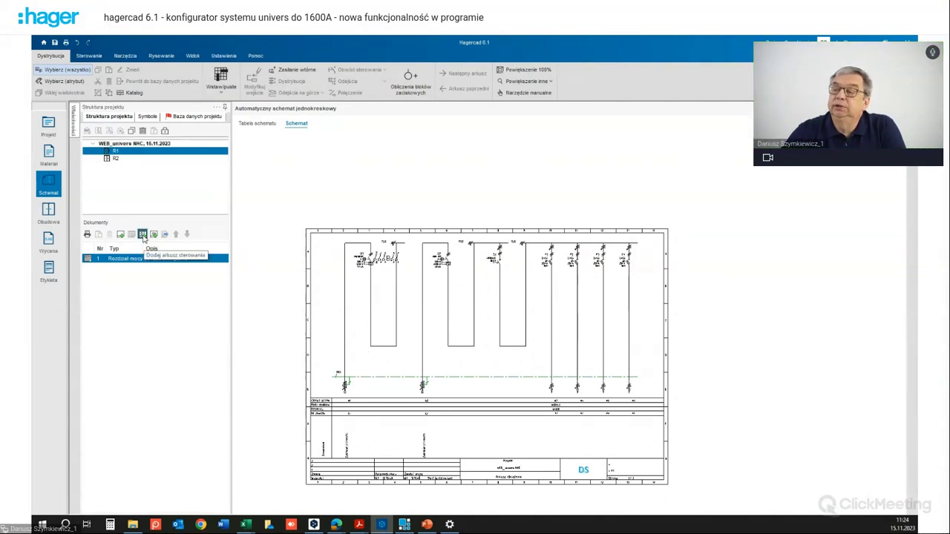
left_click(139, 269)
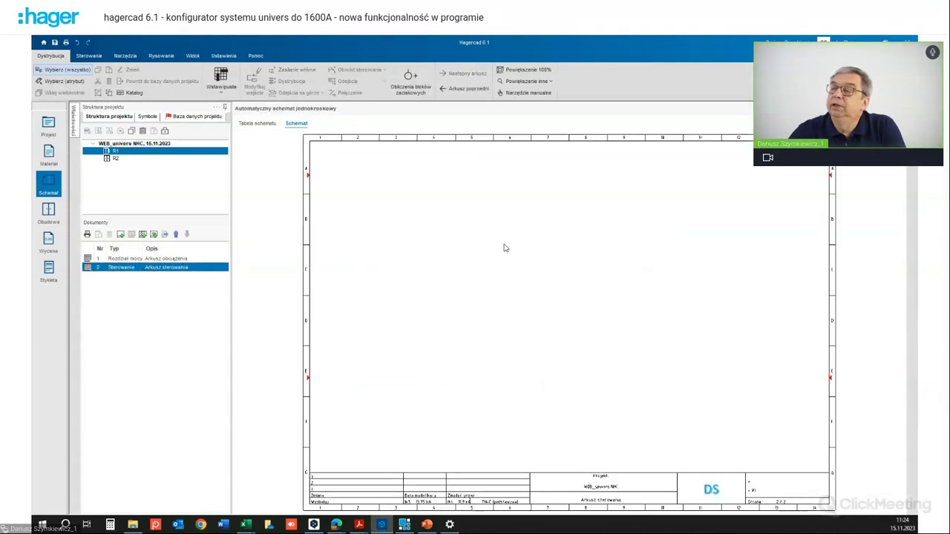
left_click(88, 55)
left_click(261, 76)
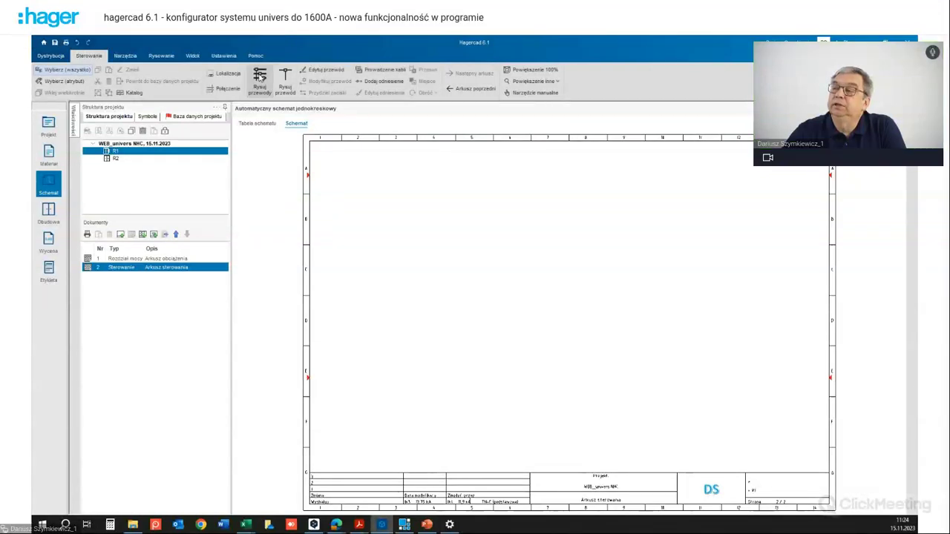
left_click_drag(334, 170, 765, 170)
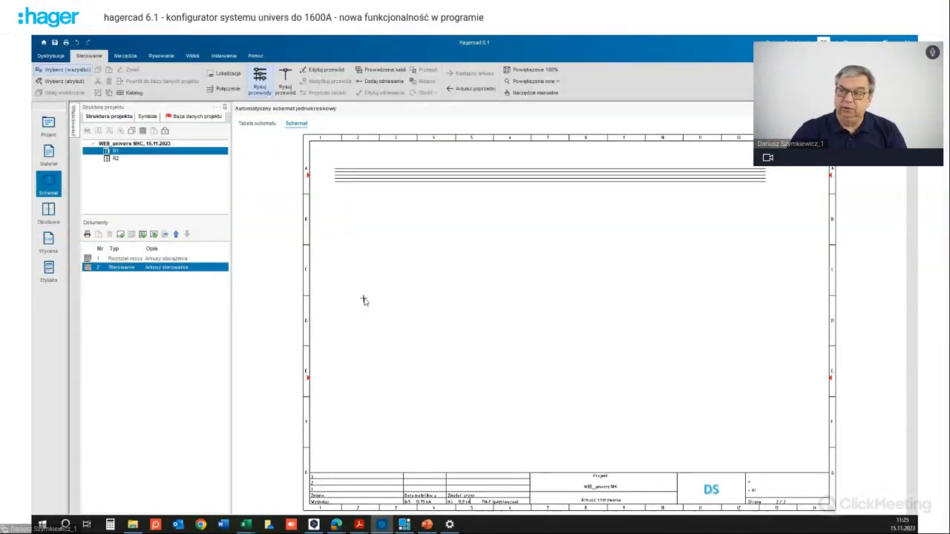
Step: Place the breaker symbol of Q1 from the project database on the control sheet, with its changeover contact beside it, and return to the project structure
left_click(196, 117)
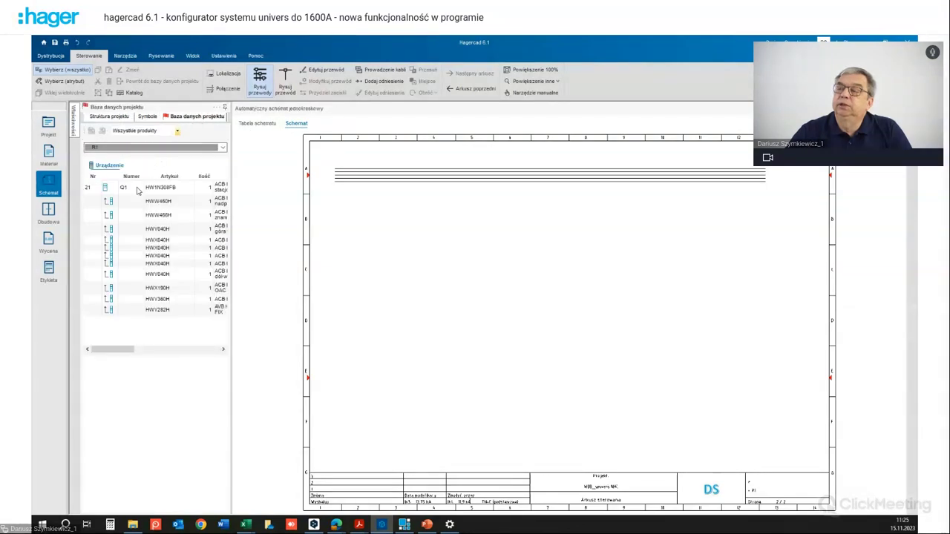
left_click(137, 188)
left_click_drag(110, 388, 351, 241)
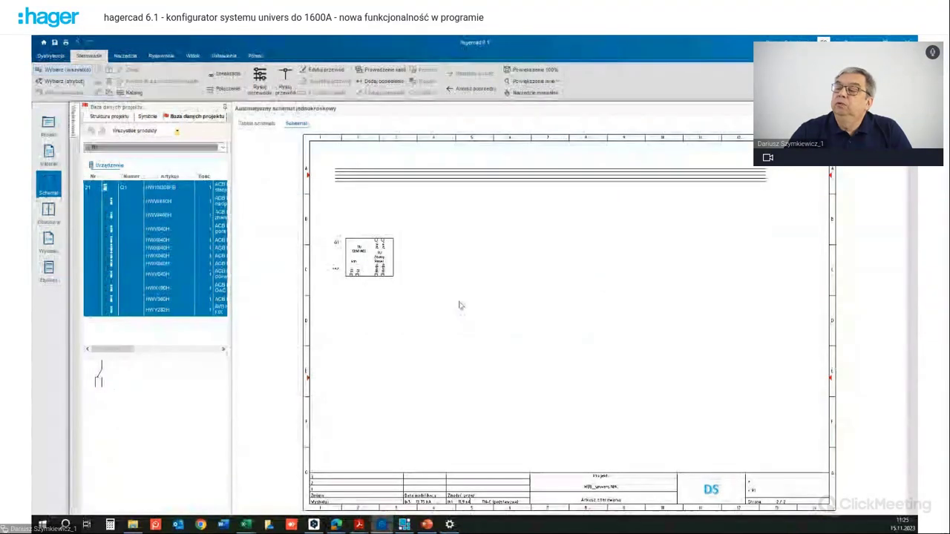
left_click_drag(99, 373, 434, 257)
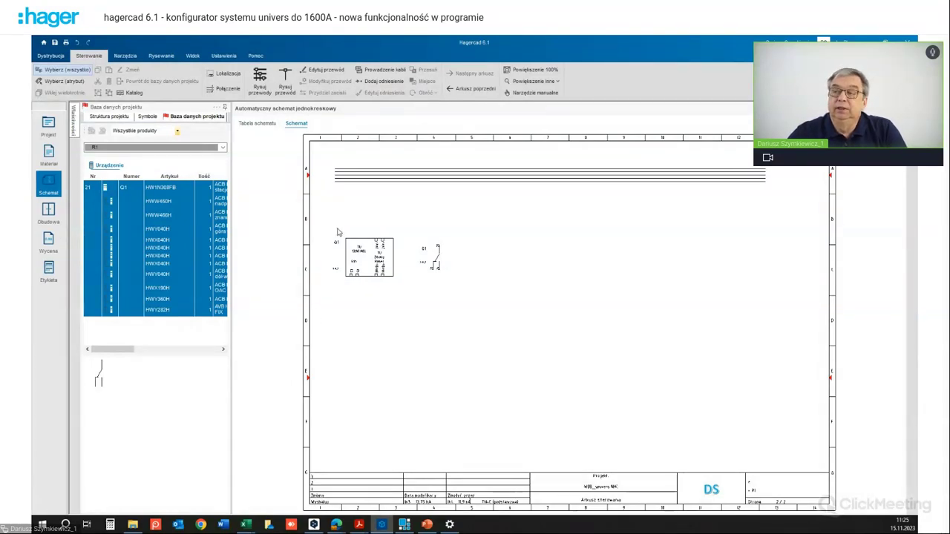
left_click(118, 116)
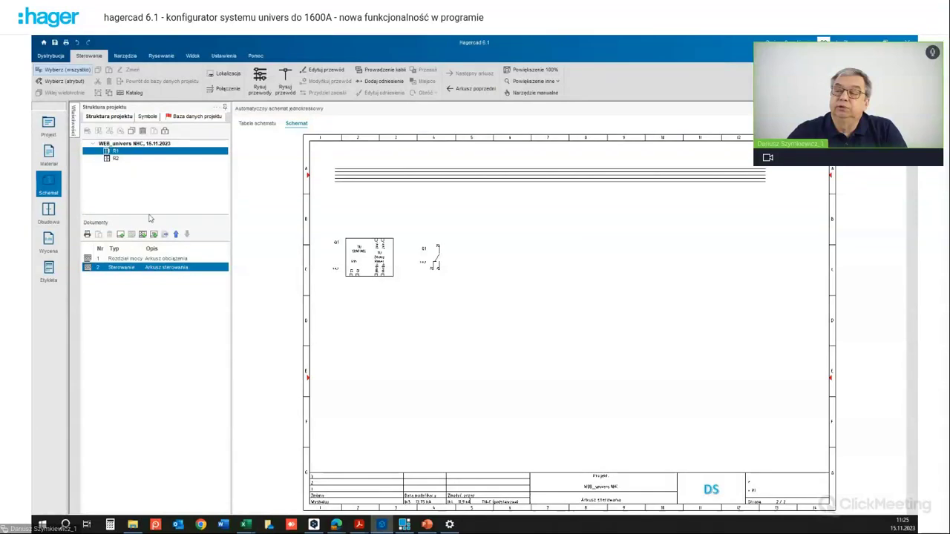
left_click(483, 258)
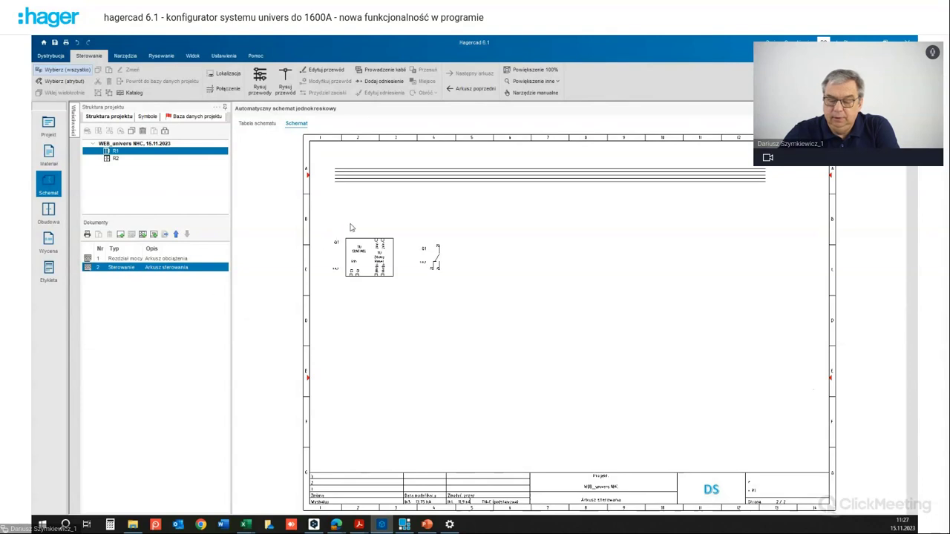
scroll(350, 226, "down", 1)
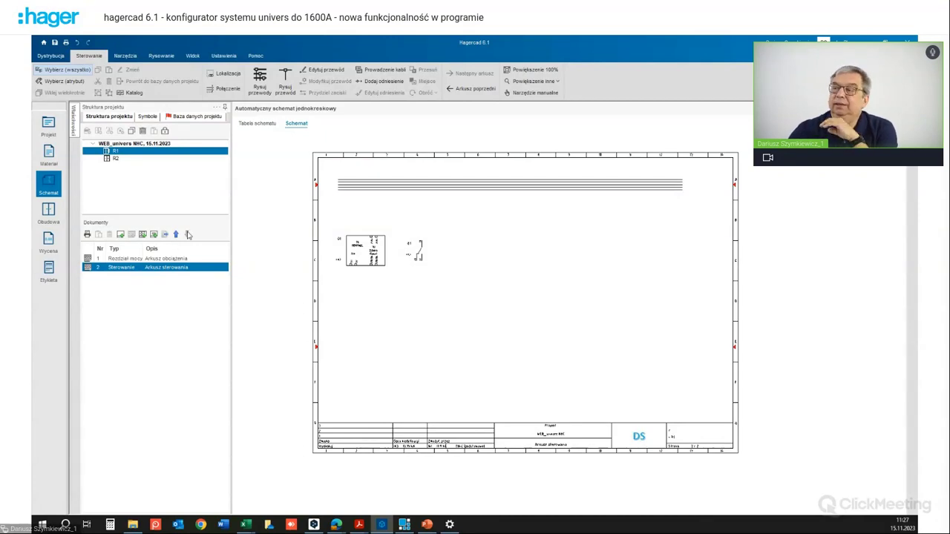
Step: In R1's schematic table, add a modular 3P 63 A isolating switch (Rozłącznik izolacyjny, SBN363) to an empty N1 slot below feeder F4
left_click(256, 123)
left_click(273, 302)
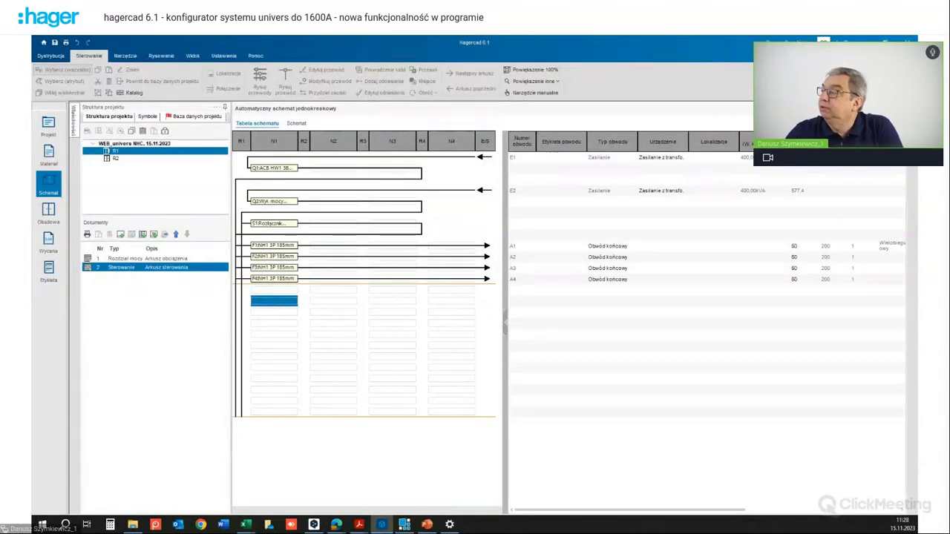
left_click(908, 169)
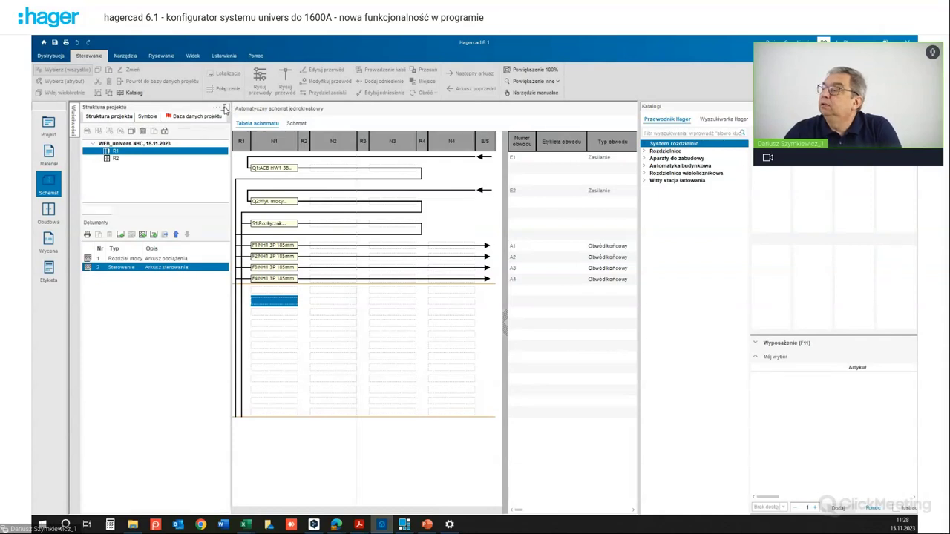
left_click(225, 109)
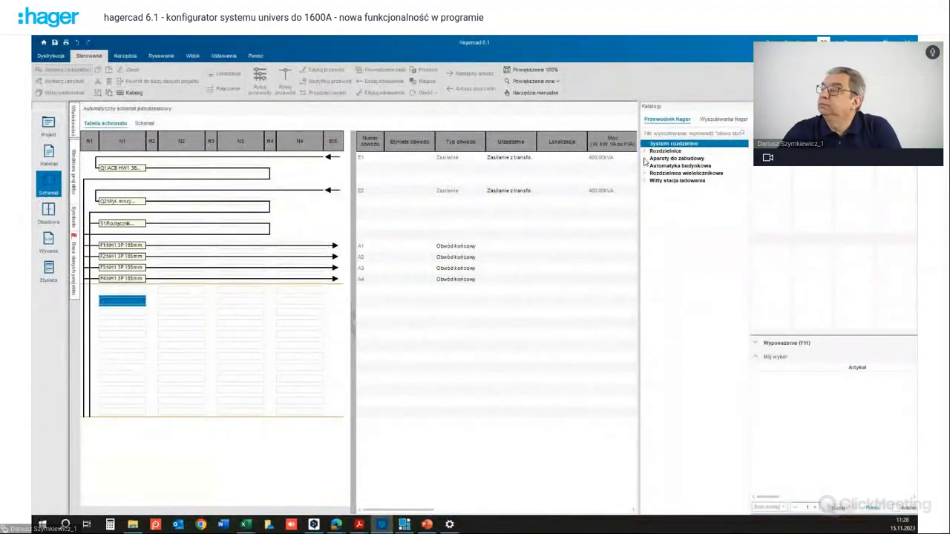
left_click(645, 159)
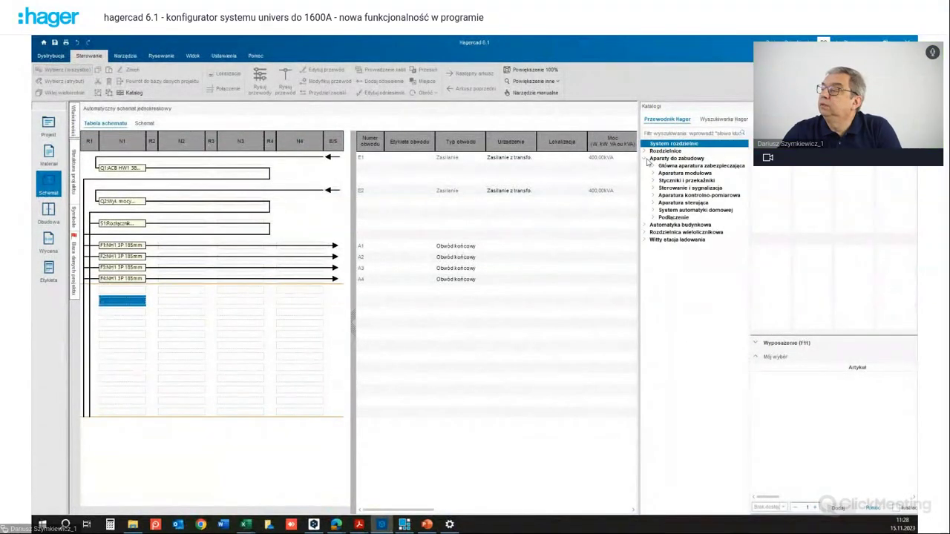
left_click(653, 174)
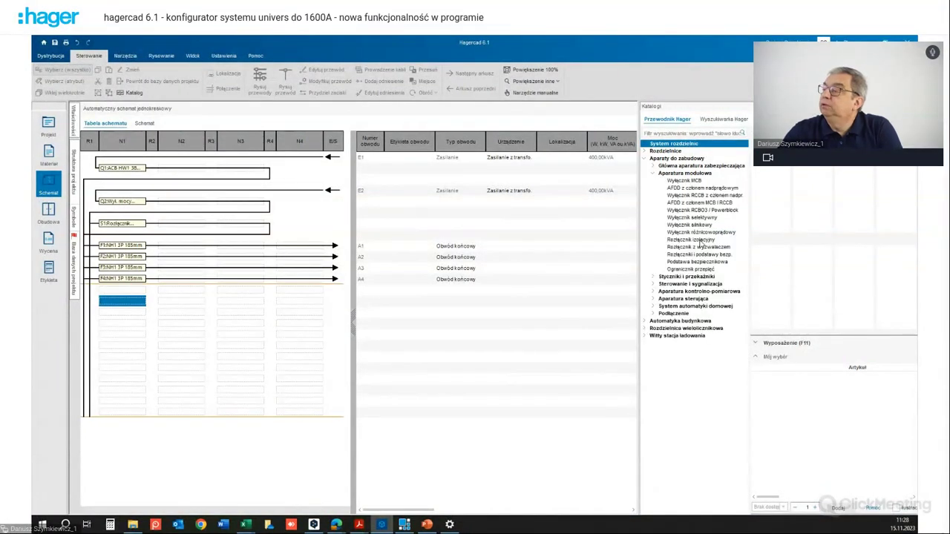
left_click(695, 240)
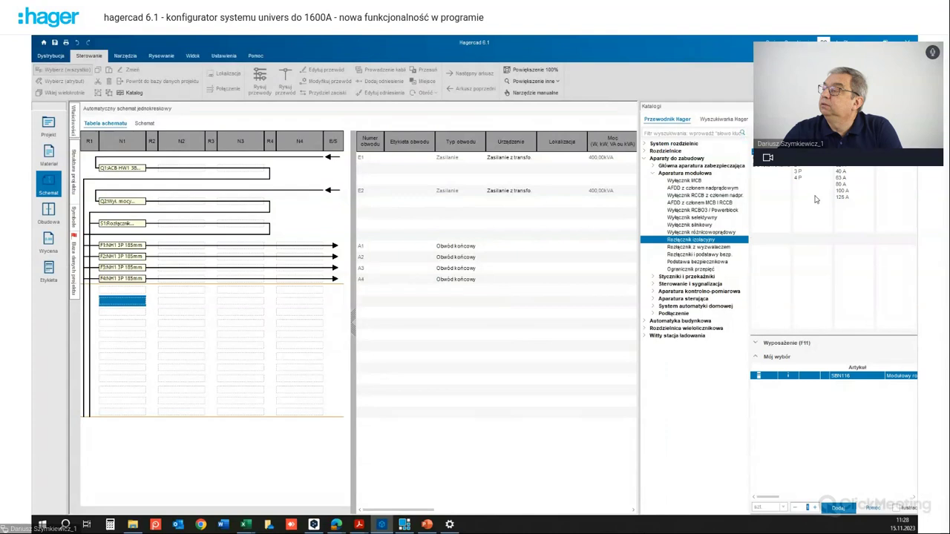
left_click(810, 172)
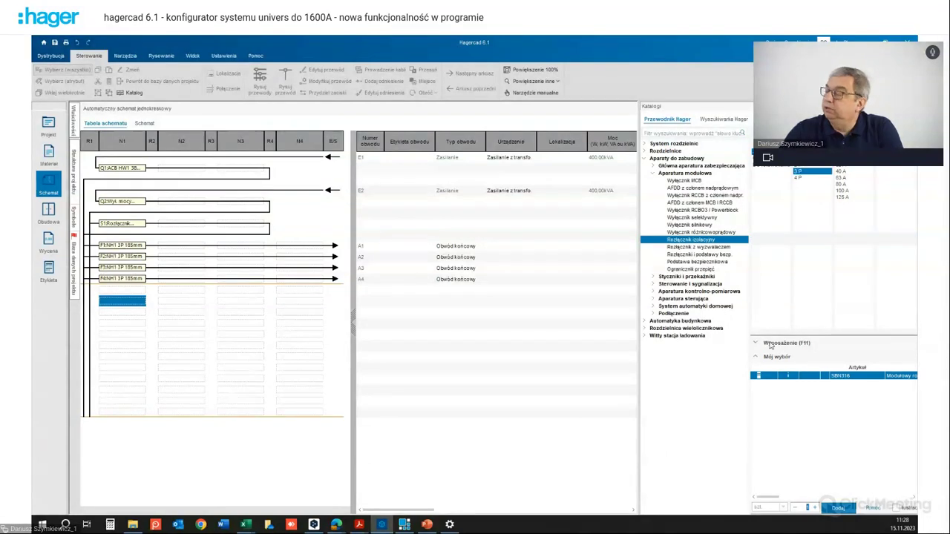
left_click(846, 179)
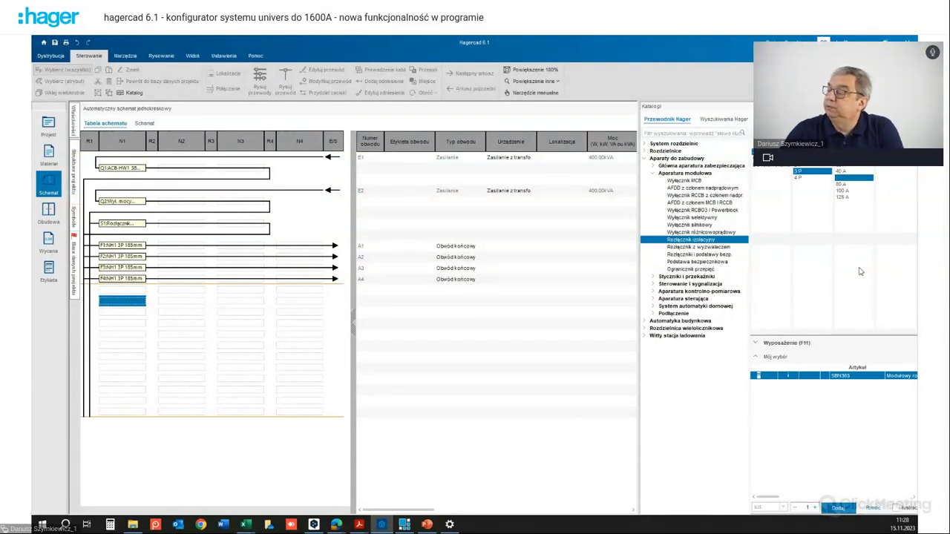
left_click(838, 509)
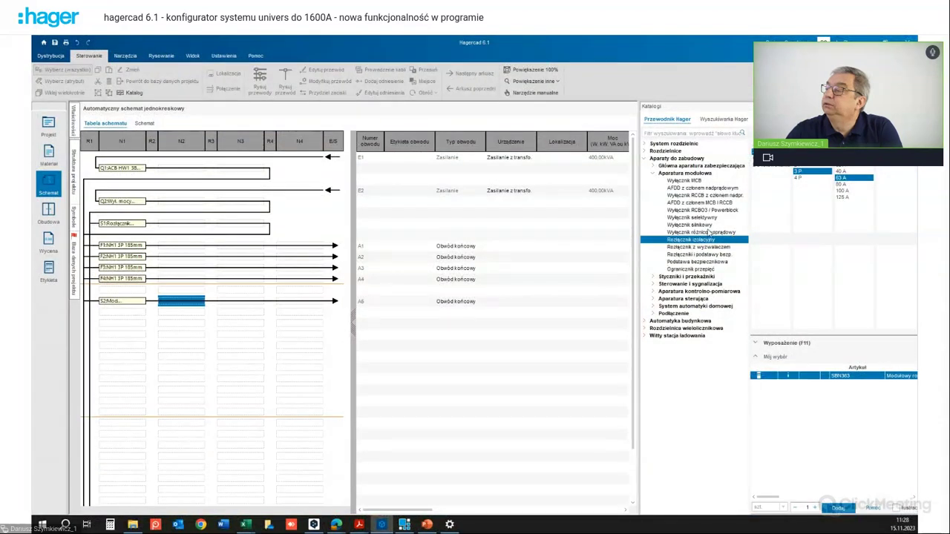
Step: Extend the new circuit with a 4P 63 A/30 mA RCCB in N2 and a 4P 16 A MCB (MBN416E) in N3
left_click(709, 232)
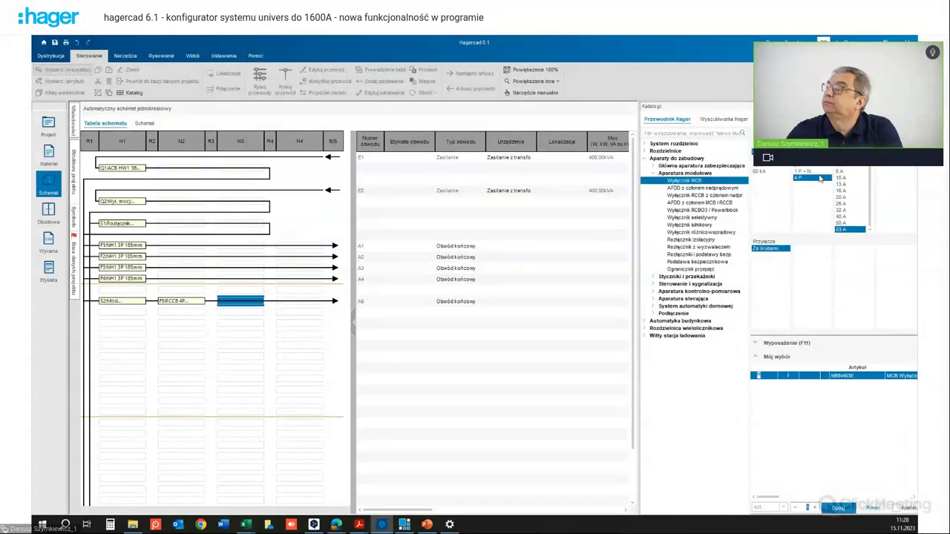
left_click(851, 230)
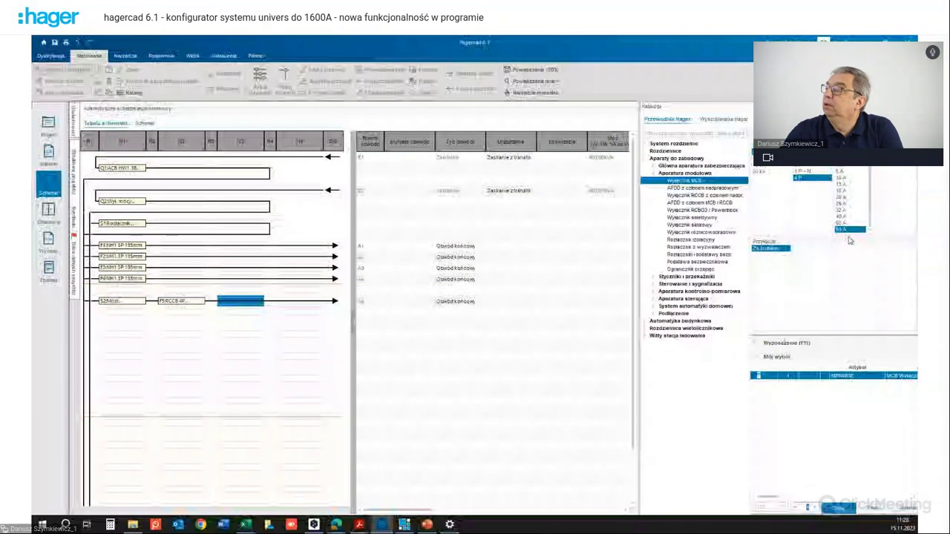
left_click(843, 191)
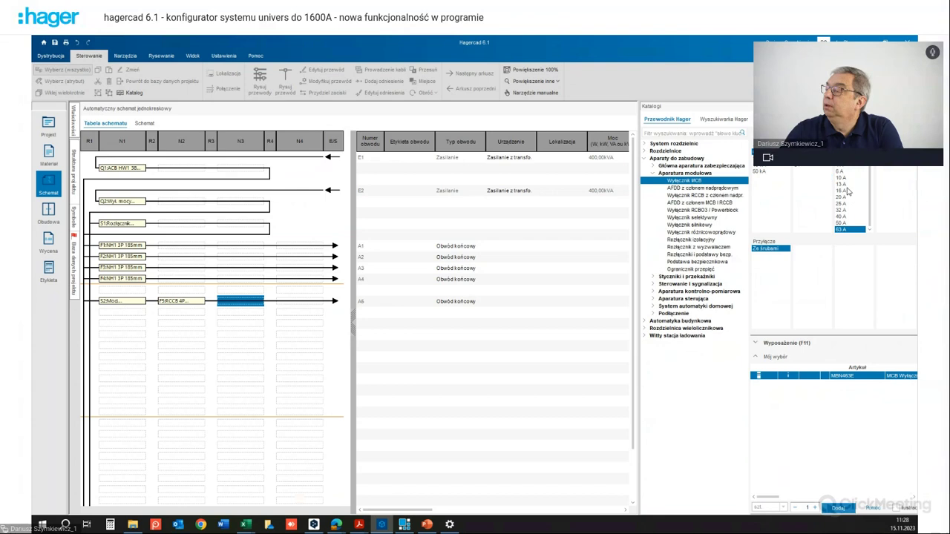
left_click(839, 509)
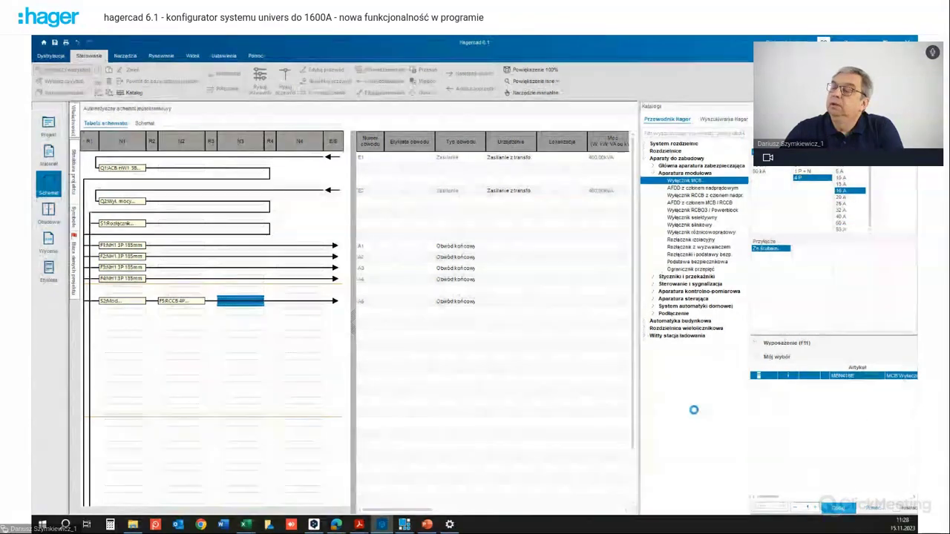
Step: Add a standard contactor (Stycznik, ESC126) to the circuit's N4 slot after the MCB
left_click(311, 299)
double_click(722, 172)
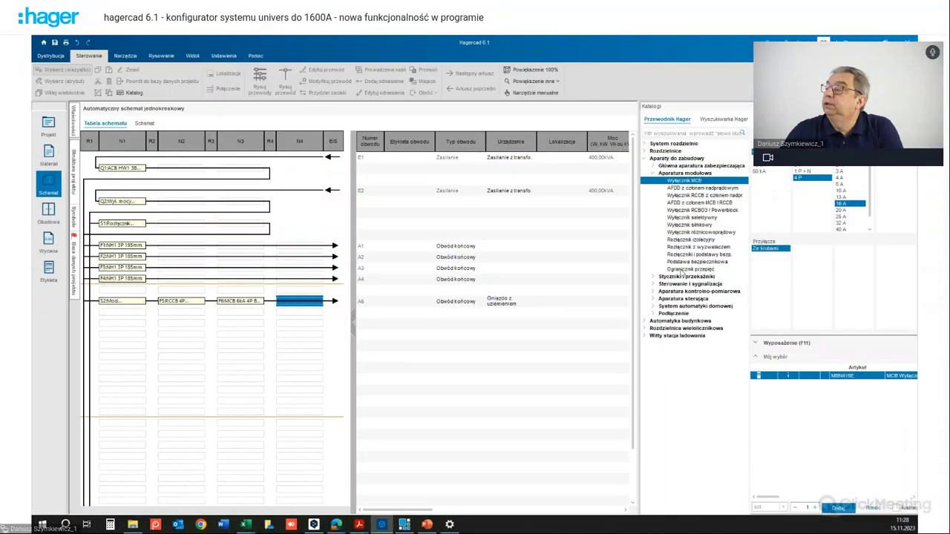
left_click(653, 277)
left_click(677, 285)
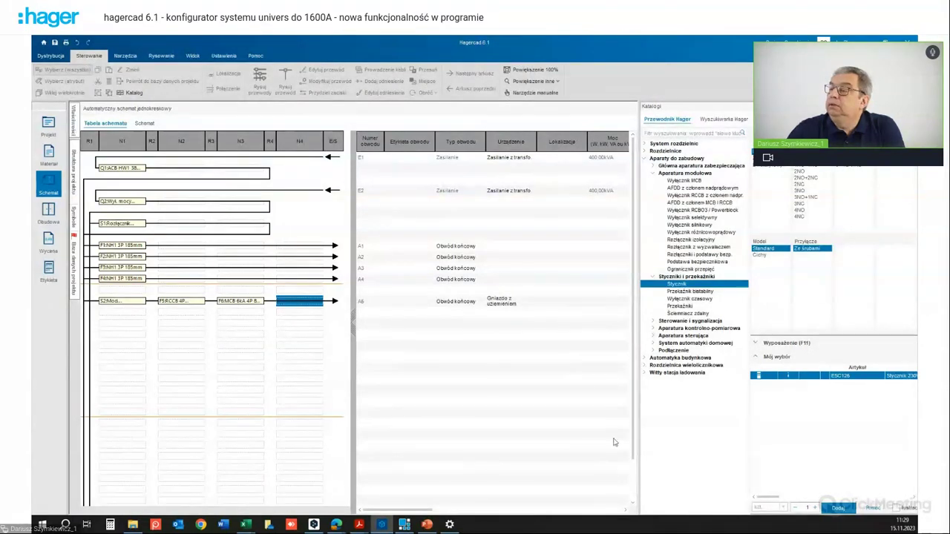
left_click(837, 510)
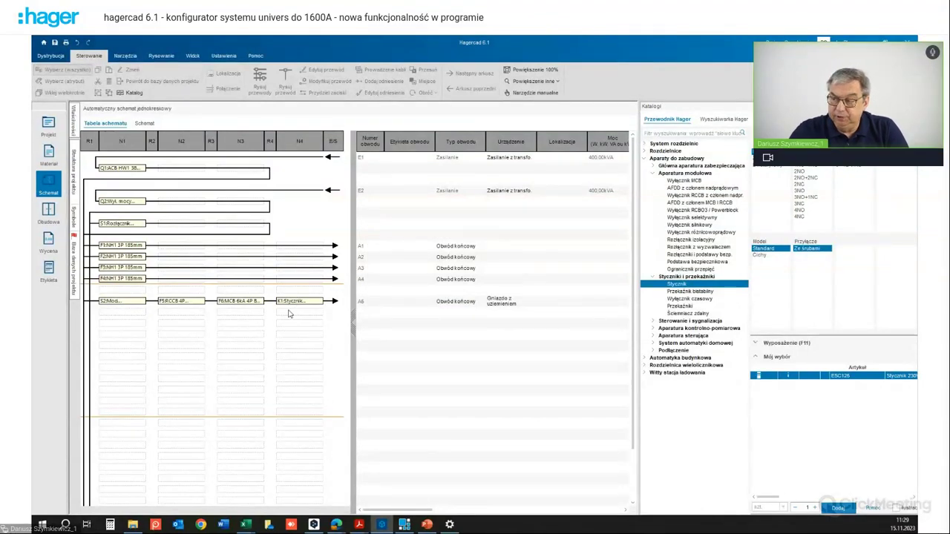
Step: Create upper branches (Utwórz odejścia powyżej) for RCCB F5 and for MCB F6
right_click(197, 304)
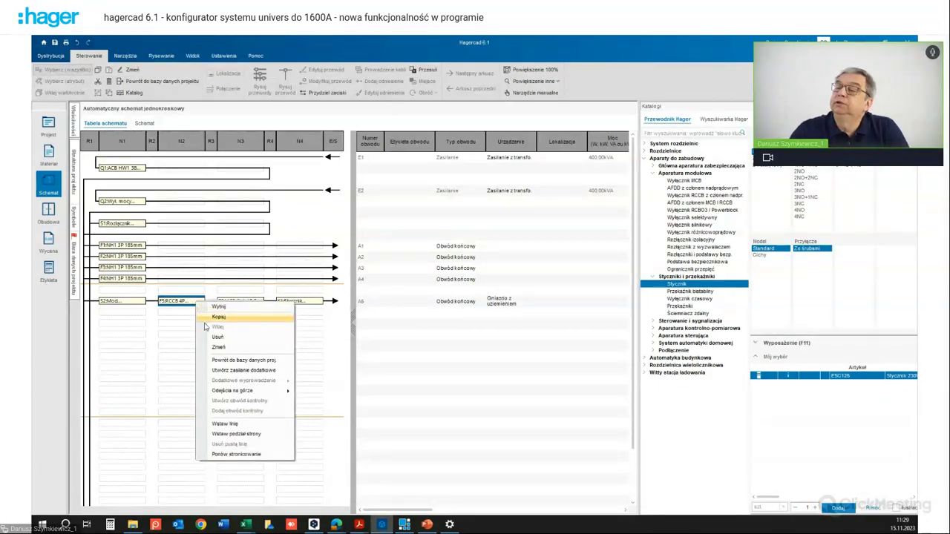
mouse_move(245, 391)
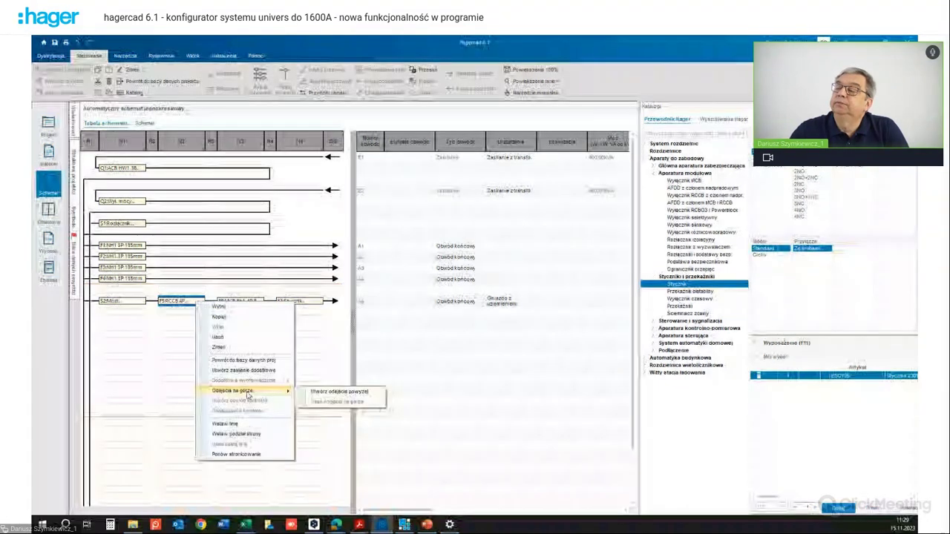
left_click(339, 391)
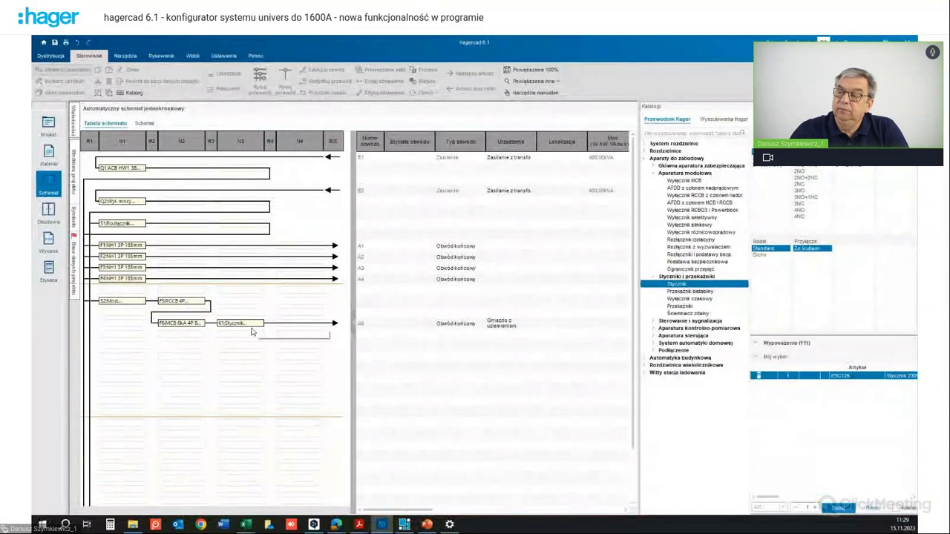
left_click(190, 324)
right_click(195, 325)
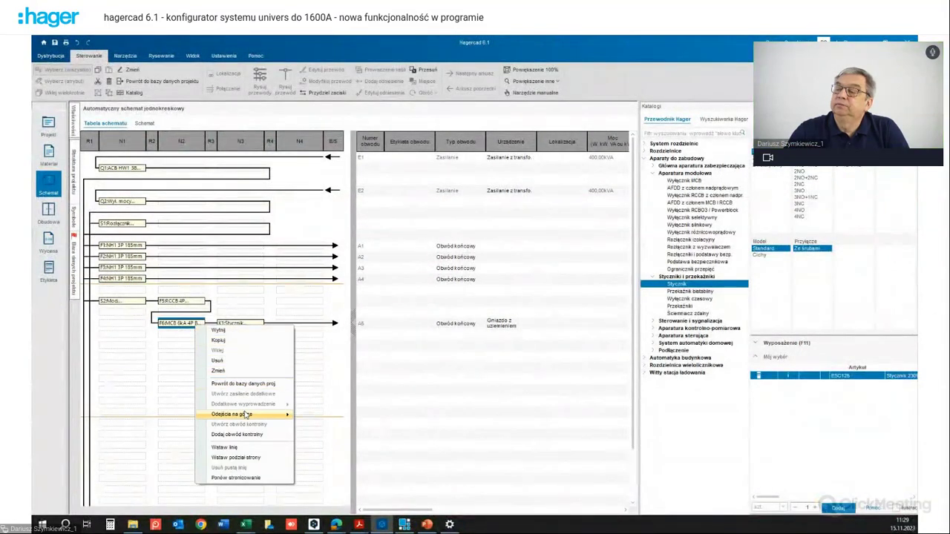
mouse_move(245, 415)
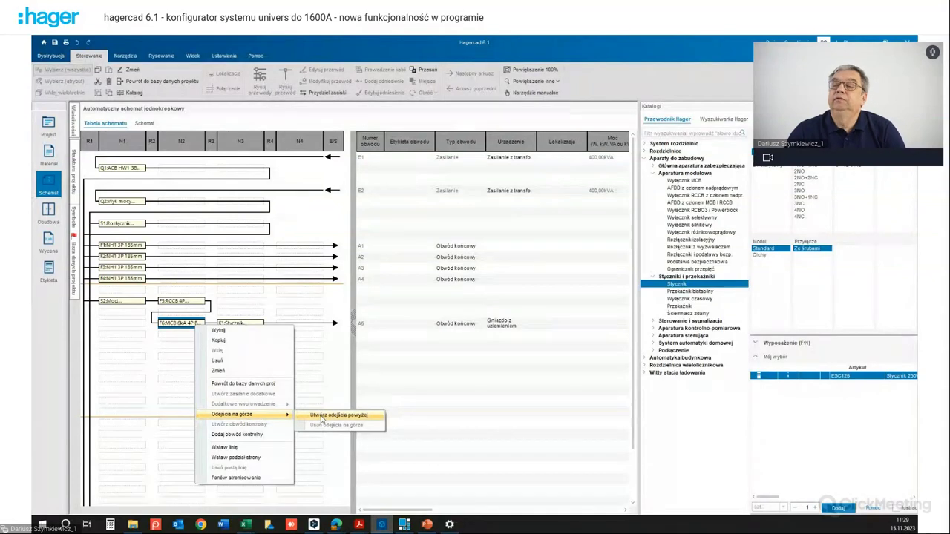
left_click(321, 418)
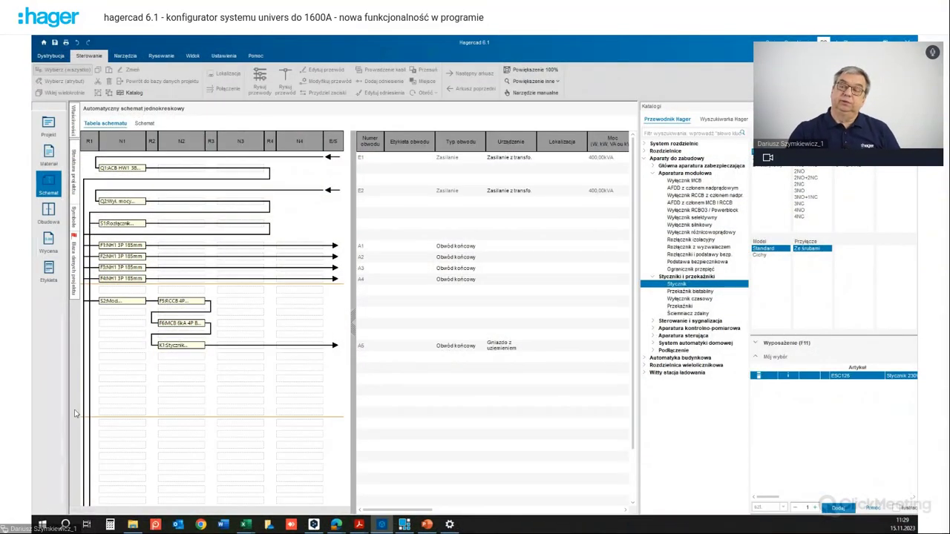
Step: Examine the upper-branch options (Odejścia na górze) available for RCCB F5
left_click(194, 298)
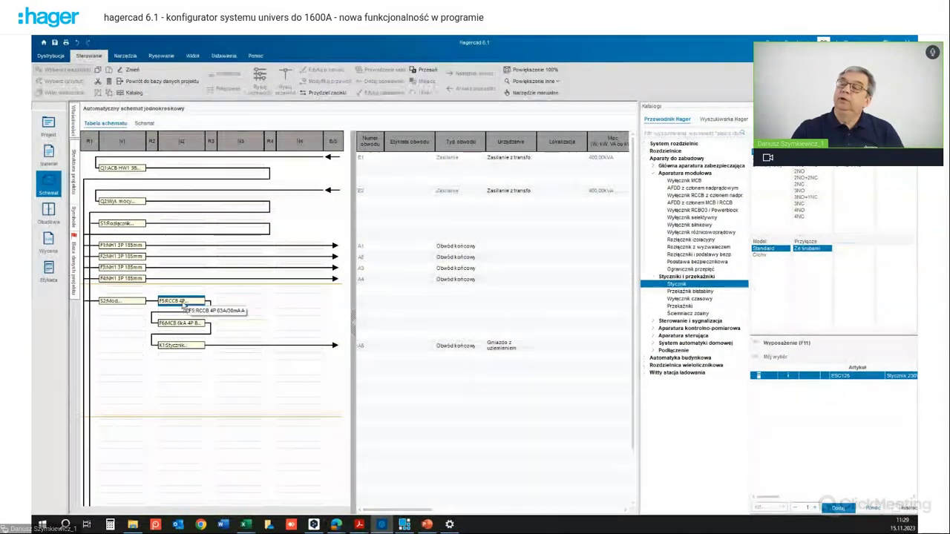
right_click(184, 304)
mouse_move(253, 390)
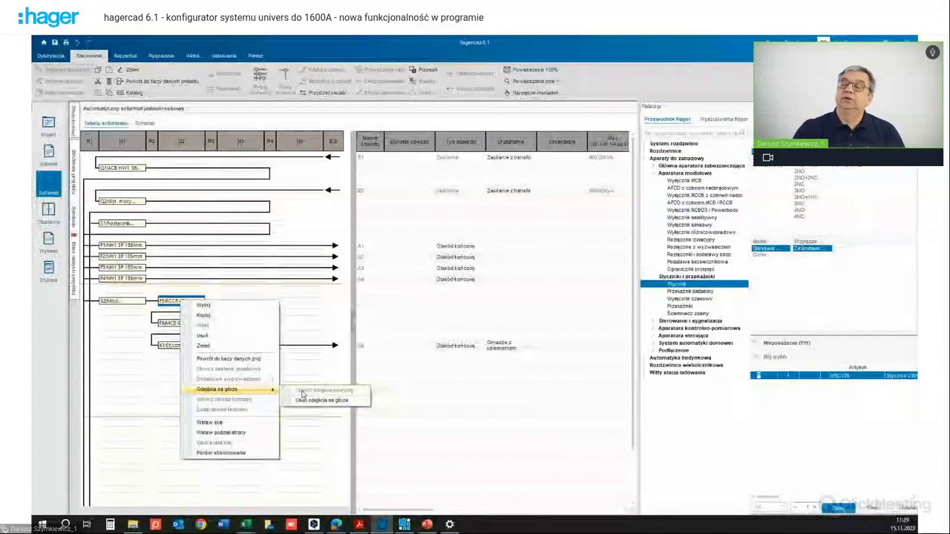
left_click(158, 368)
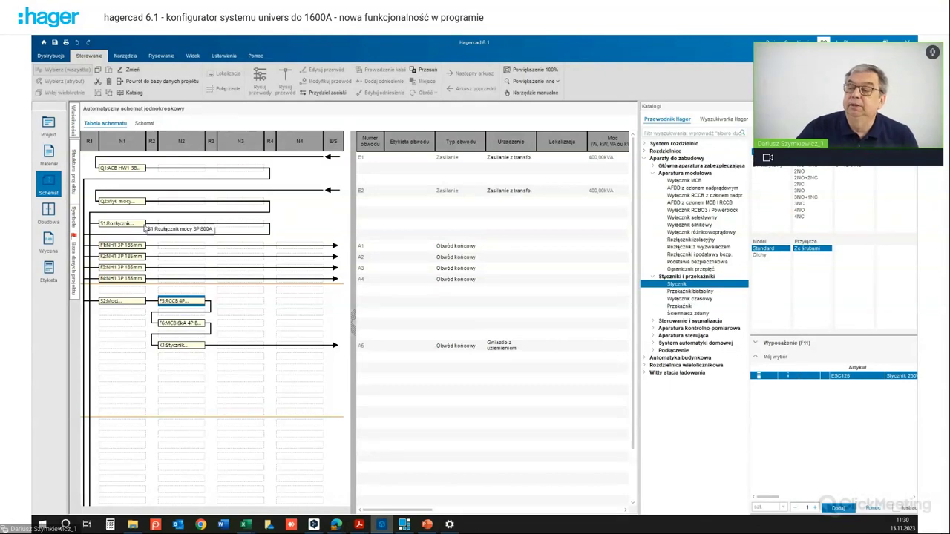
Step: Reassign the supply of modular switch S2 to CU2 (Zasilanie podstawowe 2) in the connection change dialog
left_click_drag(113, 279, 112, 307)
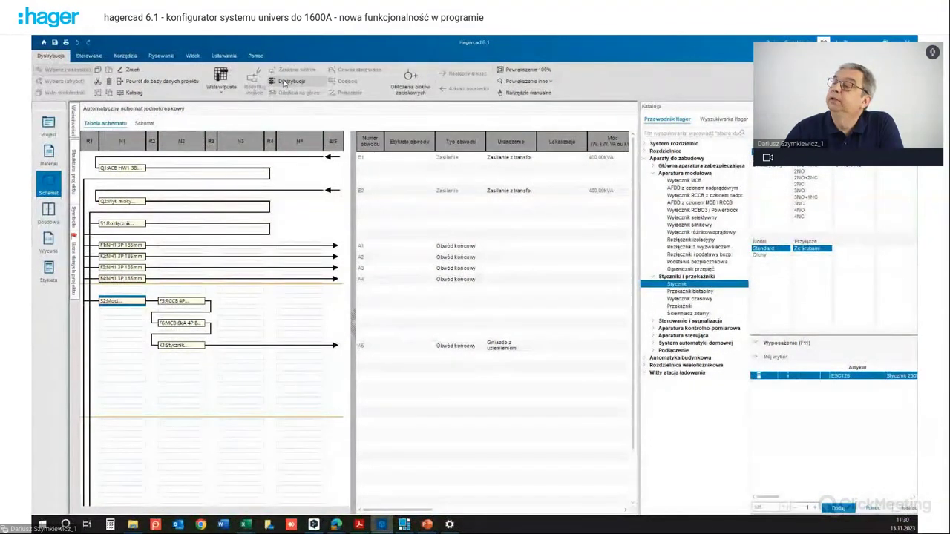
left_click(347, 92)
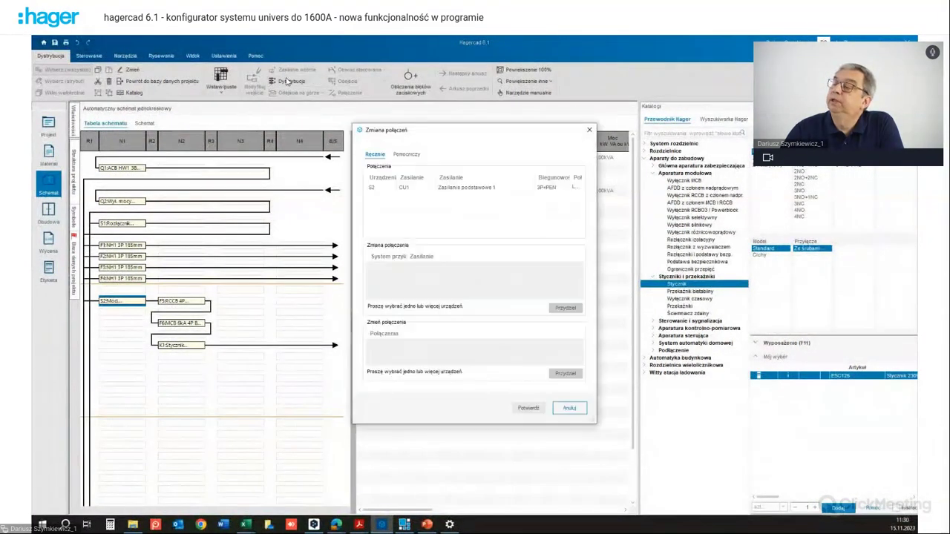
left_click(386, 189)
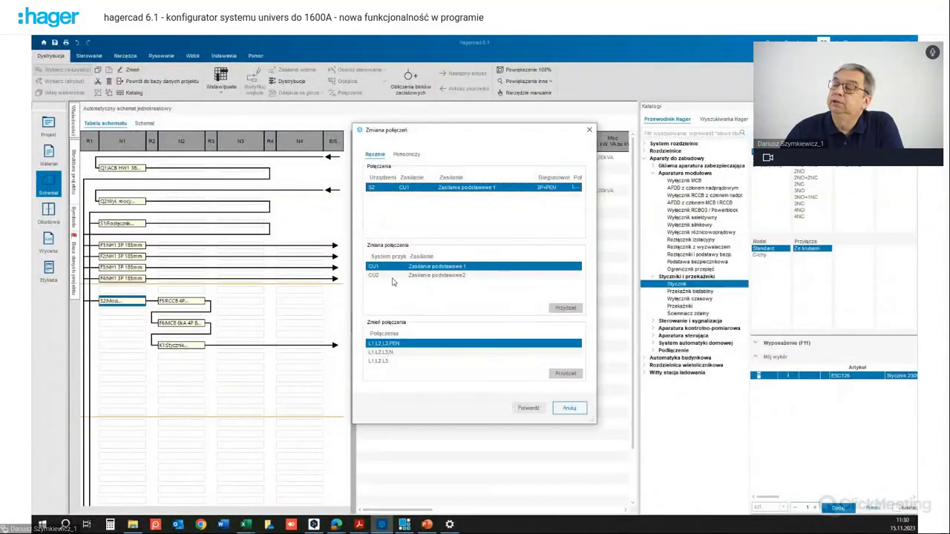
left_click(388, 278)
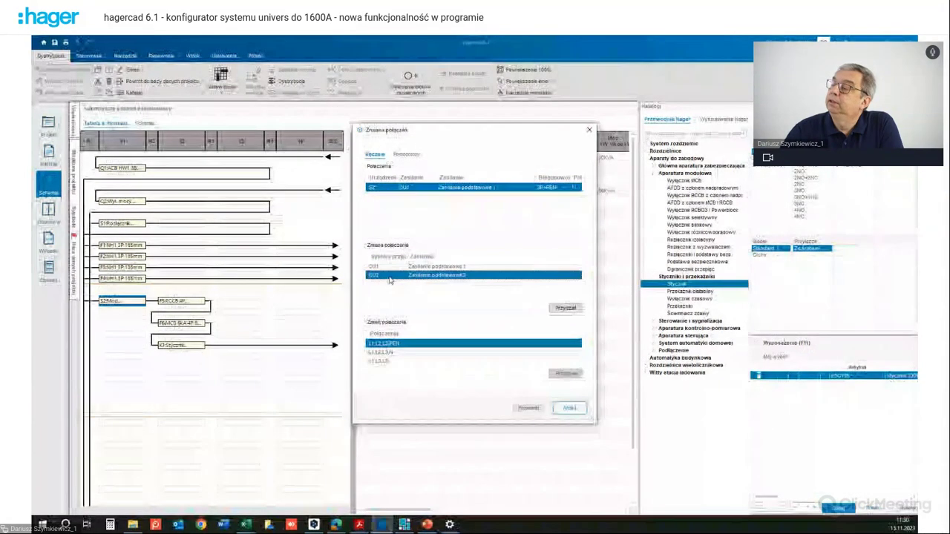
left_click(565, 307)
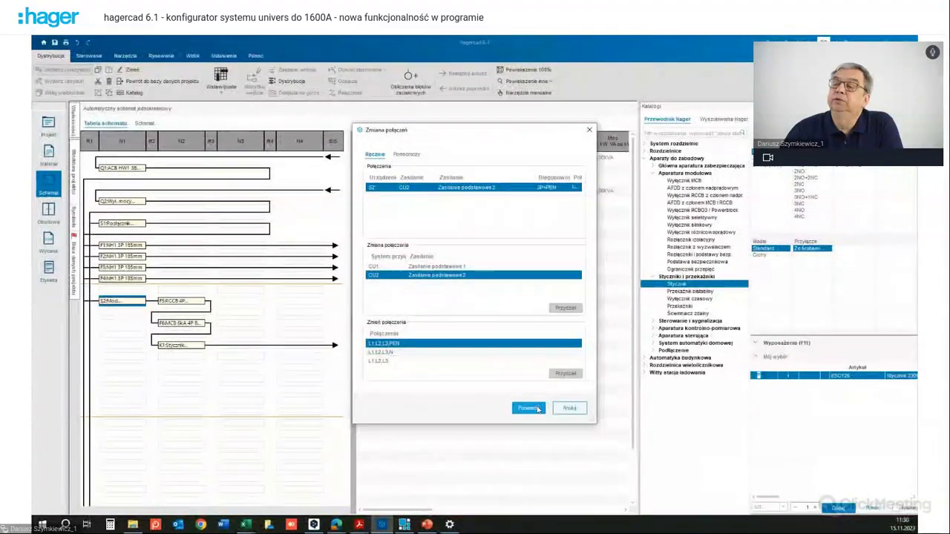
left_click(528, 407)
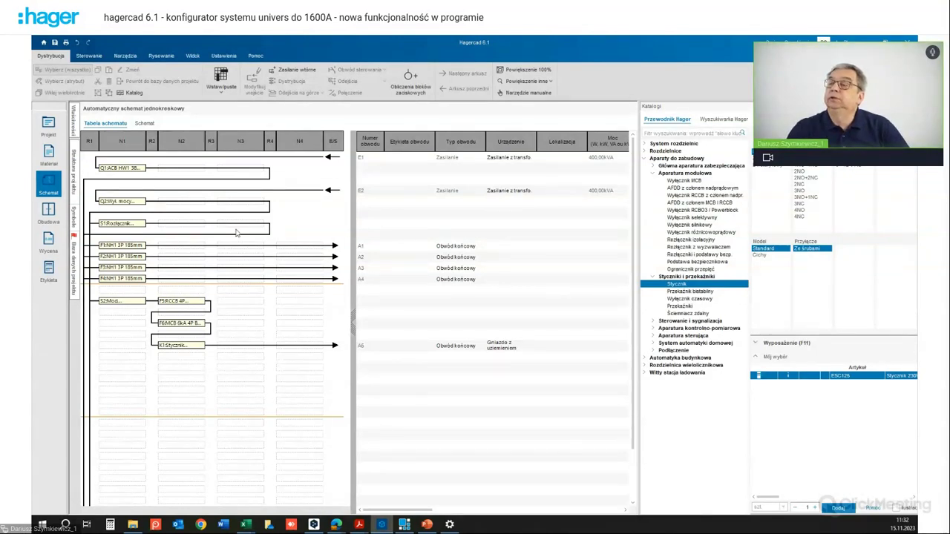
Step: Display the schematic drawing and move the control sheet (Arkusz sterowania) below the second load sheet in R1's document list
left_click(151, 125)
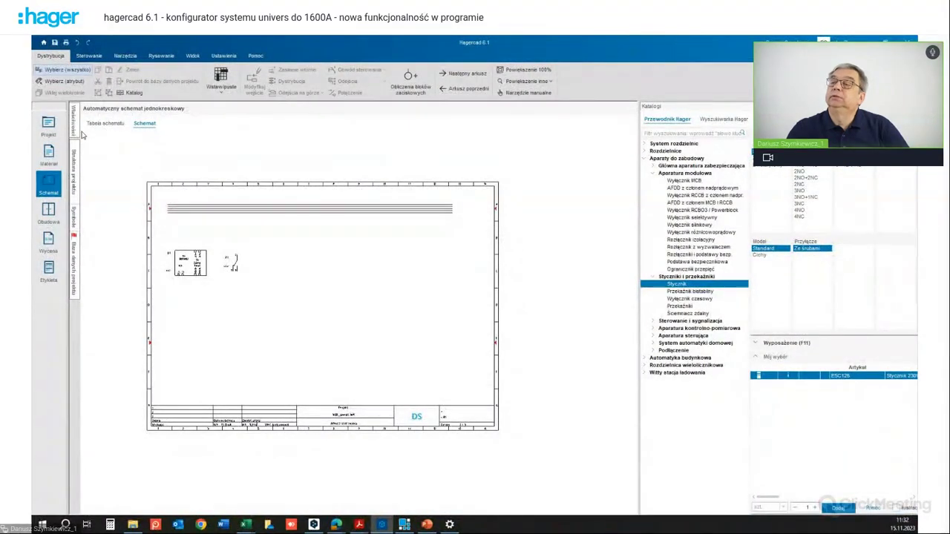
mouse_move(73, 141)
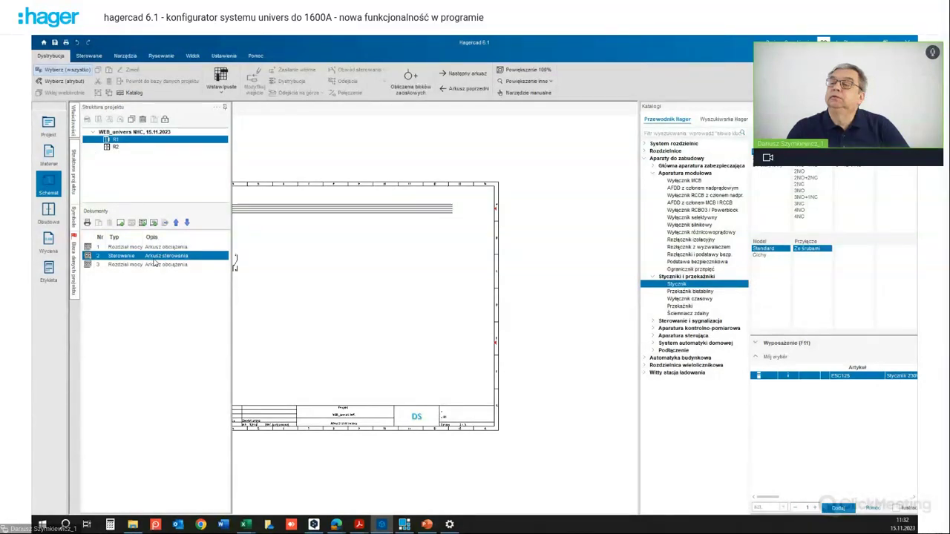
left_click(187, 223)
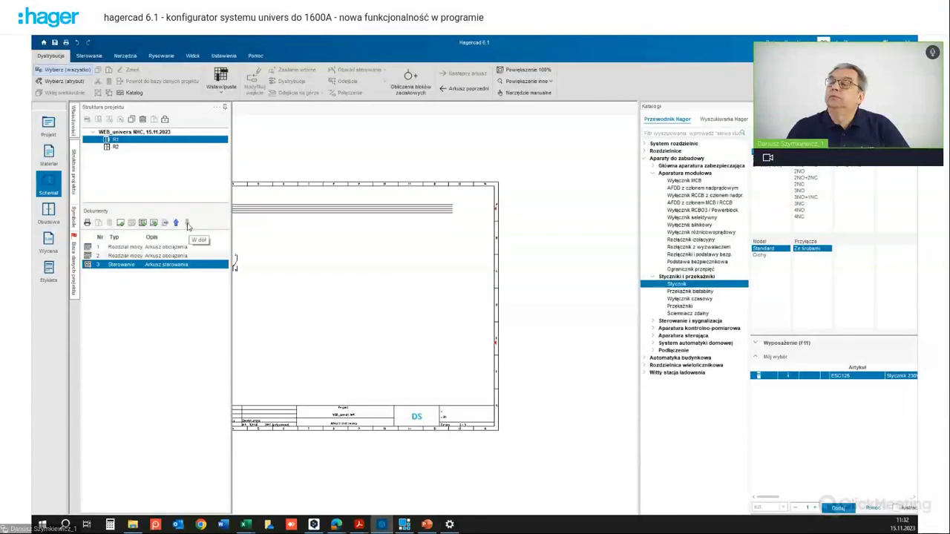
Step: Examine the load sheets for the CU1 cross-reference between sheets and the S2 circuit's CU2 supply, ending at the schematic table
left_click(222, 255)
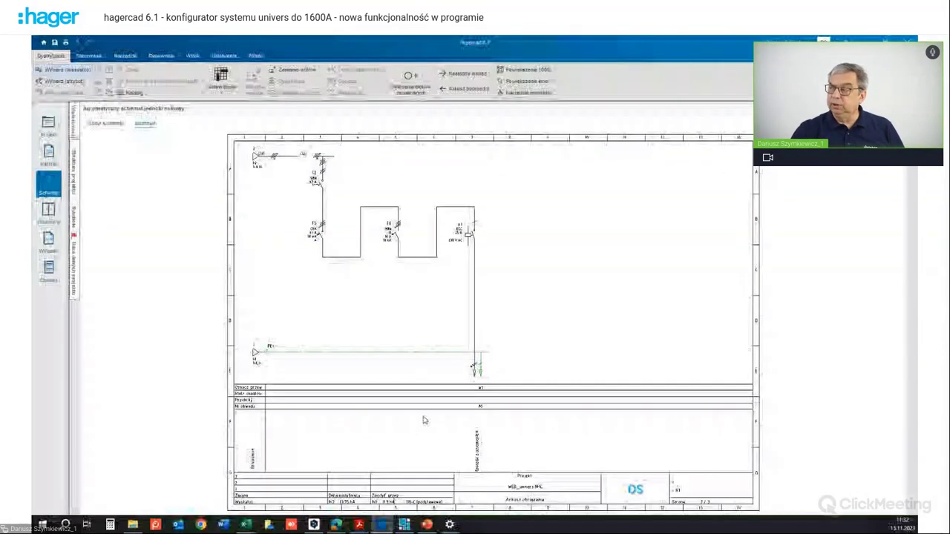
scroll(708, 194, "up", 2)
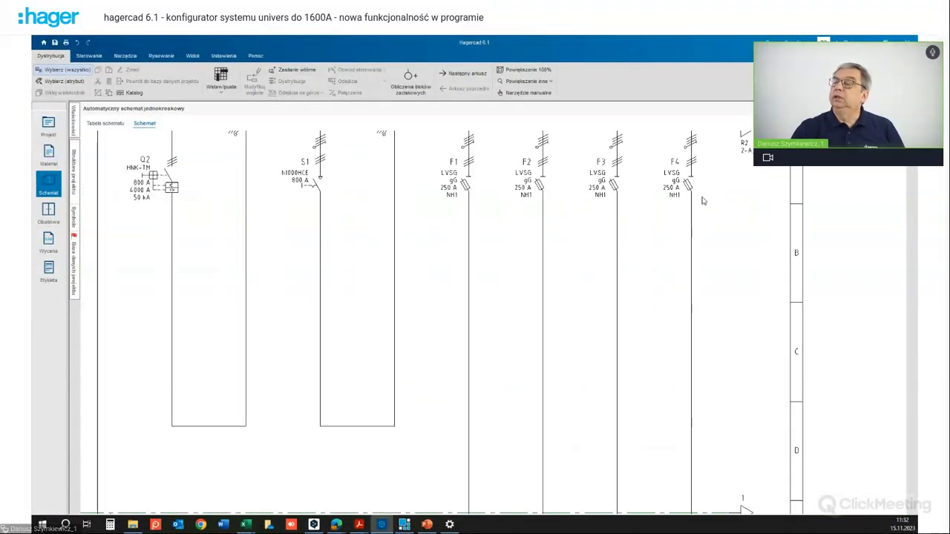
middle_click_drag(708, 194, 641, 346)
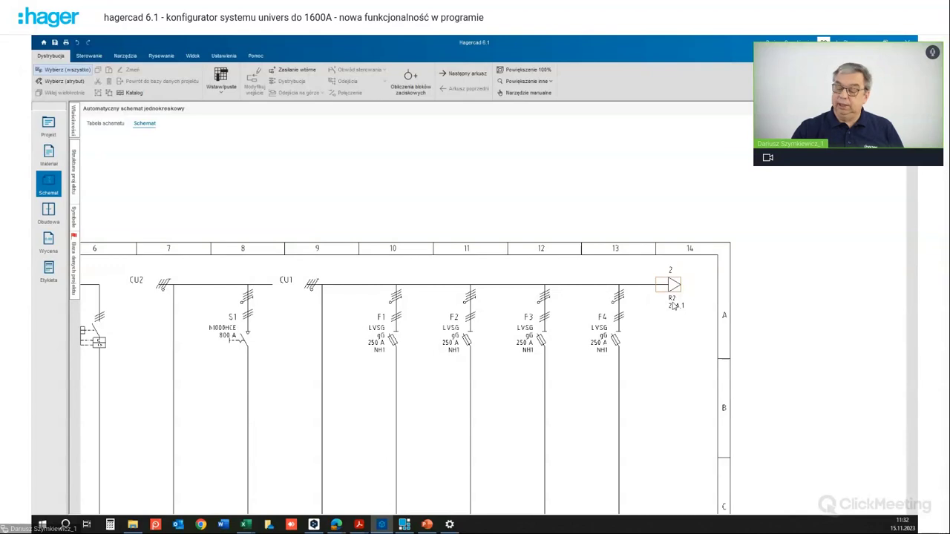
scroll(673, 305, "up", 2)
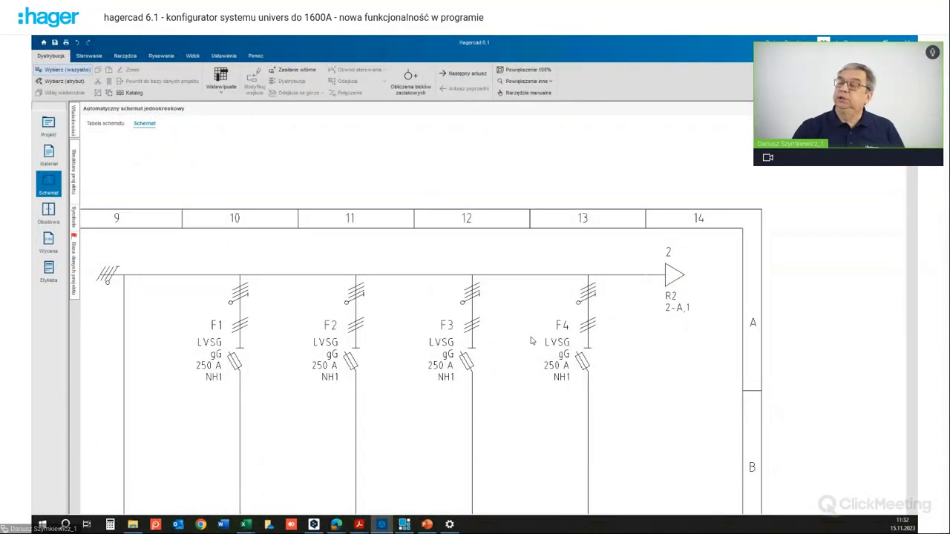
key("Page_Down")
scroll(240, 167, "up", 1)
scroll(240, 167, "up", 3)
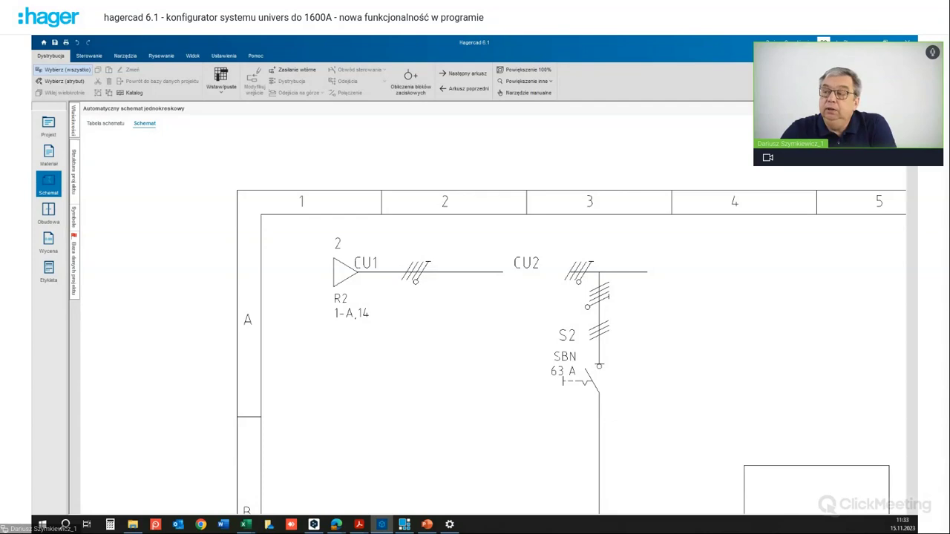
left_click(352, 276)
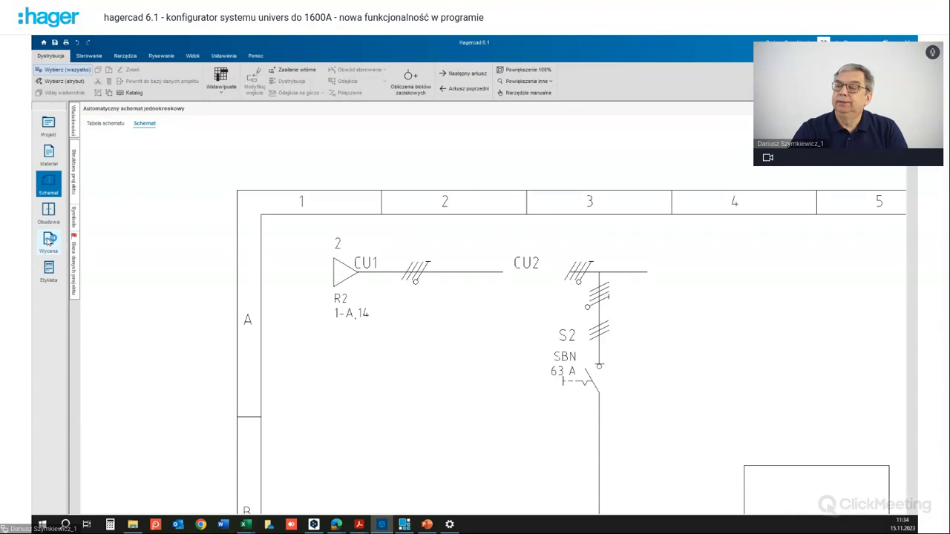
left_click(74, 242)
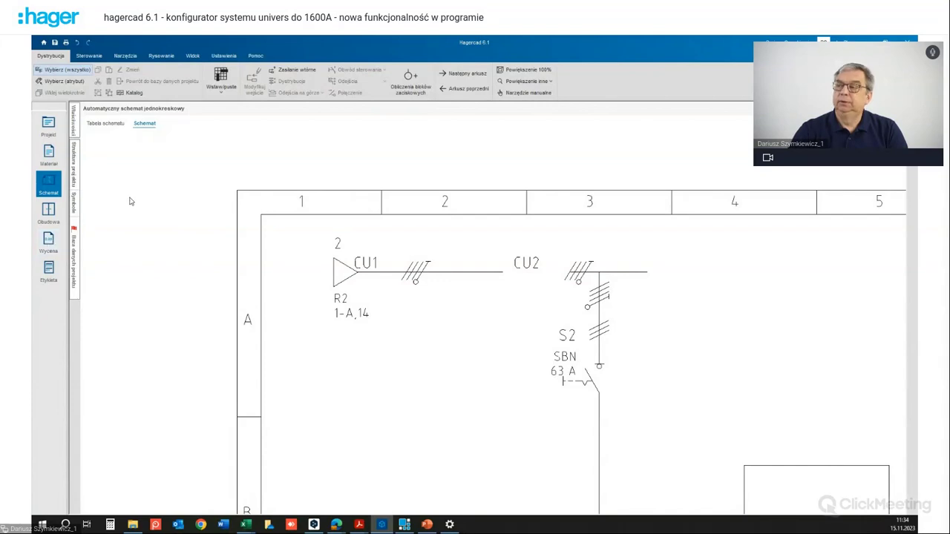
scroll(130, 202, "down", 2)
scroll(130, 202, "down", 2)
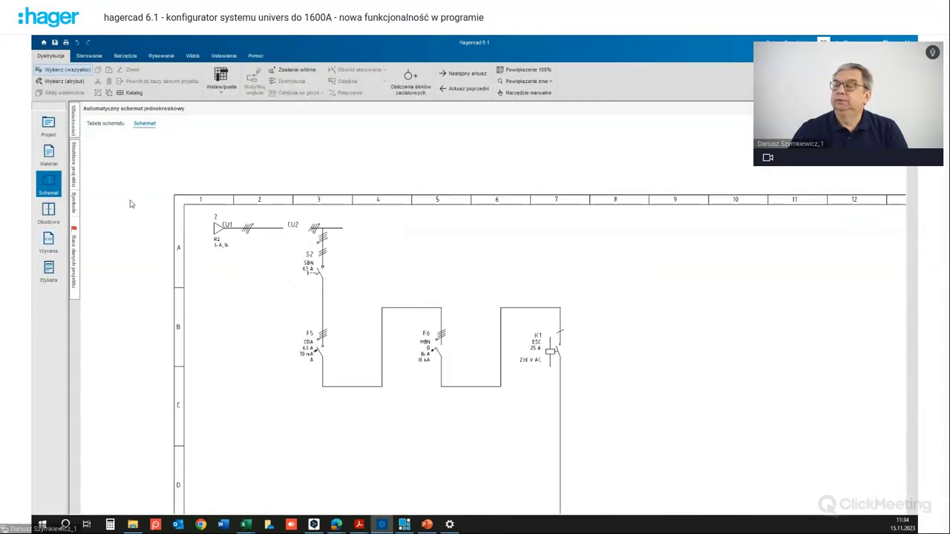
left_click(111, 124)
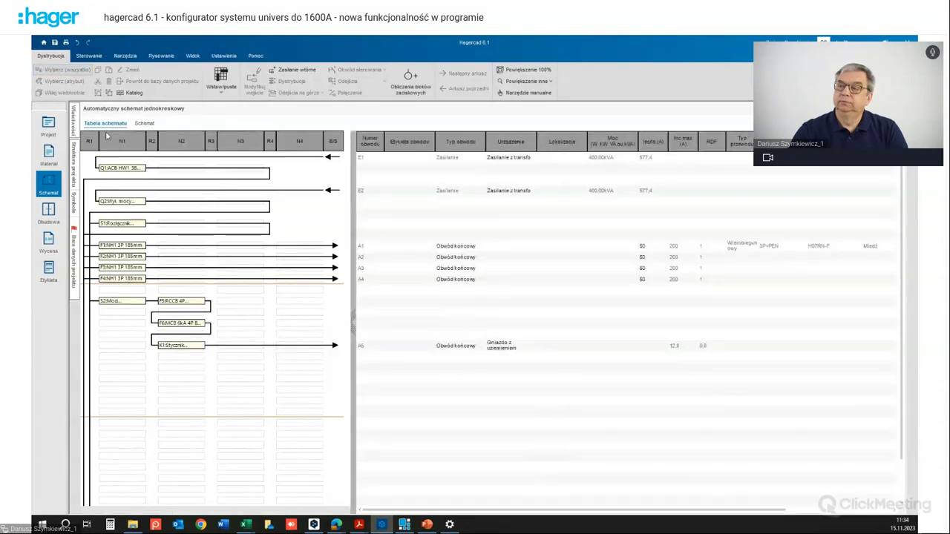
Step: Open the pricing of R1 and review which columns can be shown in the cost list (Widok kolumn)
left_click(49, 241)
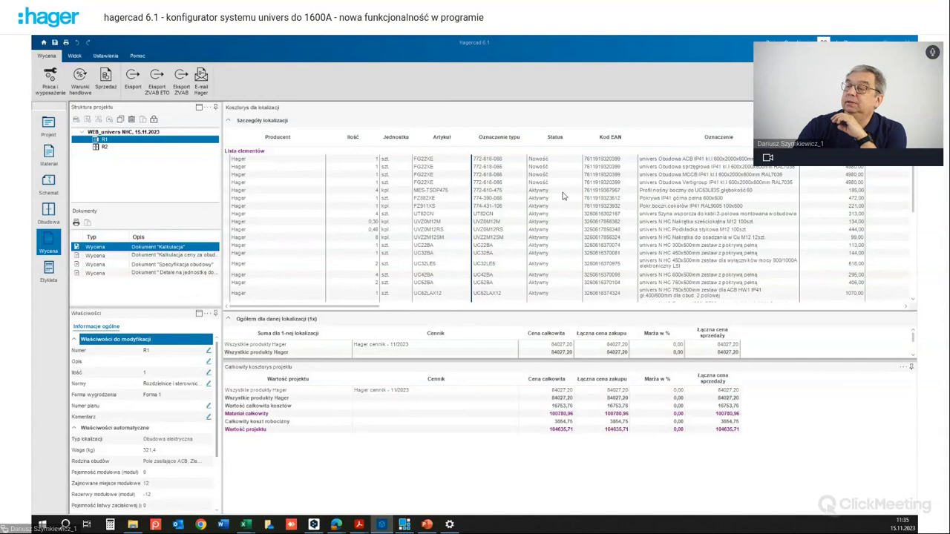
left_click(74, 56)
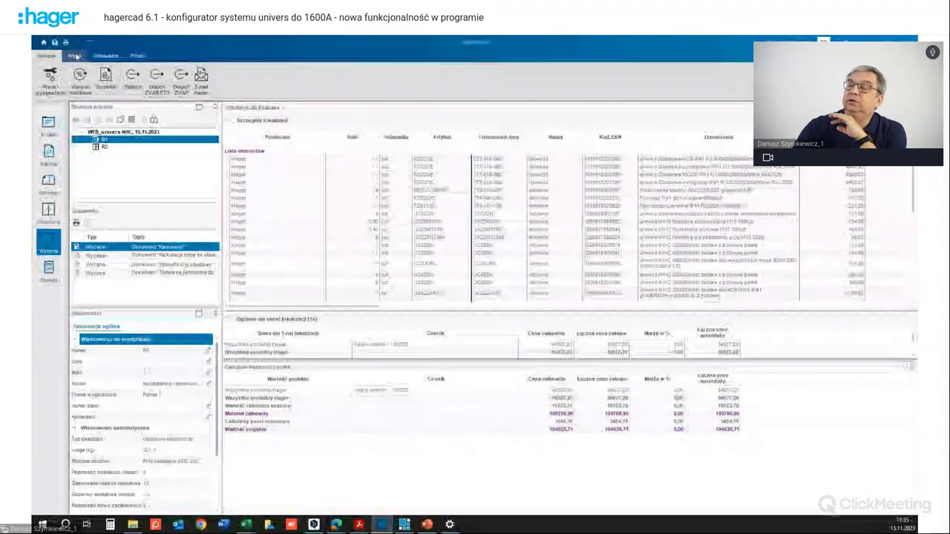
left_click(49, 87)
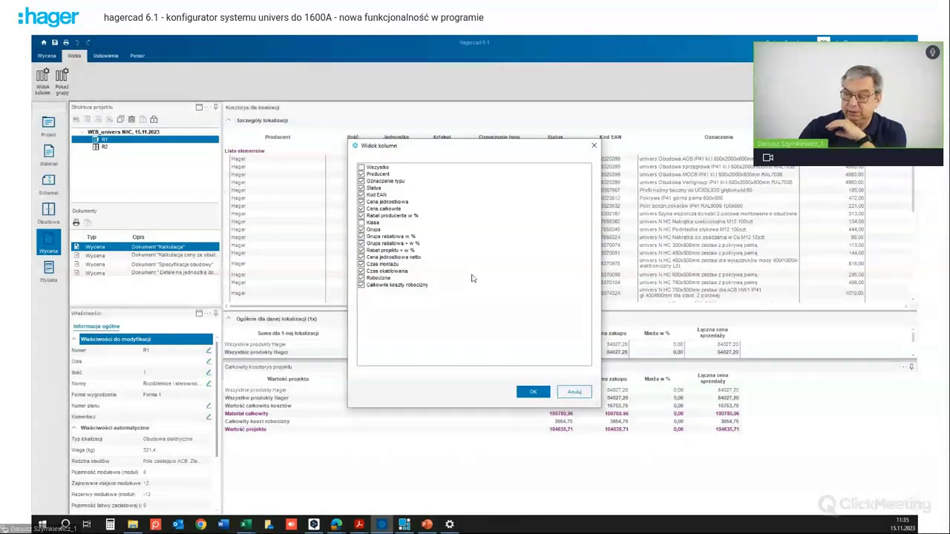
left_click(539, 393)
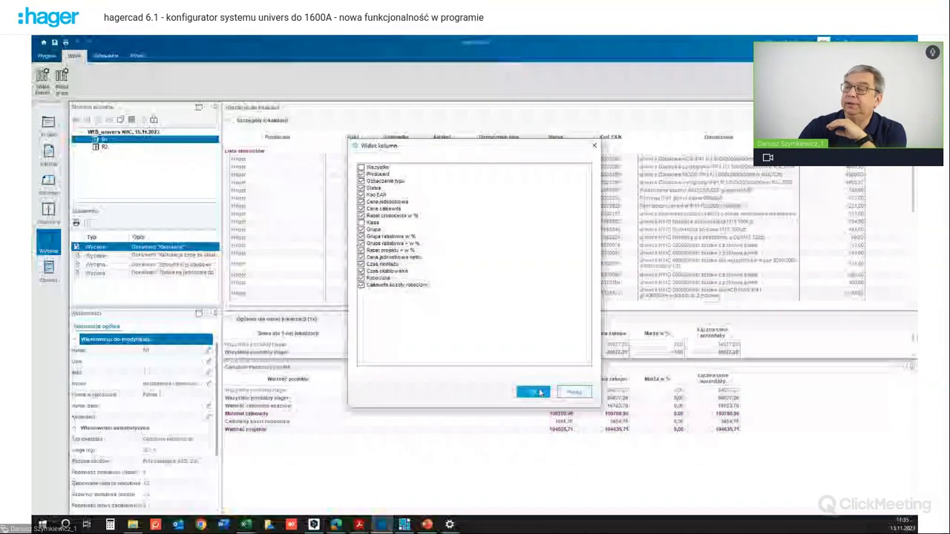
Step: Review the project's trade conditions (Warunki handlowe), including the Hager price list and discount groups, without applying changes
left_click(49, 56)
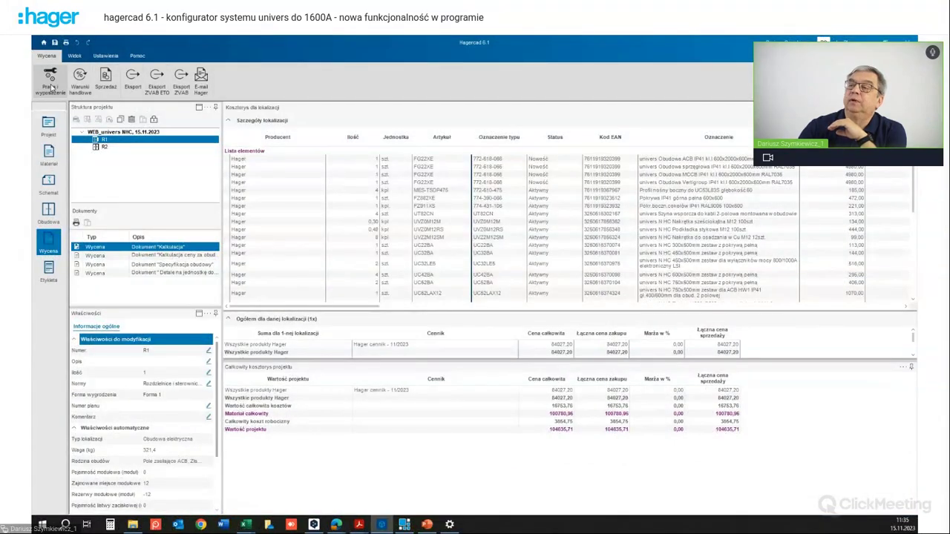
left_click(79, 82)
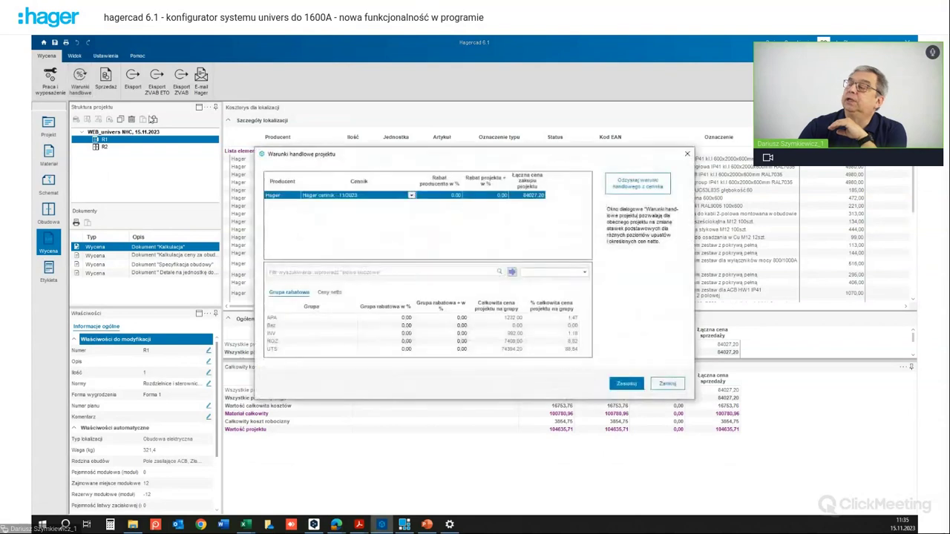
left_click(448, 197)
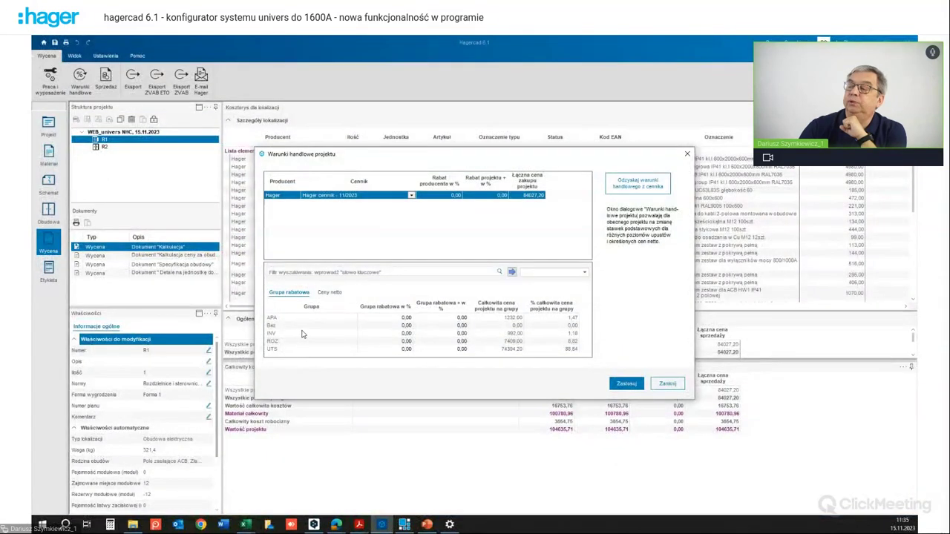
left_click(668, 384)
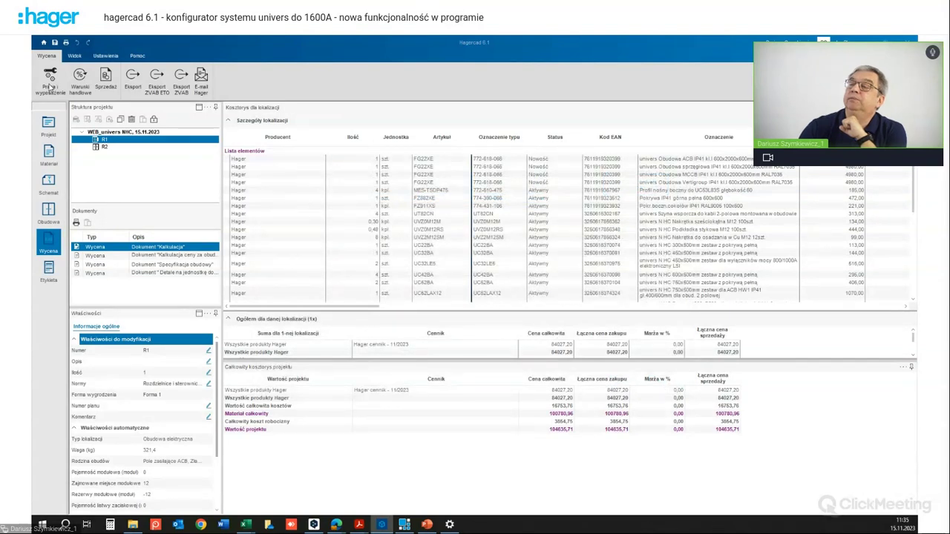
Step: Review the additional materials, services (Usługi) and labour rates (Robocizna) for R1, then close the dialog
left_click(50, 85)
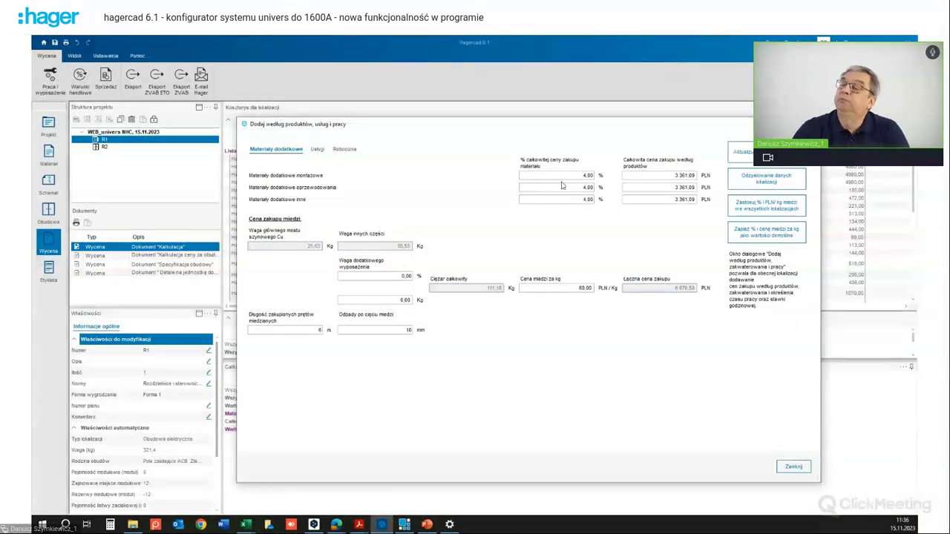
left_click(319, 150)
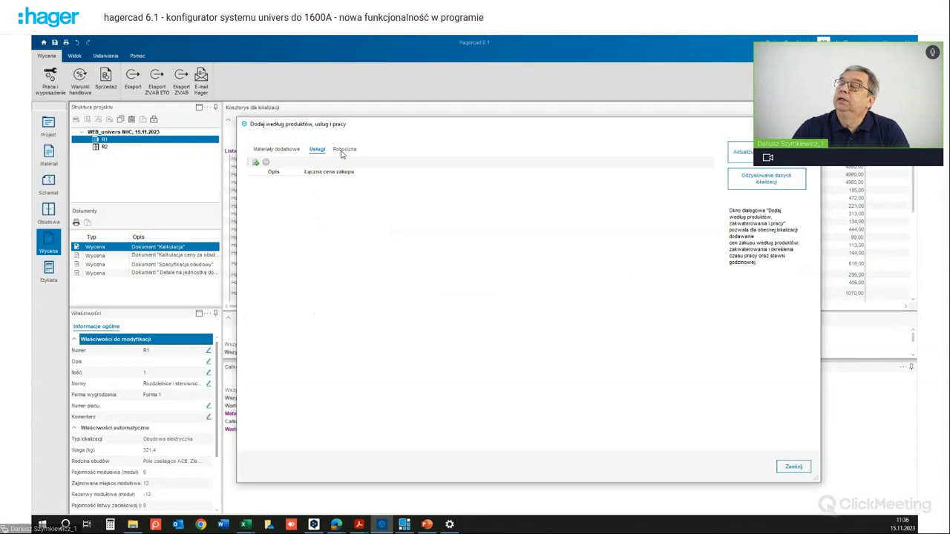
left_click(344, 150)
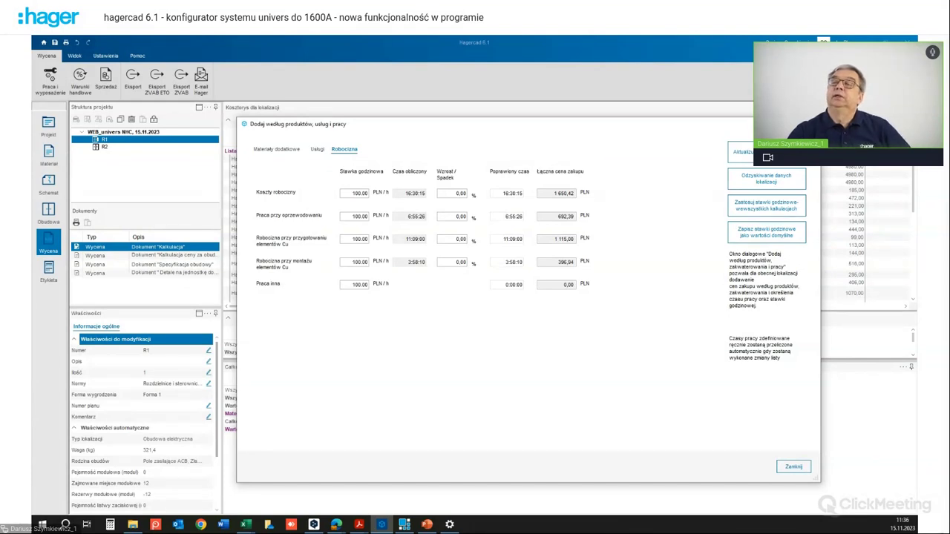
key("Escape")
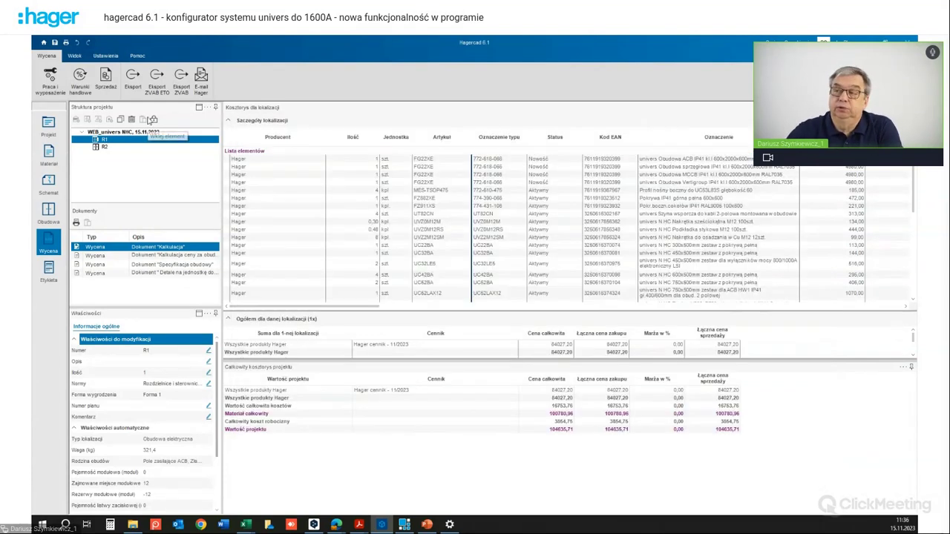
Step: Review the project's sales price summary (Podsumowanie cen sprzedaży projektu) down to the total project value, then close it
left_click(108, 86)
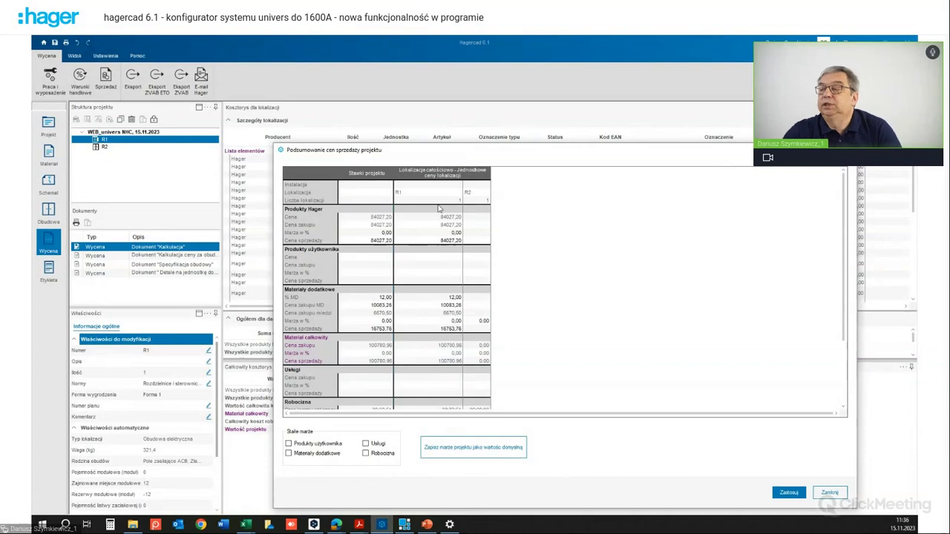
scroll(436, 212, "down", 3)
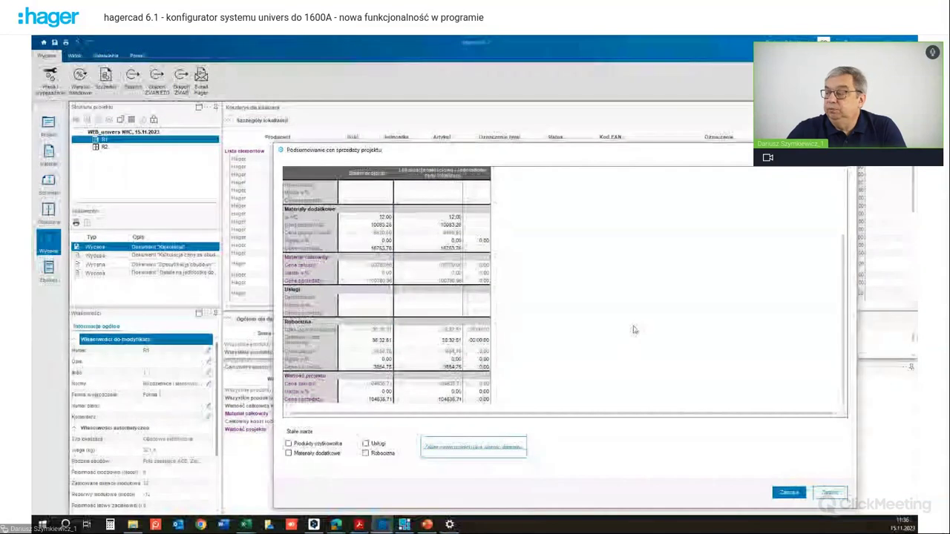
left_click(830, 493)
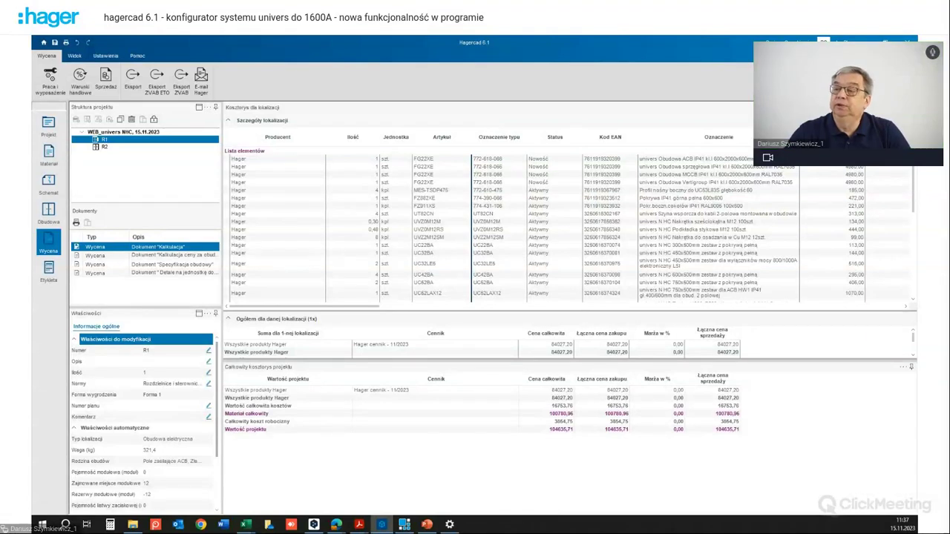
Step: Return to R1's enclosure plan and keep the project structure with its document list permanently displayed beside the drawing
left_click(48, 211)
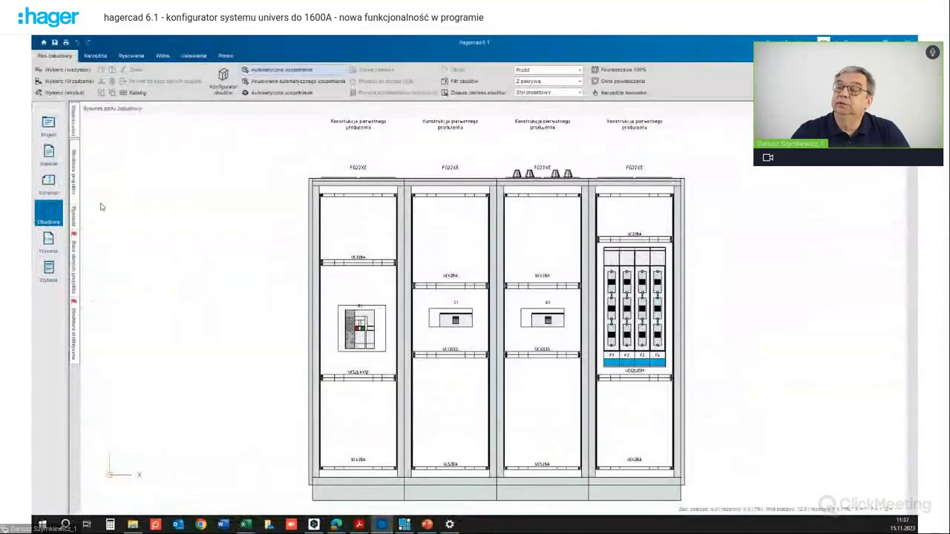
left_click(79, 168)
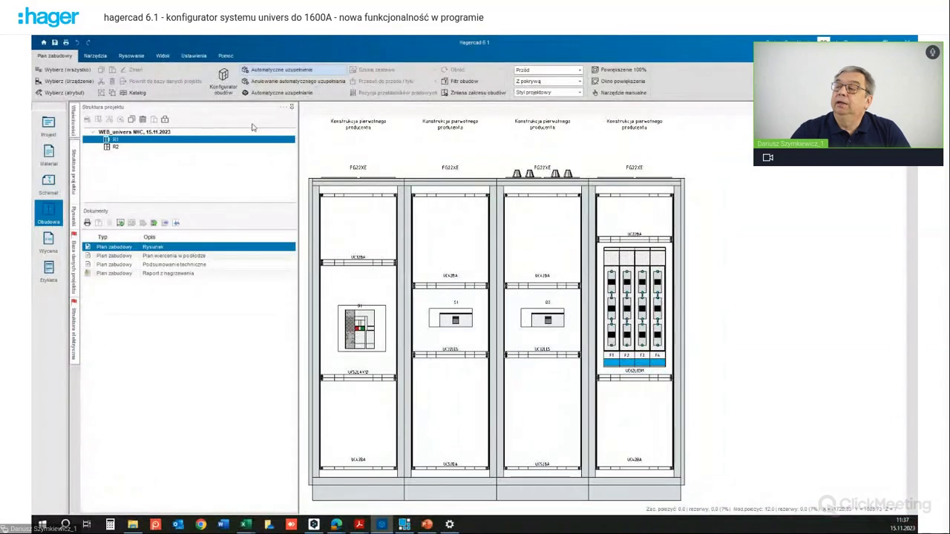
left_click(286, 107)
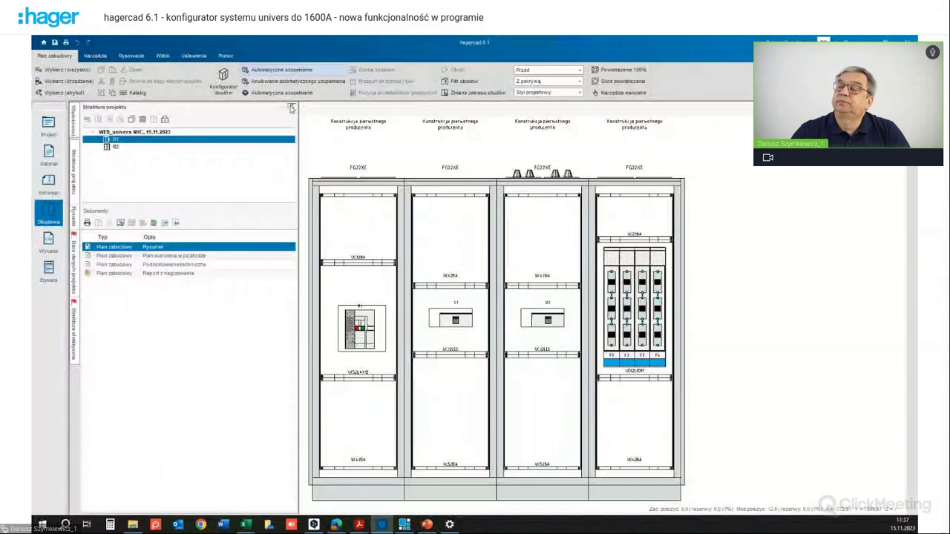
left_click(290, 109)
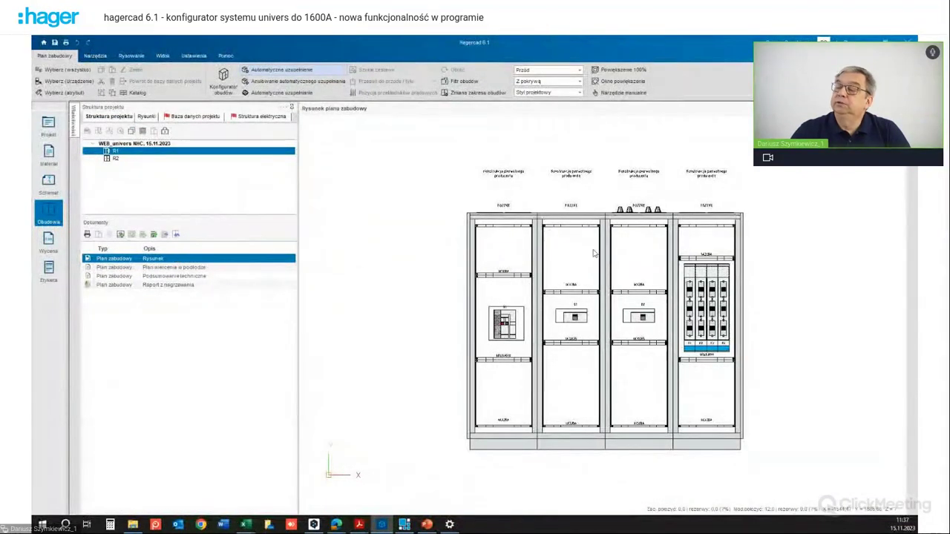
Step: Export R1's enclosure plan drawing (Rysunek) as a DWG version 2018 file to the Desktop folder
left_click(164, 234)
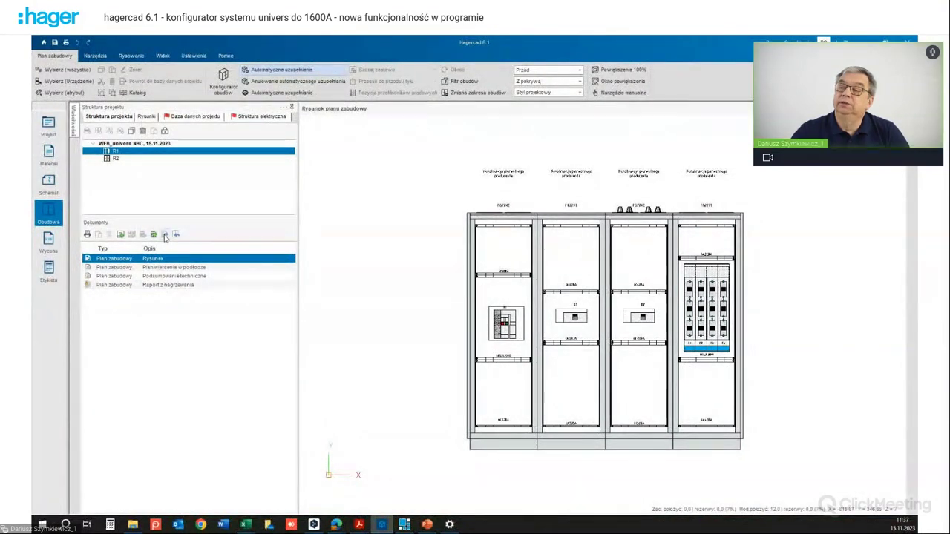
left_click(164, 235)
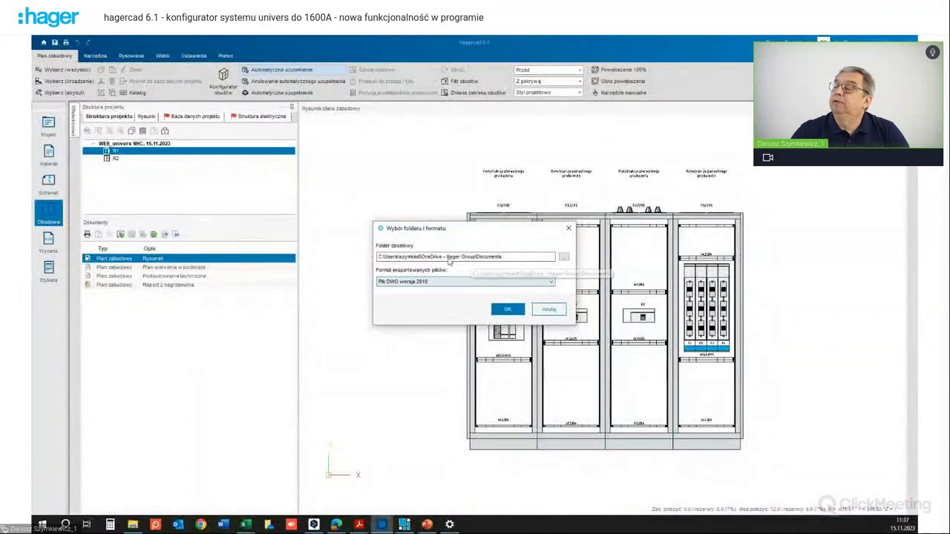
left_click(563, 257)
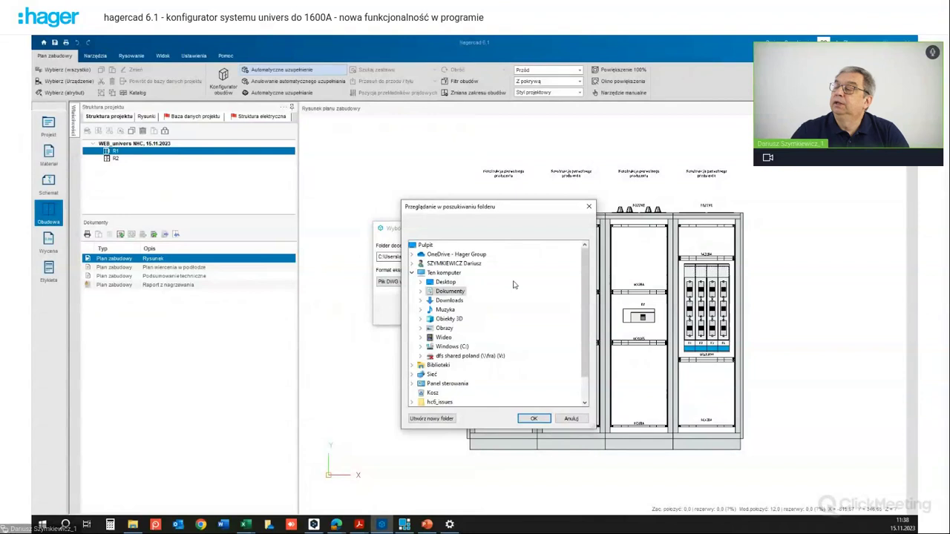
left_click(534, 419)
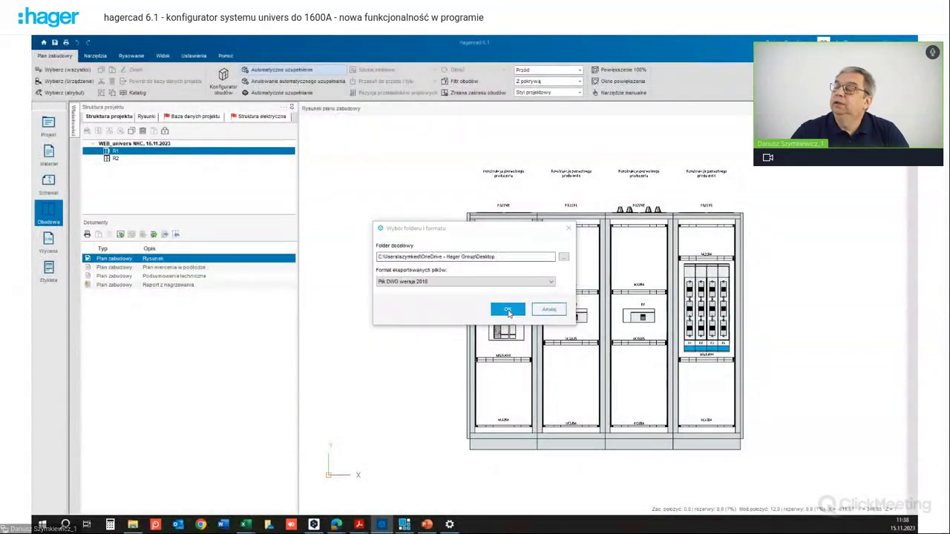
left_click(511, 310)
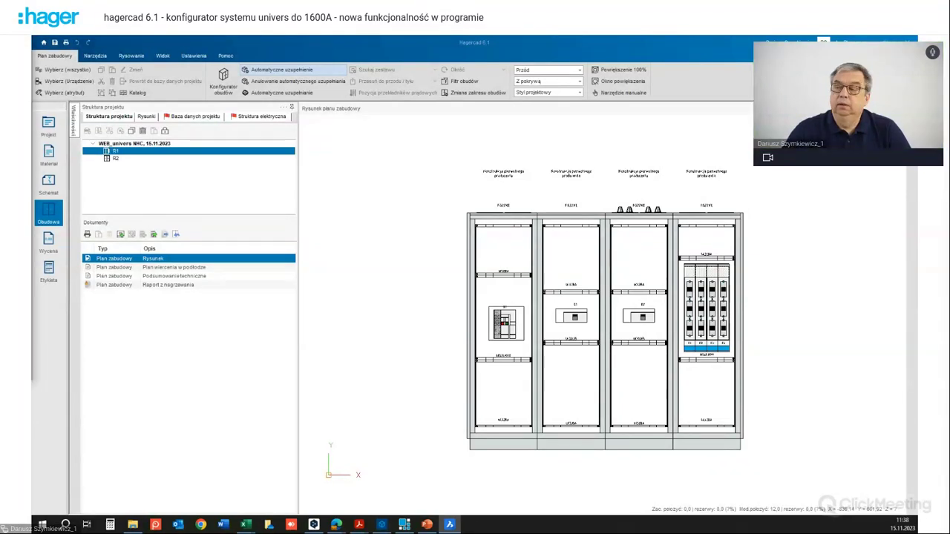
Step: Examine the exported WEB_univers NHC-R1-1-Rysunek.dwg full-screen in BricsCAD, in an isometric view with the hidden-line (Ukryta) visual style
left_click_drag(33, 39, 363, 77)
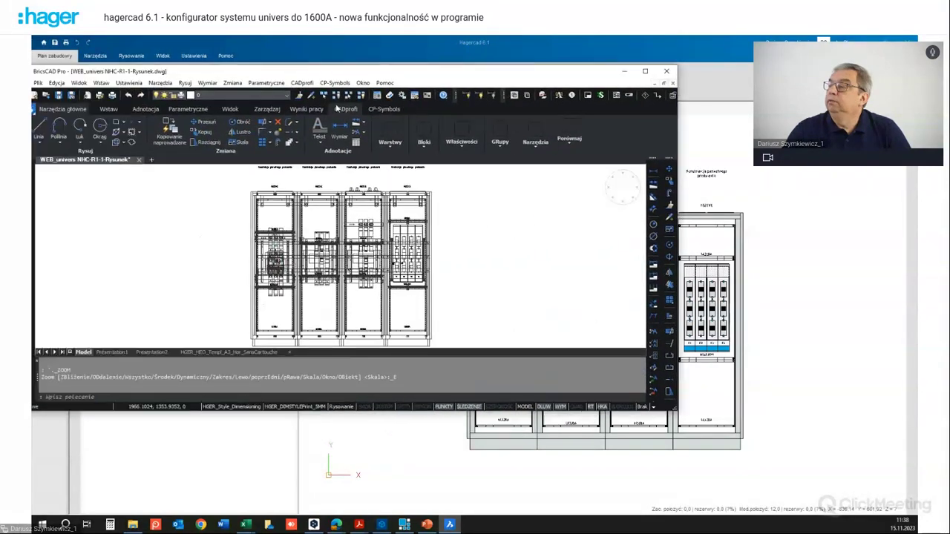
left_click(646, 71)
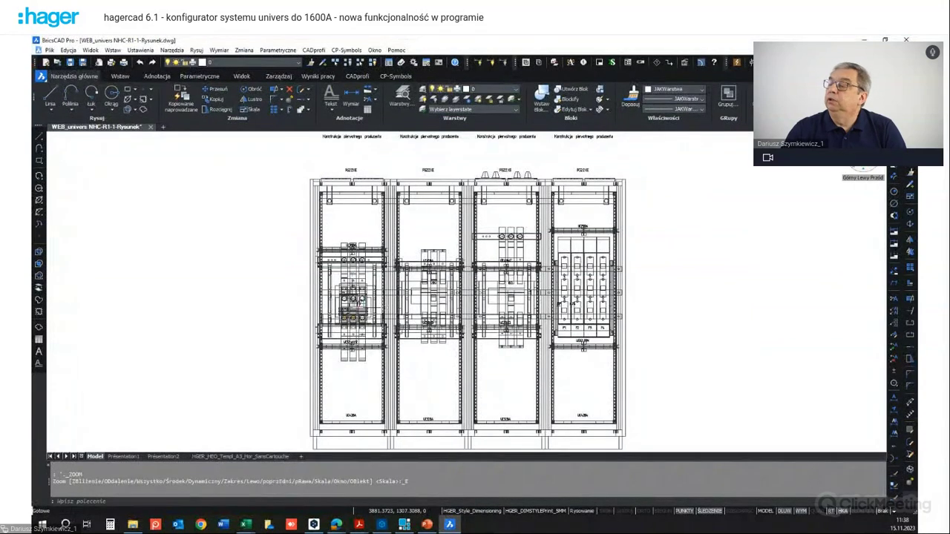
left_click(855, 168)
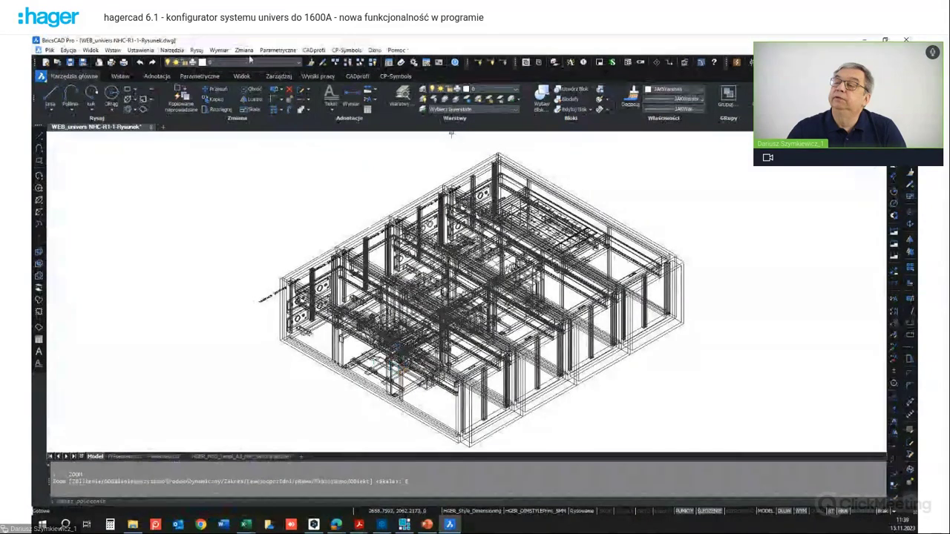
left_click(90, 49)
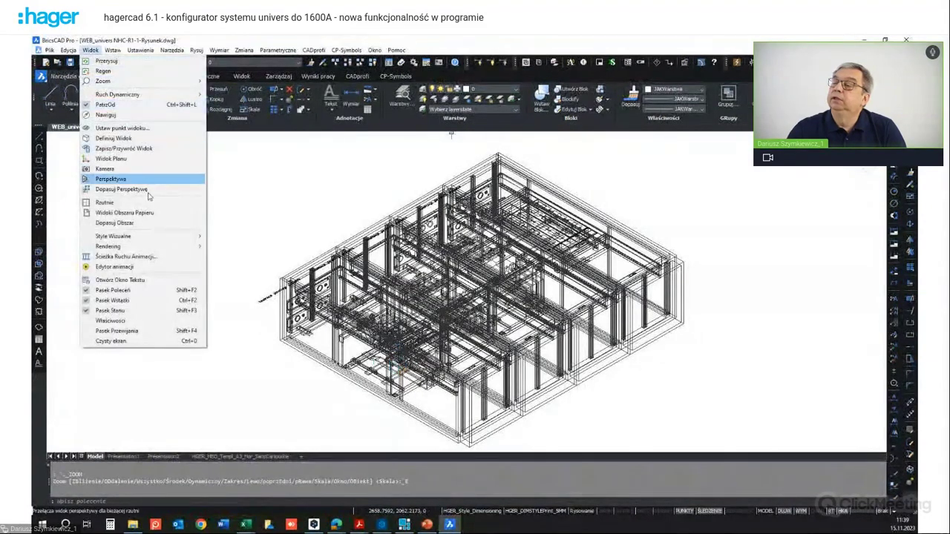
mouse_move(141, 240)
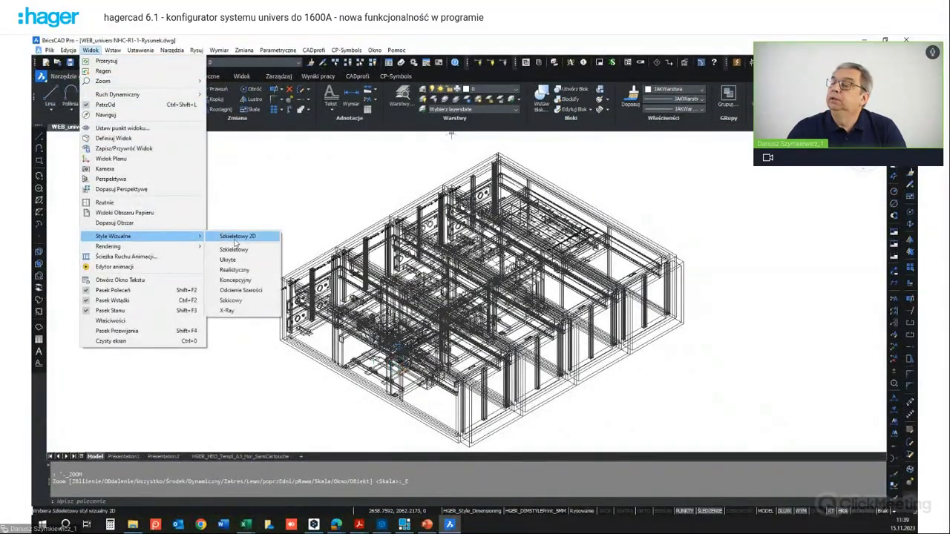
left_click(236, 260)
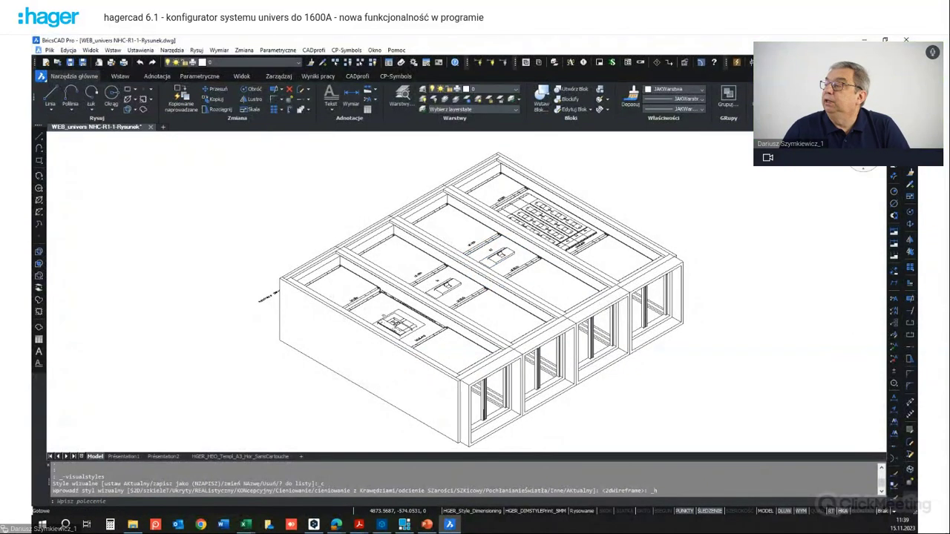
Step: Return the exported drawing to its front-facing plan view, then minimise BricsCAD to go back to Hagercad
left_click(862, 167)
left_click(863, 172)
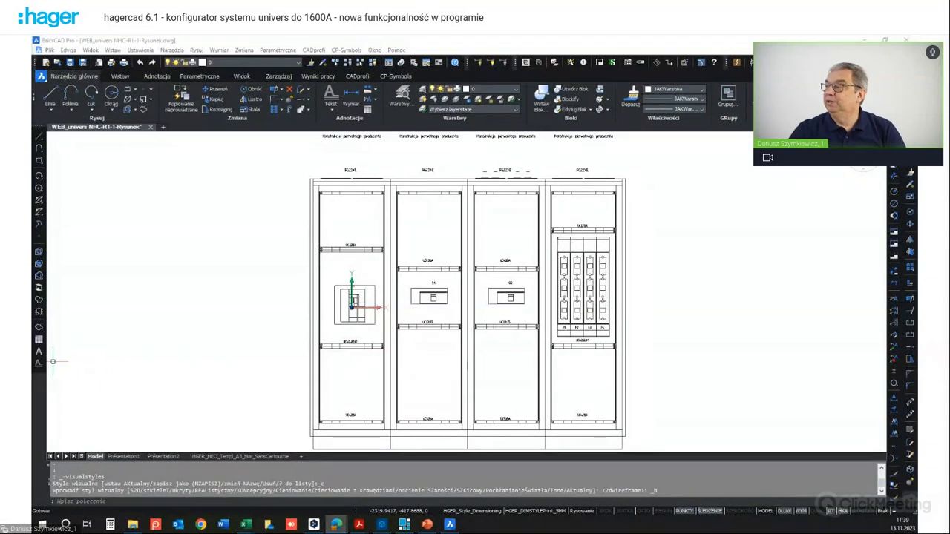
left_click(866, 40)
left_click(864, 40)
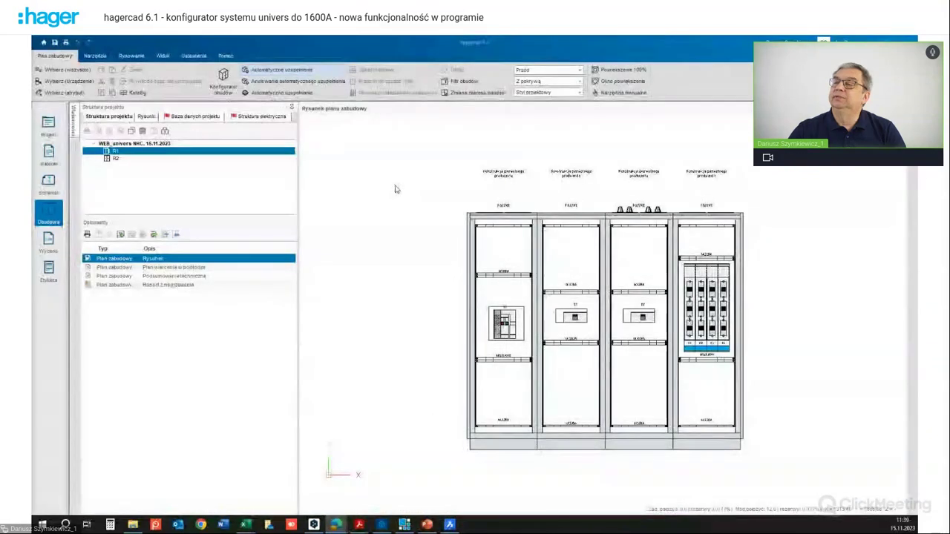
Step: Collapse the project structure, review the BIM export properties and the IFC and RFA options, then close without generating a file
left_click(292, 108)
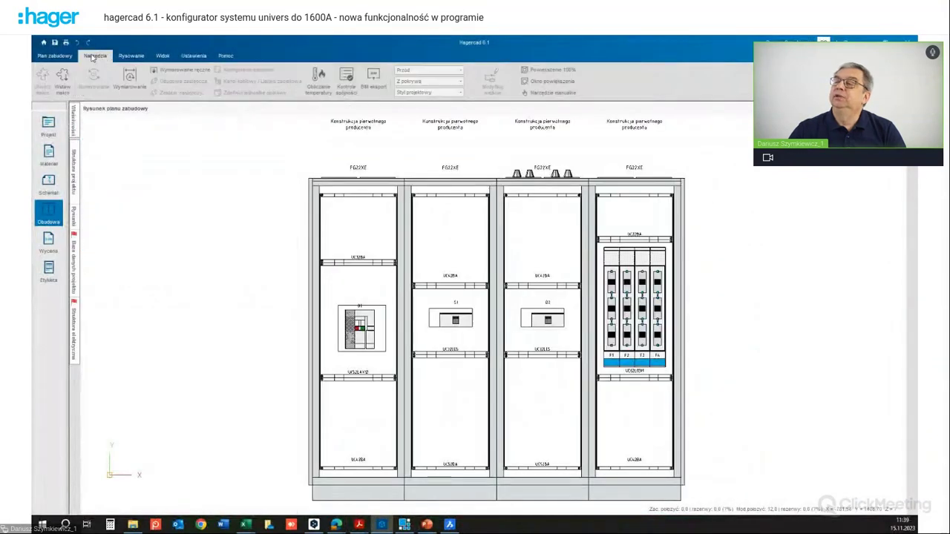
left_click(94, 55)
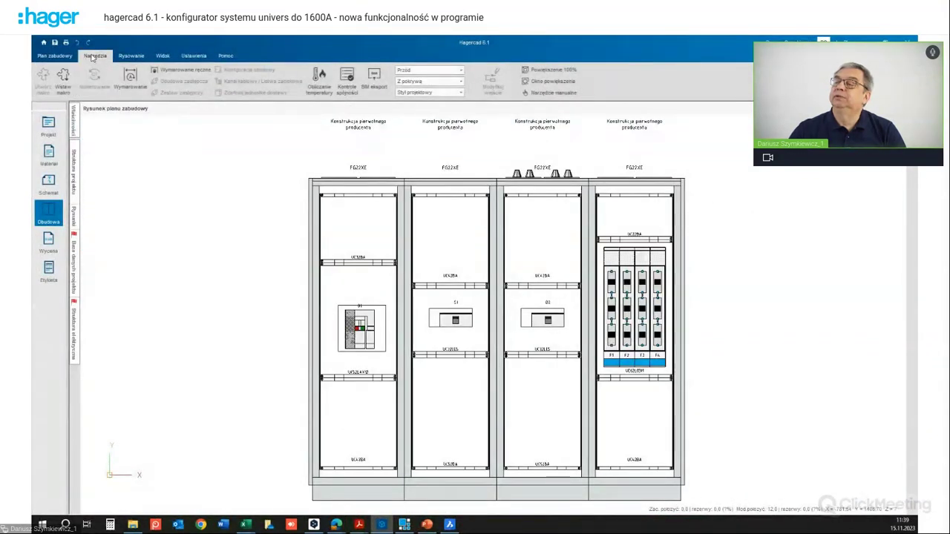
left_click(374, 80)
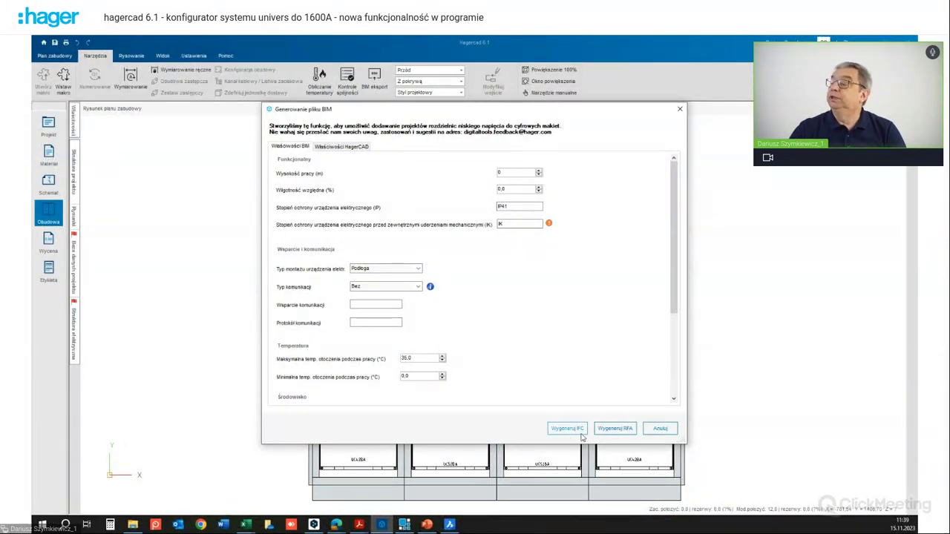
left_click(630, 434)
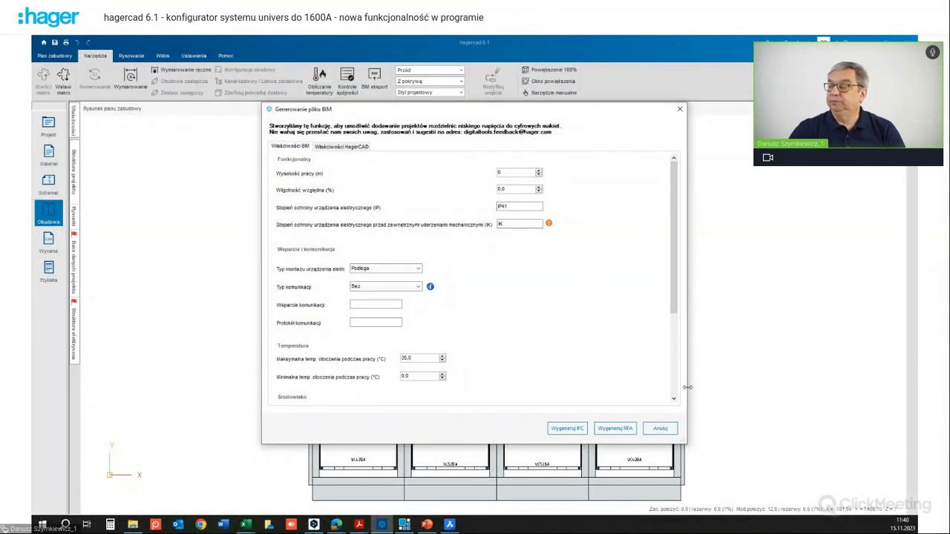
left_click(663, 430)
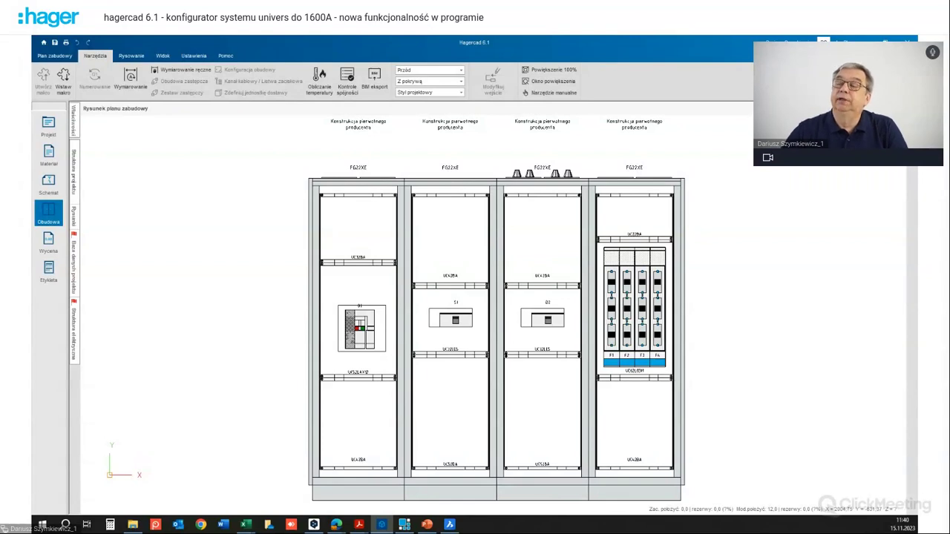
Step: Set up a project printout for location R1 only and include the circuit schematic (Schemat)
left_click(74, 180)
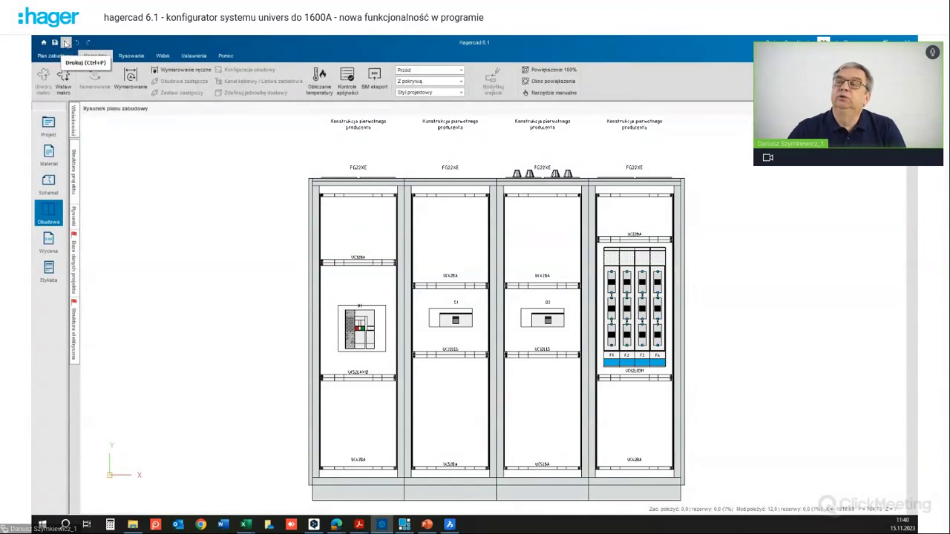
left_click(66, 43)
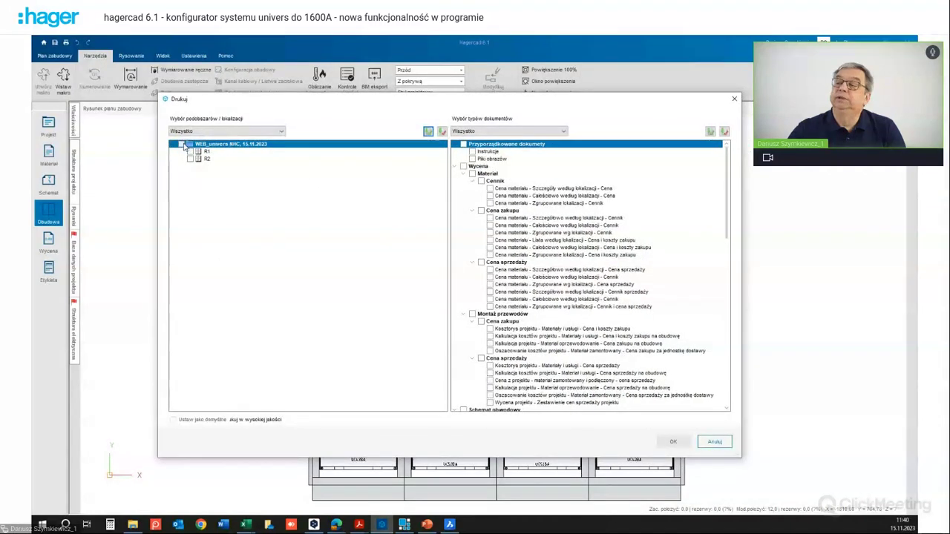
left_click(184, 146)
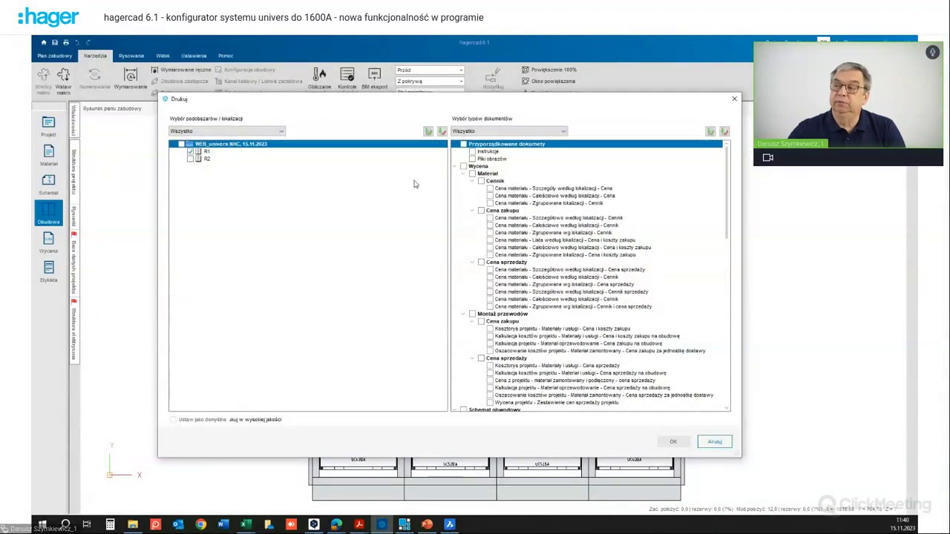
left_click(181, 144)
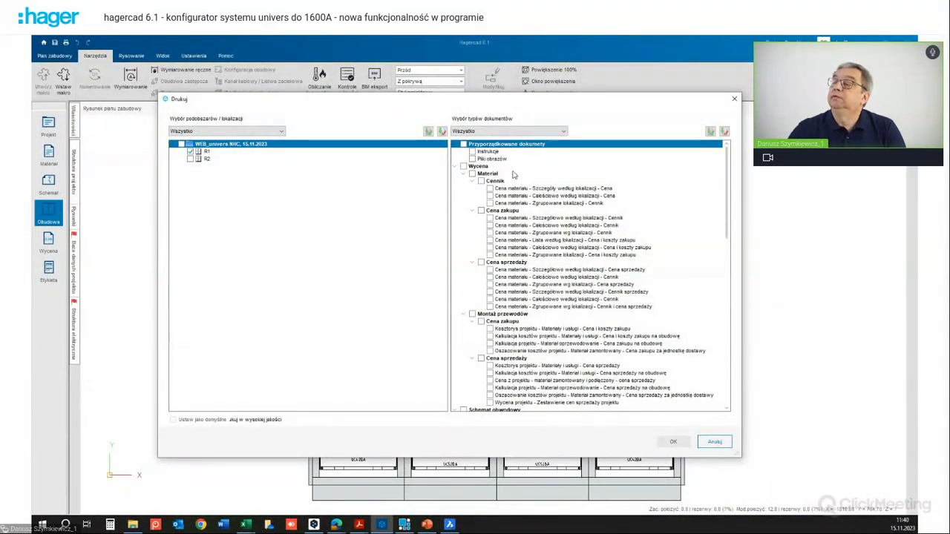
scroll(540, 201, "down", 7)
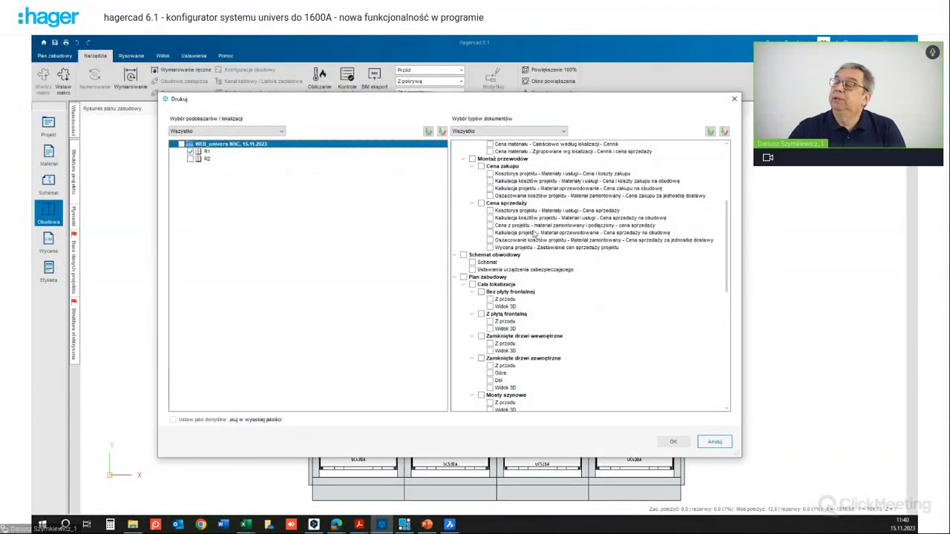
left_click(472, 262)
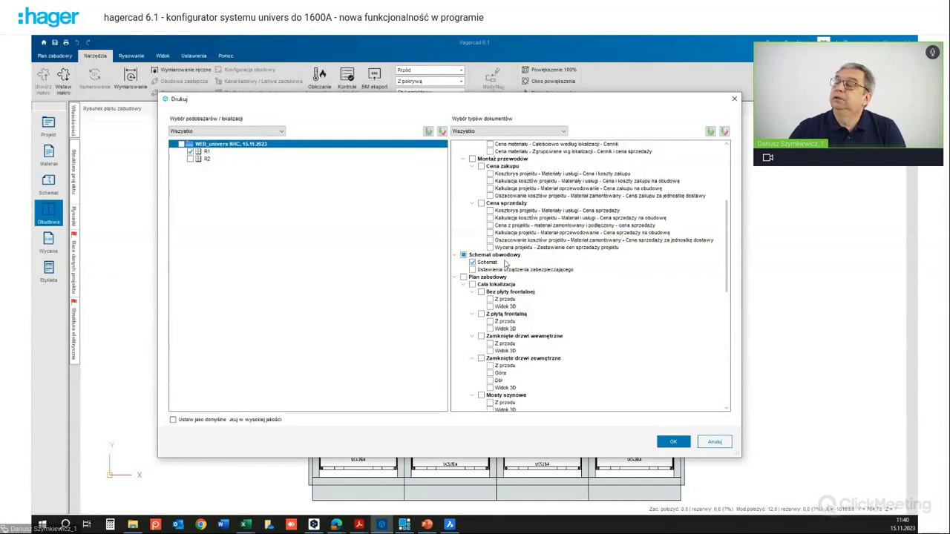
Step: Add the whole-location front view without front plate and all copper (Miedź) documents to the printout, then generate it
scroll(600, 235, "down", 3)
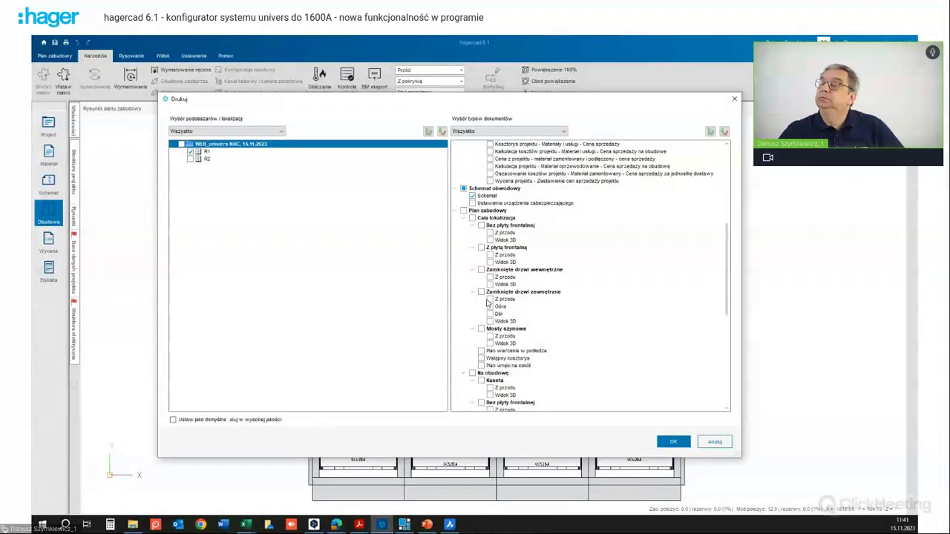
left_click(484, 232)
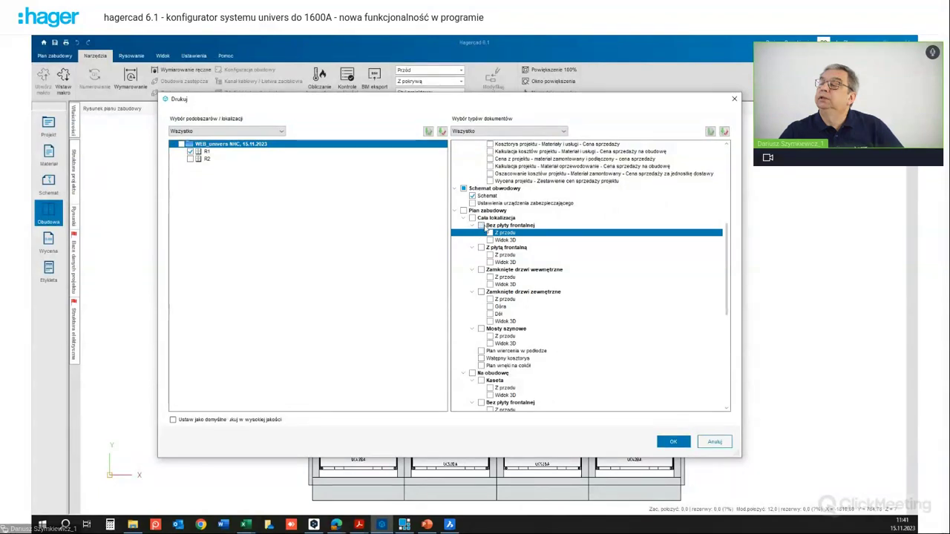
left_click(490, 233)
scroll(576, 274, "down", 10)
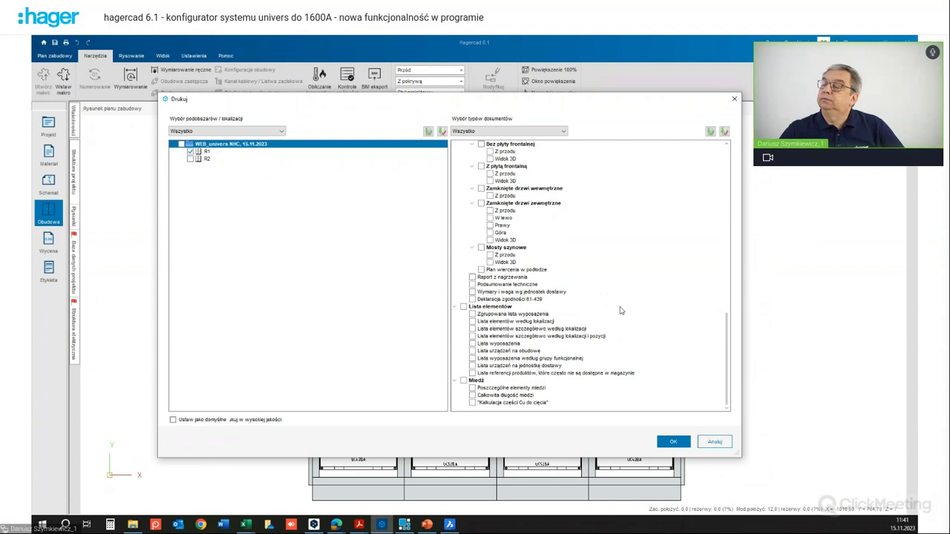
left_click(463, 381)
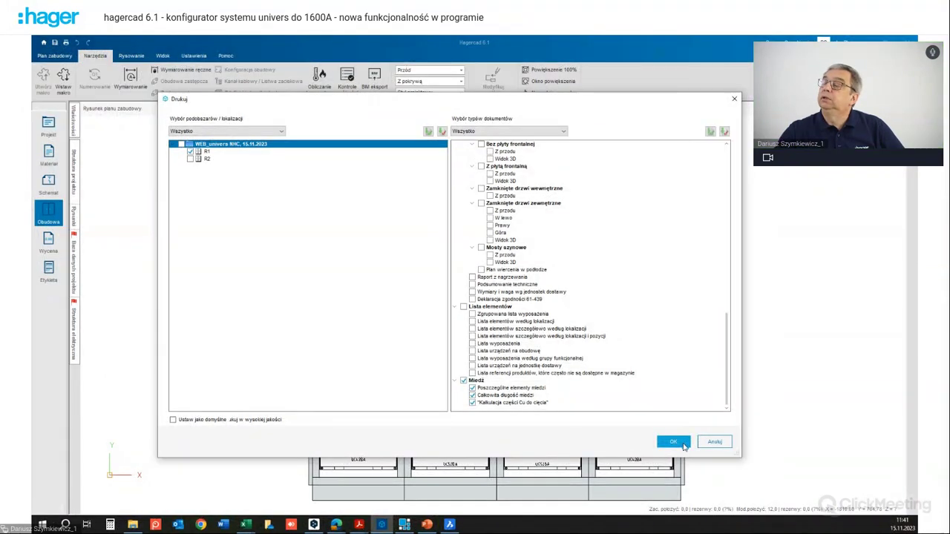
left_click(687, 448)
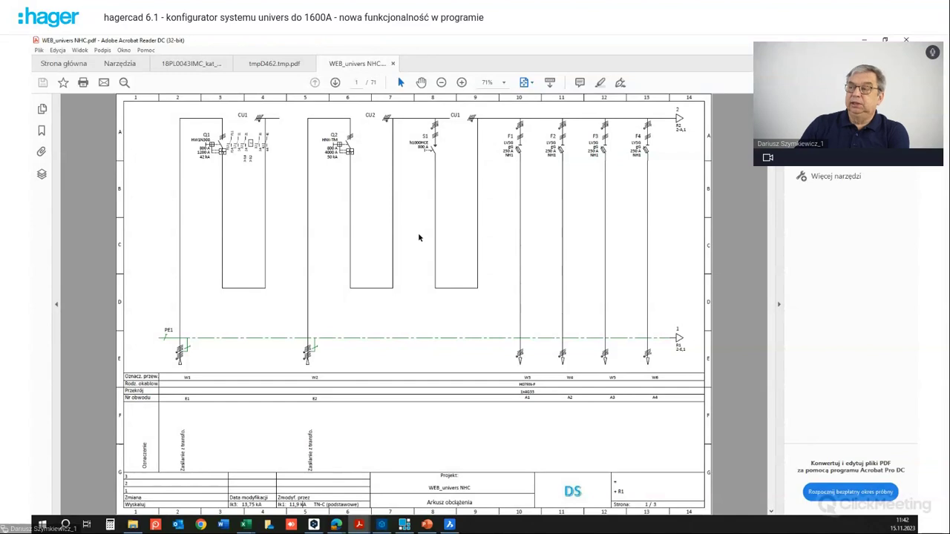
Step: Look through the generated PDF's circuit schematics, front view without cover and 3D view of the switchboard
scroll(419, 237, "down", 2)
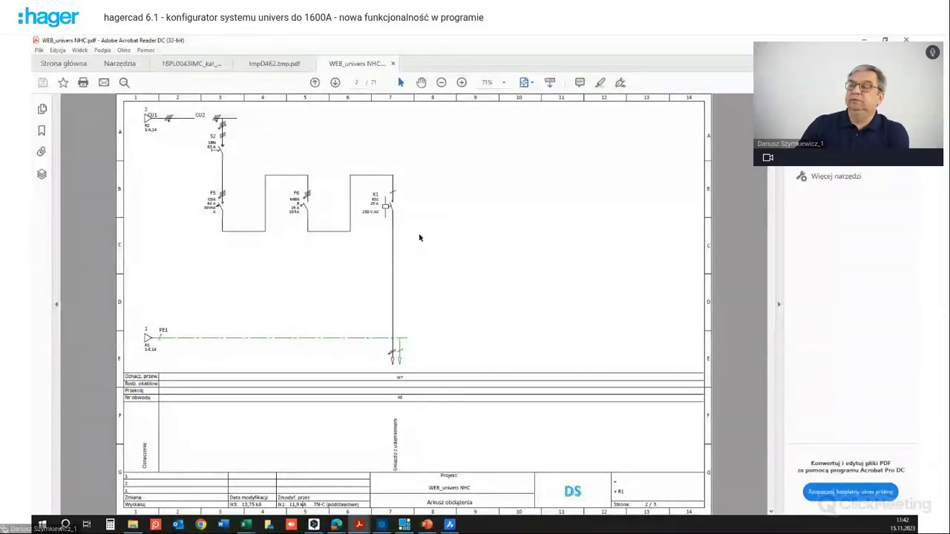
scroll(418, 238, "down", 2)
scroll(418, 232, "down", 2)
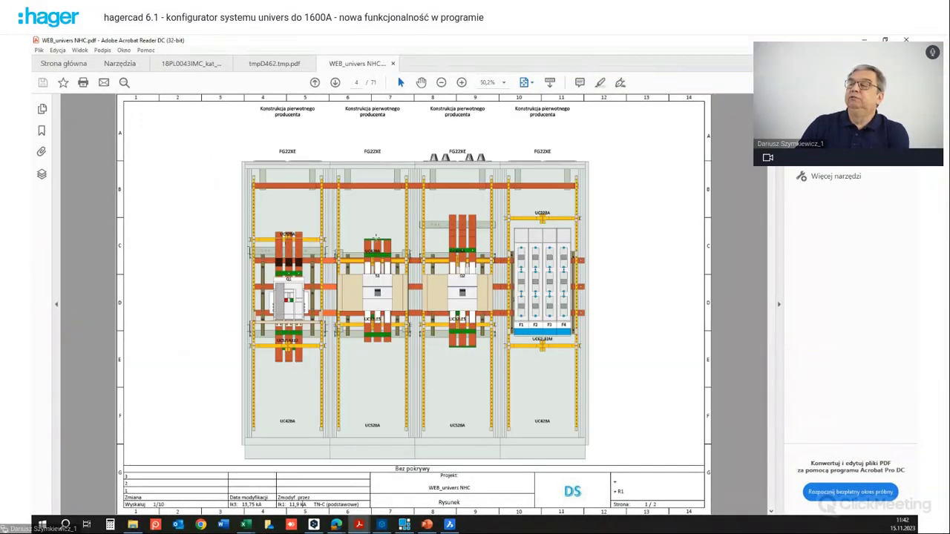
scroll(406, 254, "down", 2)
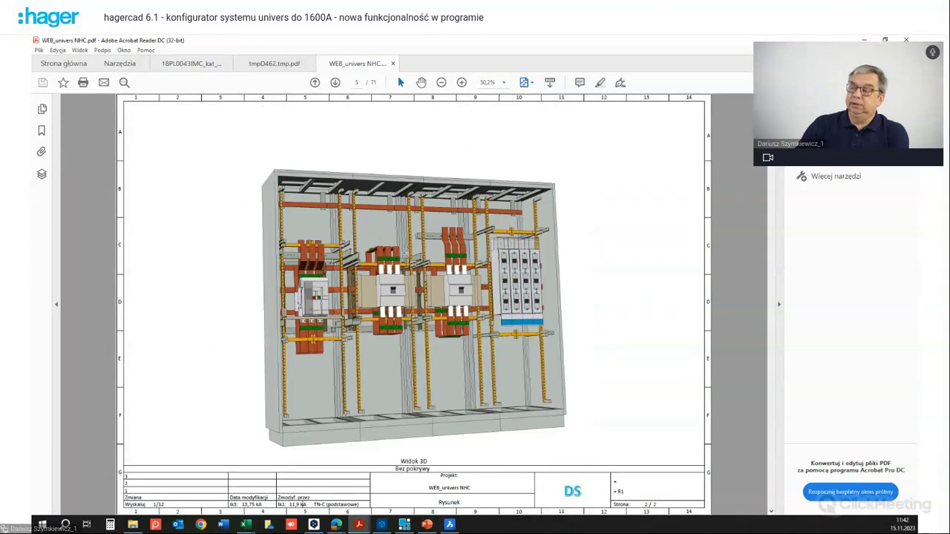
Step: Review the copper parts list for R1 and the drawings of the 185 mm main busbar system and its individual busbars
scroll(406, 244, "down", 2)
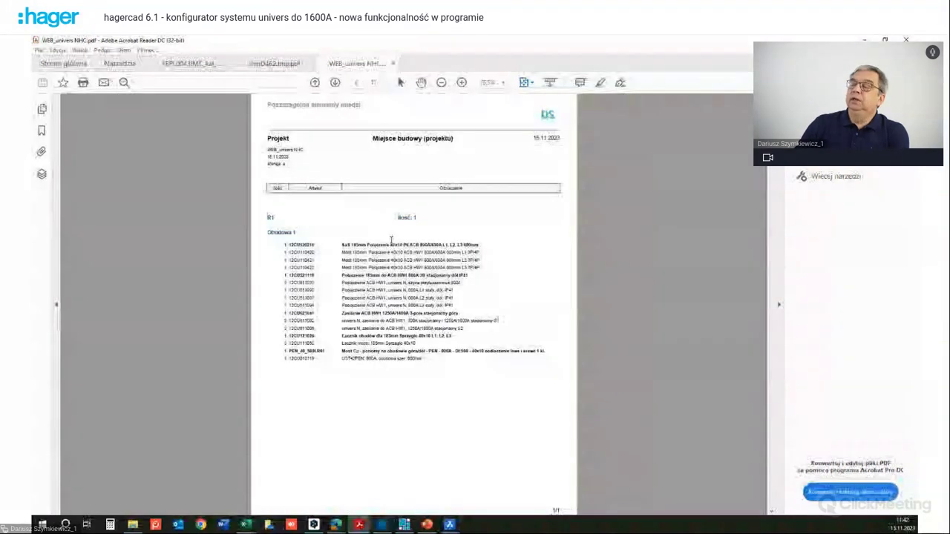
scroll(382, 237, "down", 2)
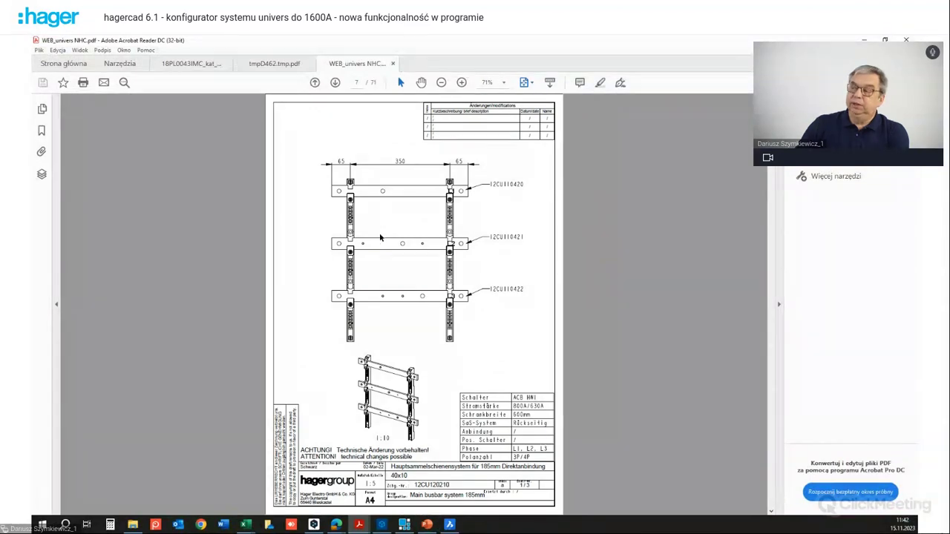
scroll(380, 237, "down", 2)
scroll(379, 237, "down", 2)
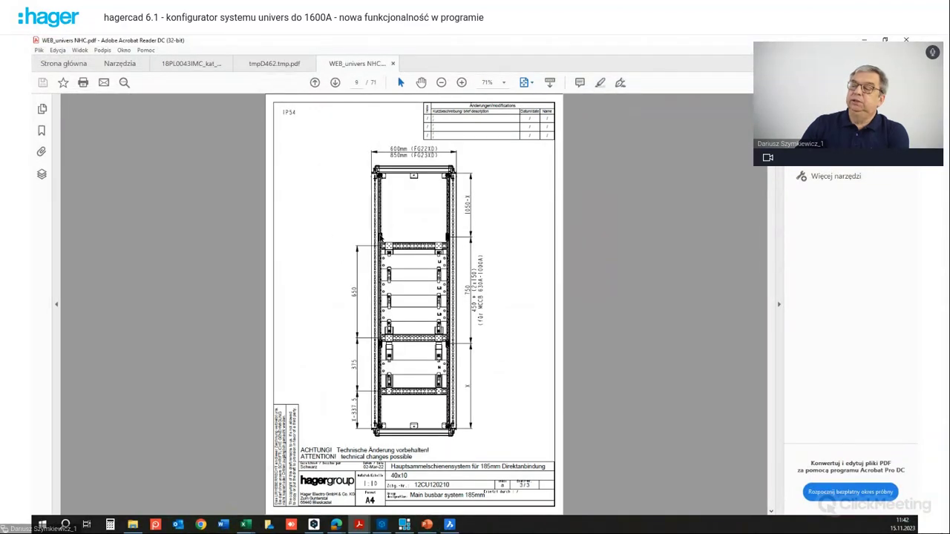
scroll(379, 237, "down", 1)
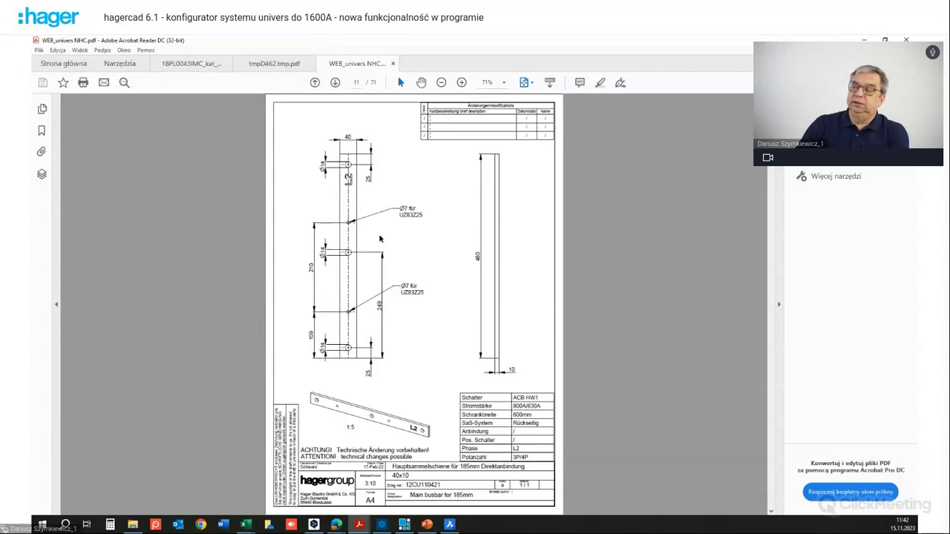
scroll(379, 238, "down", 1)
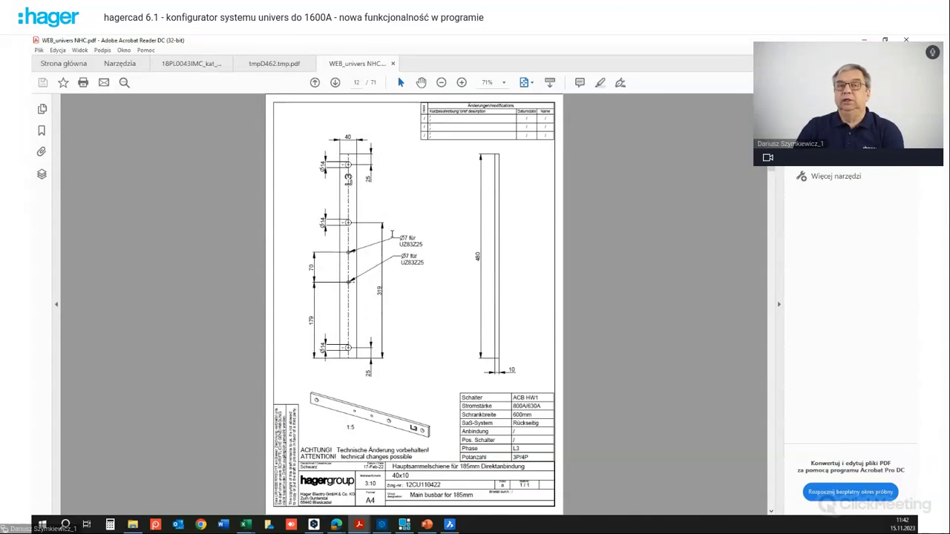
Step: Examine the 185 mm to ACB HW1 connection drawings and enlarge the L1 connection bar drawing 12CU511092 to 125%
scroll(401, 237, "down", 1)
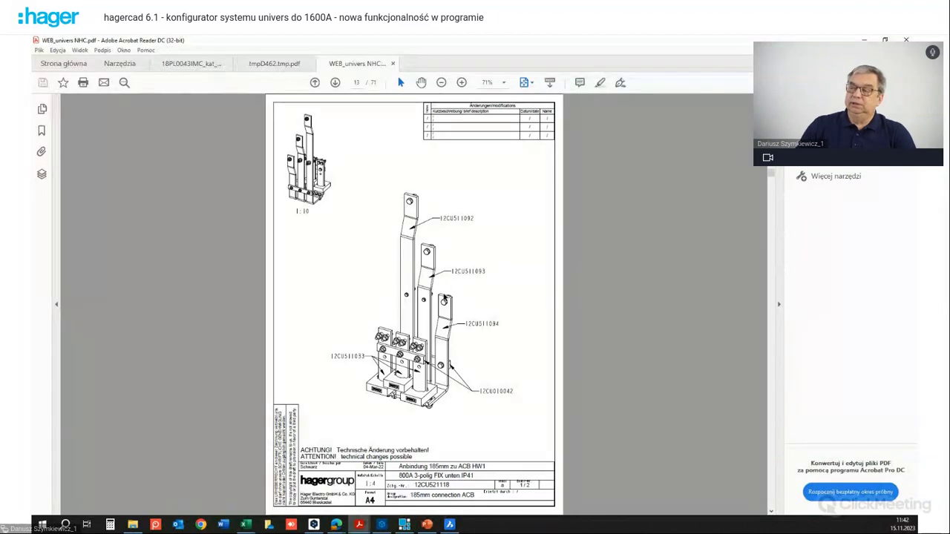
scroll(444, 298, "down", 2)
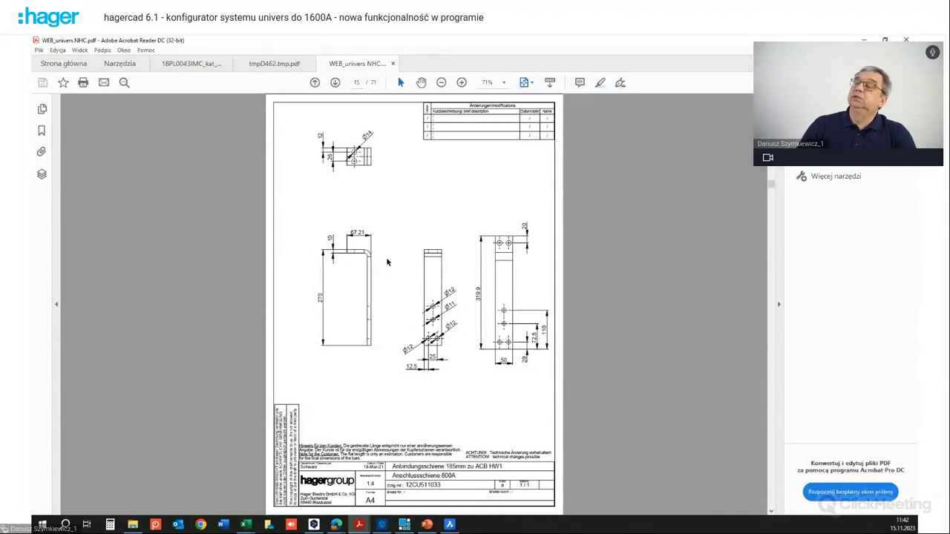
scroll(365, 269, "down", 1)
scroll(364, 268, "down", 1)
scroll(400, 208, "up", 1)
scroll(465, 92, "down", 2)
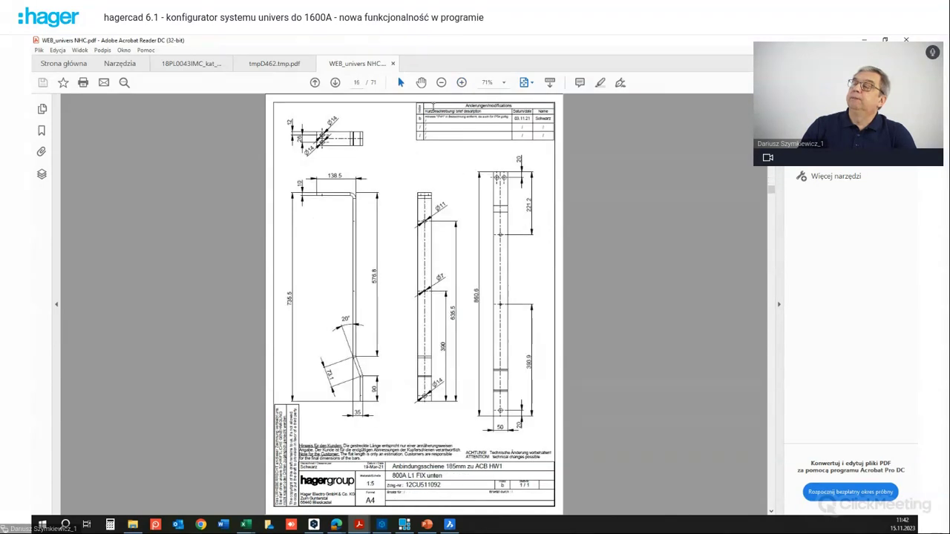
left_click(468, 83)
left_click(467, 84)
left_click(468, 83)
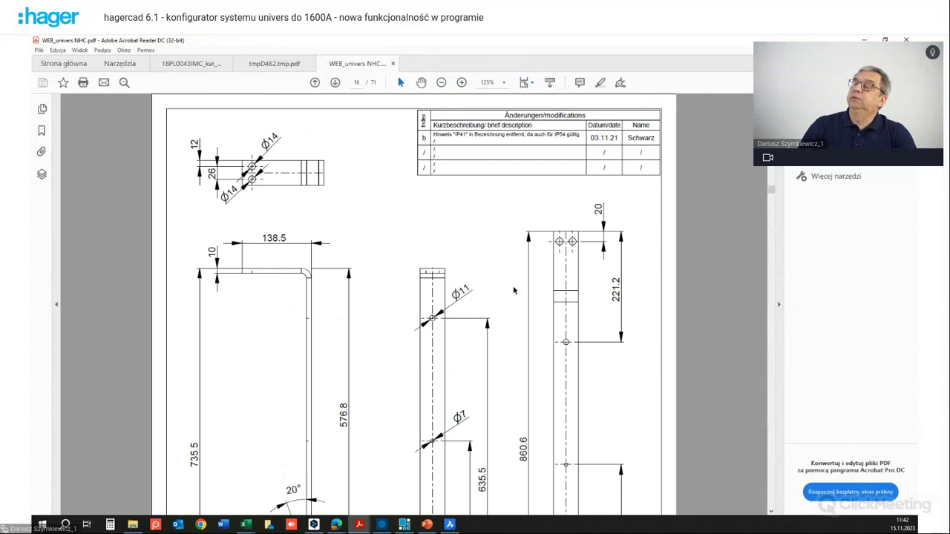